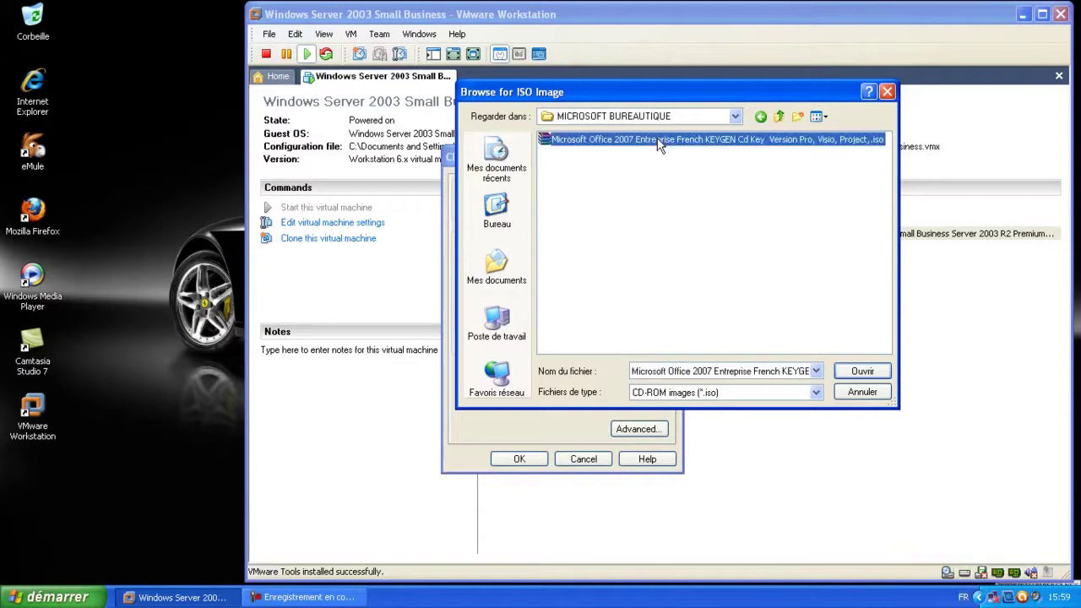
Mount the Office 2007 ISO image in the VM's CD drive and return to the guest
left_click(860, 372)
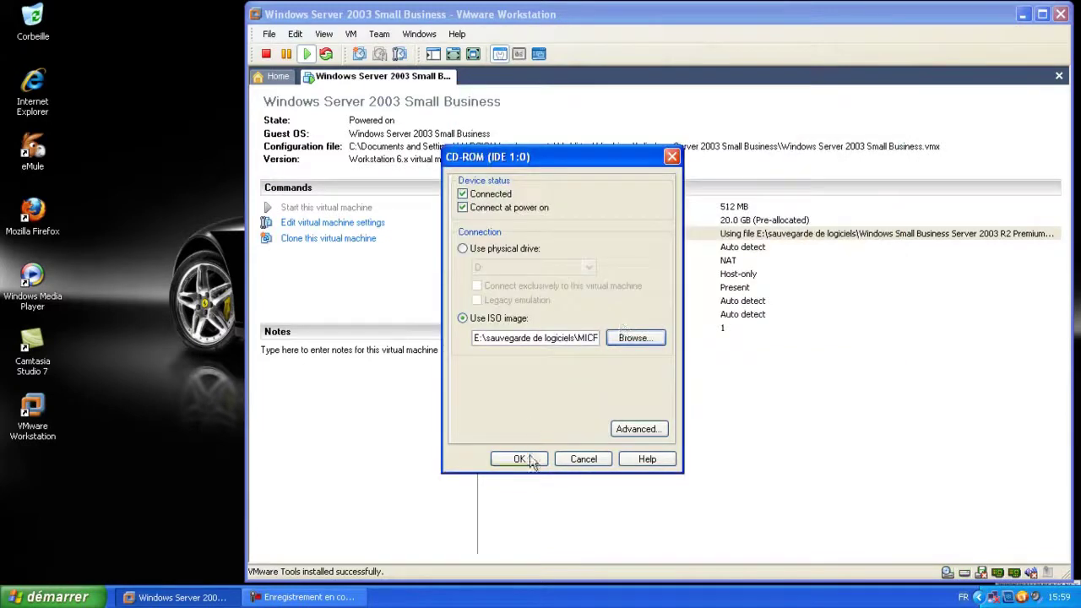
left_click(518, 458)
left_click(541, 54)
left_click(510, 369)
Open the Office disc's contents in My Computer and launch setup.exe from its root
left_click(404, 271)
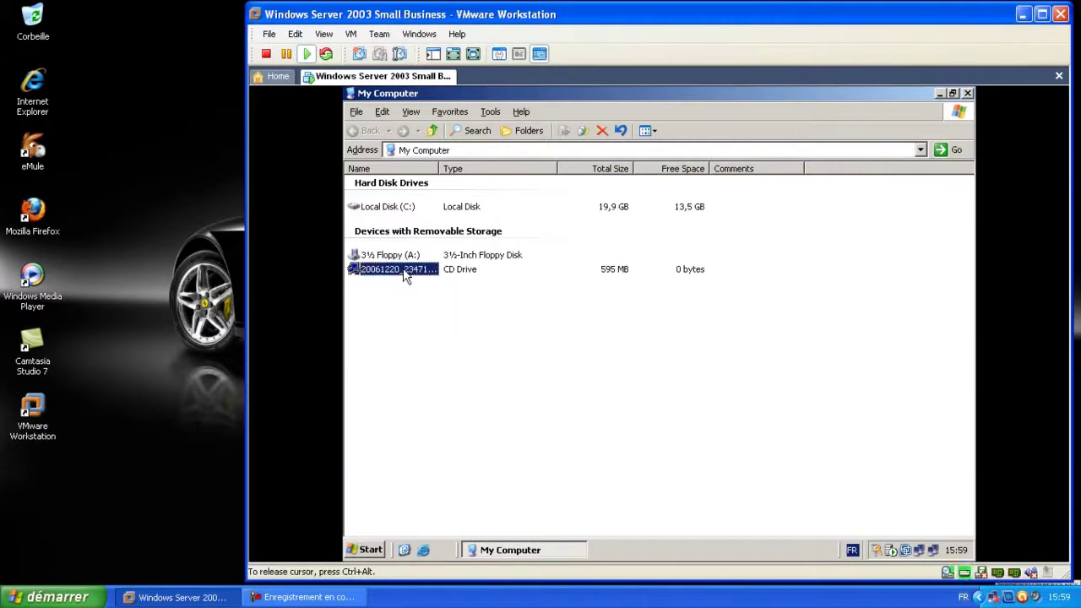
right_click(407, 277)
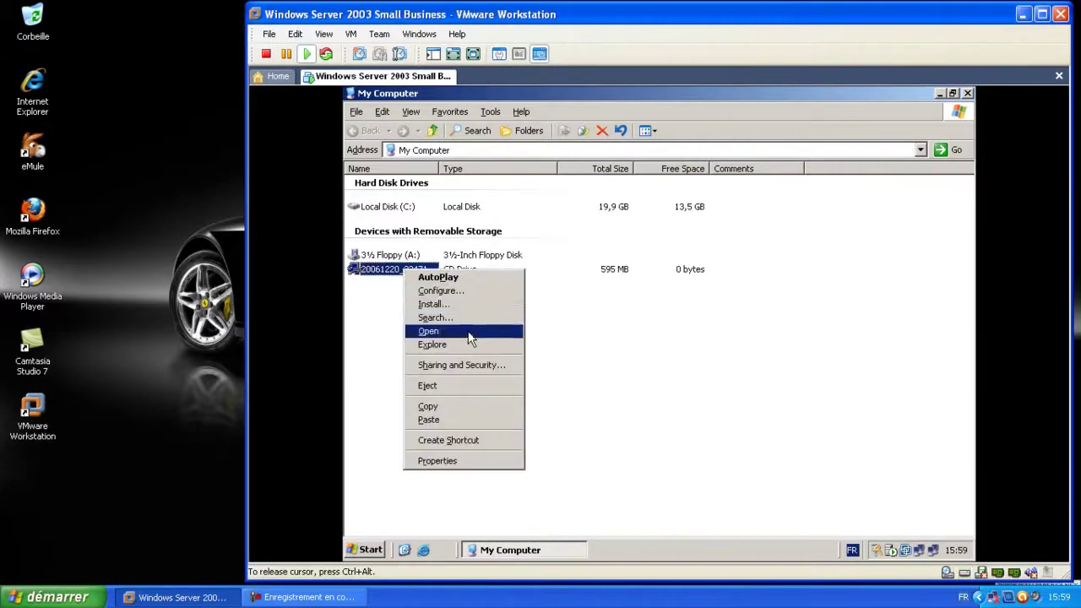
left_click(467, 327)
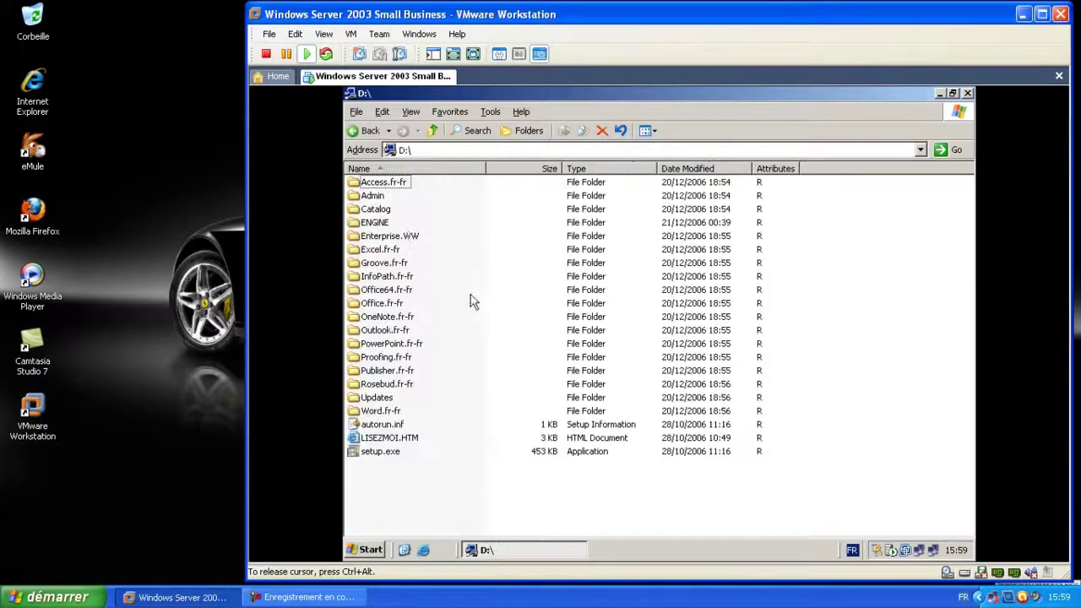
double_click(376, 222)
left_click(370, 130)
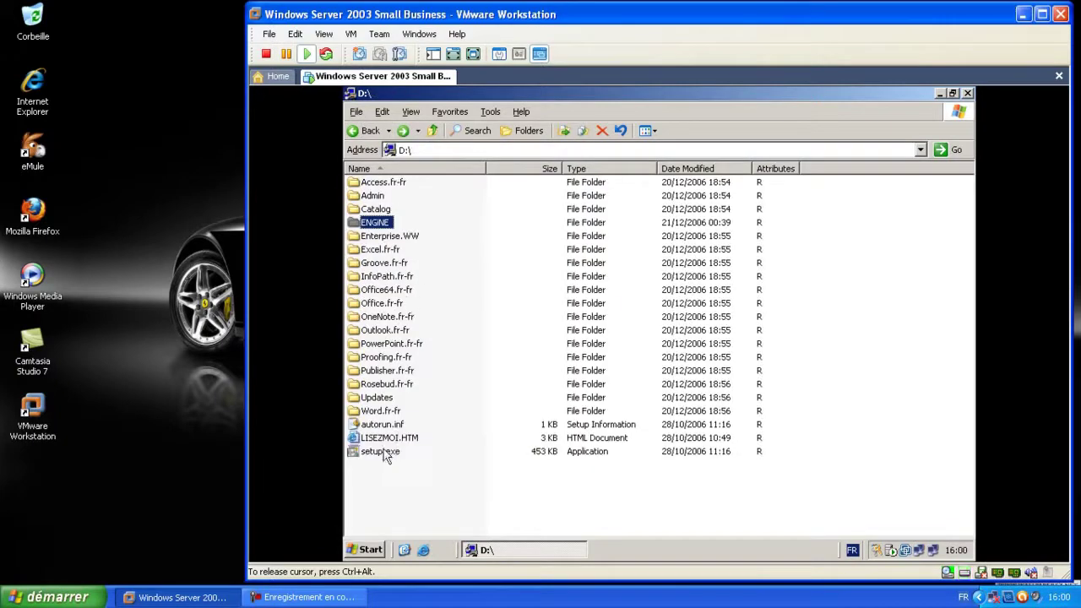
double_click(386, 451)
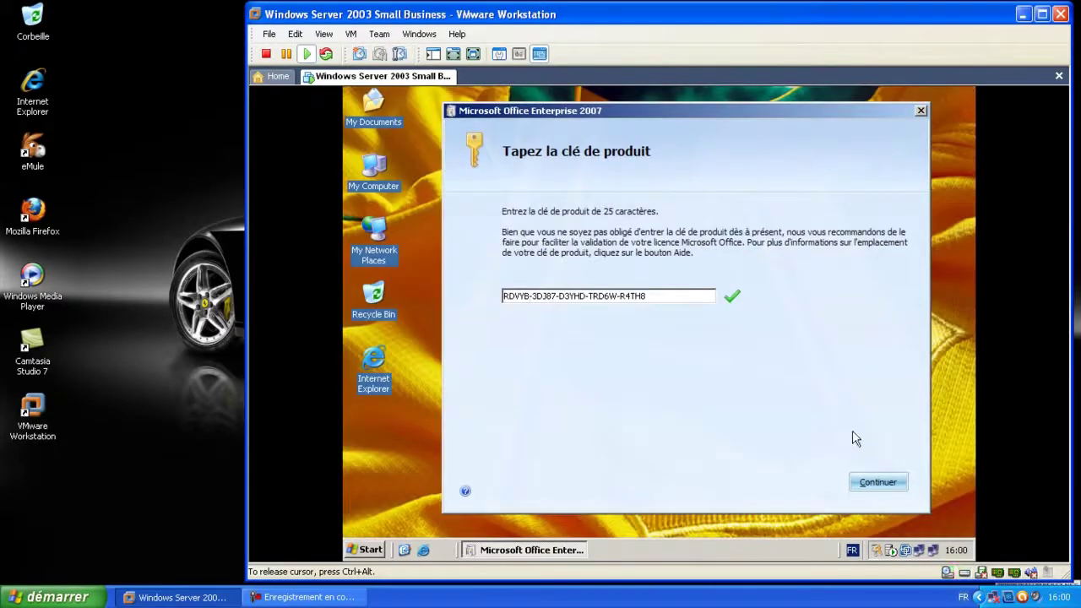
Accept the licence terms, run the standard Office 2007 installation, and close the success message
left_click(879, 483)
left_click(567, 479)
left_click(878, 483)
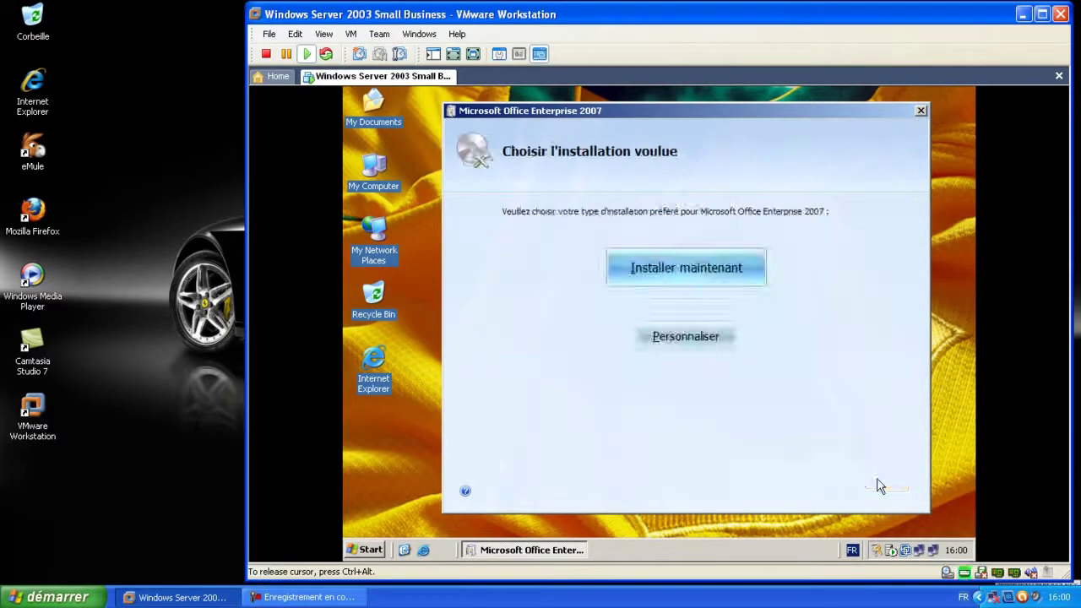
left_click(630, 280)
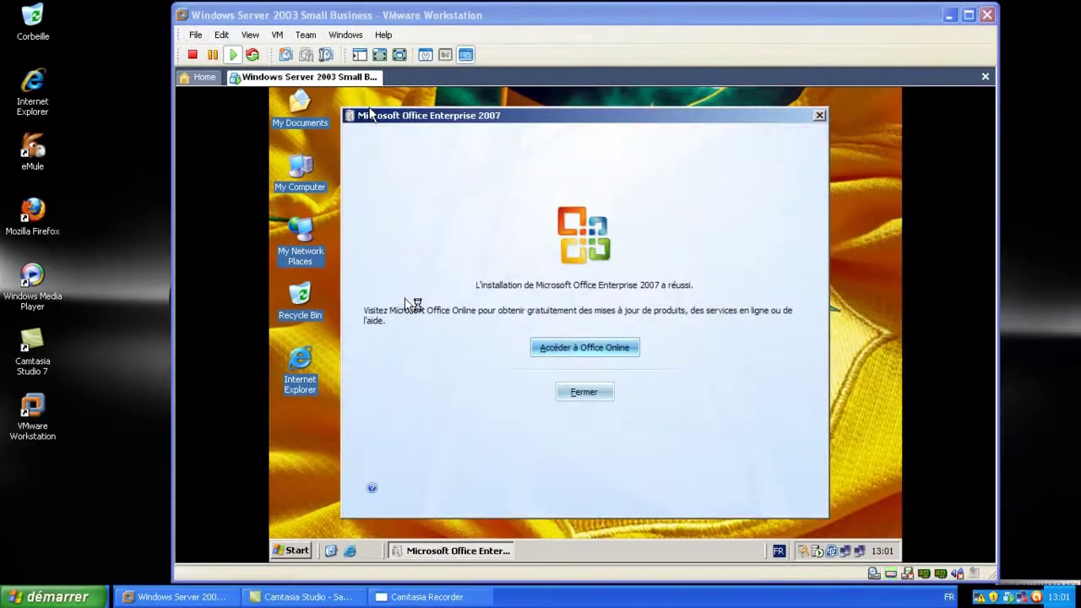
left_click(588, 391)
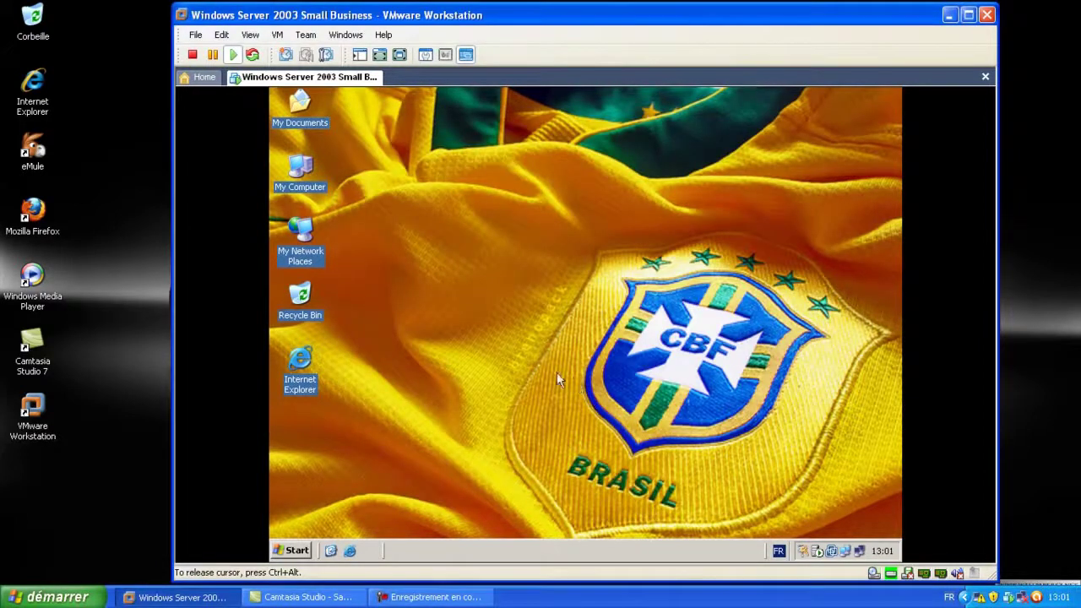
Browse the guest's All Programs menu, then dismiss it
left_click(297, 552)
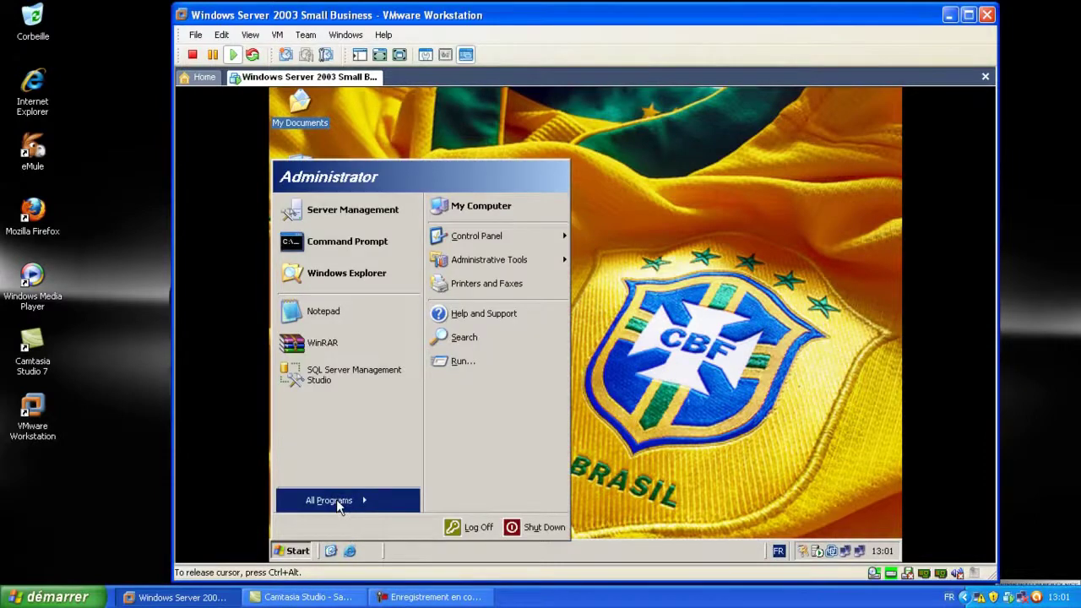
mouse_move(362, 499)
mouse_move(463, 510)
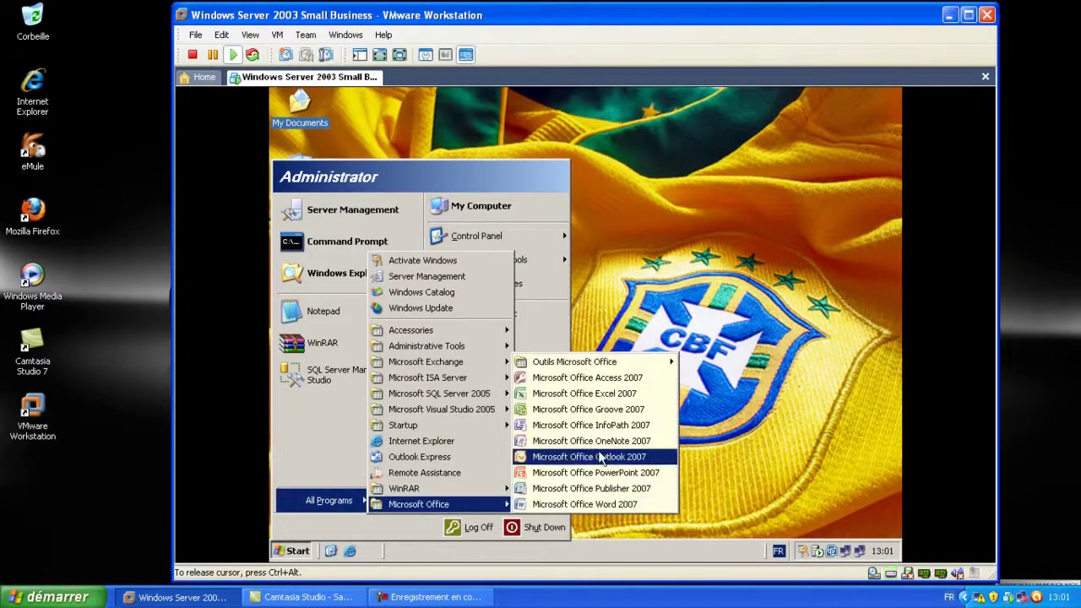
mouse_move(647, 365)
left_click(738, 327)
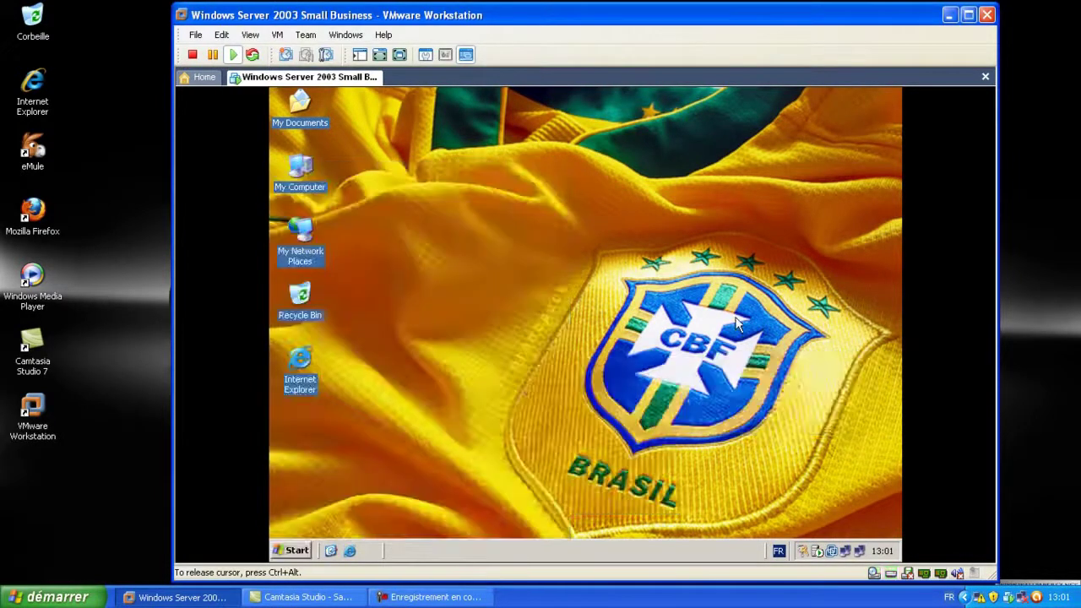
Navigate to Z:\sauvegarde de logiciels\MICROSOFT BUREAUTIQUE and open the Microsoft Project 2003 Francais.rar archive
double_click(304, 174)
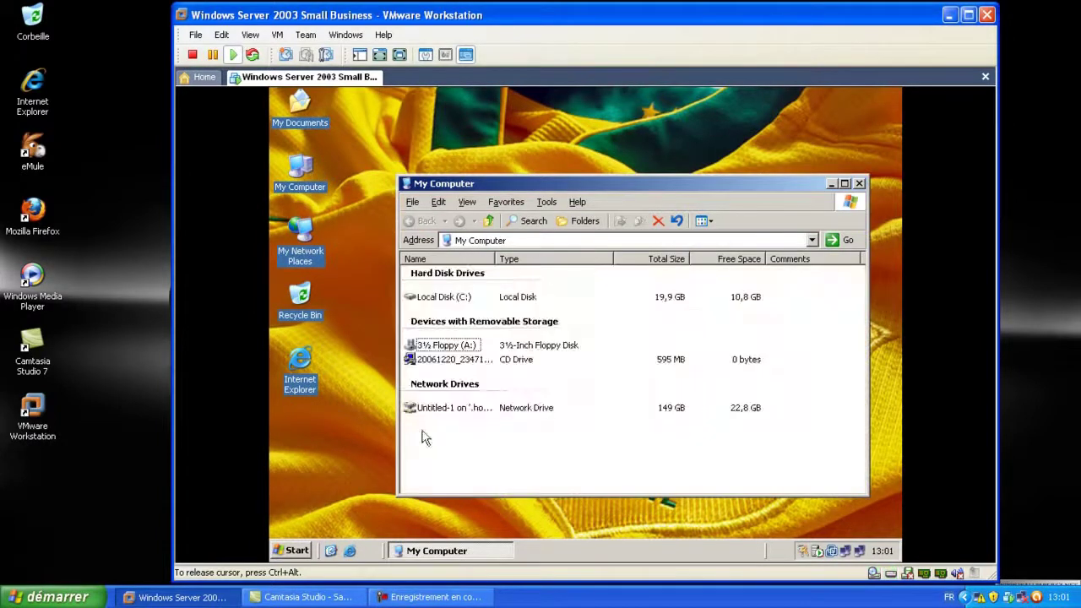
left_click(447, 409)
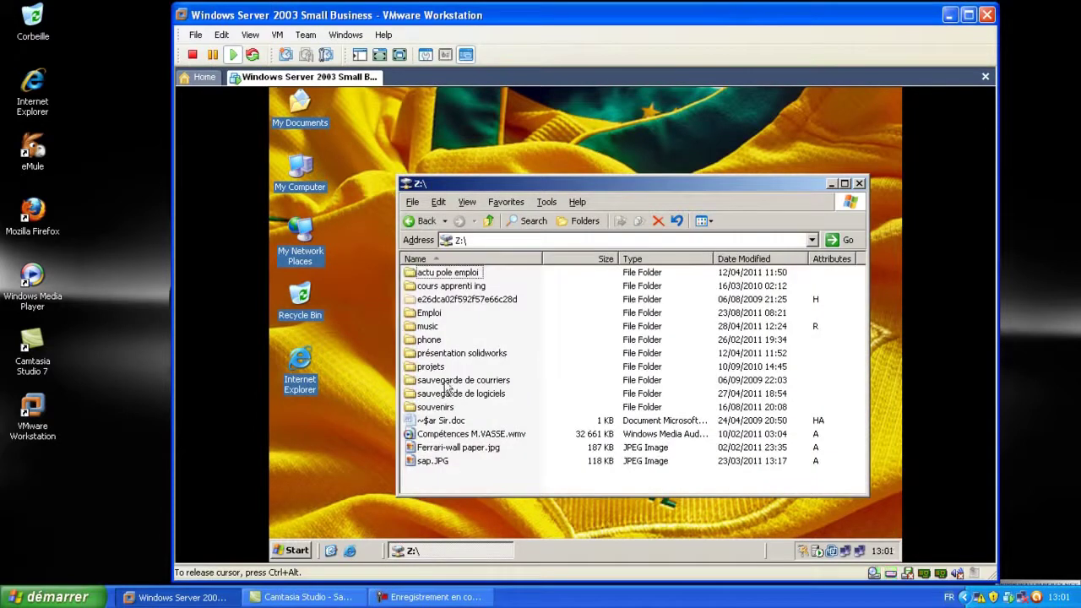
double_click(462, 394)
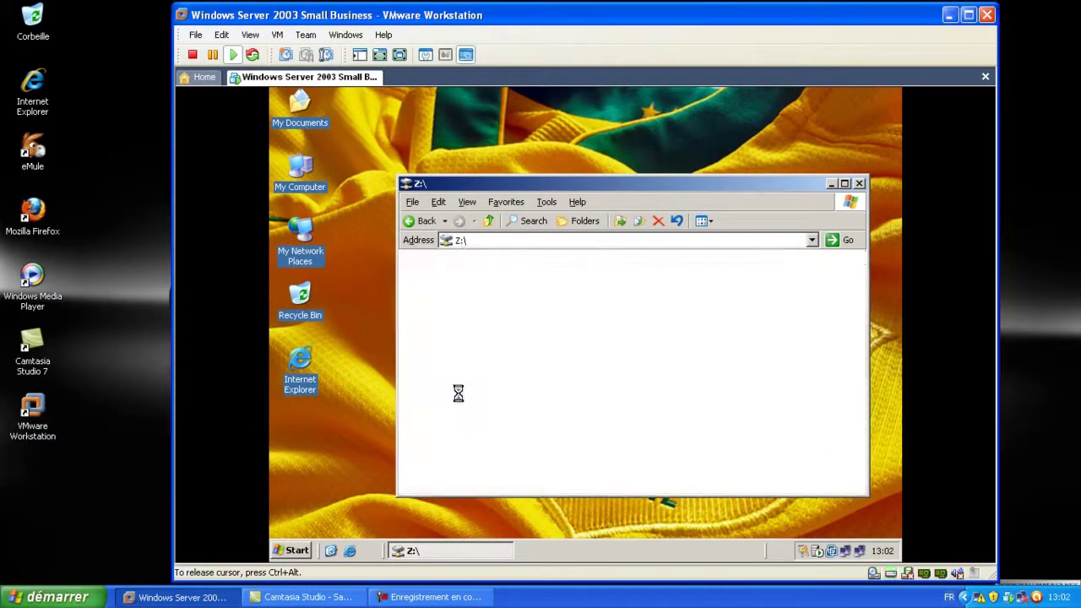
scroll(461, 397, "down", 10)
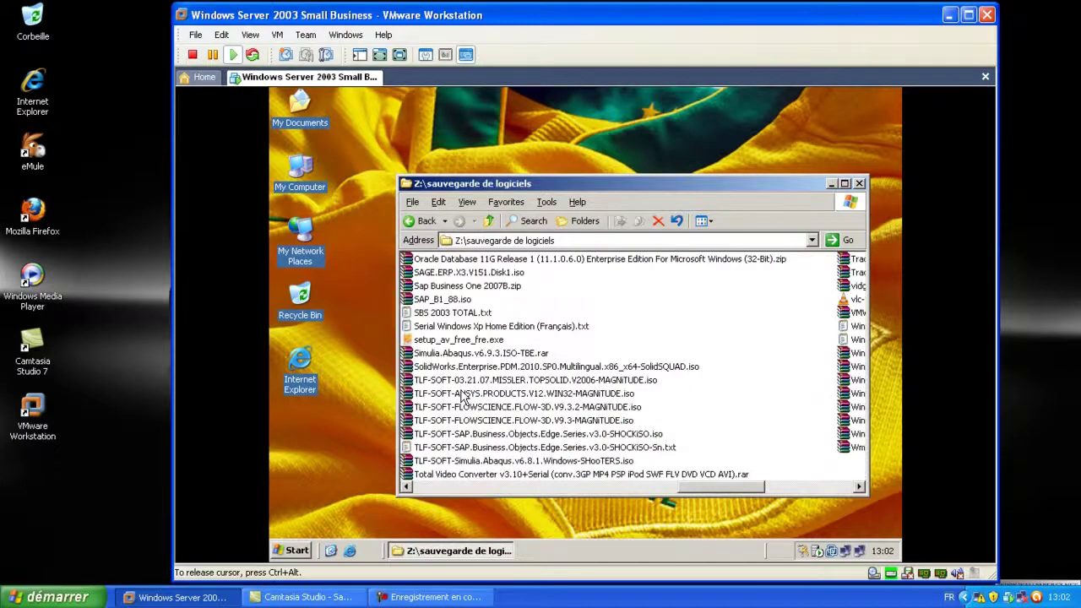
scroll(462, 397, "up", 10)
double_click(470, 412)
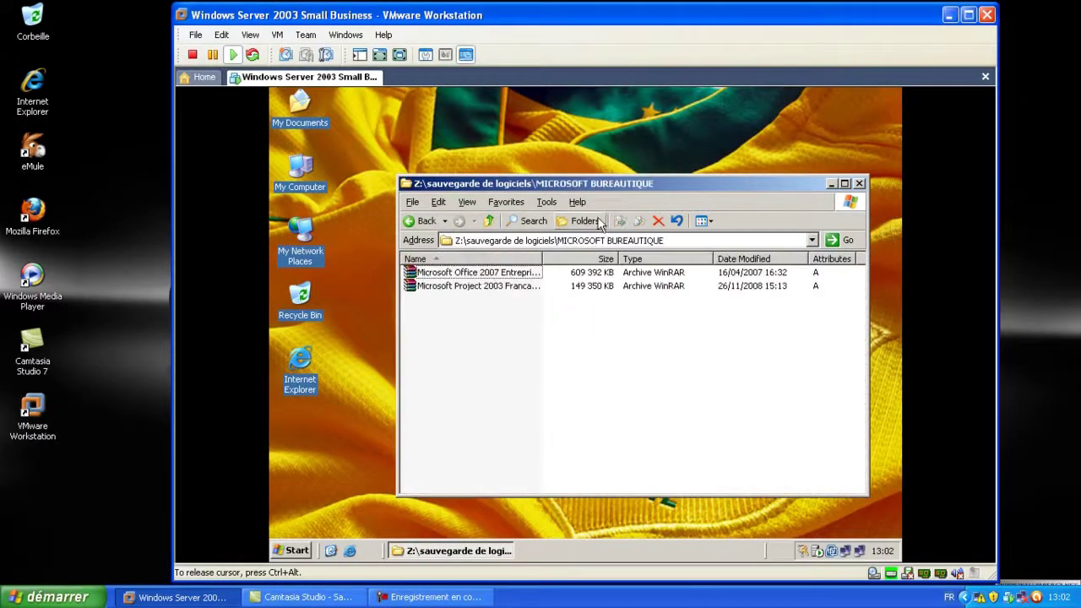
left_click_drag(545, 259, 642, 258)
left_click(478, 287)
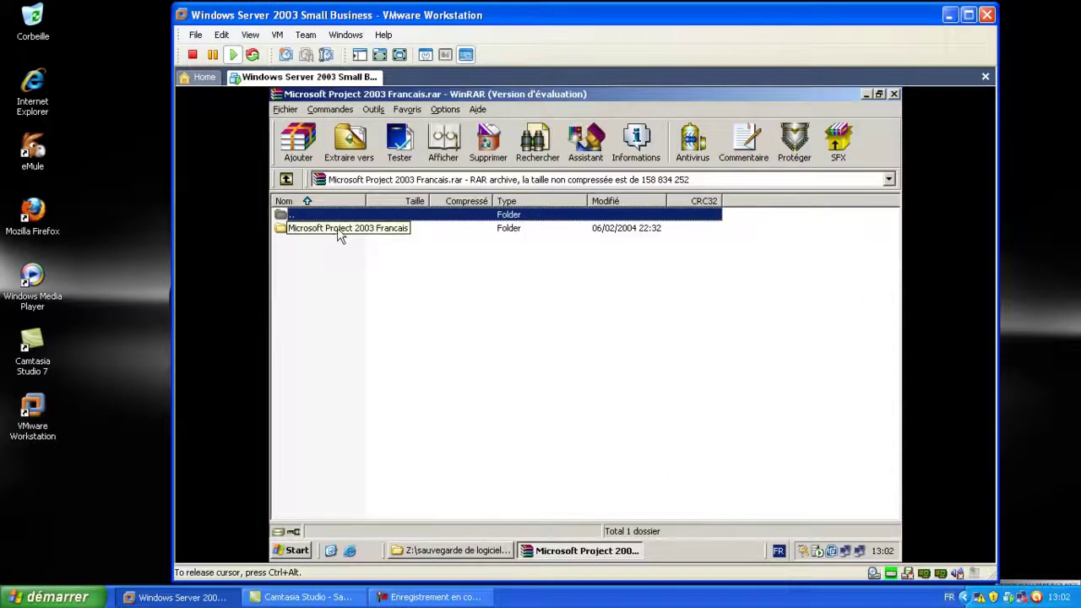
Open the Microsoft Project 2003 Francais folder inside the archive and run its SETUP.EXE
double_click(340, 231)
scroll(323, 262, "down", 15)
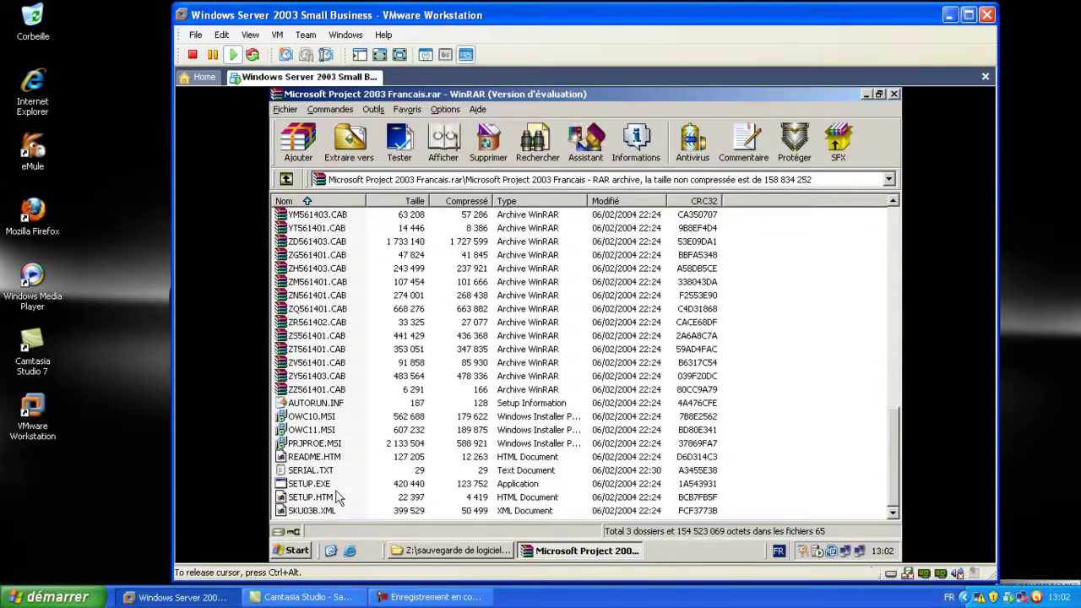
double_click(321, 479)
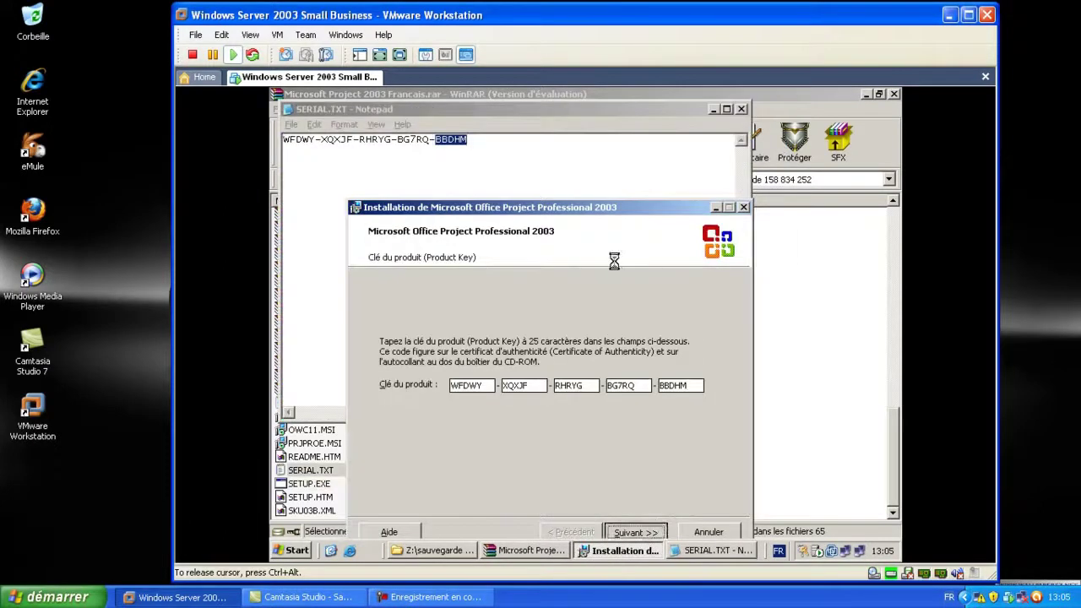
Close the SERIAL.TXT note, accept the licence, and install Project 2003 with the complete installation type
left_click(740, 109)
left_click(740, 109)
left_click(635, 532)
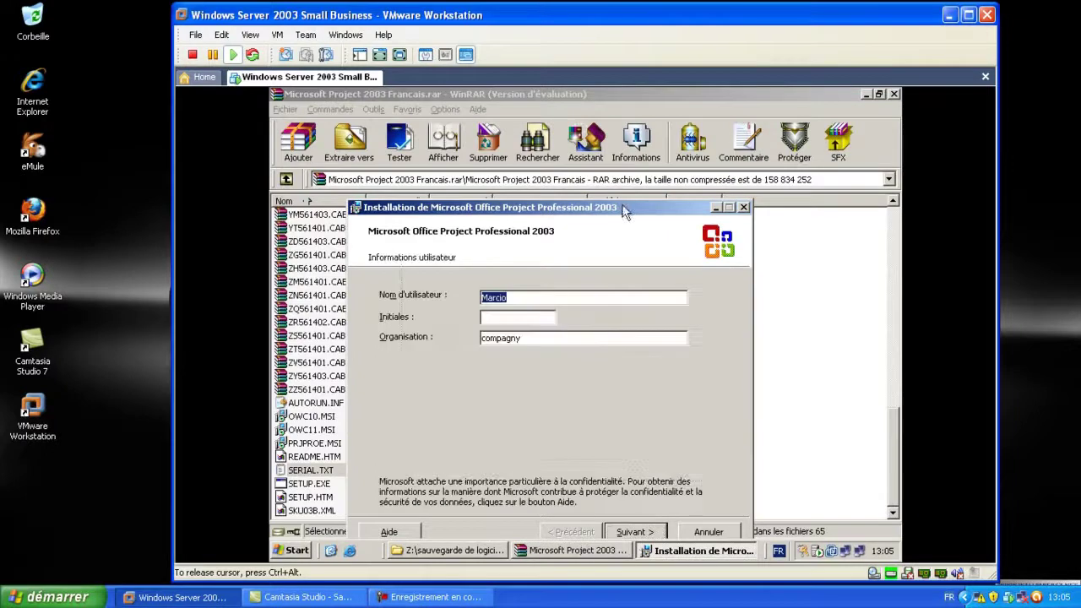
left_click(691, 466)
key("alt+j")
left_click(691, 466)
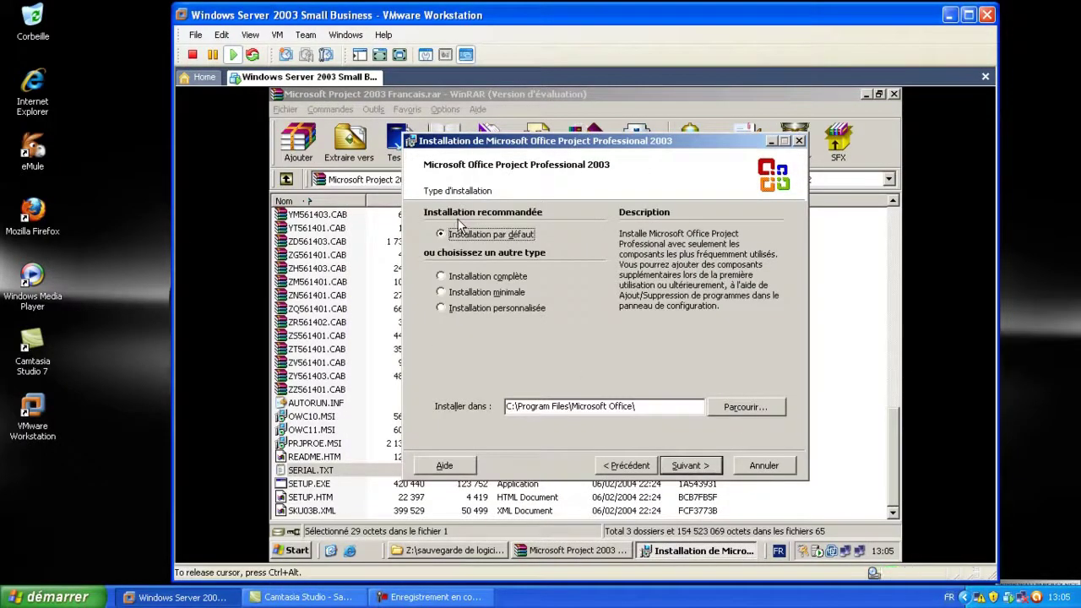
left_click(453, 277)
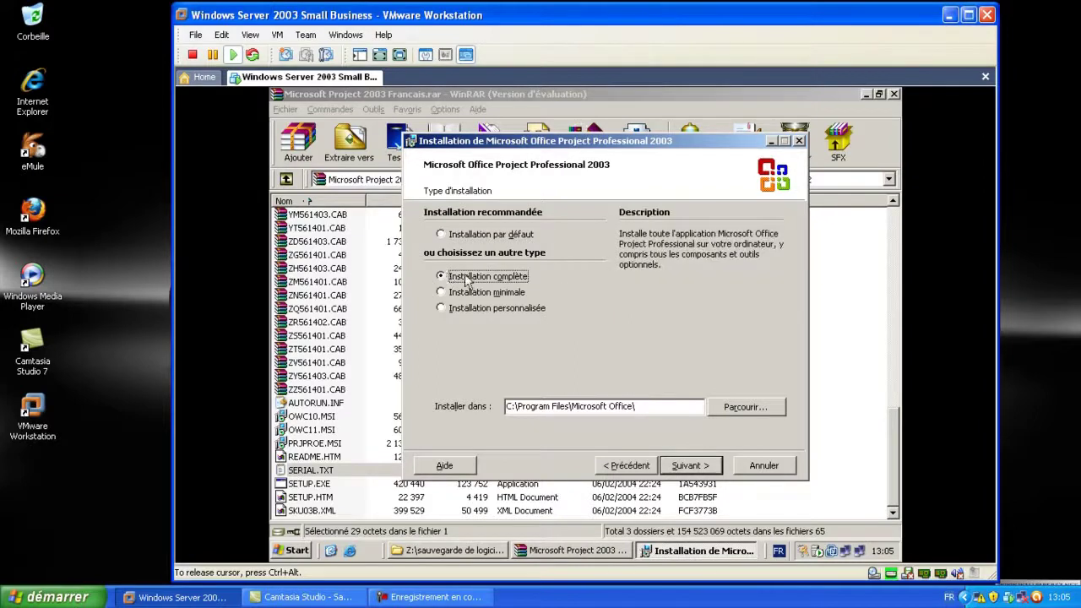
left_click(696, 466)
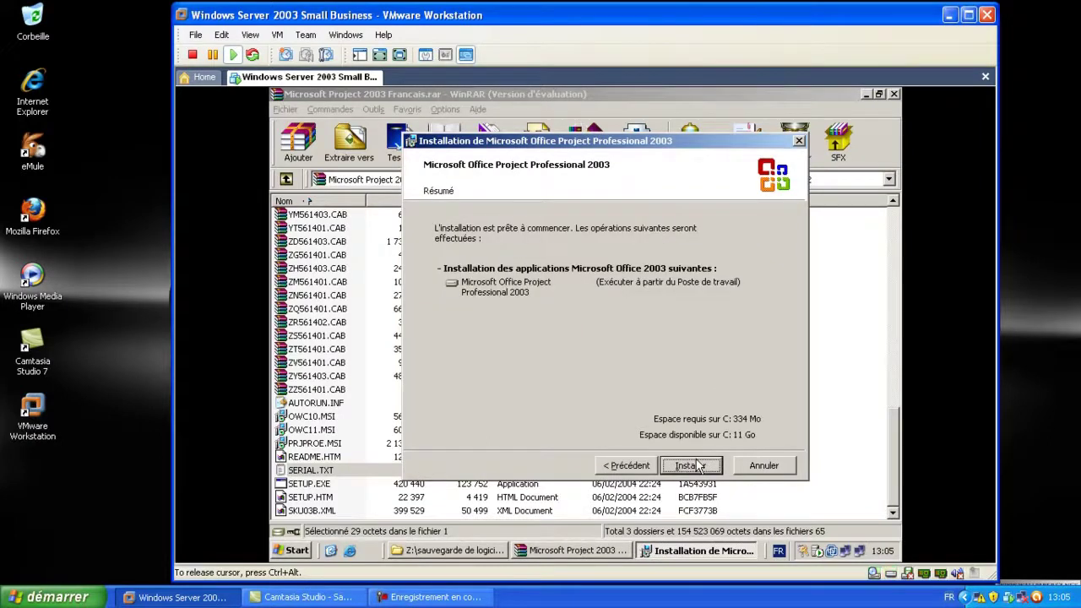
left_click(688, 466)
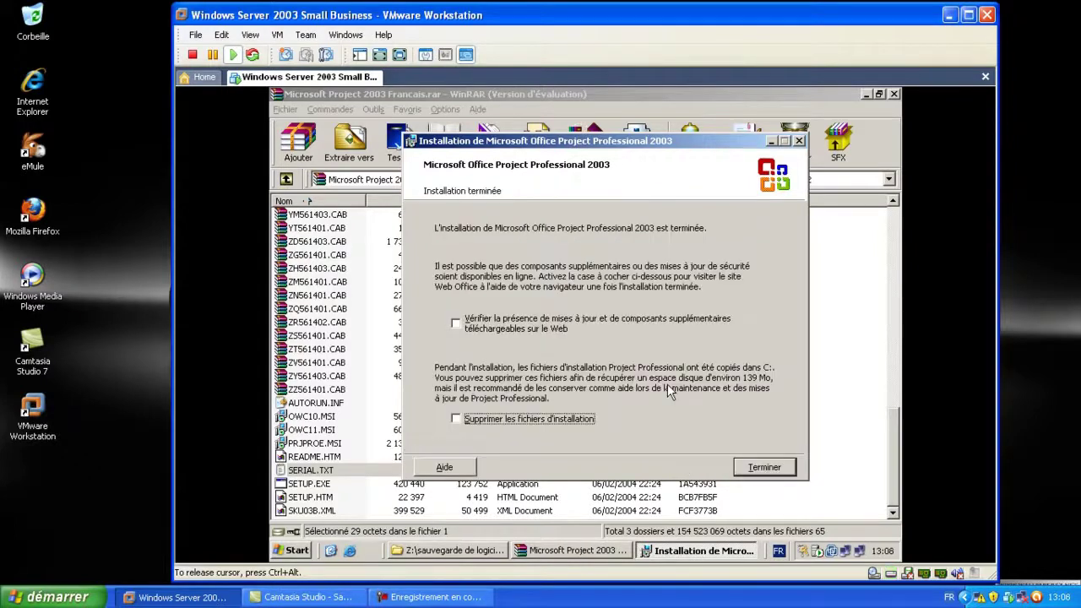
Finish setup, confirm deleting the cached installation files, and close WinRAR
left_click(773, 470)
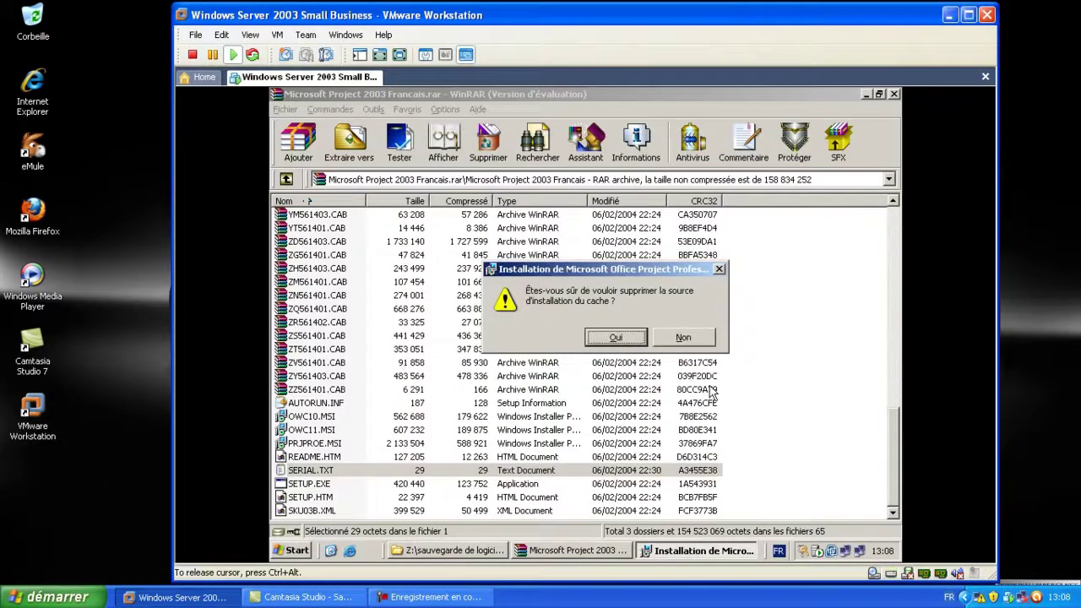
left_click(612, 337)
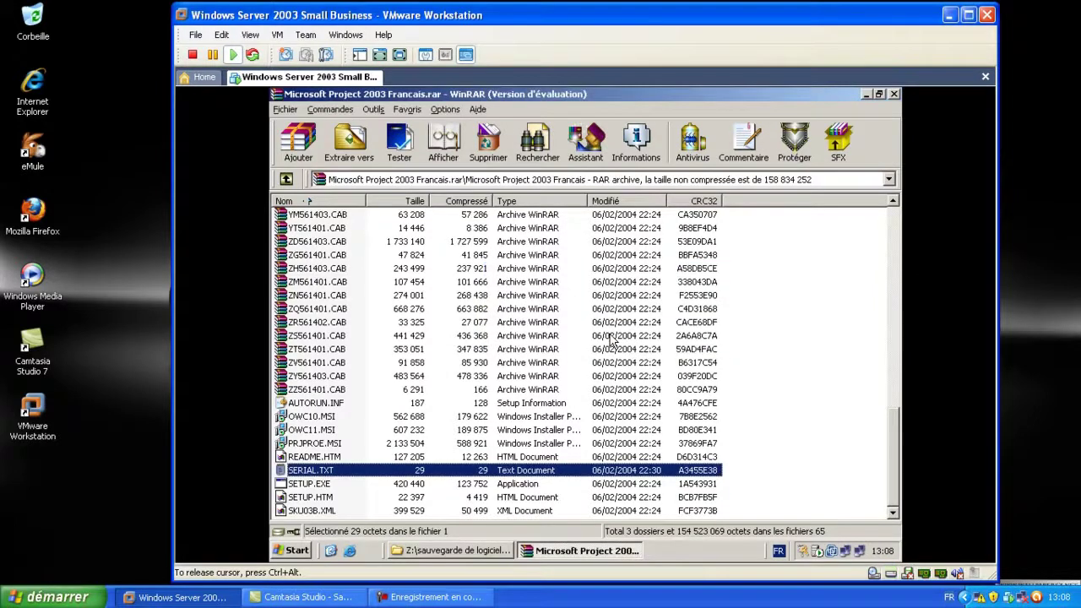
left_click(896, 94)
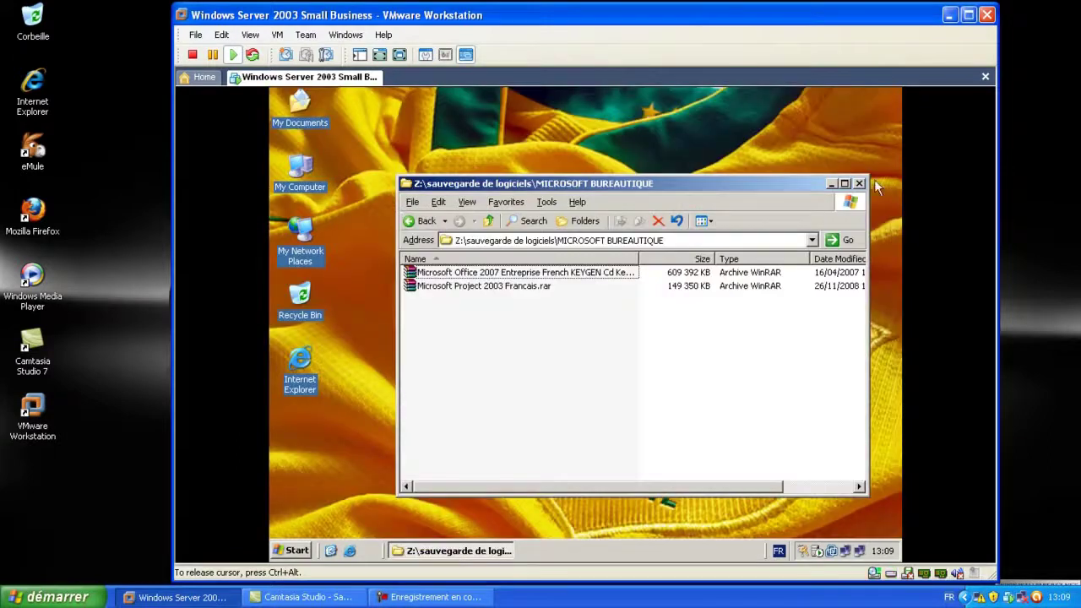
Close the MICROSOFT BUREAUTIQUE window and launch Microsoft Office Word 2007 from the Microsoft Office programs menu
left_click(860, 178)
left_click(291, 551)
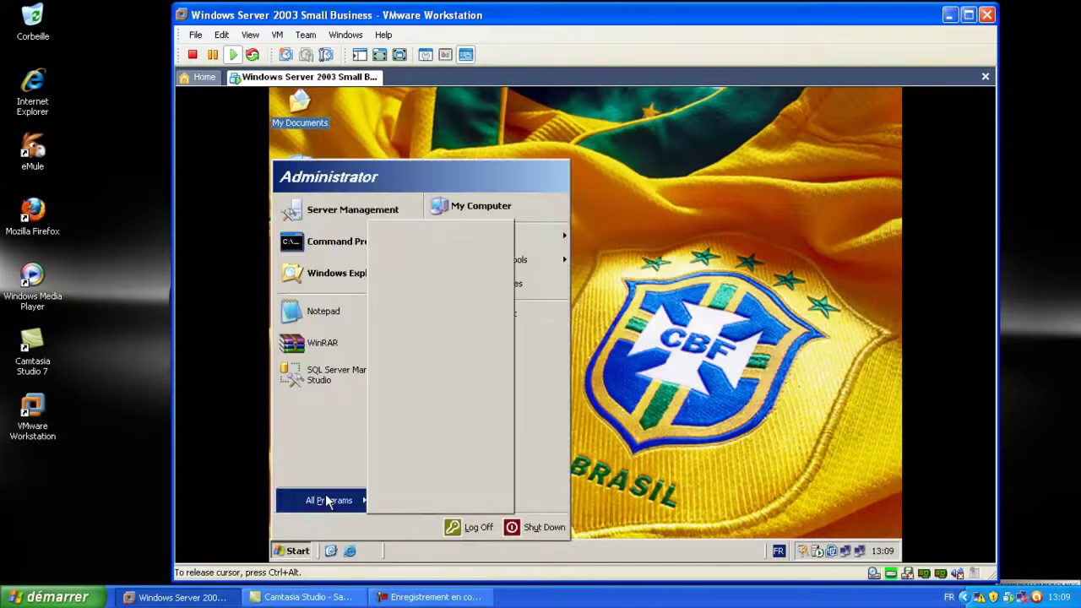
mouse_move(329, 502)
mouse_move(453, 507)
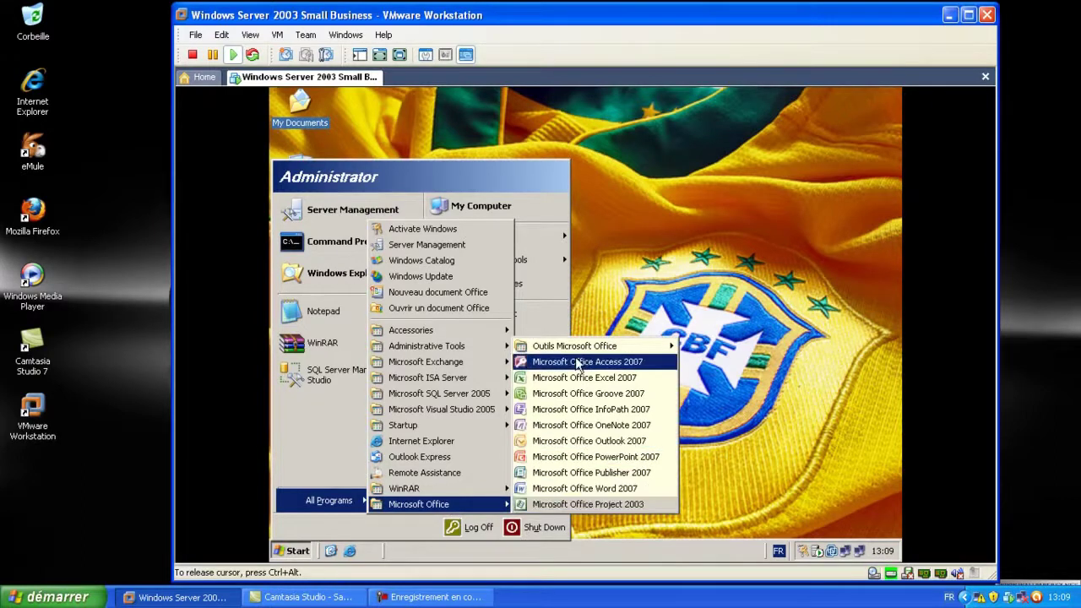
left_click(581, 489)
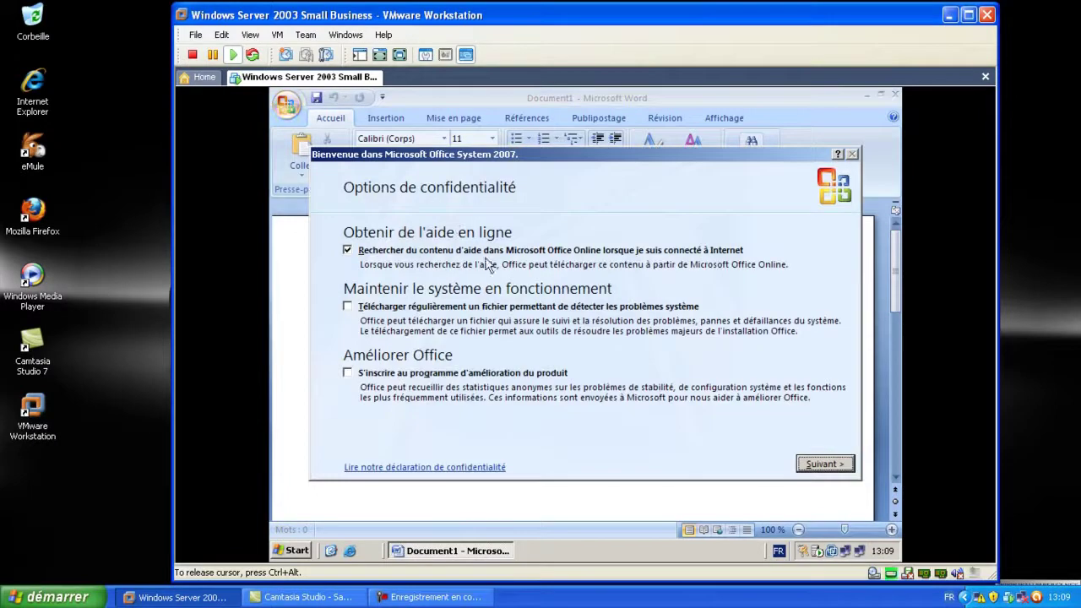
Turn off online help searching, decline Microsoft Update, and finish Office's first-run setup
left_click(348, 251)
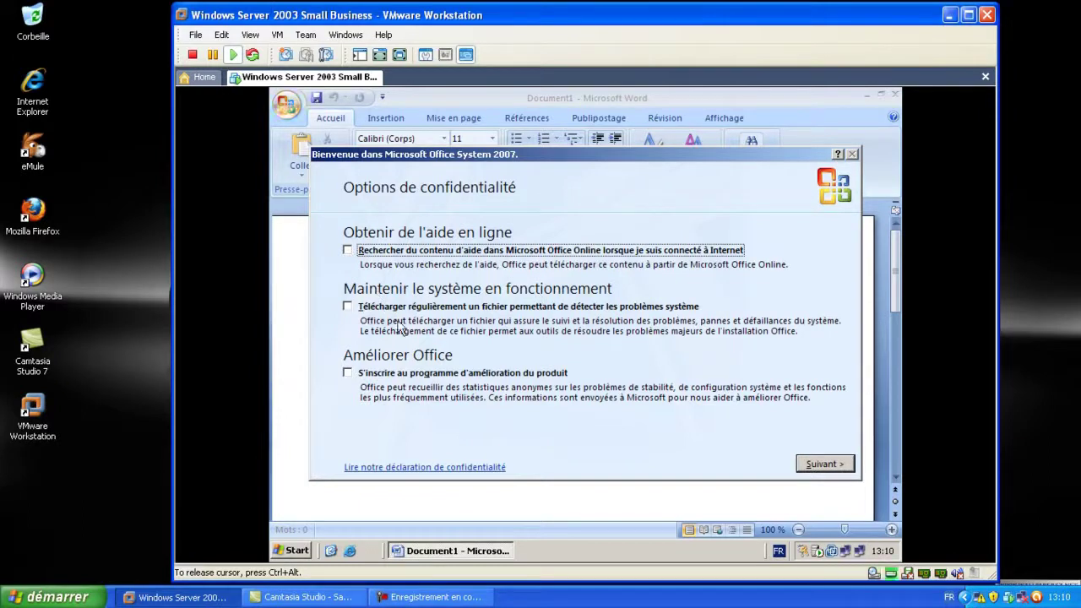
left_click(813, 463)
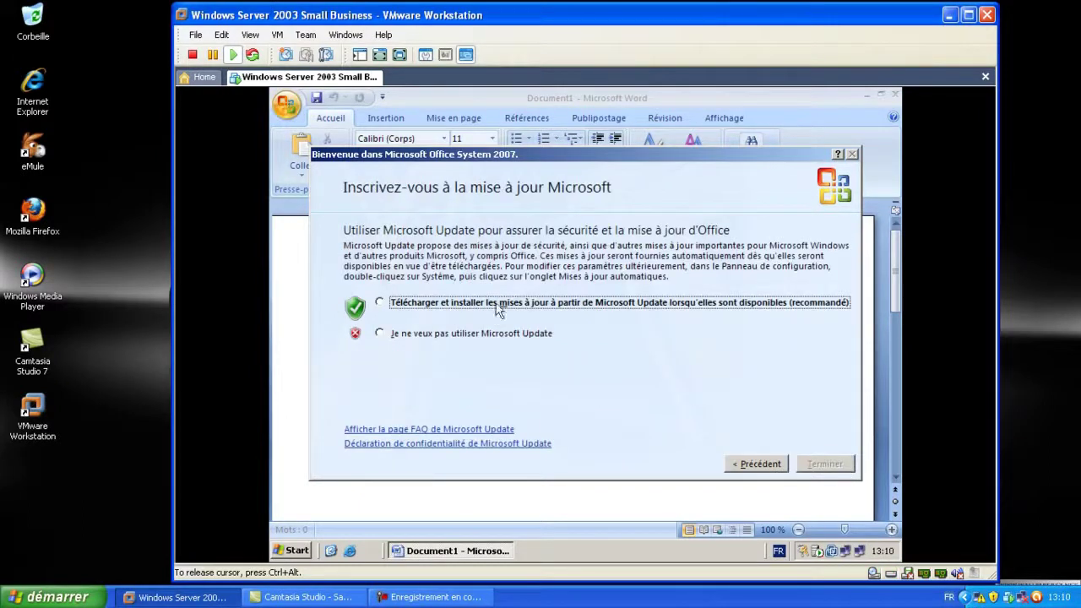
left_click(402, 335)
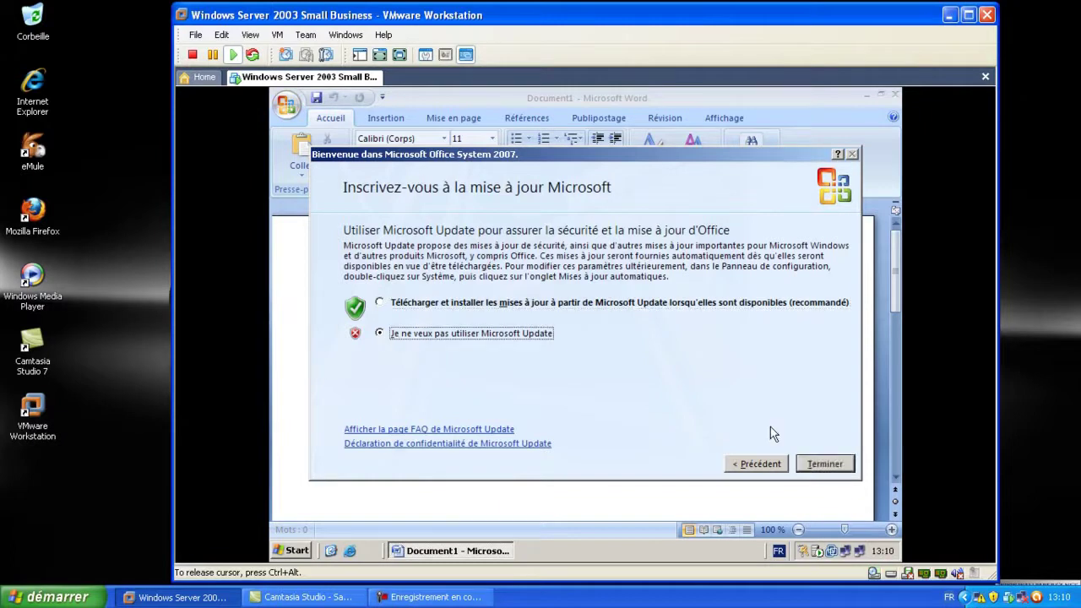
left_click(826, 466)
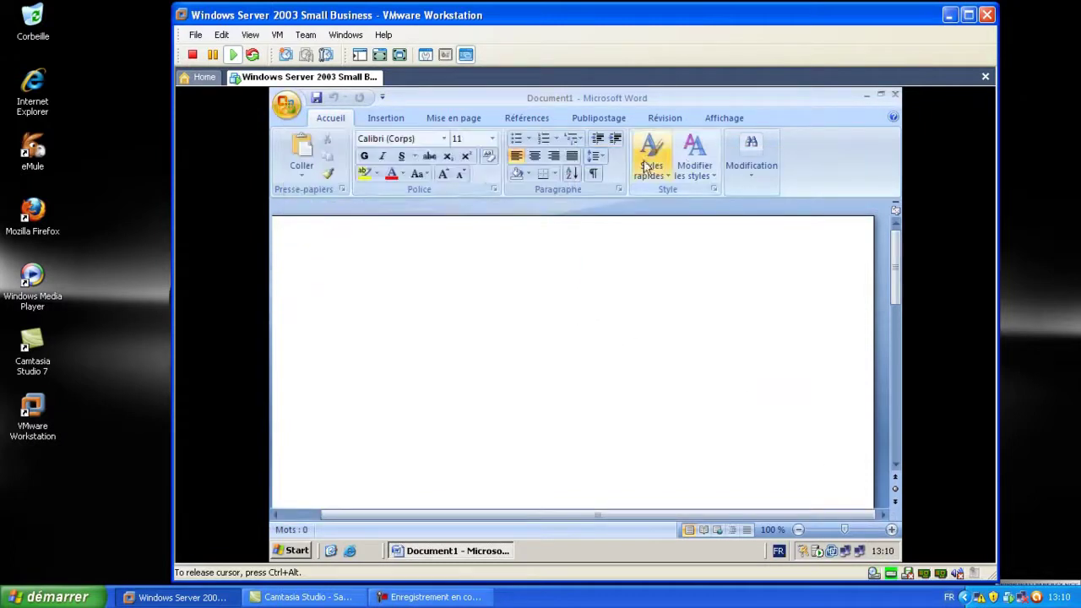
Type a test word, make it bold, italic, underlined and size 20, then delete it
type("jkbhuuj")
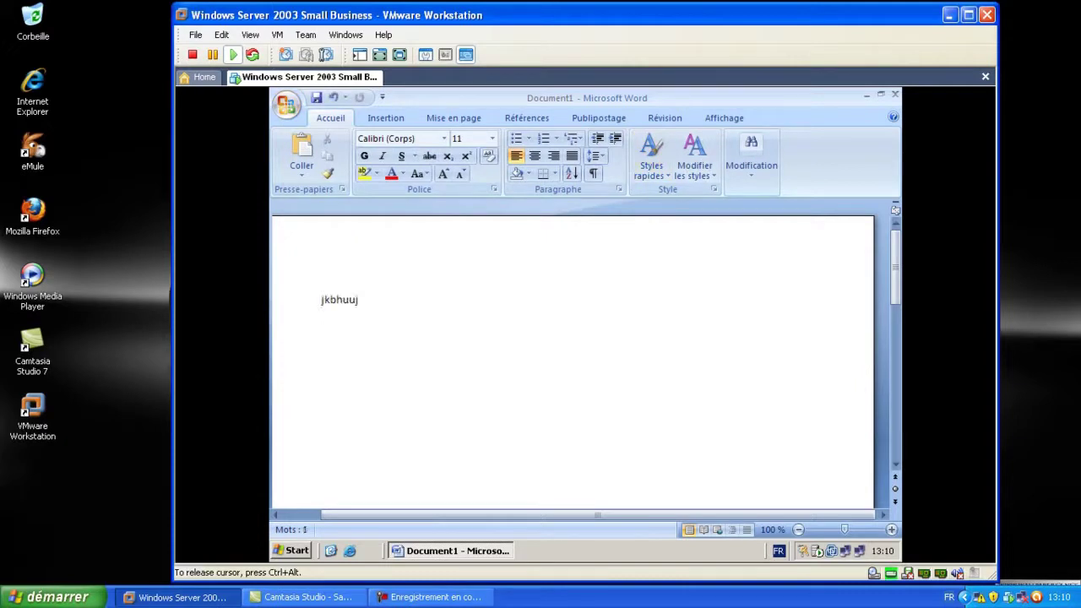
key("ctrl+a")
left_click(364, 157)
left_click(383, 156)
left_click(401, 156)
left_click(492, 139)
left_click(469, 266)
left_click(507, 280)
left_click(283, 304)
key("Delete")
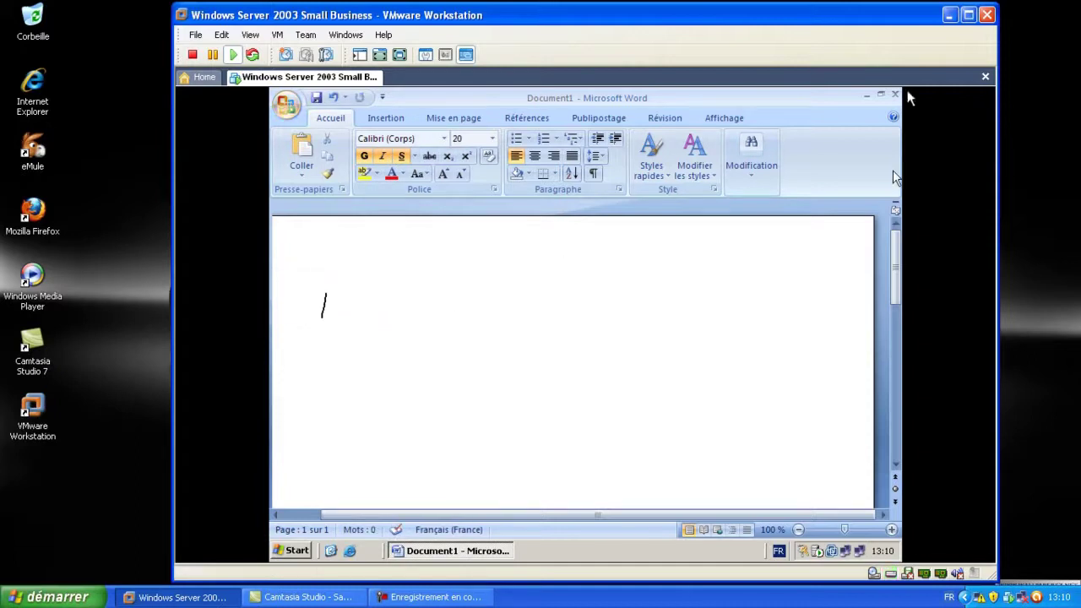
Close the document, keep Document Word (*.docx) in the Save As dialog, then cancel saving
left_click(895, 96)
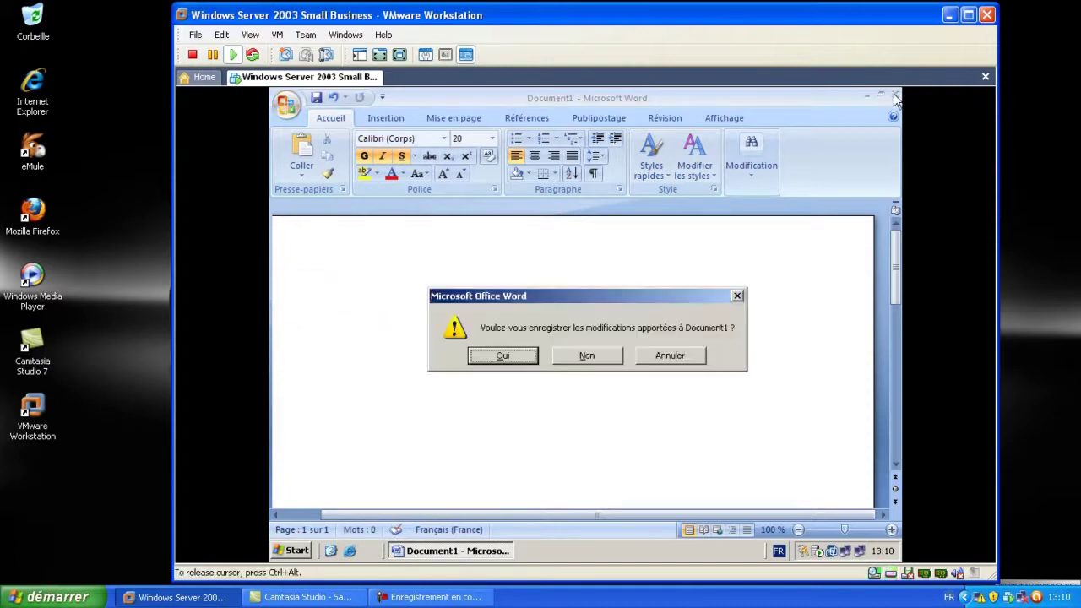
left_click(511, 357)
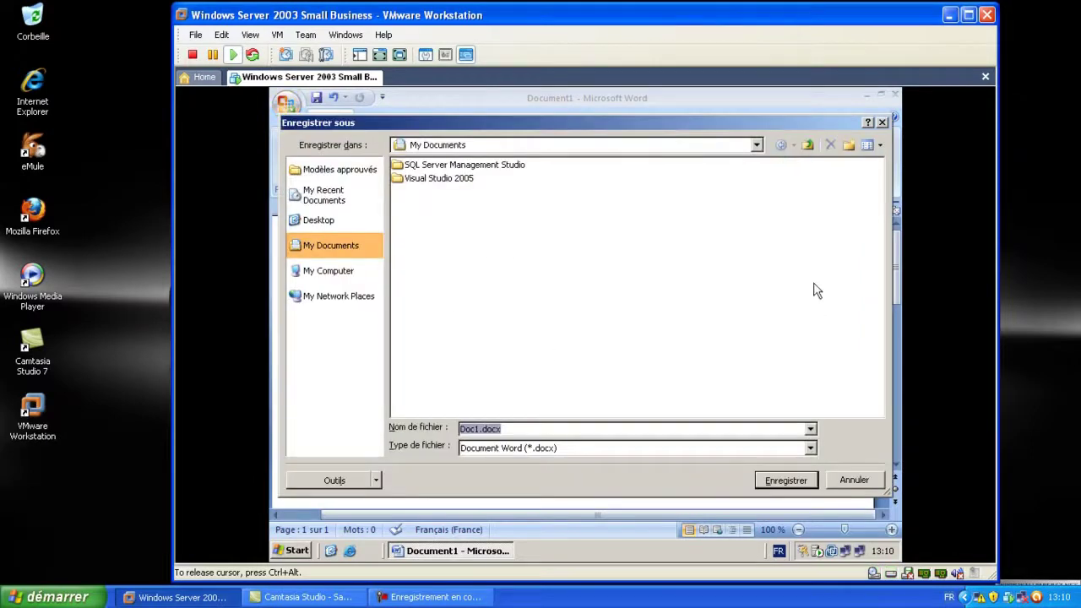
left_click(810, 448)
scroll(671, 497, "down", 4)
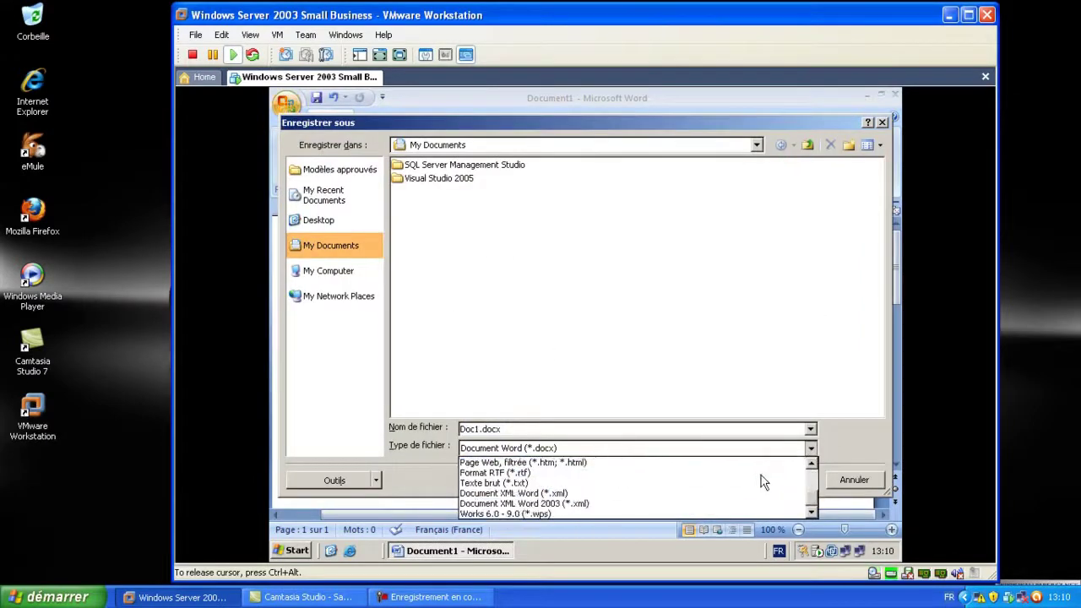
scroll(672, 497, "up", 4)
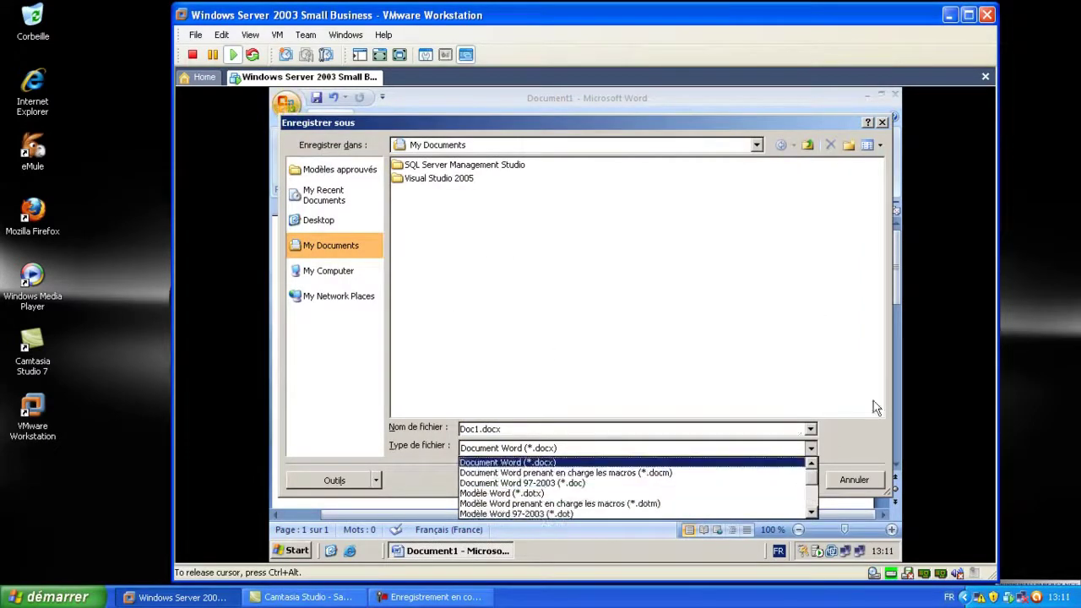
left_click(842, 436)
left_click(881, 123)
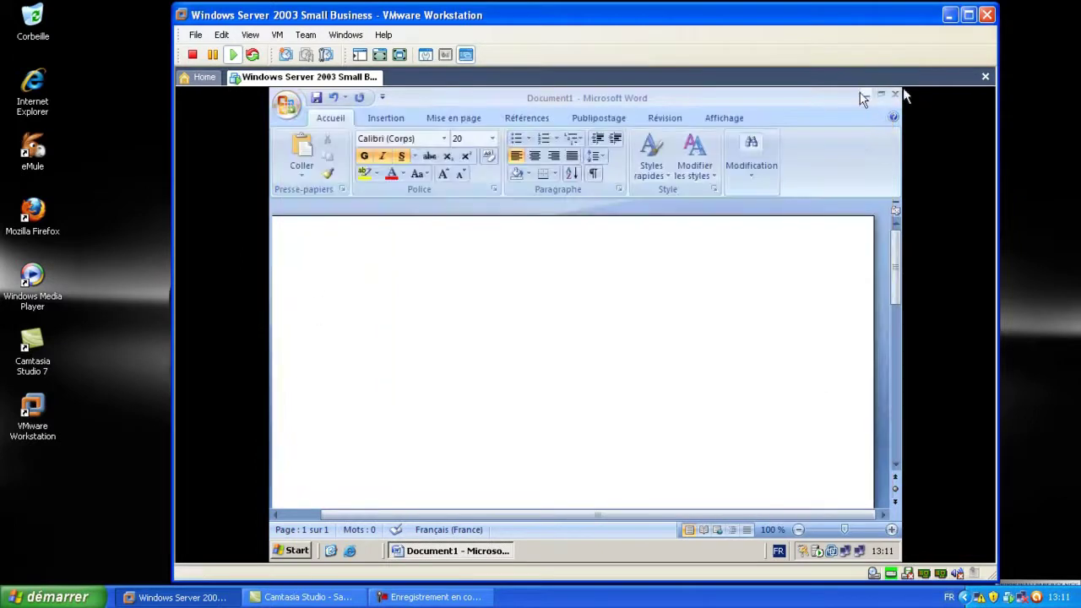
Close Word without saving and start the typical SAP Business One 2007 server install from the launcher
left_click(895, 95)
left_click(589, 355)
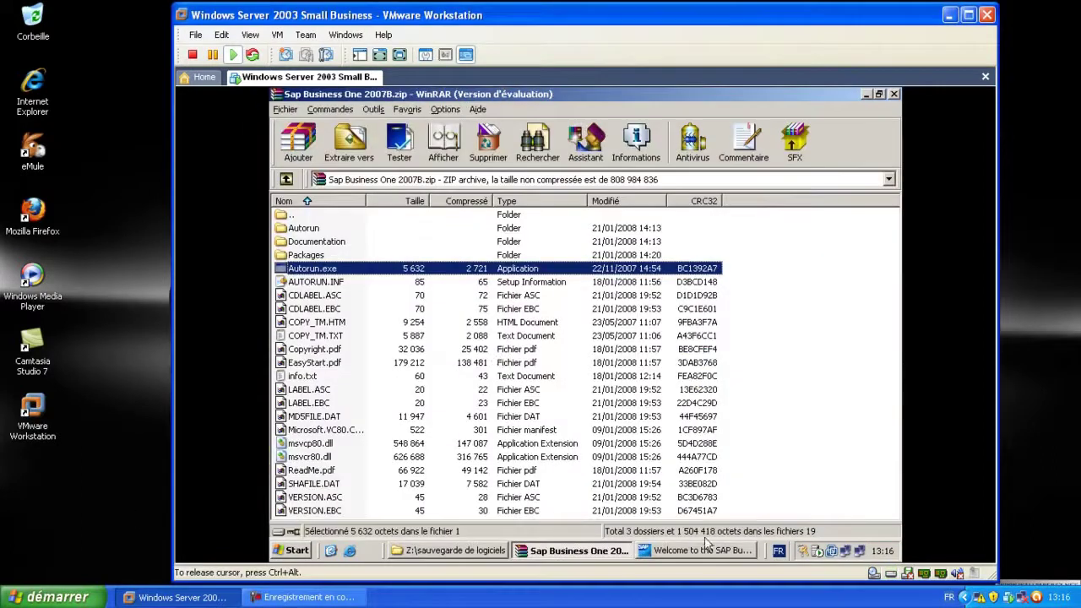
left_click(700, 553)
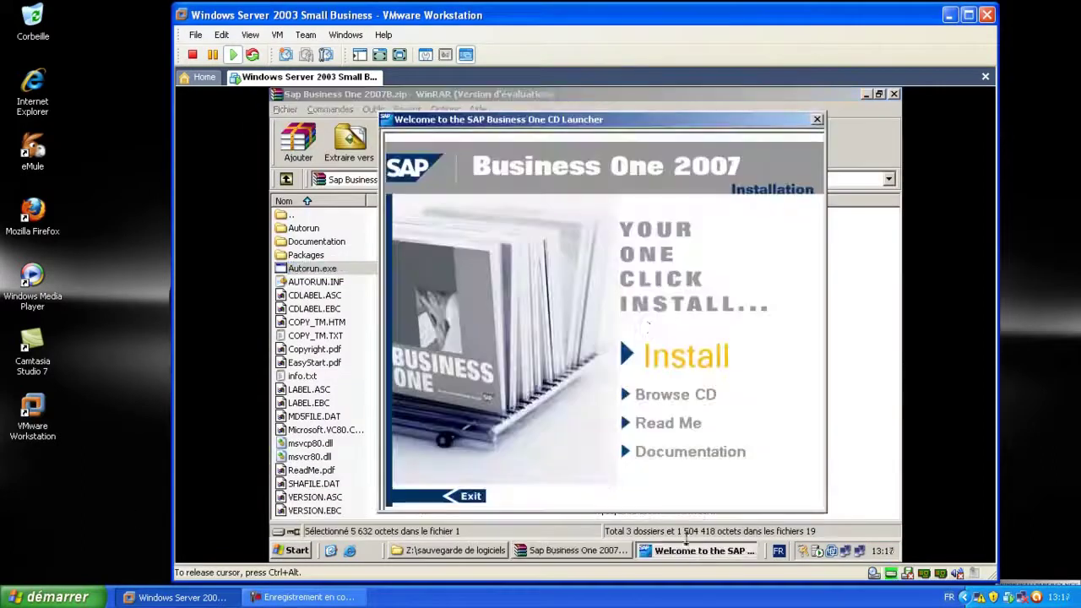
left_click(680, 357)
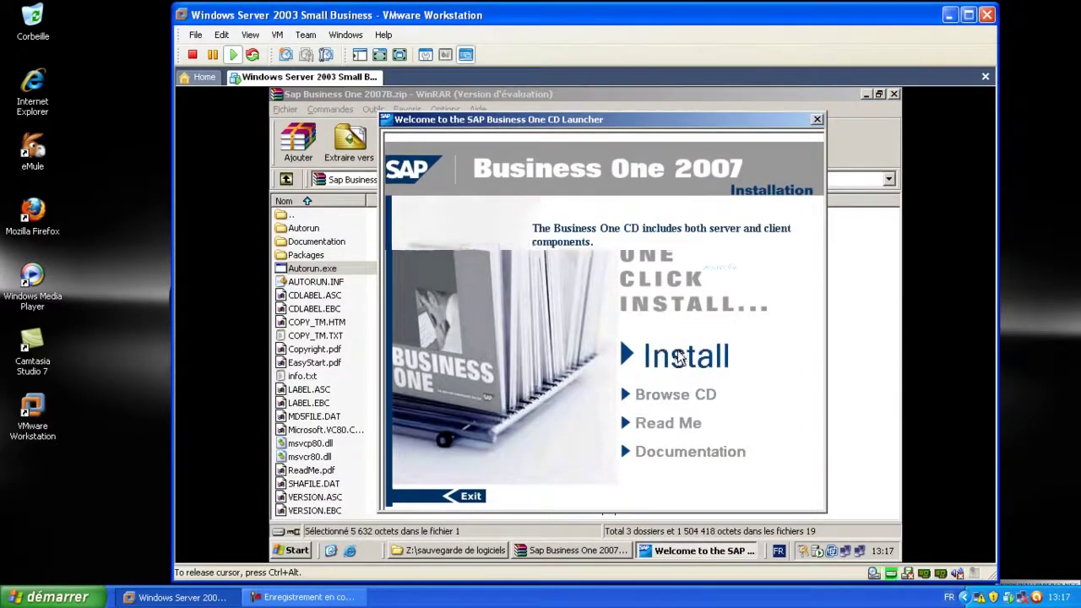
left_click(602, 389)
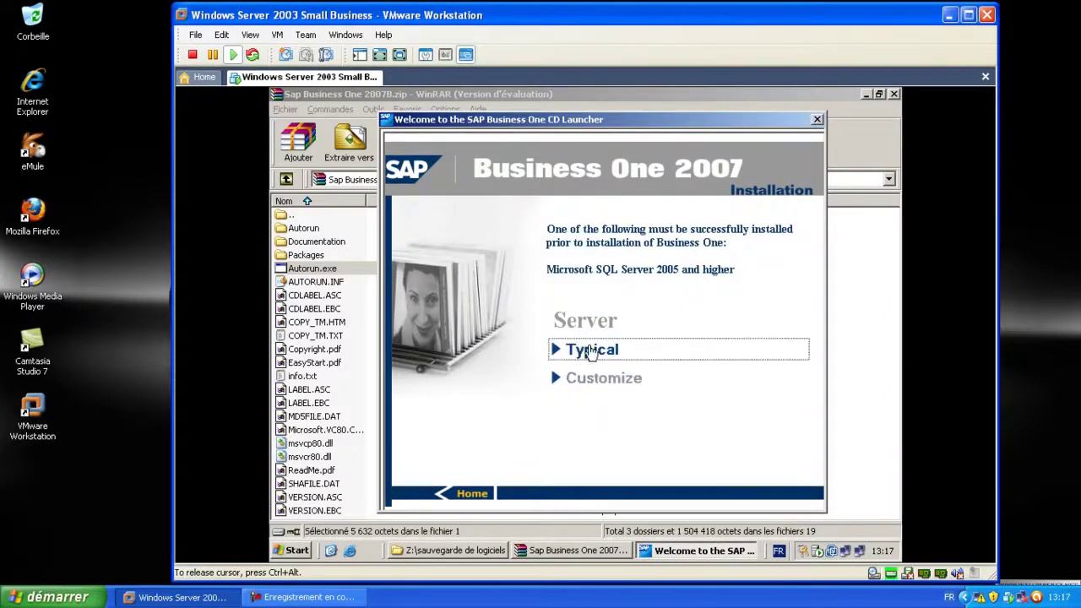
left_click(589, 350)
left_click(769, 453)
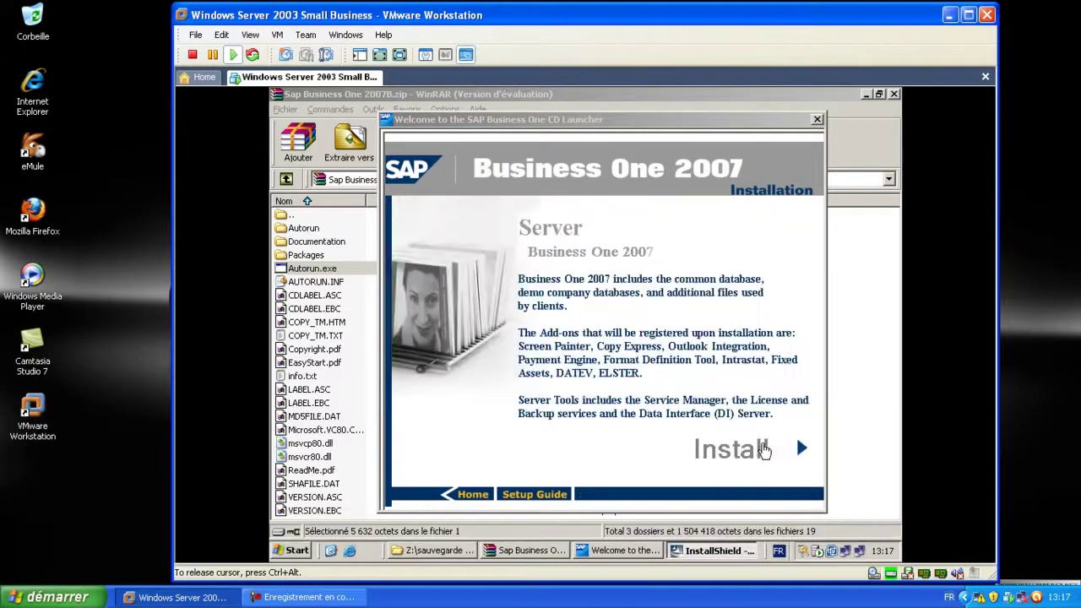
left_click(763, 450)
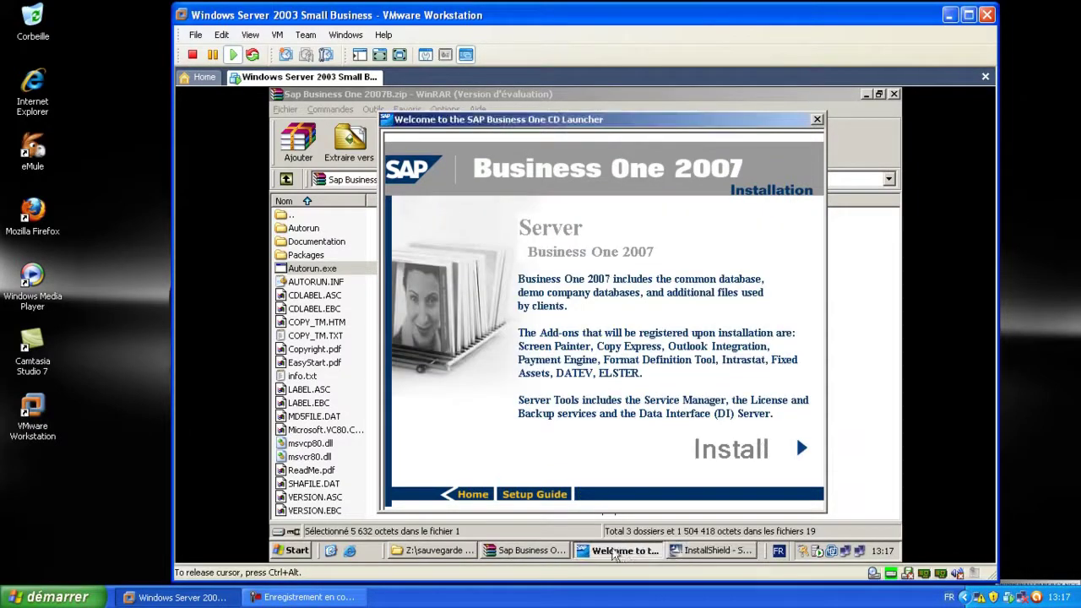
Advance the InstallShield wizard keeping the Typical setup type and MSSQL_2005 server type
left_click(718, 553)
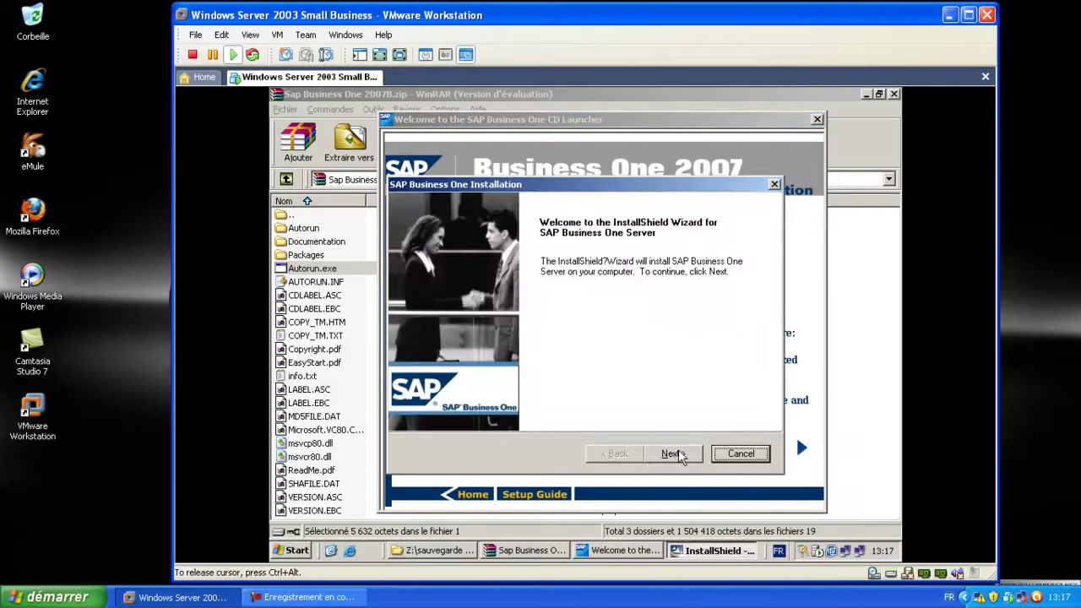
left_click(672, 454)
left_click(672, 453)
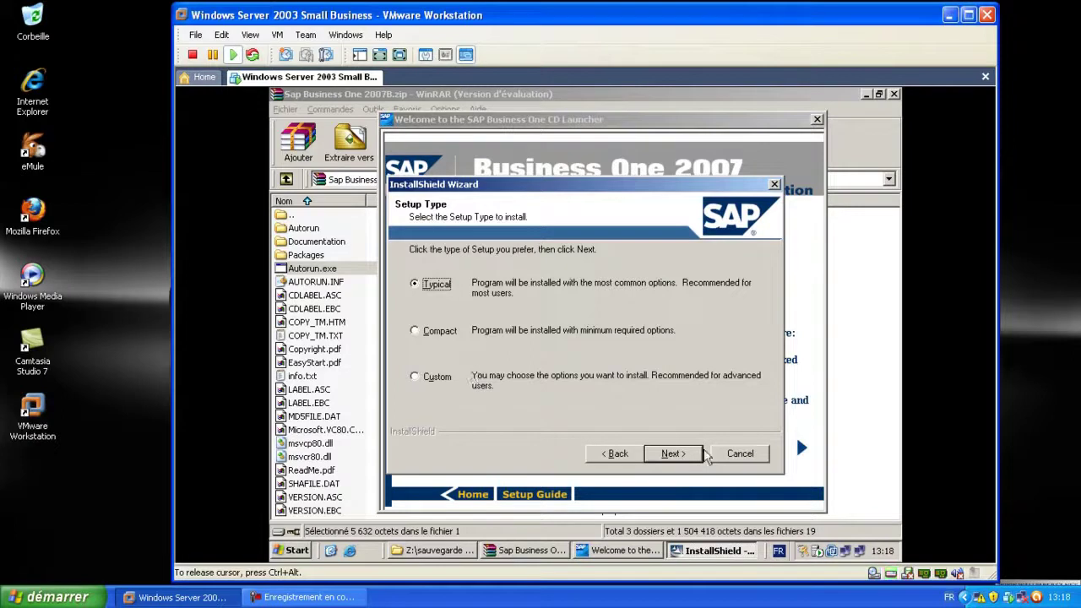
left_click(691, 456)
left_click(701, 300)
left_click(700, 305)
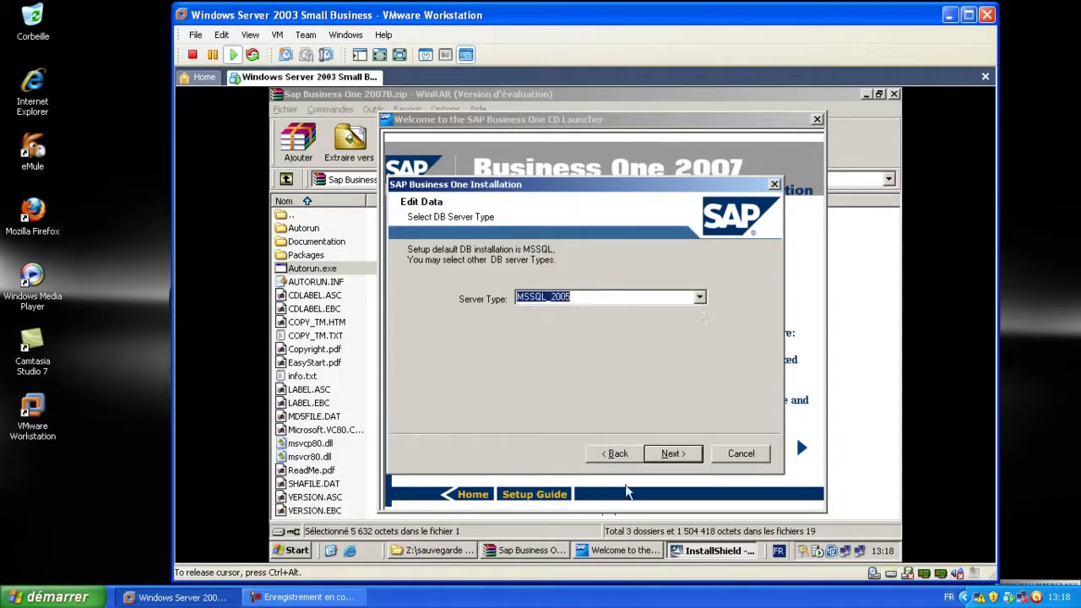
key("Return")
Enter the COMPAGNYSERVER database server, user id sa and its password, and confirm the login
left_click(689, 299)
left_click(688, 299)
type("CO")
type("MPAQ")
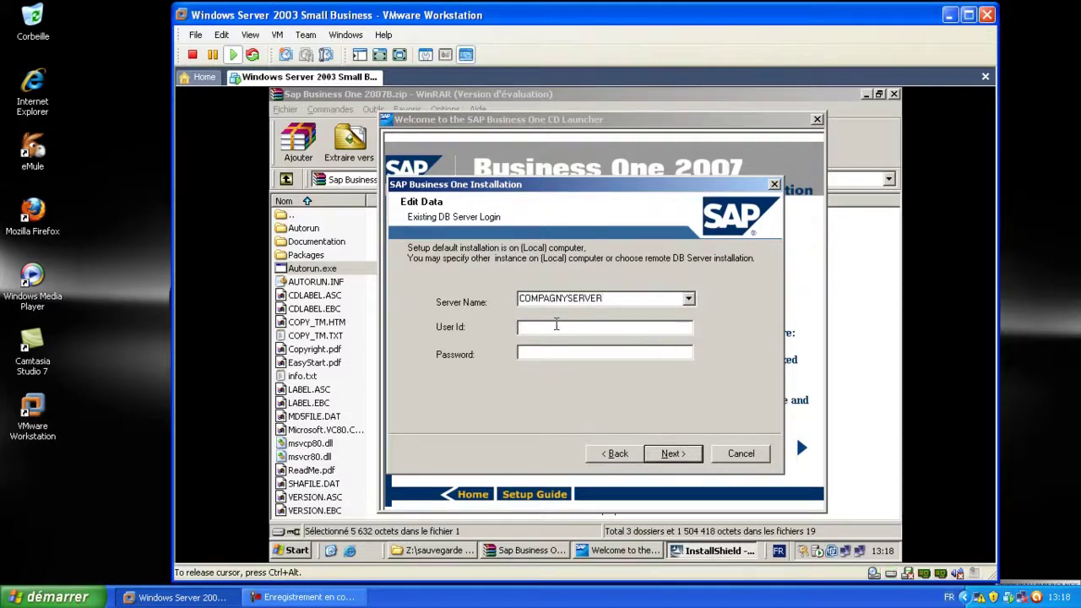
left_click(556, 325)
type("sa")
key("Tab")
type("********")
left_click(670, 454)
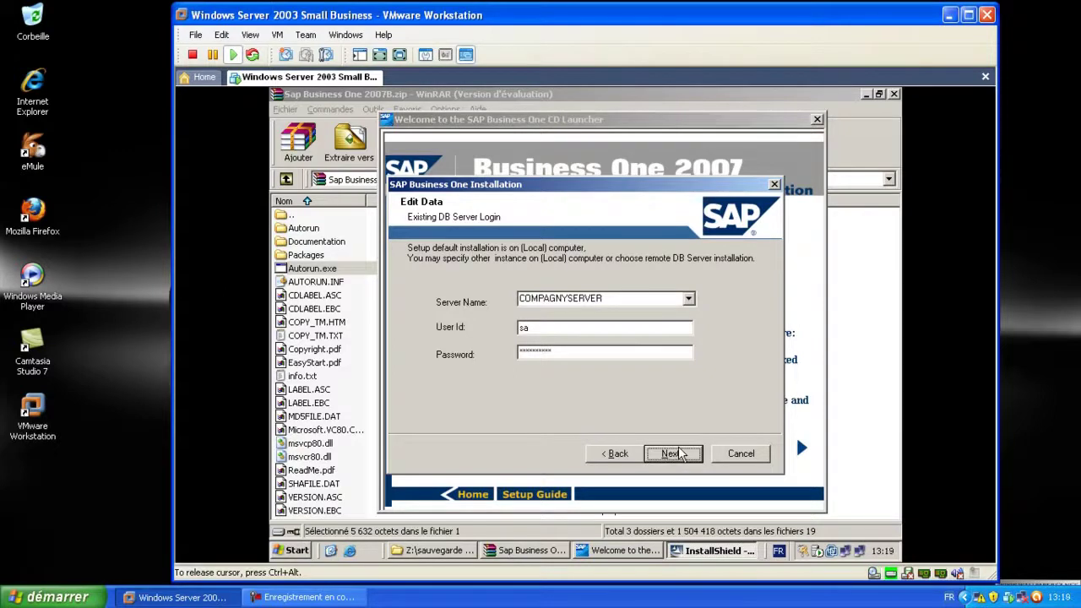
Review the summary and copy the SAP Business One server files
scroll(759, 355, "down", 1)
scroll(758, 355, "down", 2)
scroll(682, 345, "up", 3)
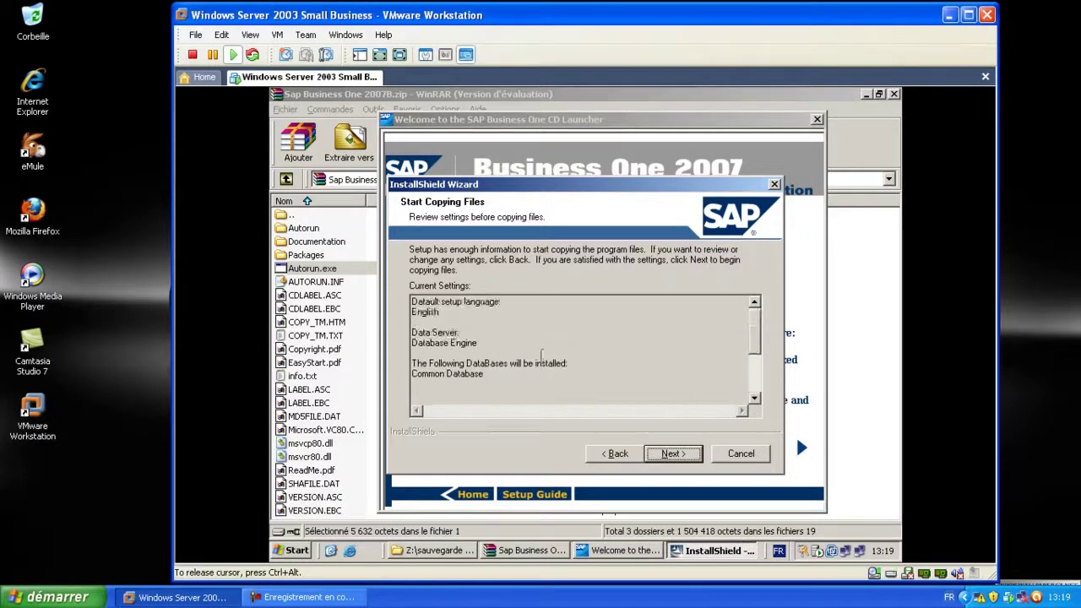
left_click(672, 454)
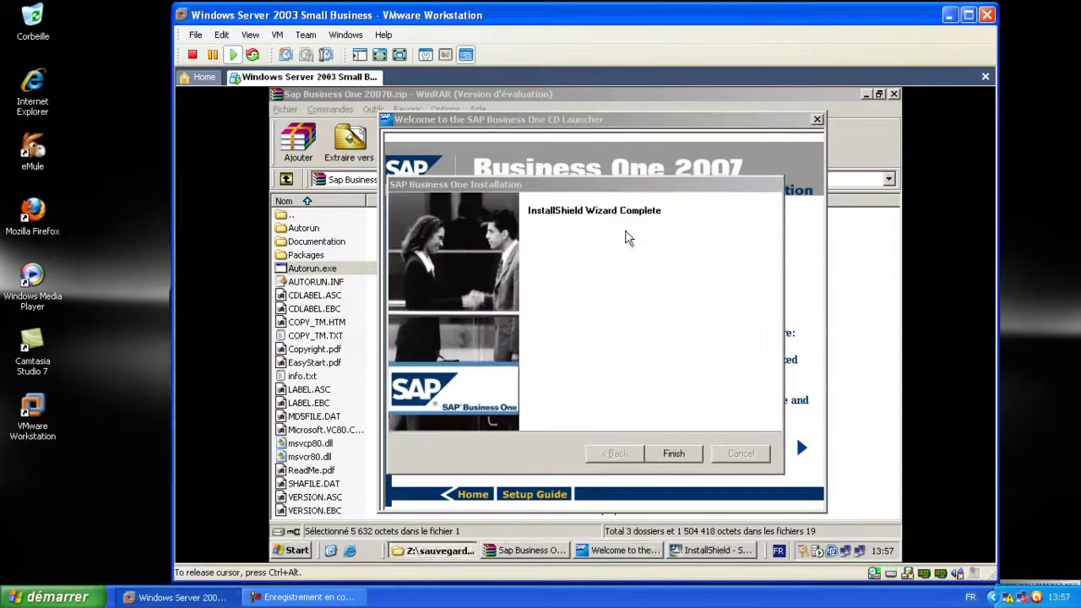
left_click(865, 94)
Finish the server wizard, then start the Business One Client Application install from the launcher
left_click(865, 94)
left_click(673, 454)
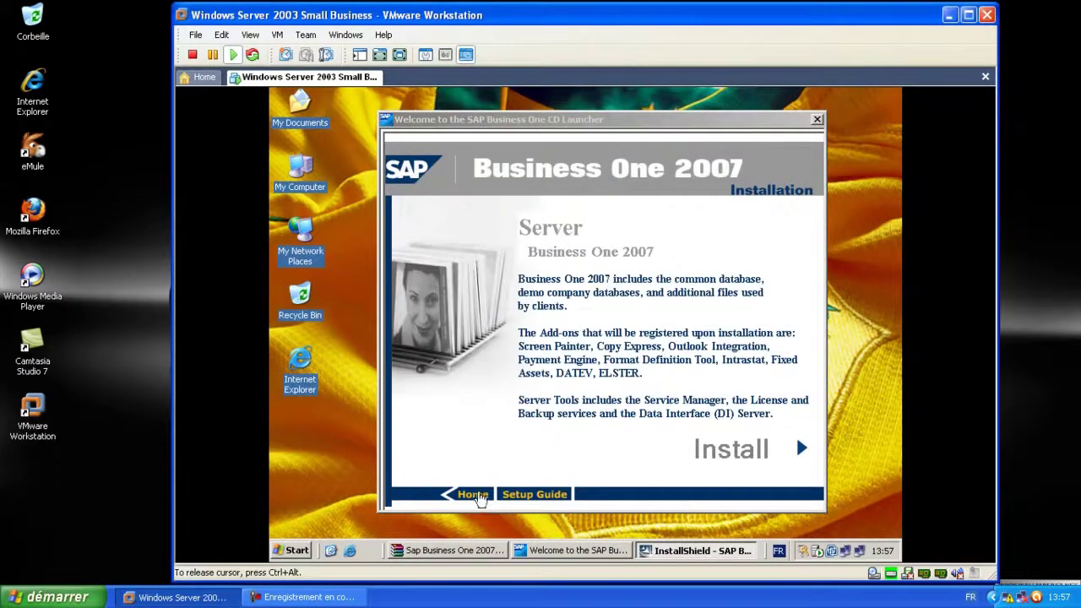
left_click(479, 498)
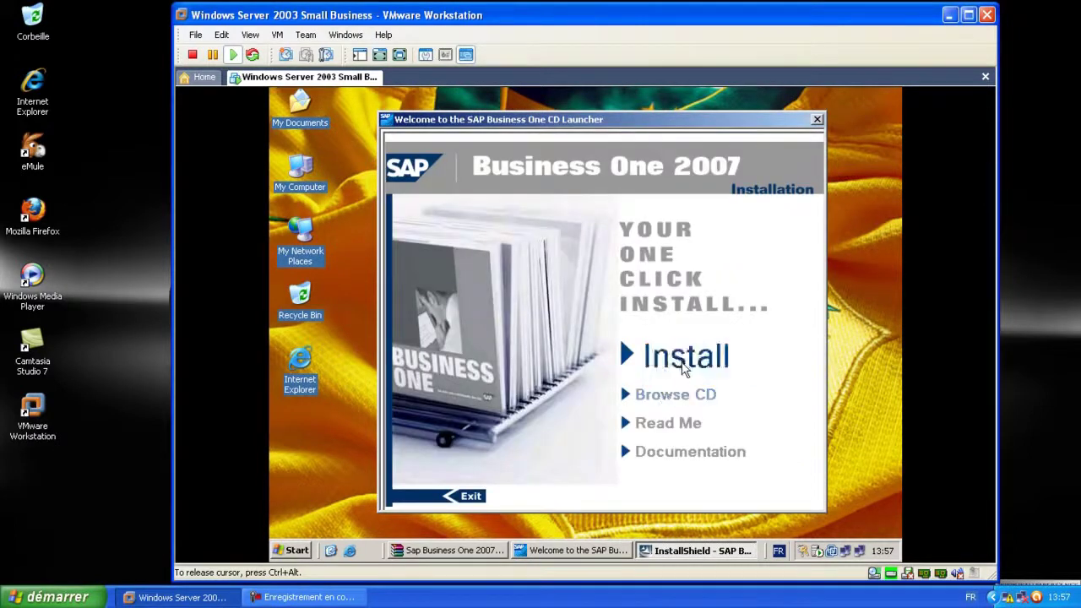
left_click(684, 364)
left_click(595, 433)
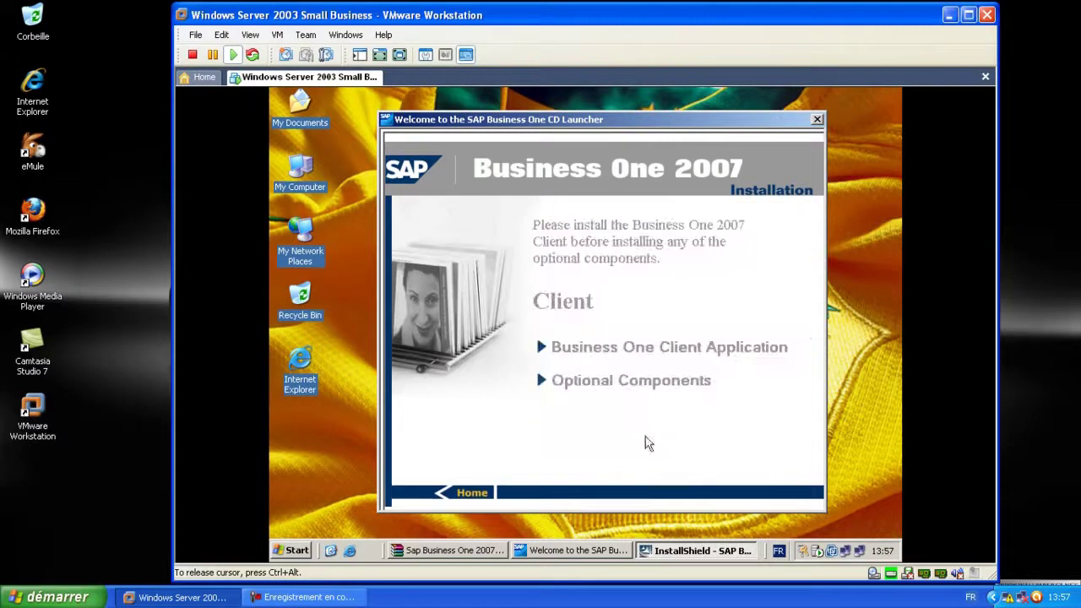
left_click(619, 353)
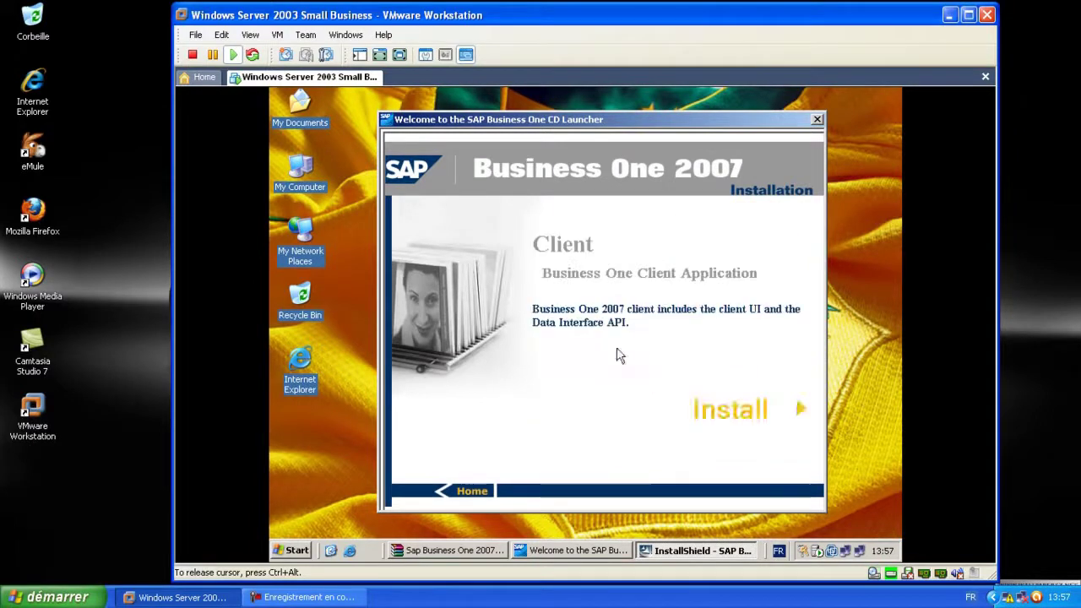
left_click(747, 416)
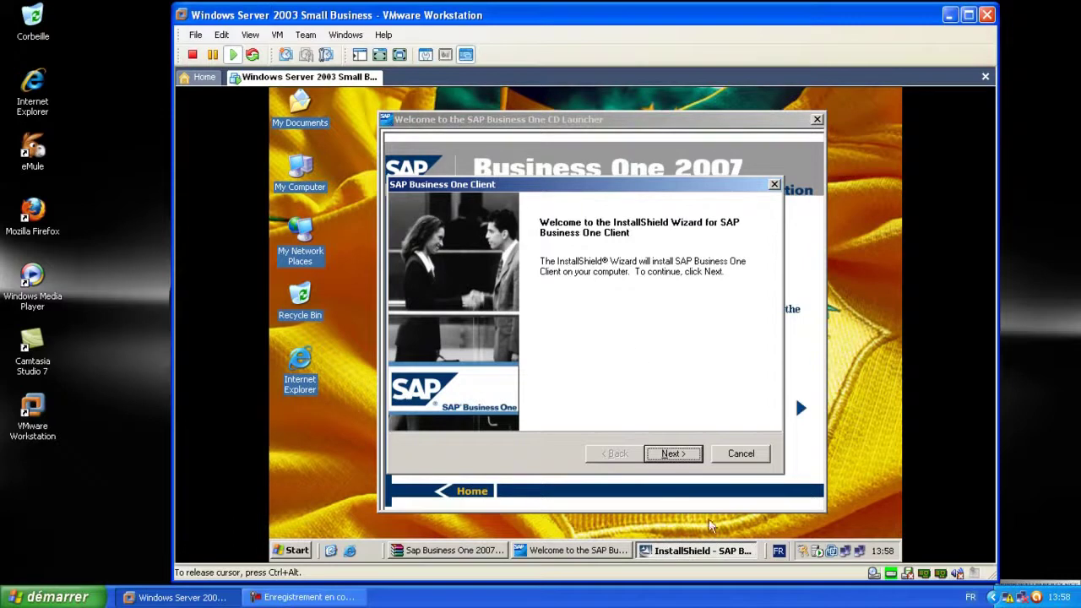
Install the SAP Business One client with the default destination and SAP Business One program folder
left_click(671, 454)
left_click(670, 455)
left_click(670, 455)
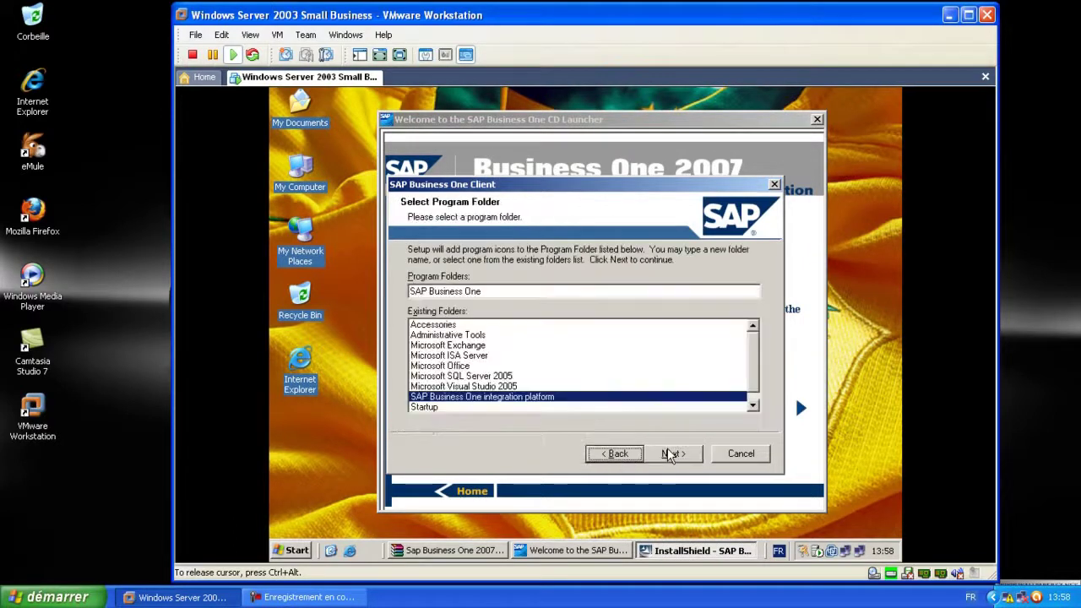
left_click(670, 454)
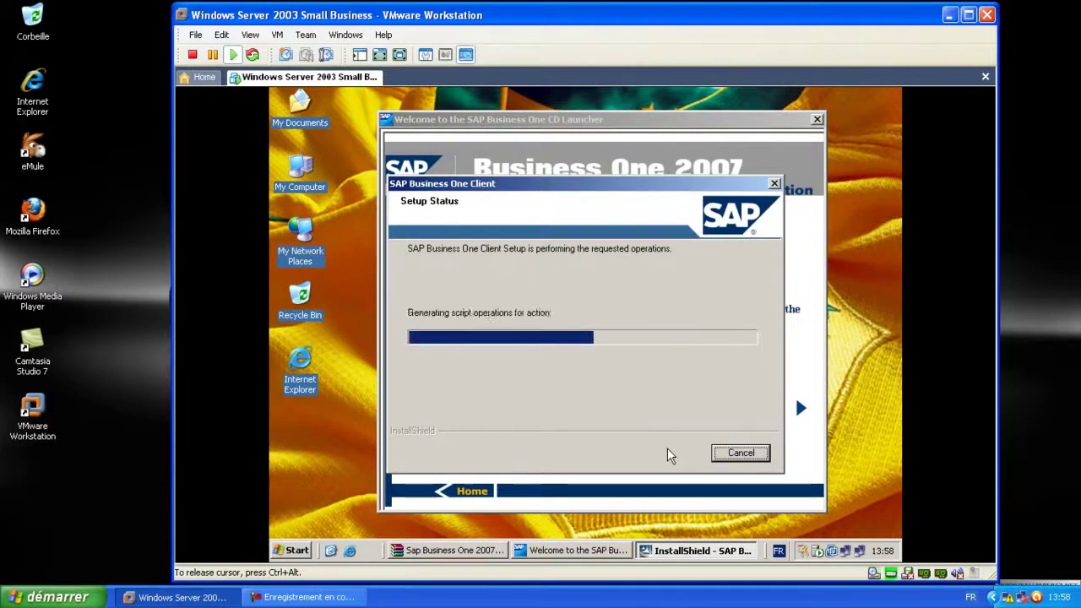
left_click(69, 500)
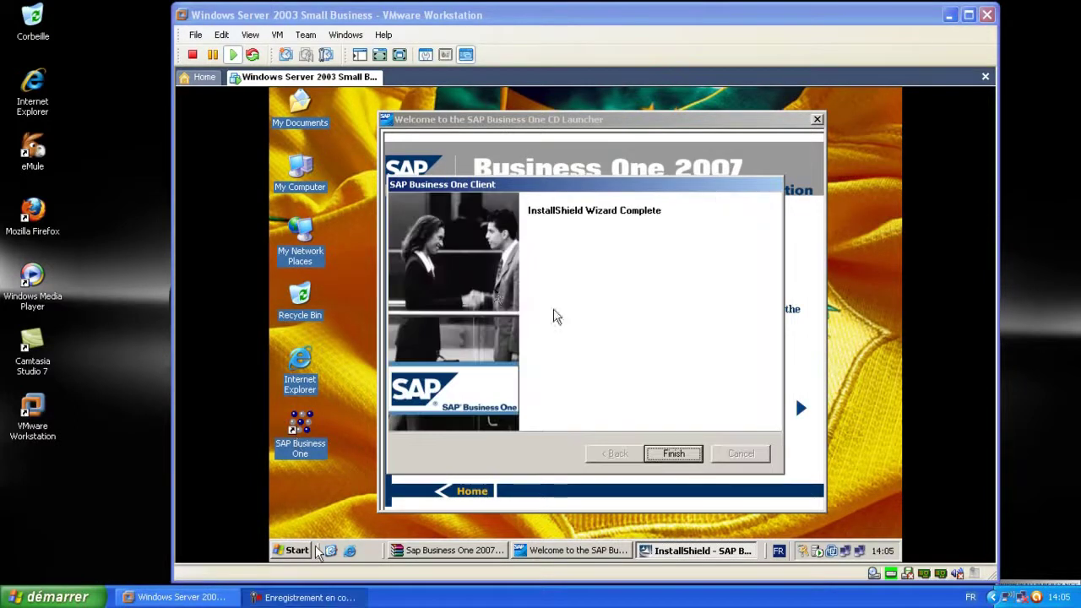
left_click(674, 453)
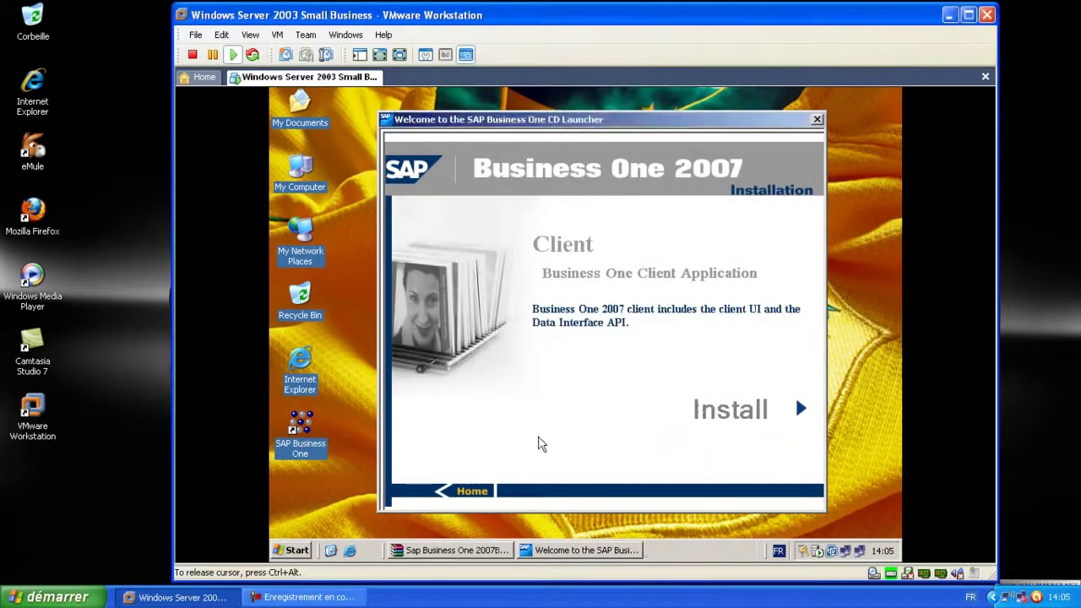
Tick Mail and Fax Service, SDK, Data Transfer Workbench and Outlook Integration Standalone under Optional Components
left_click(473, 491)
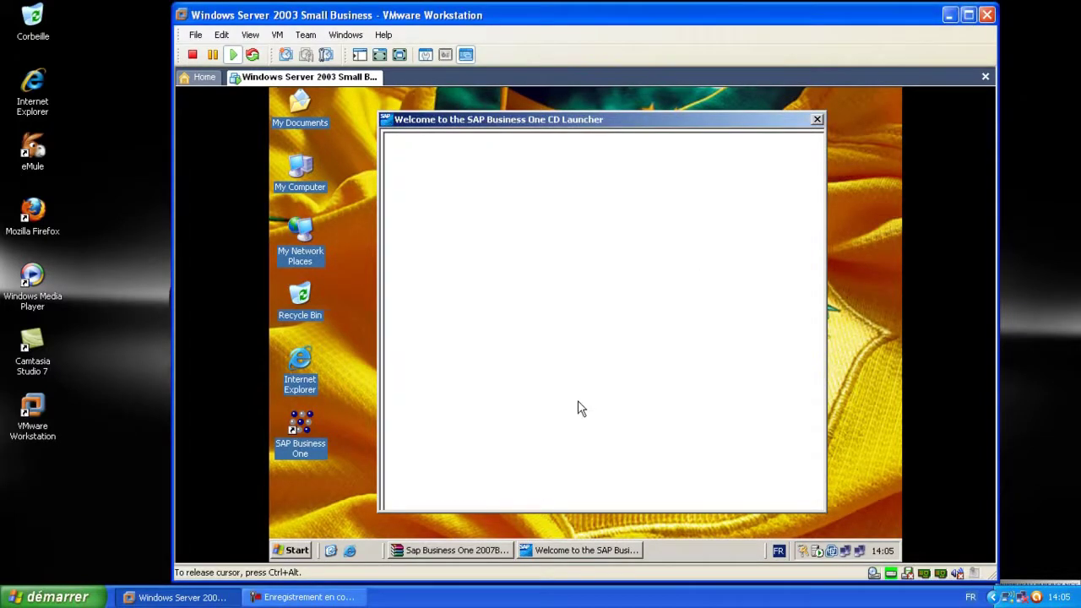
left_click(602, 384)
left_click(544, 310)
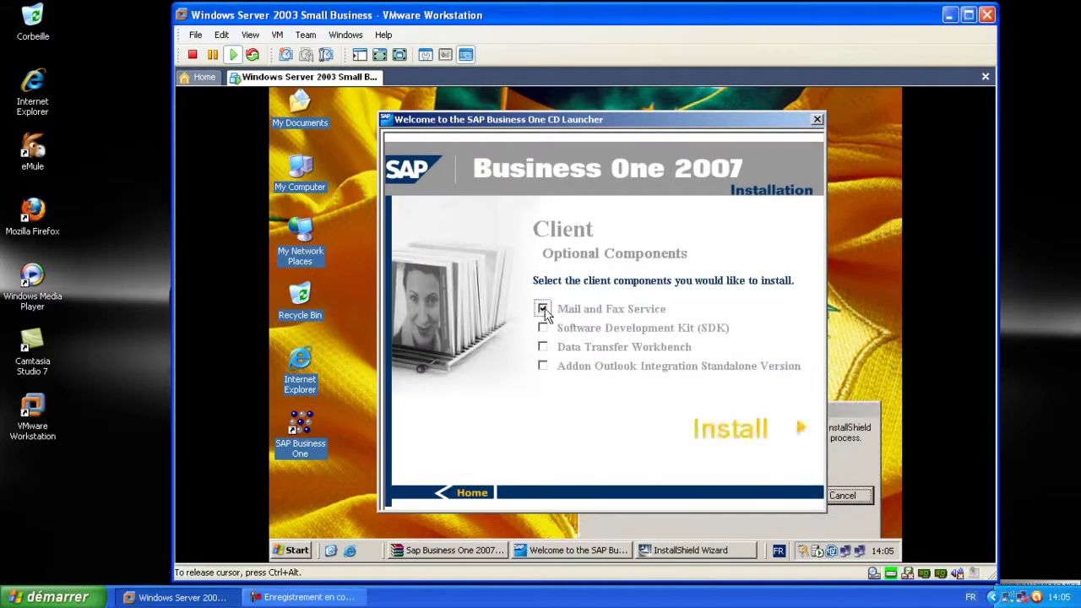
left_click(543, 327)
left_click(543, 347)
left_click(543, 366)
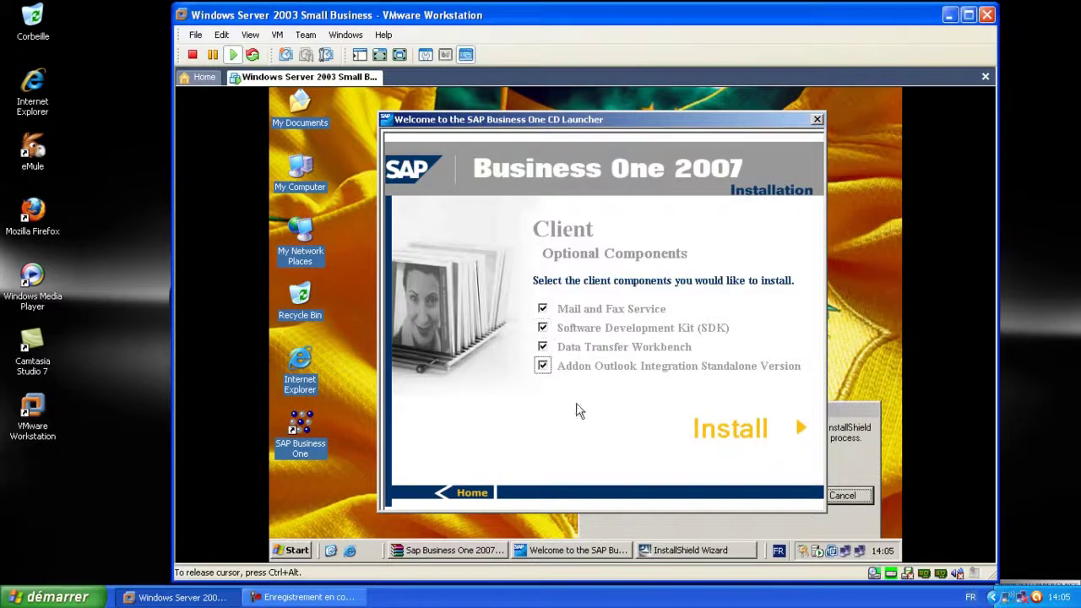
Bring the preparing setup wizard forward and move the SAP launcher window up and left
left_click(707, 551)
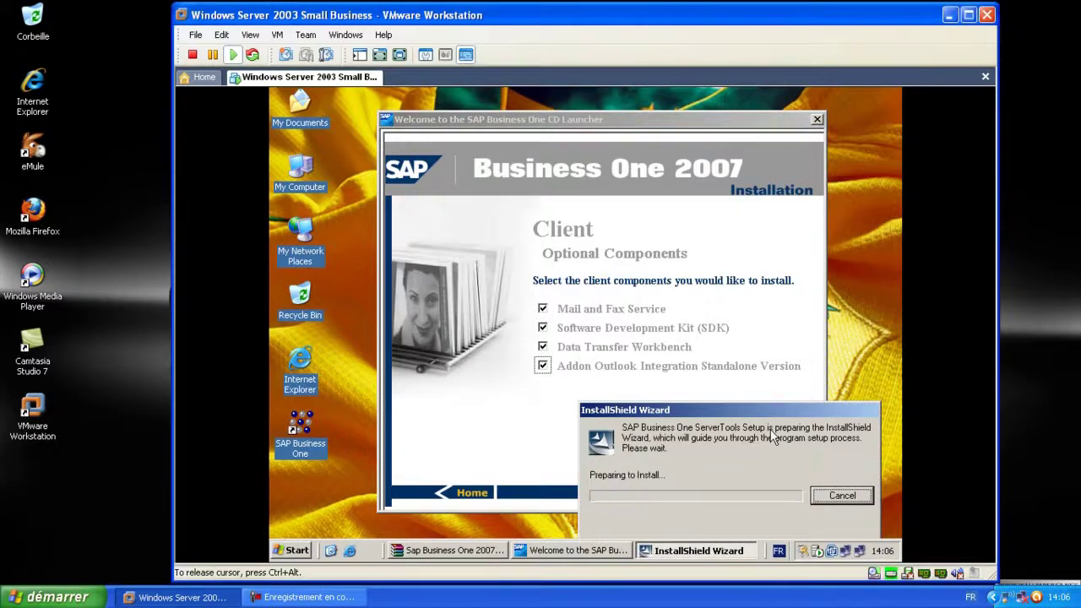
left_click(526, 419)
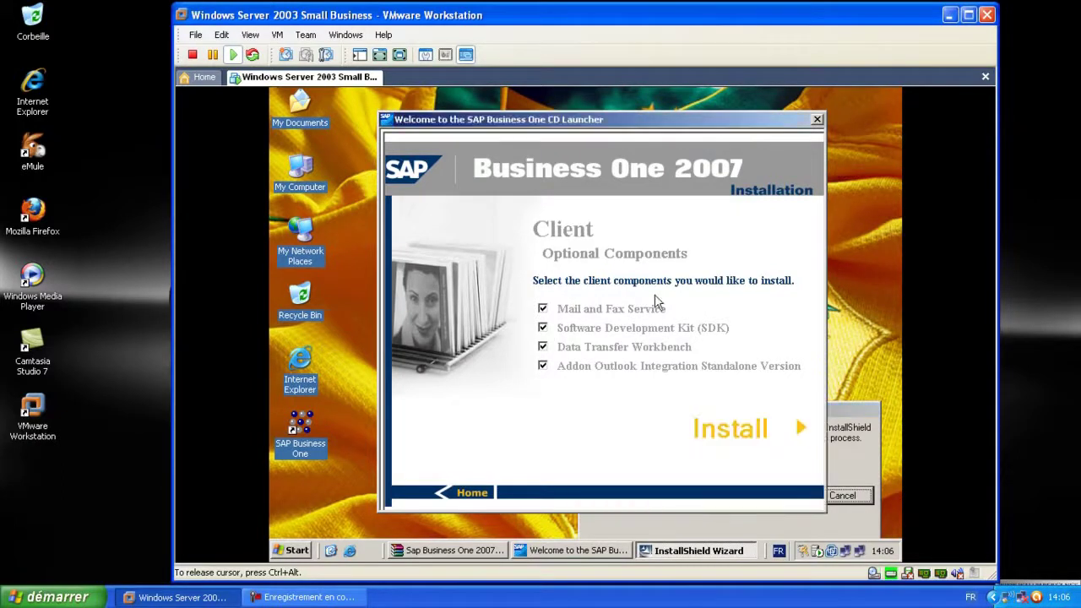
left_click_drag(636, 122, 569, 116)
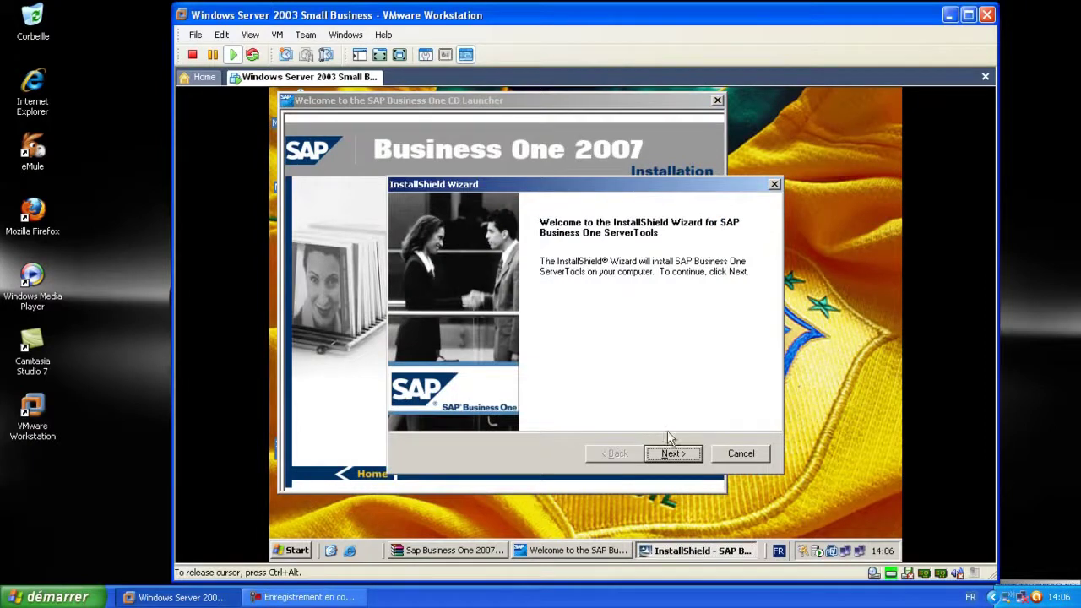
Install ServerTools with the default customer information and the Typical setup type
left_click(672, 453)
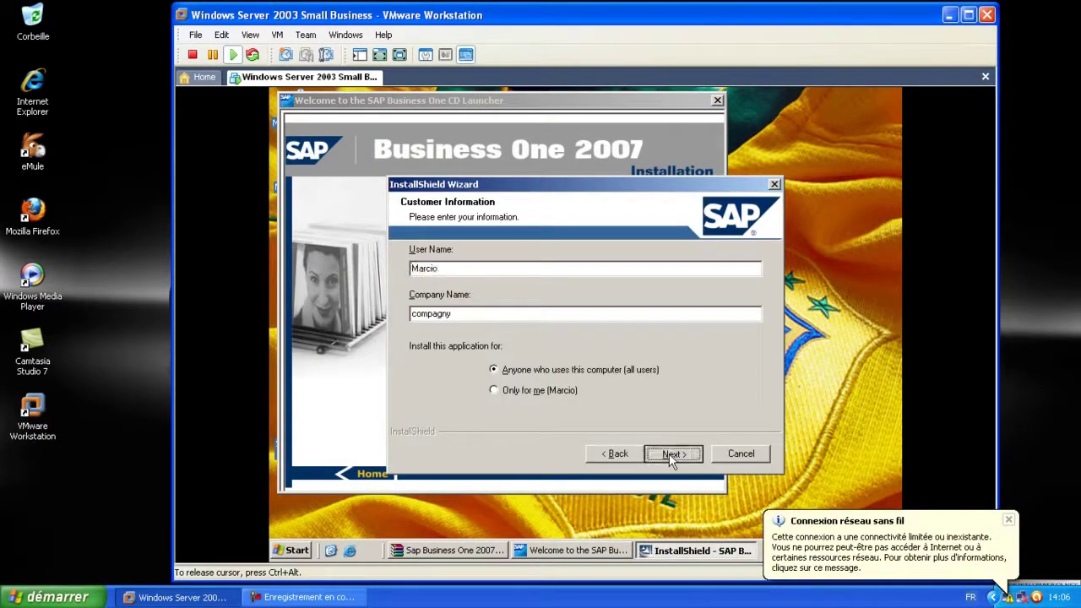
left_click(669, 454)
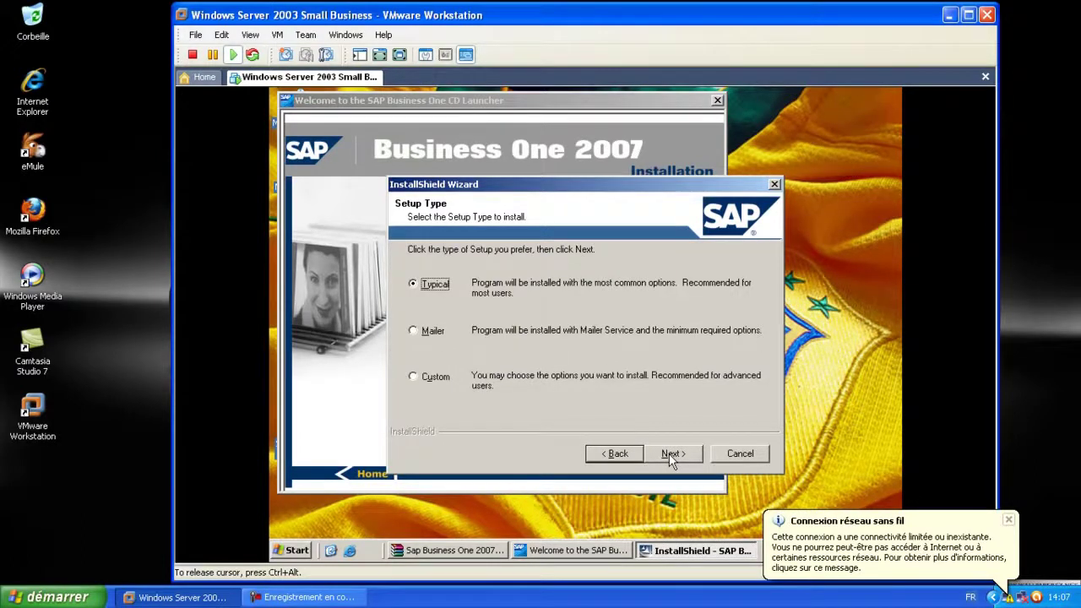
left_click(669, 454)
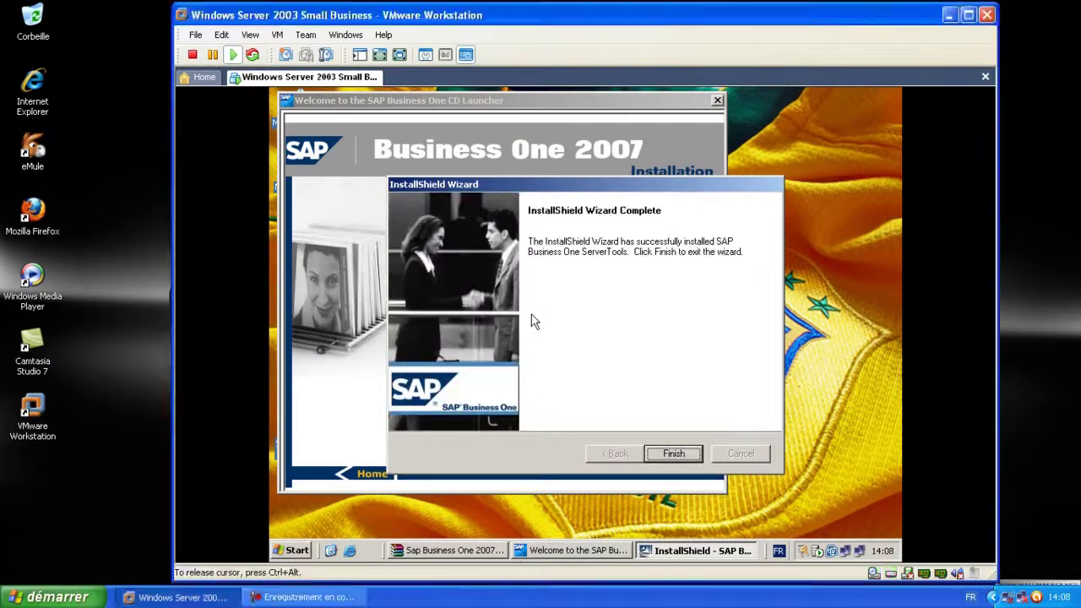
left_click(681, 454)
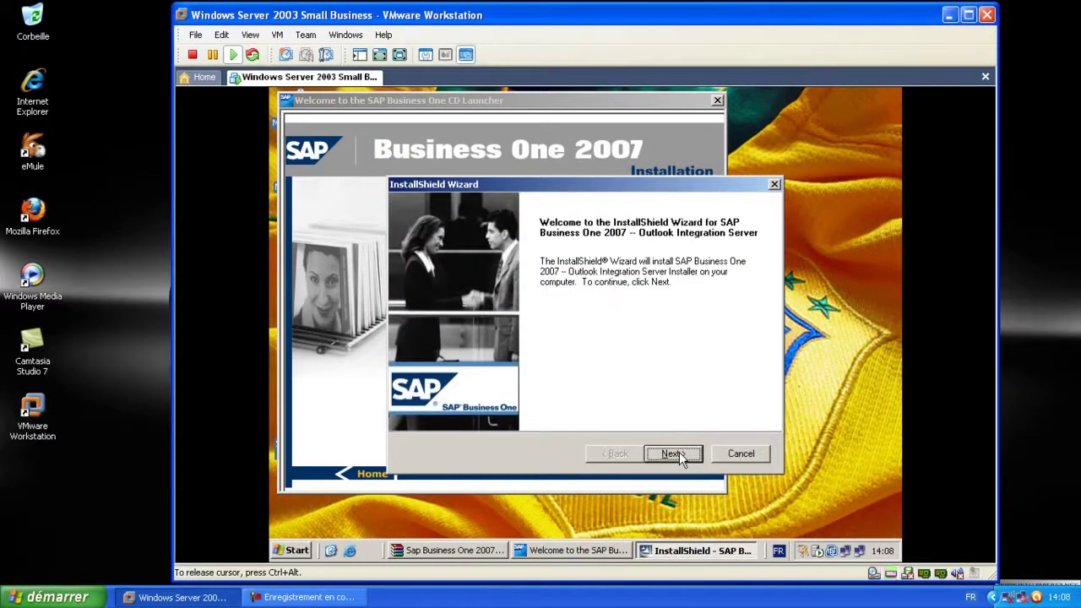
Install the Outlook Integration Server Installer to its default destination location
left_click(676, 454)
left_click(675, 454)
left_click(679, 453)
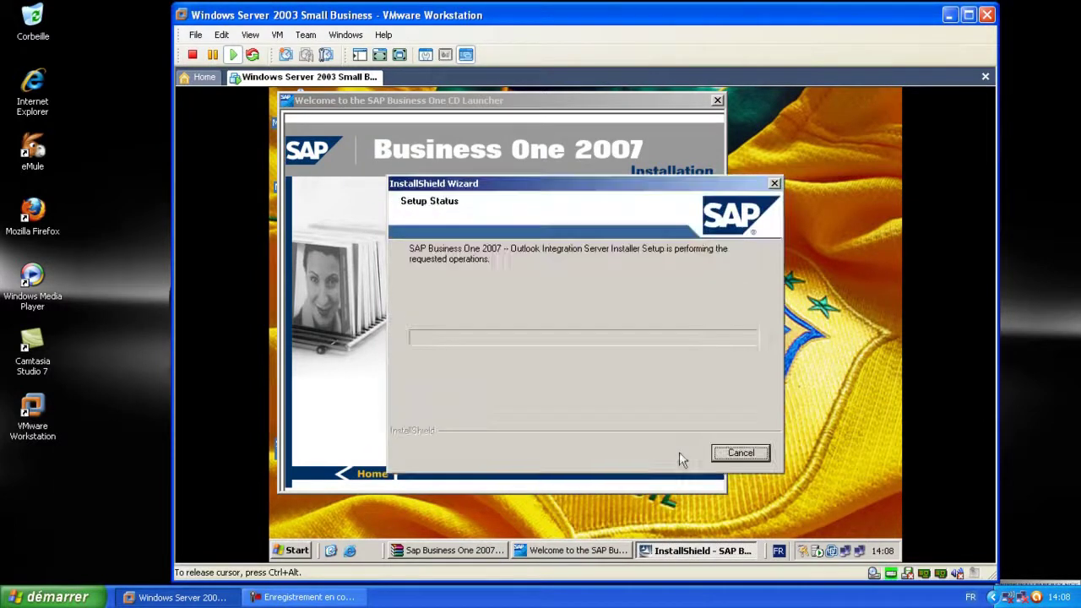
left_click(353, 413)
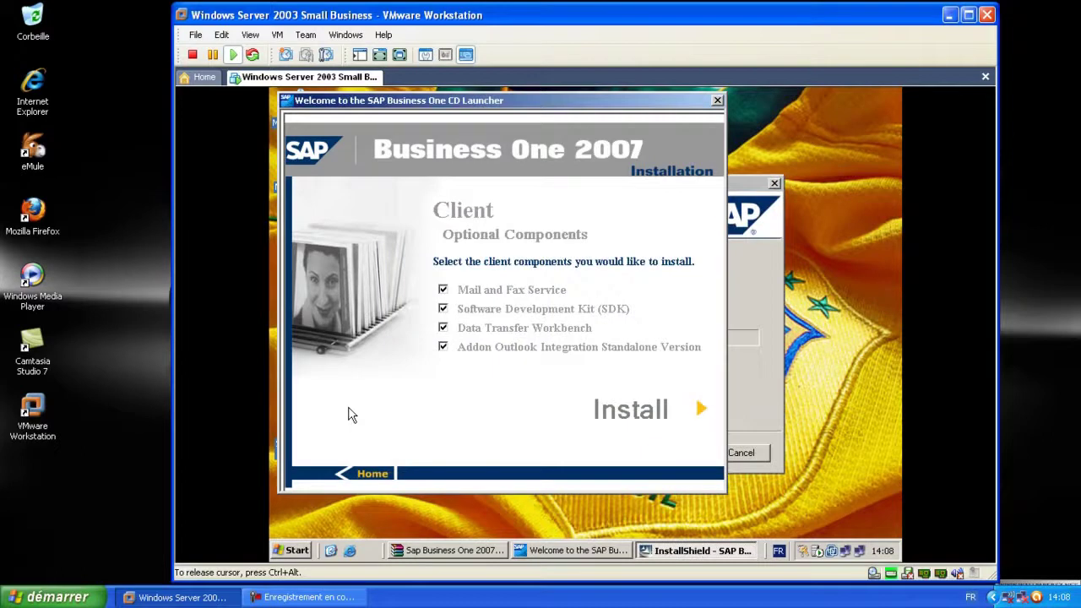
left_click(755, 397)
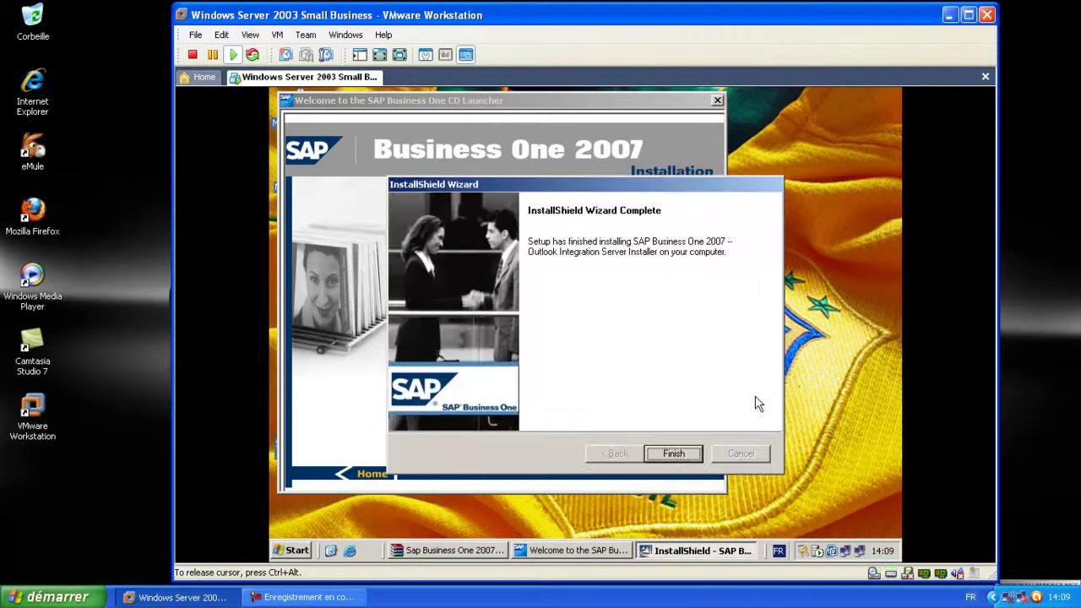
left_click(673, 454)
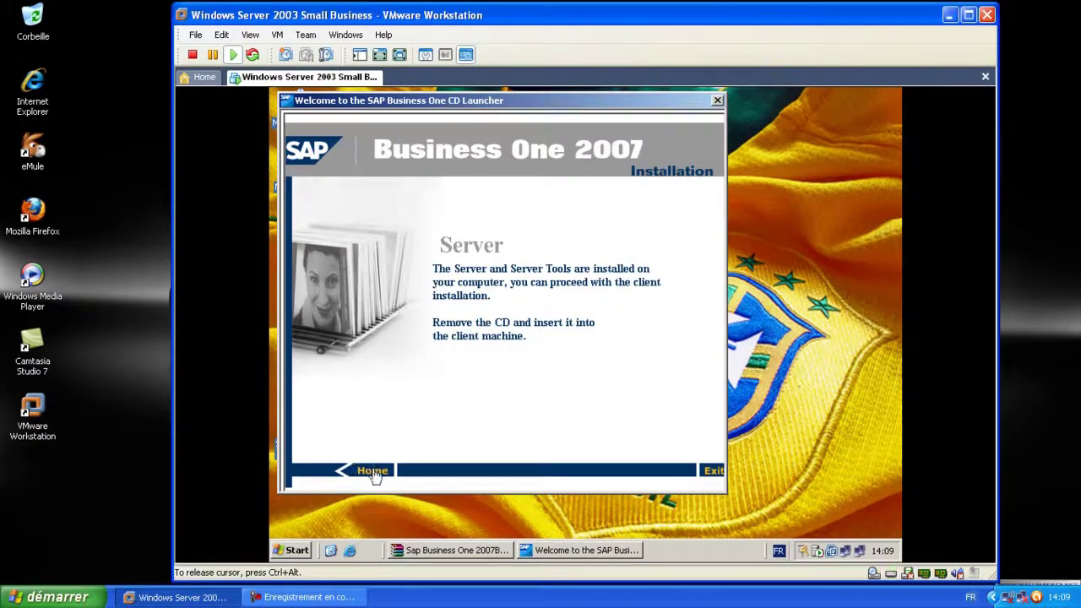
Return the launcher to Home and navigate to Client > Optional Components
left_click(373, 471)
left_click(573, 350)
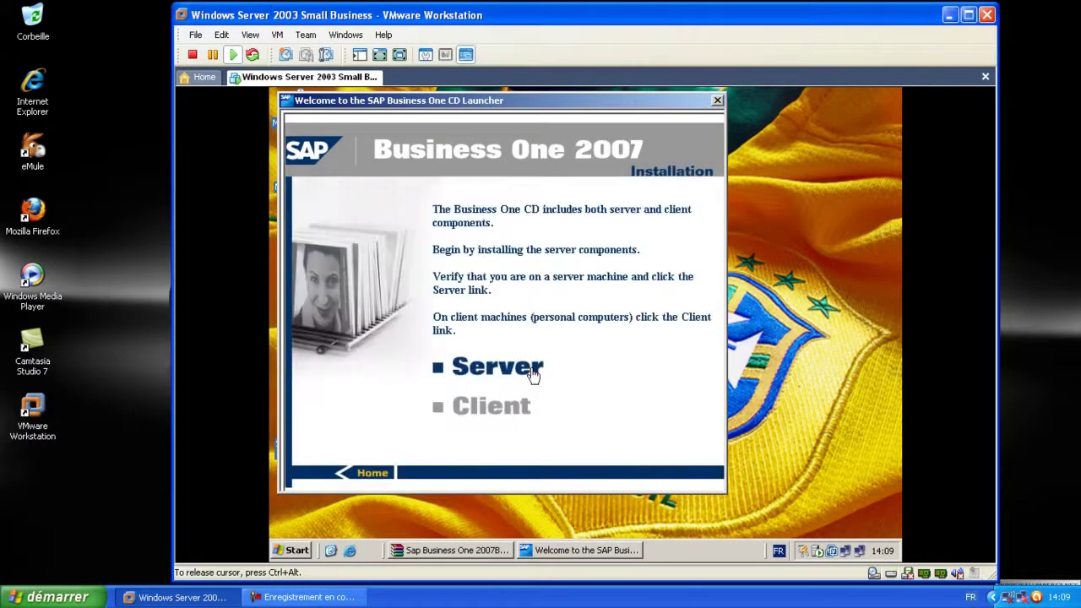
left_click(492, 411)
left_click(511, 362)
Tick SDK, Data Transfer Workbench and Outlook Integration Standalone, then install them
left_click(443, 308)
left_click(443, 328)
left_click(443, 346)
left_click(640, 412)
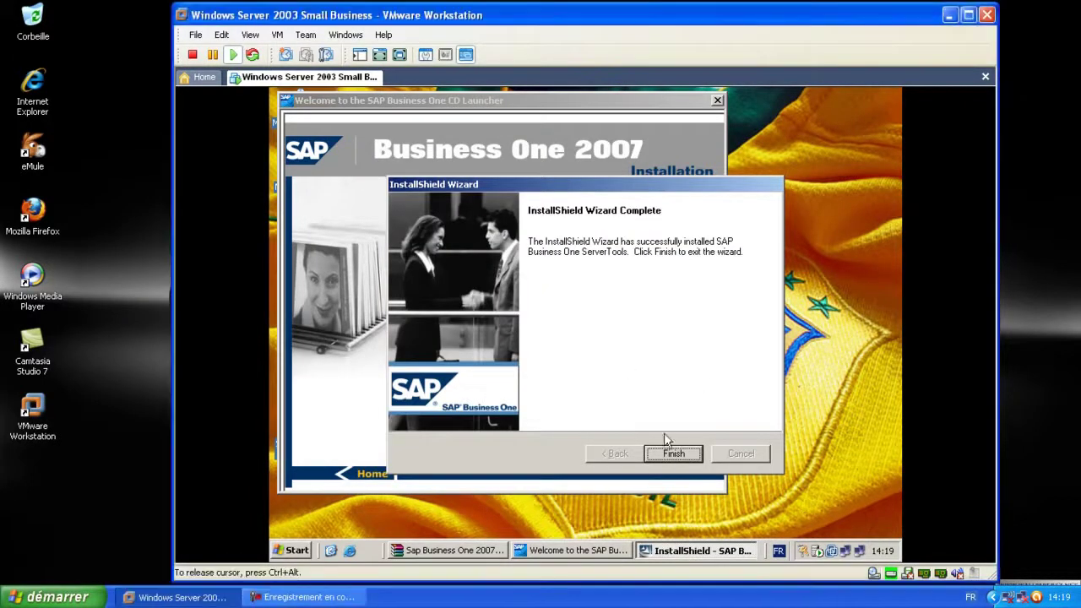
Finish ServerTools, then install the SAP Business One SDK with default customer information and setup type
left_click(673, 453)
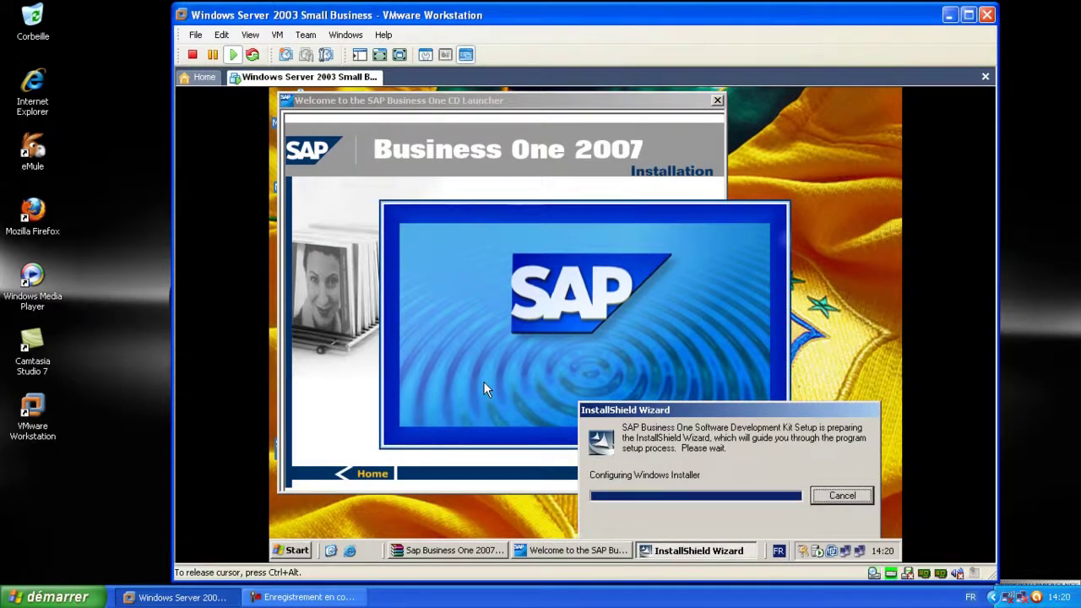
left_click(306, 367)
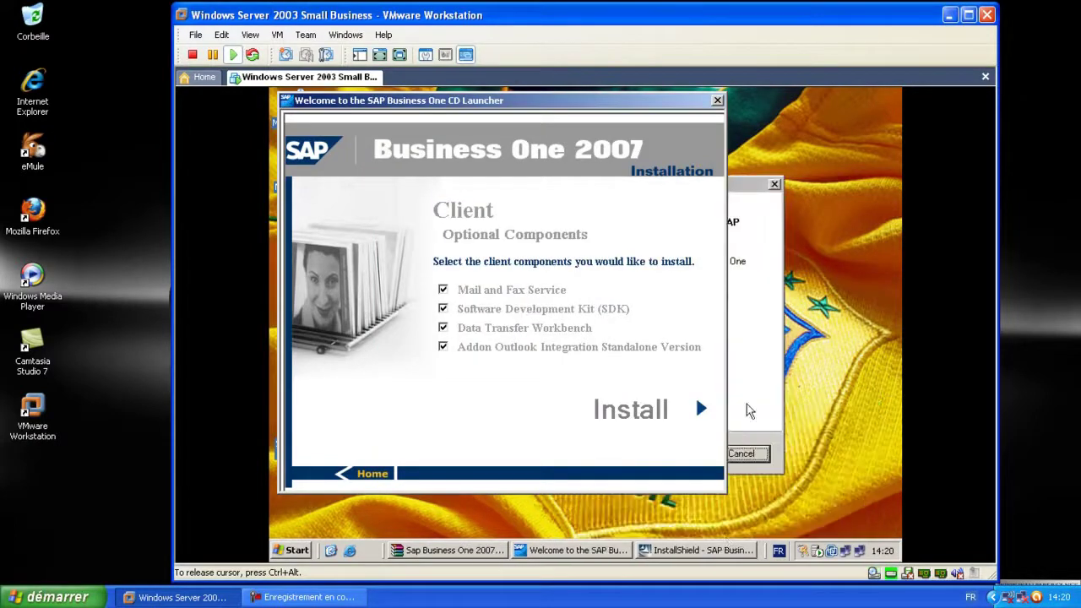
left_click(660, 451)
left_click(667, 453)
left_click(671, 453)
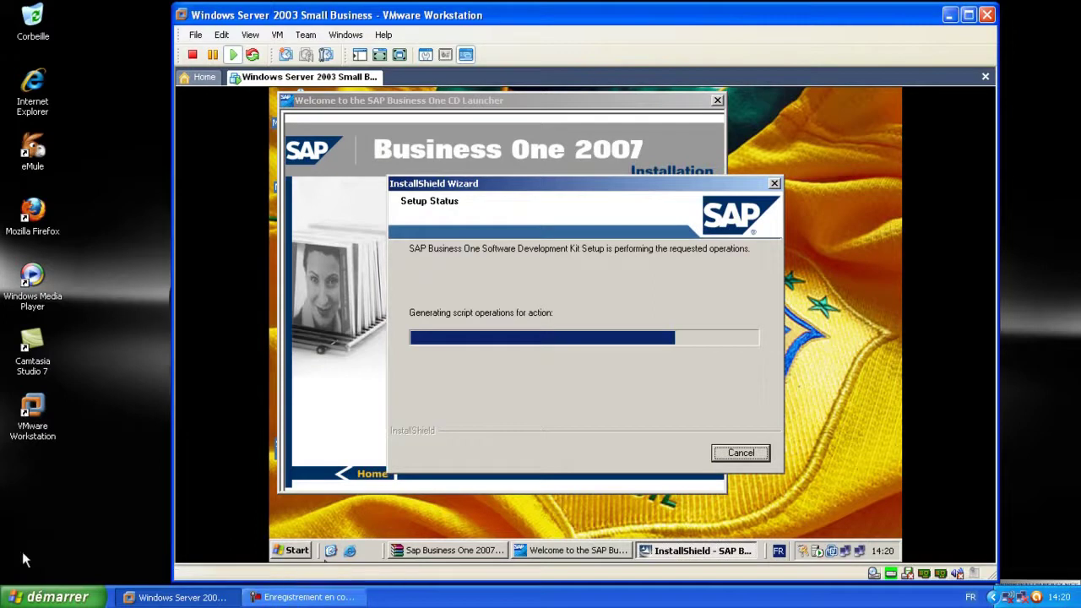
left_click(50, 601)
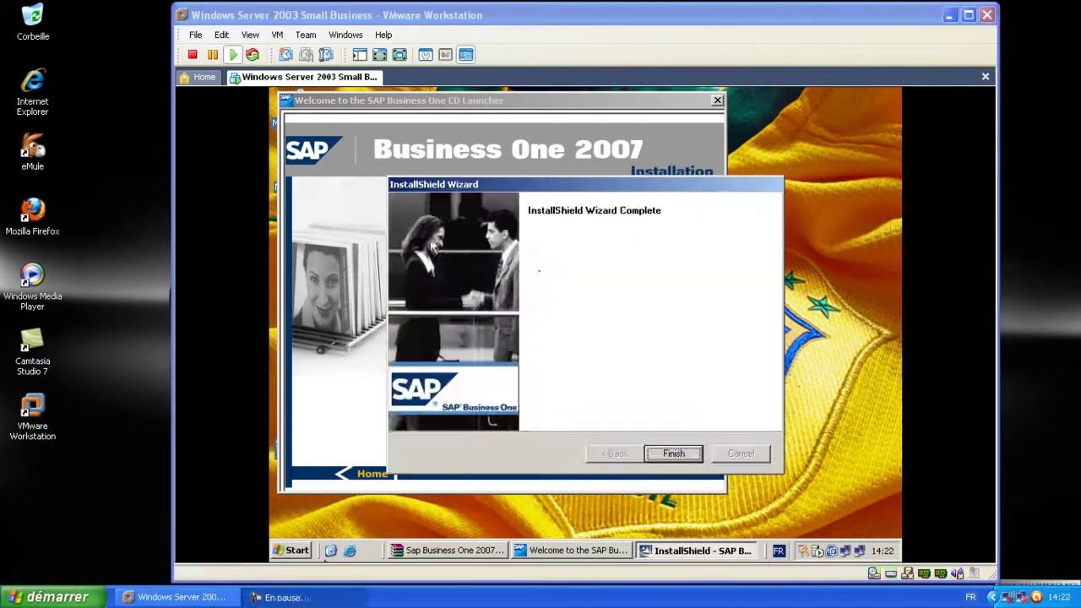
left_click(597, 306)
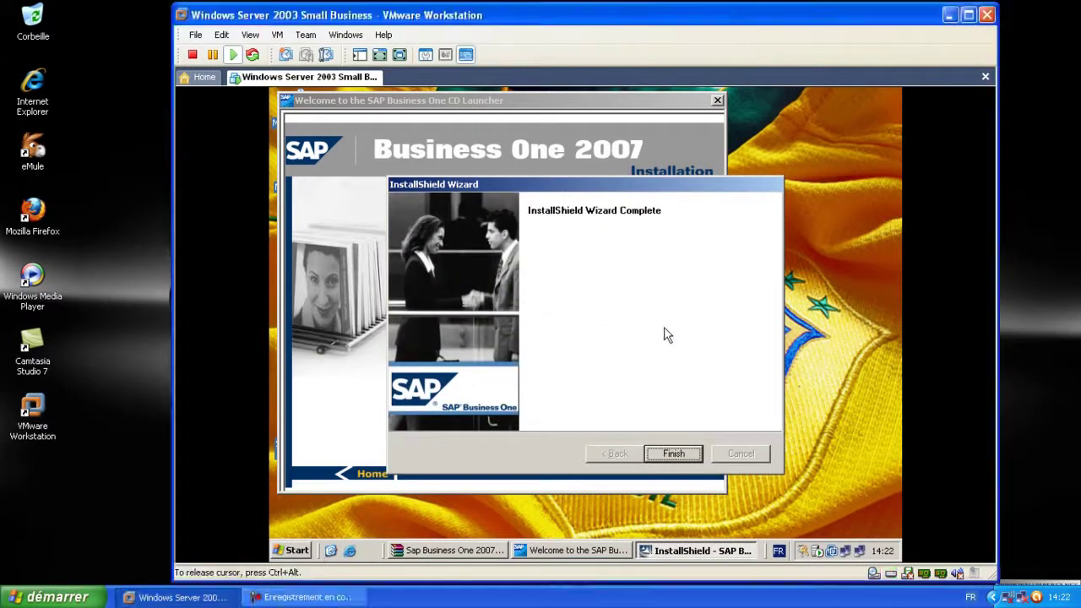
left_click(674, 454)
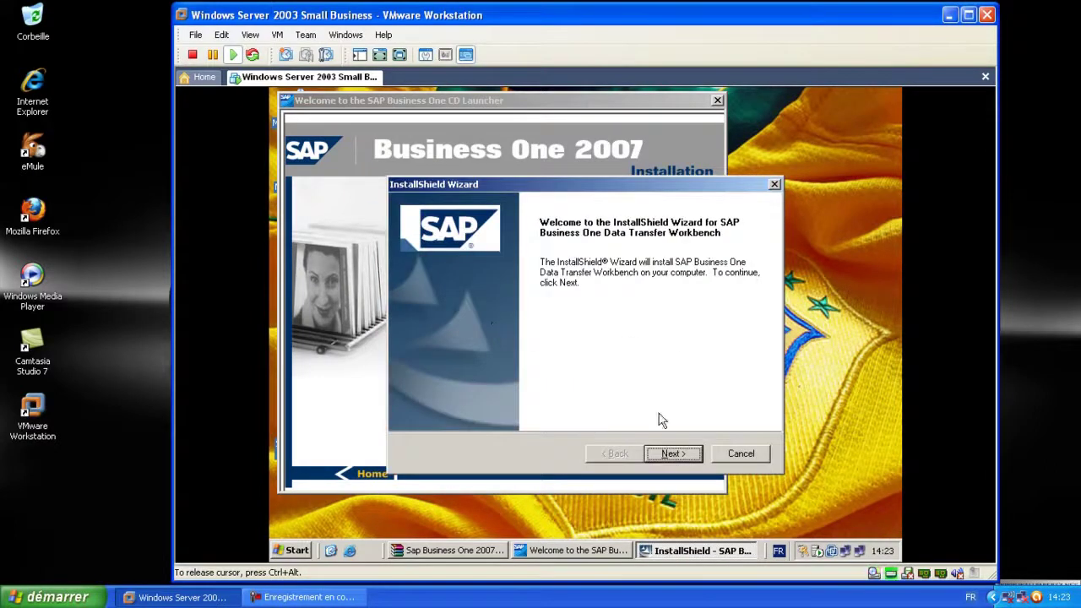
Install Data Transfer Workbench using the default destination and program folders
left_click(674, 453)
left_click(673, 454)
left_click(671, 455)
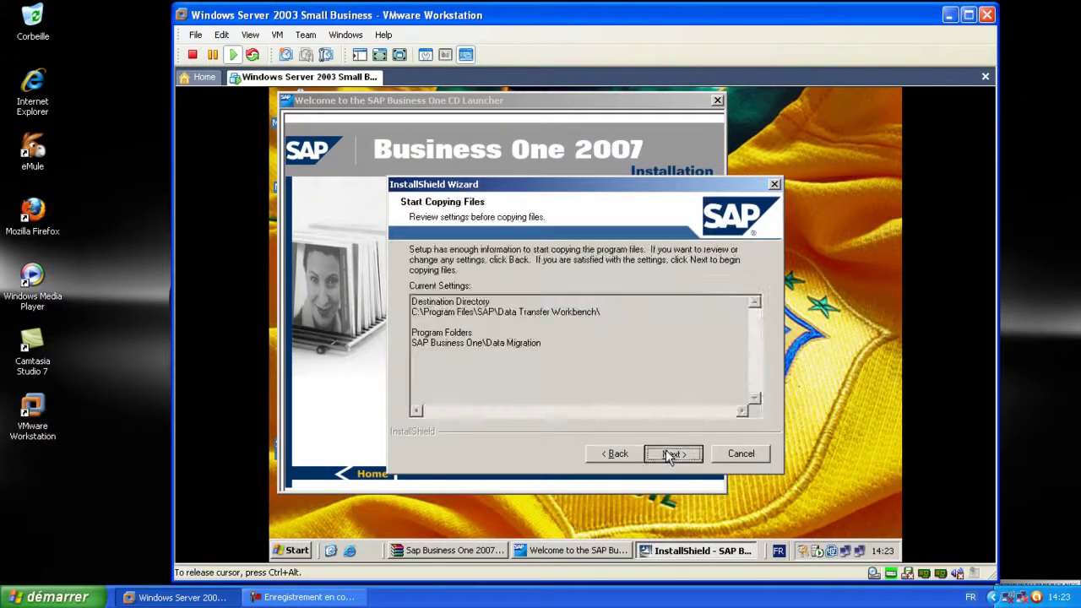
left_click(672, 454)
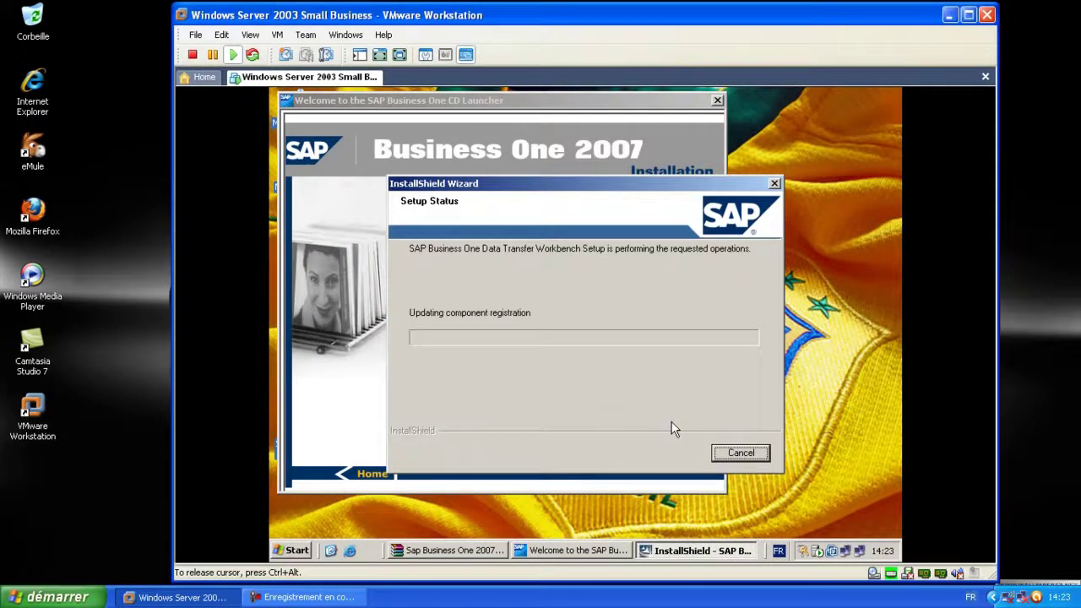
left_click(131, 367)
left_click(591, 328)
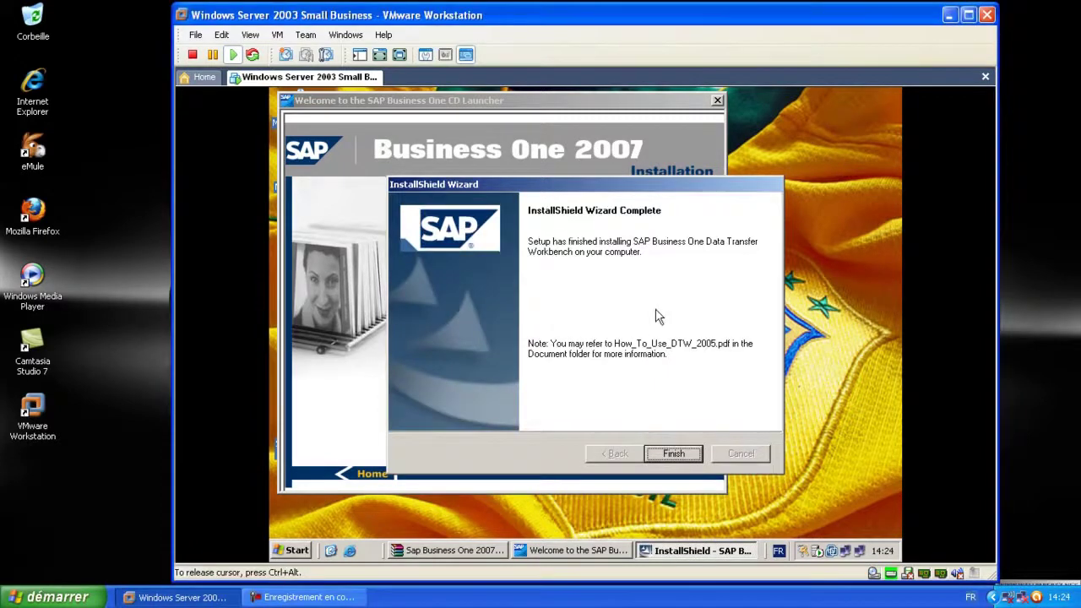
left_click(671, 453)
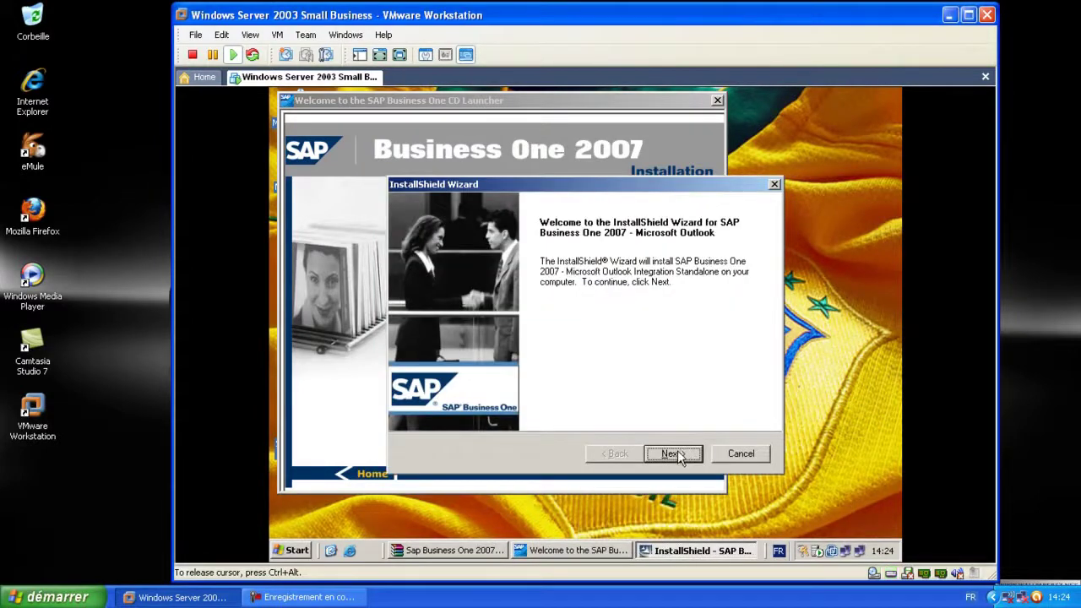
Install Outlook Integration Standalone to its default location and return the launcher to Home
left_click(676, 451)
left_click(677, 451)
left_click(676, 451)
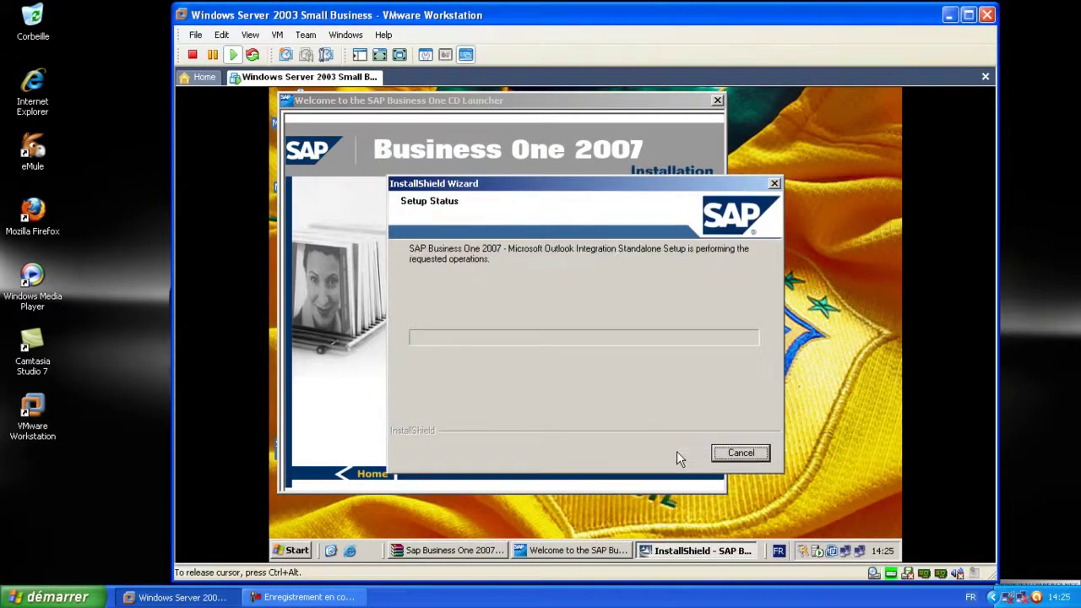
left_click(93, 461)
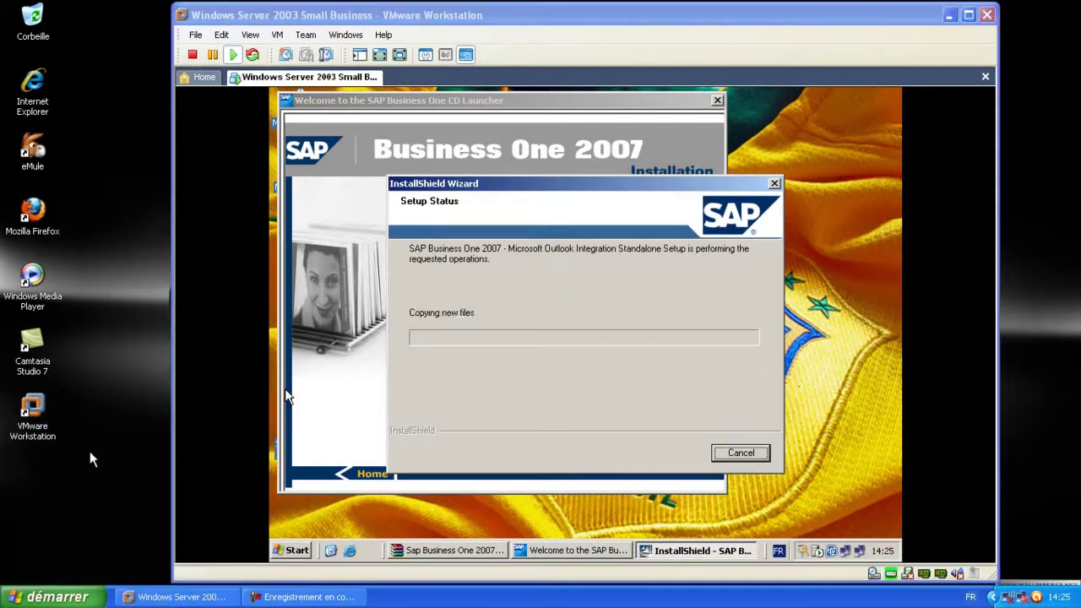
left_click(285, 389)
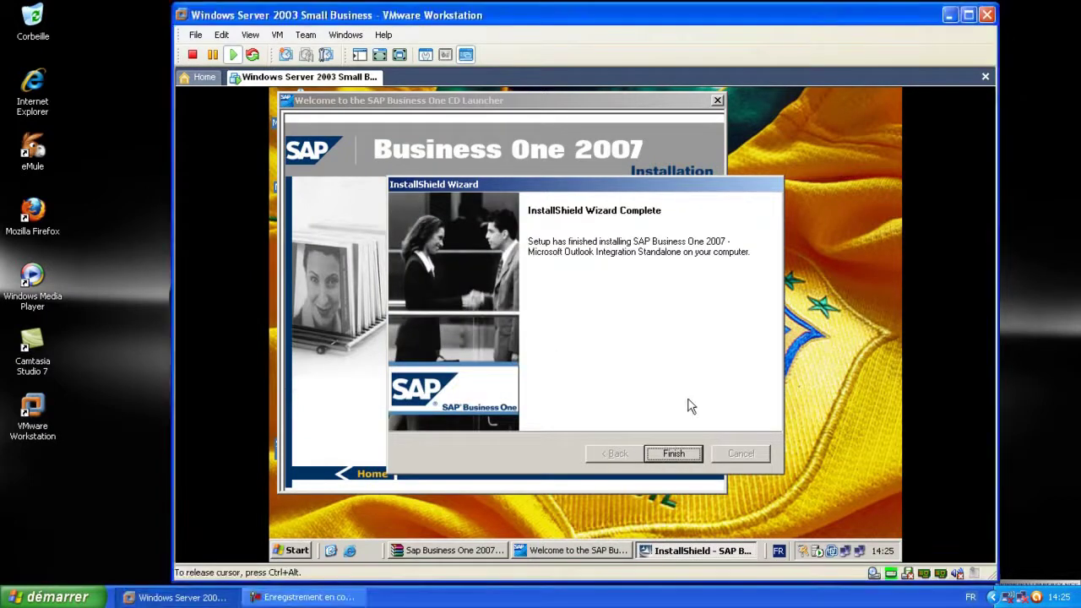
left_click(674, 454)
left_click(372, 476)
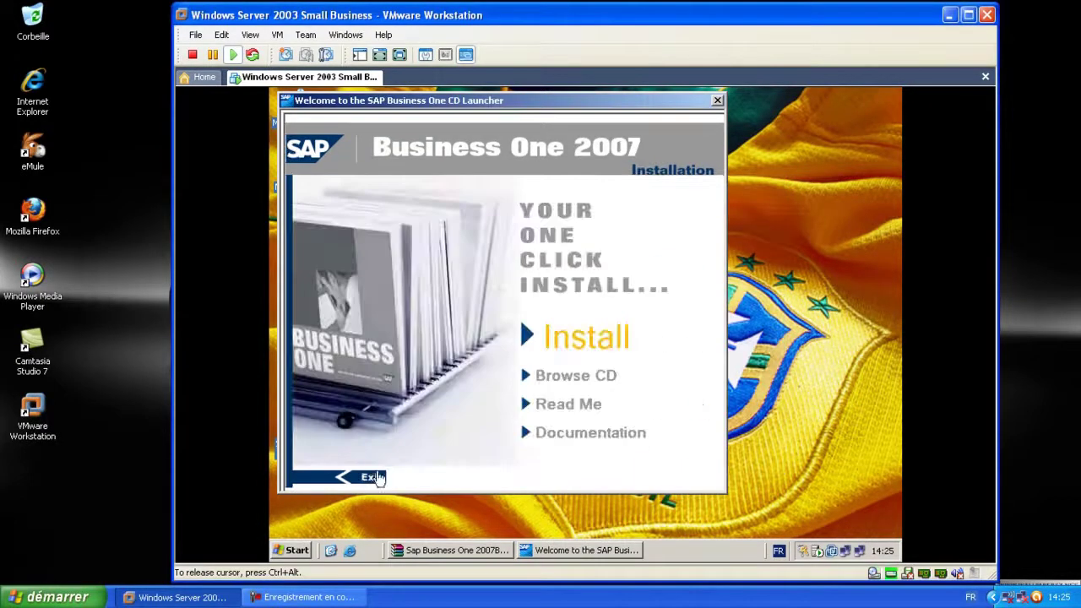
Close the SAP launcher and Sap Business One 2007B.zip window, then launch SAP Business One
left_click_drag(560, 114, 640, 118)
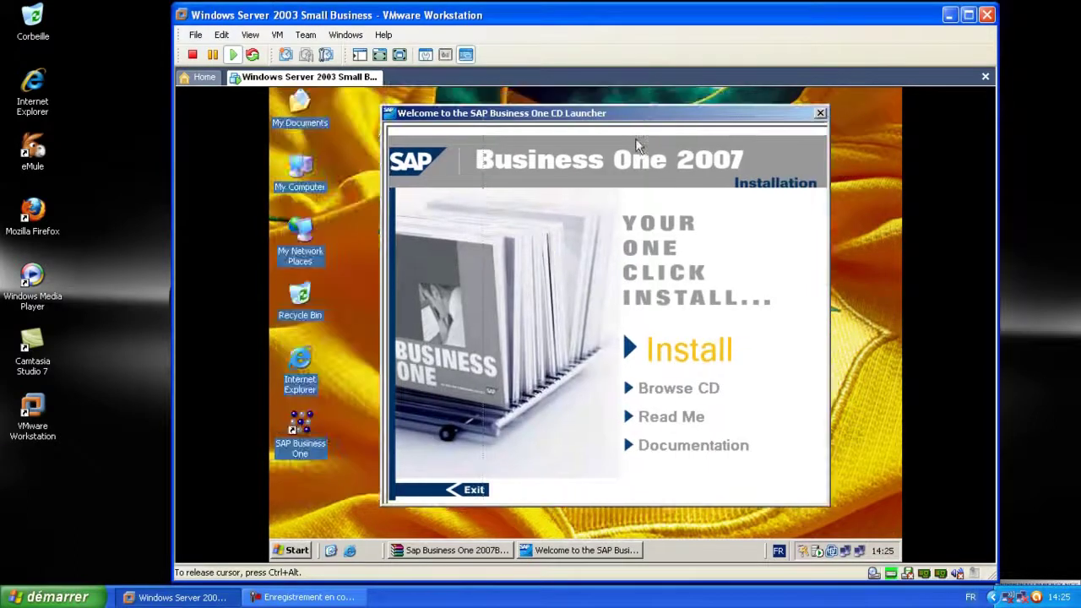
left_click(820, 113)
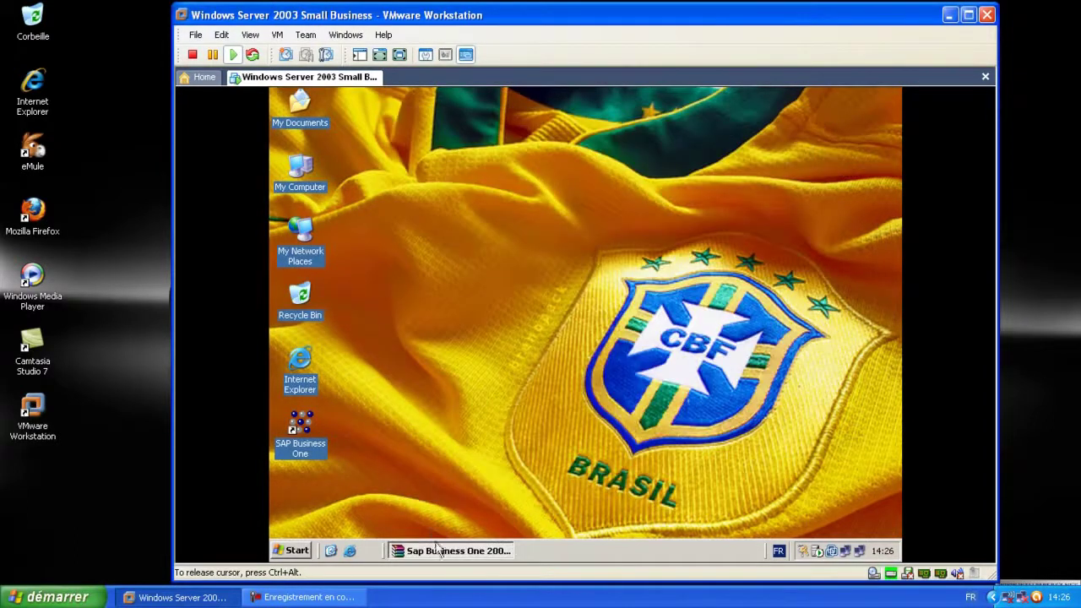
left_click(446, 554)
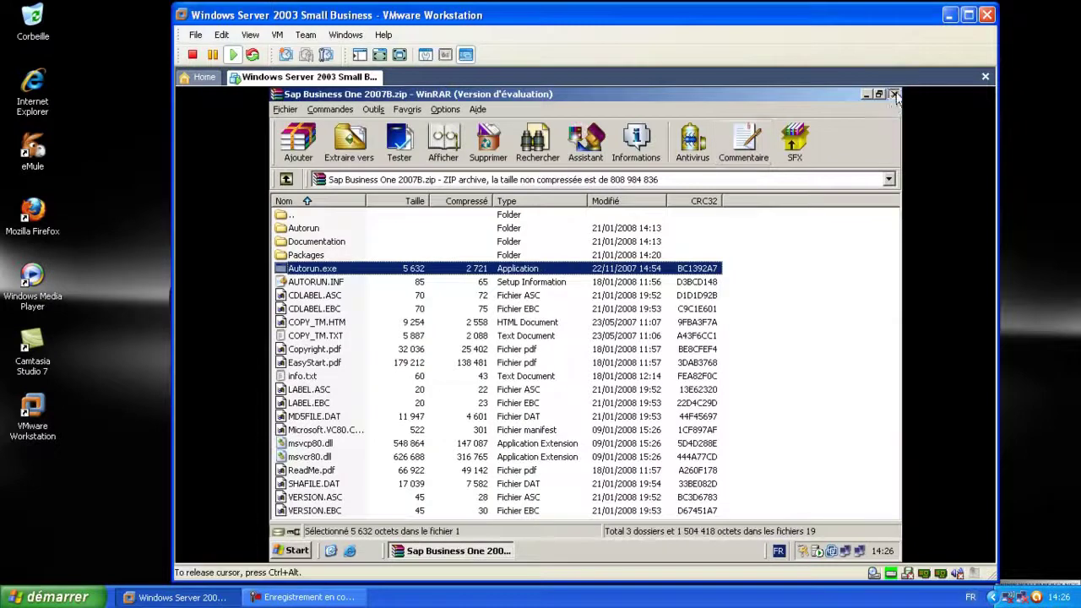
key("alt+F4")
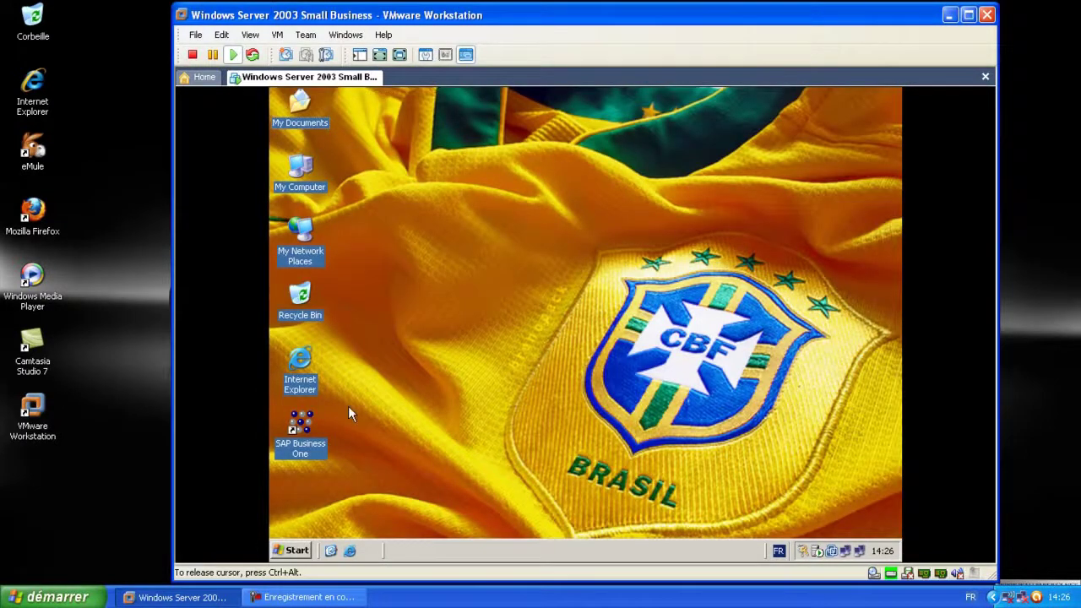
double_click(306, 432)
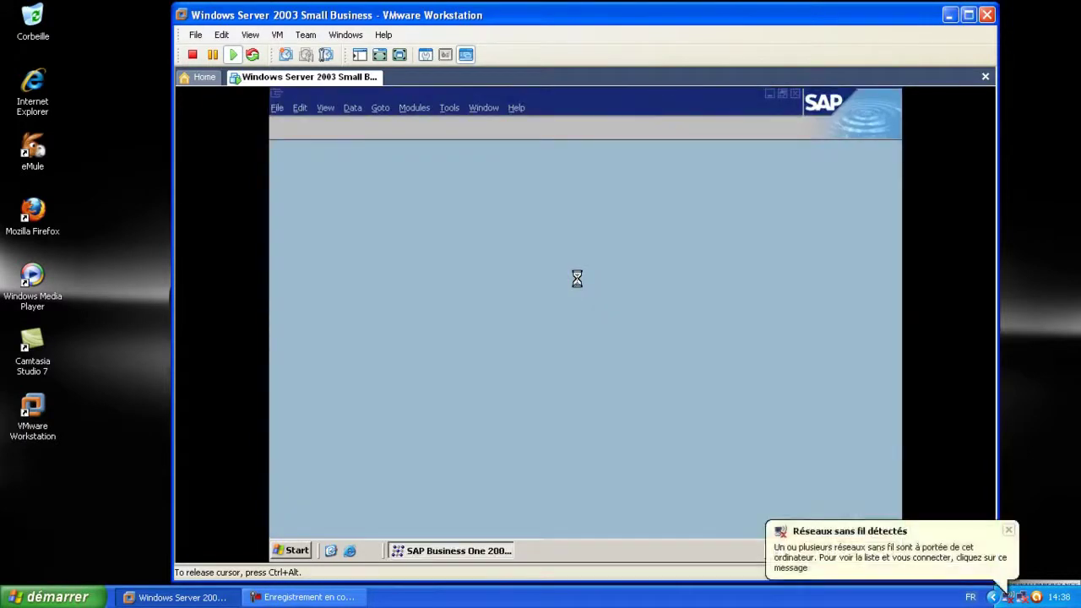
left_click(1008, 531)
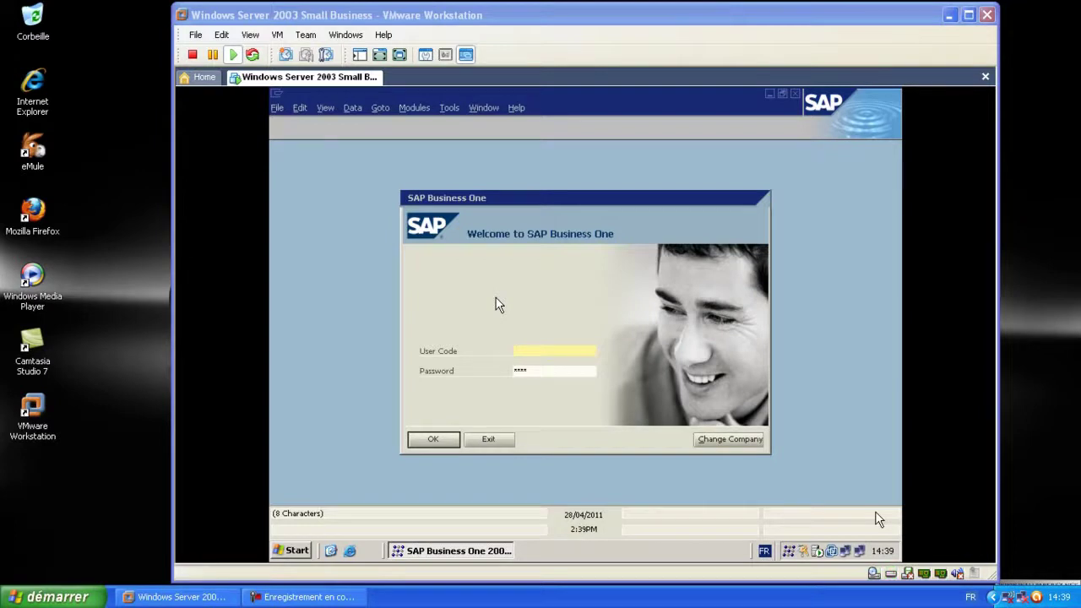
Sign in to SAP Business One with the user code and password
left_click(875, 511)
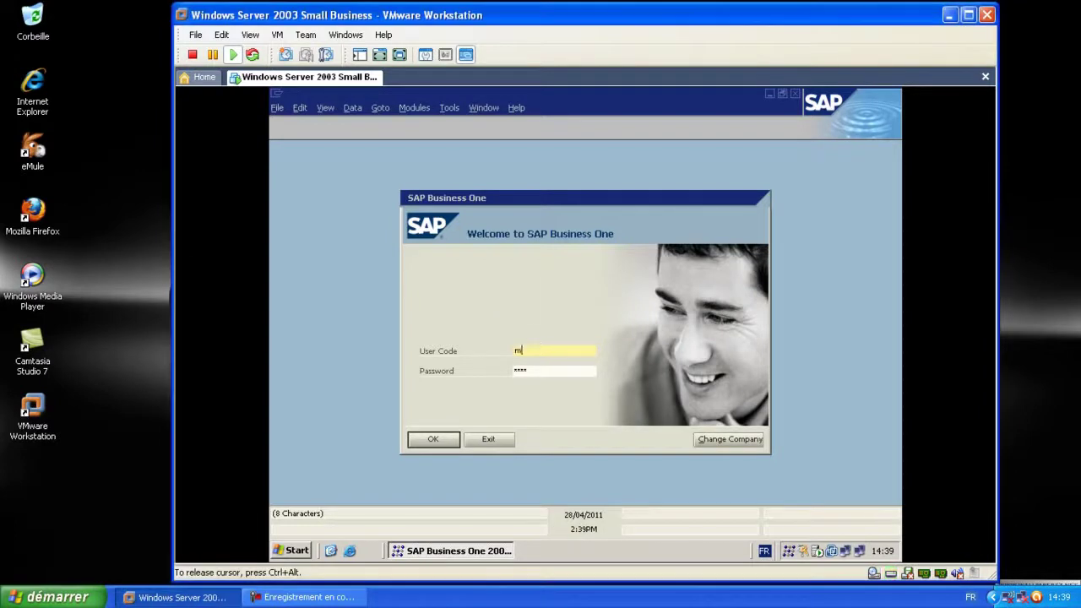
key("Tab")
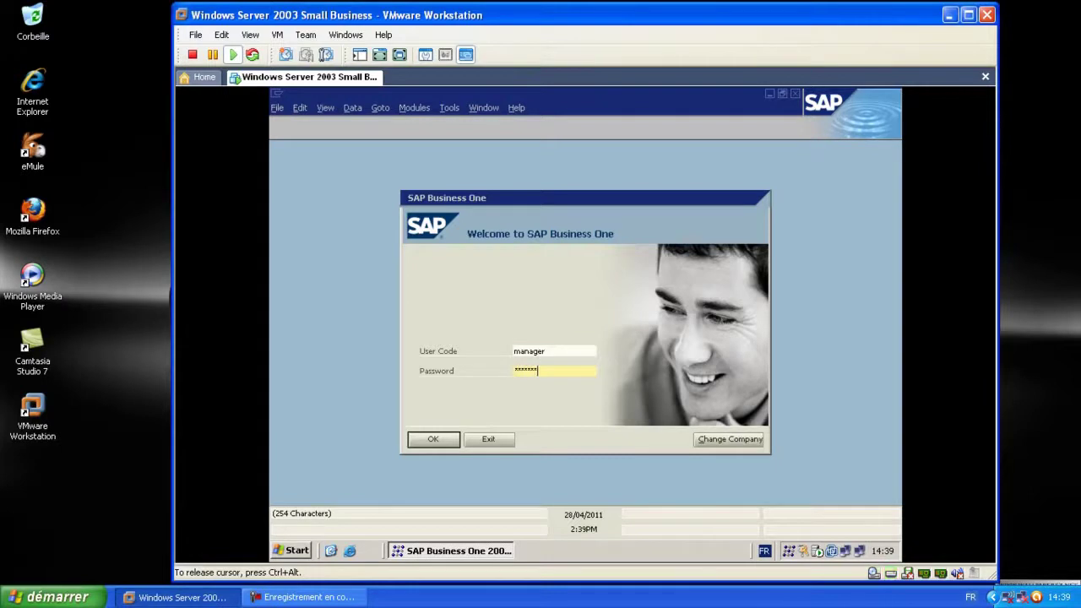
left_click(433, 439)
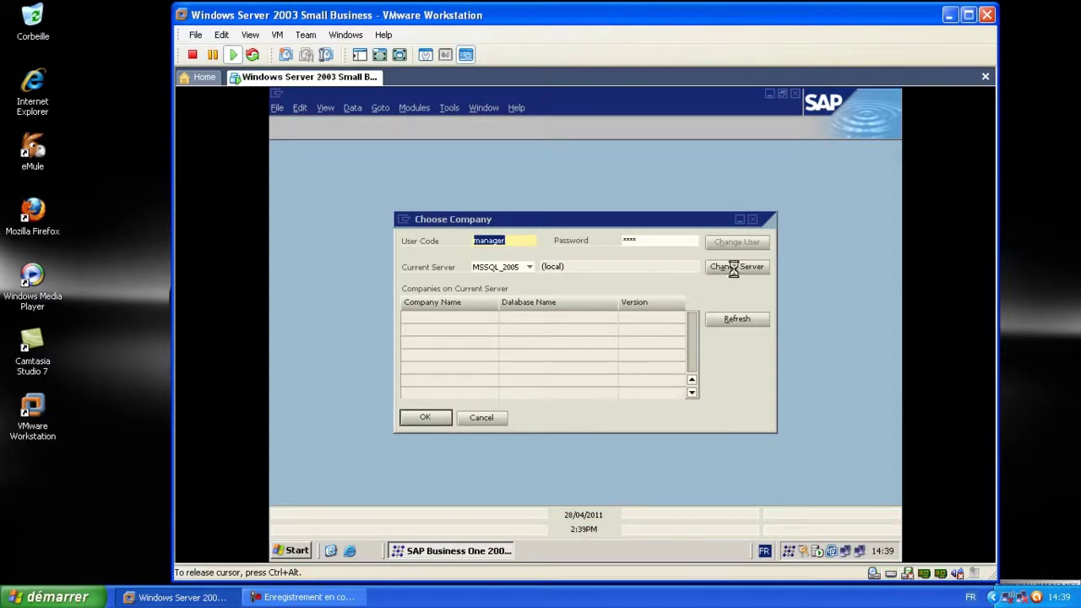
Switch the server to COMPAGNYSERVER using a trusted connection, keeping English as the language
left_click(735, 267)
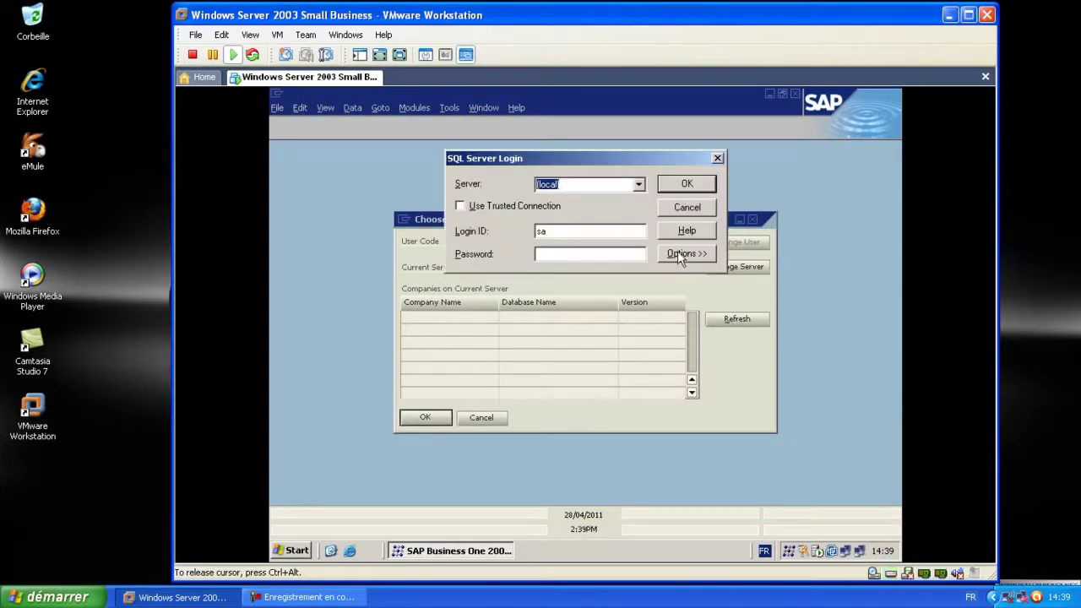
left_click(639, 185)
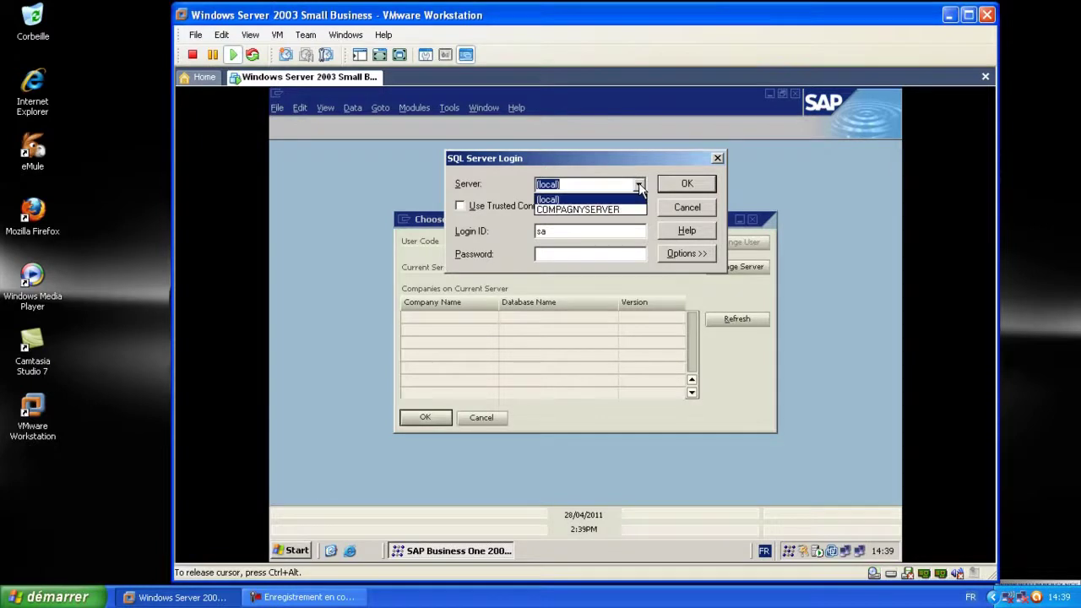
left_click(629, 209)
left_click(596, 233)
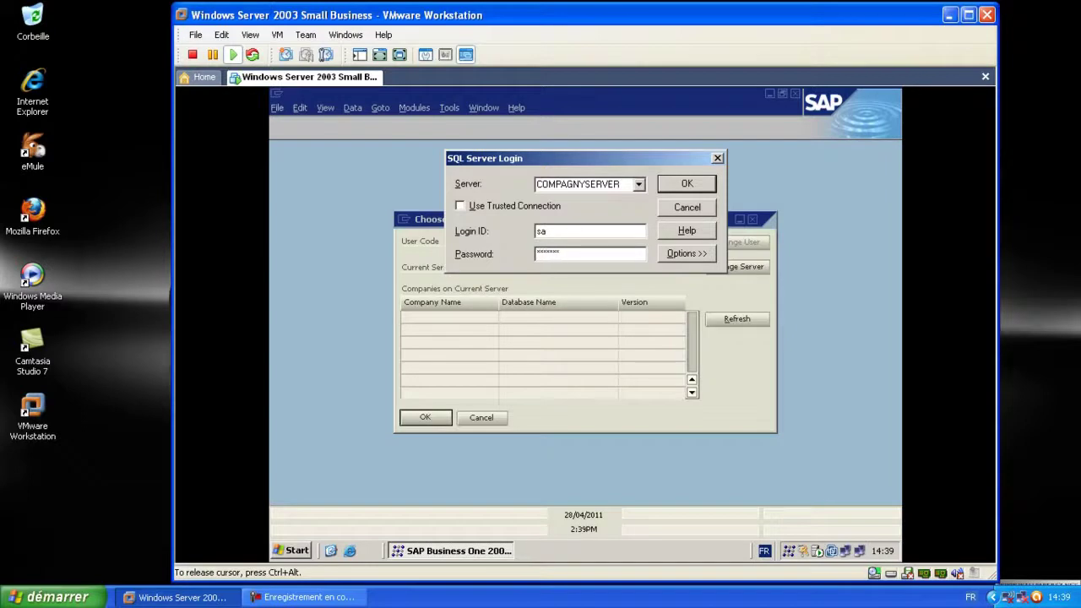
left_click(696, 255)
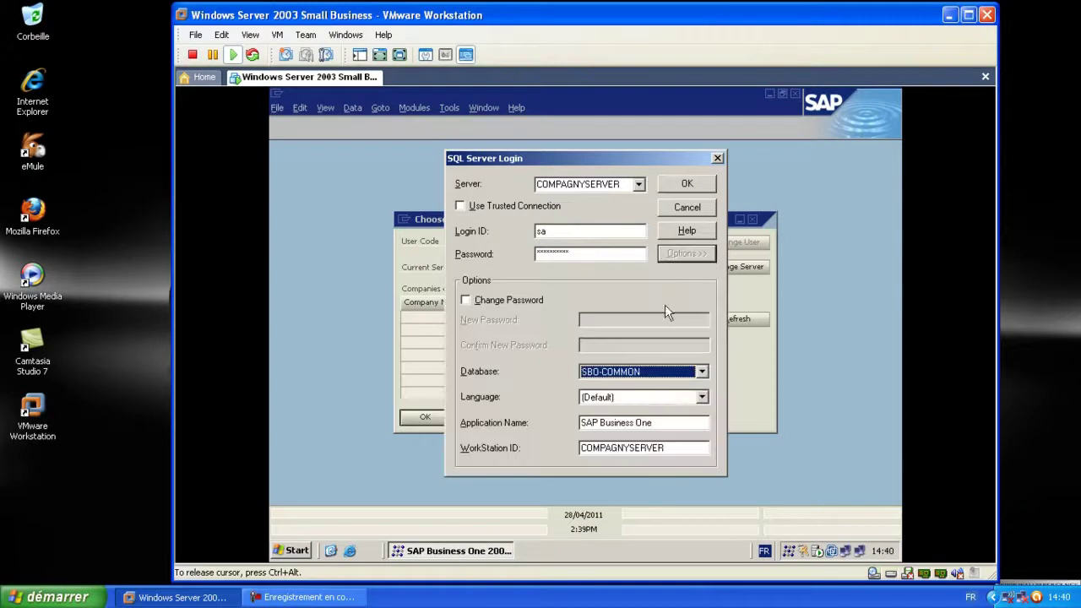
left_click(702, 397)
left_click(706, 398)
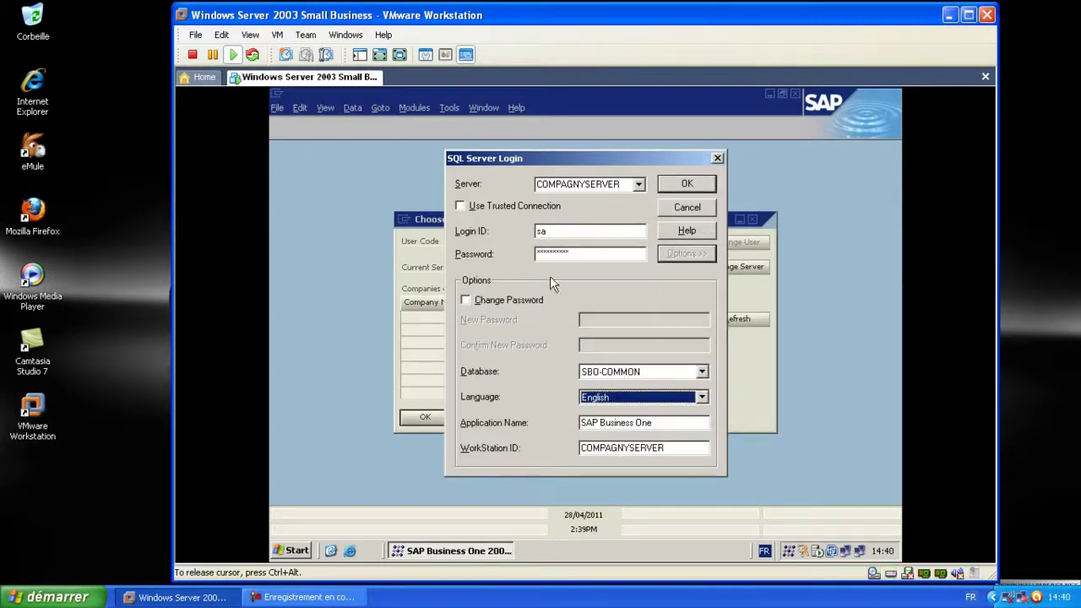
left_click(469, 205)
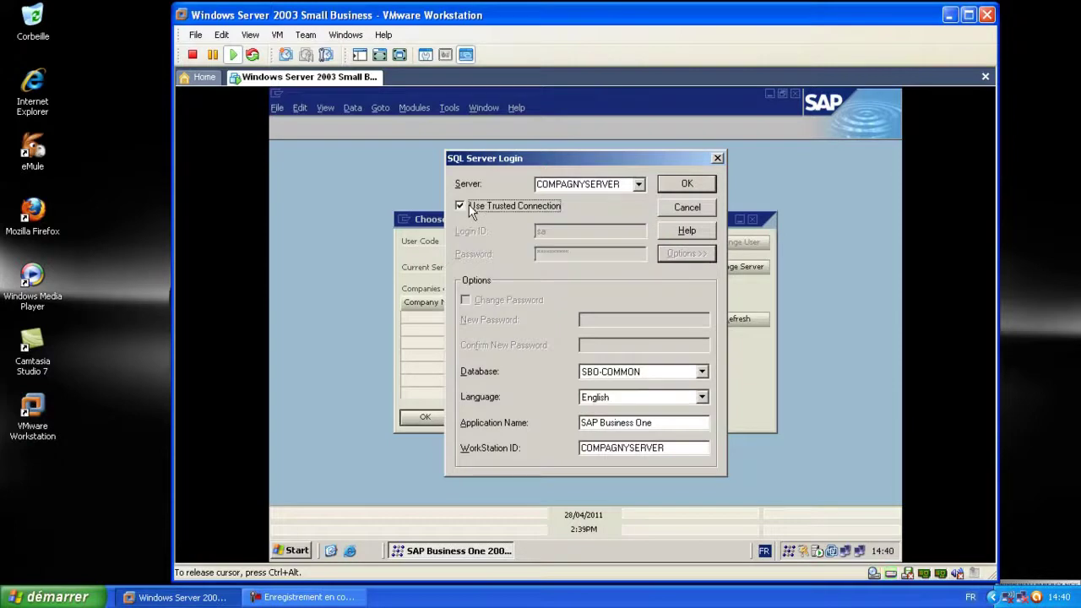
left_click(685, 185)
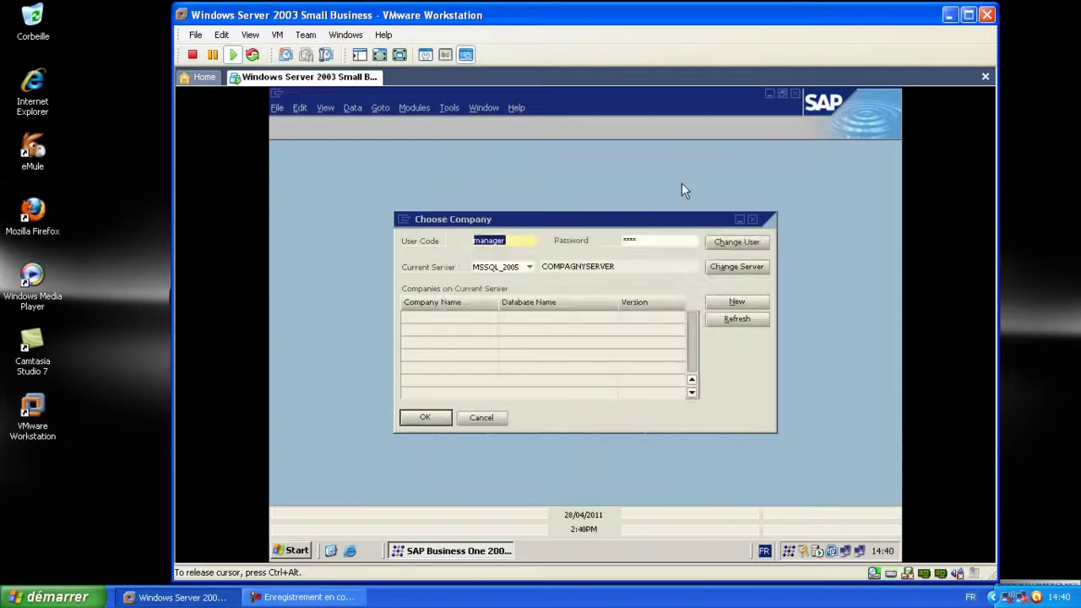
left_click(738, 303)
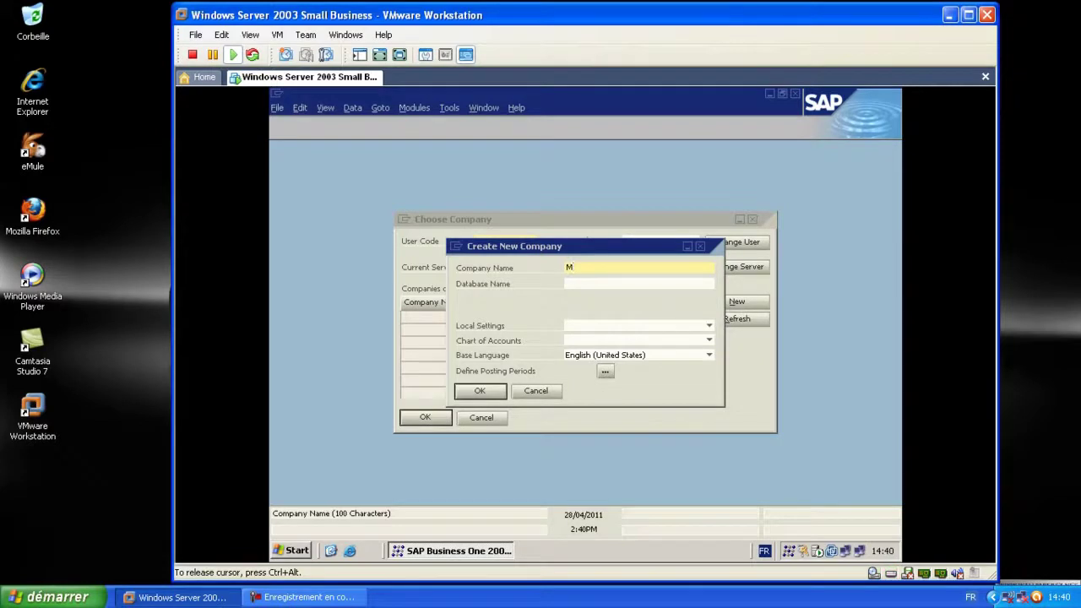
Enter the new company's name and the database name db1
type("MarcioCO")
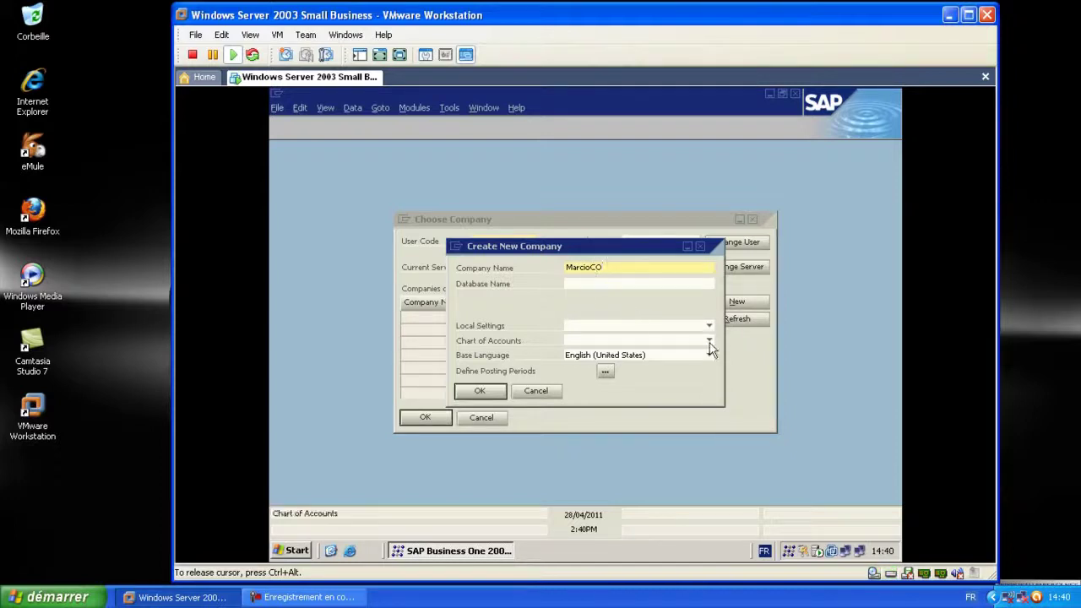
left_click(582, 283)
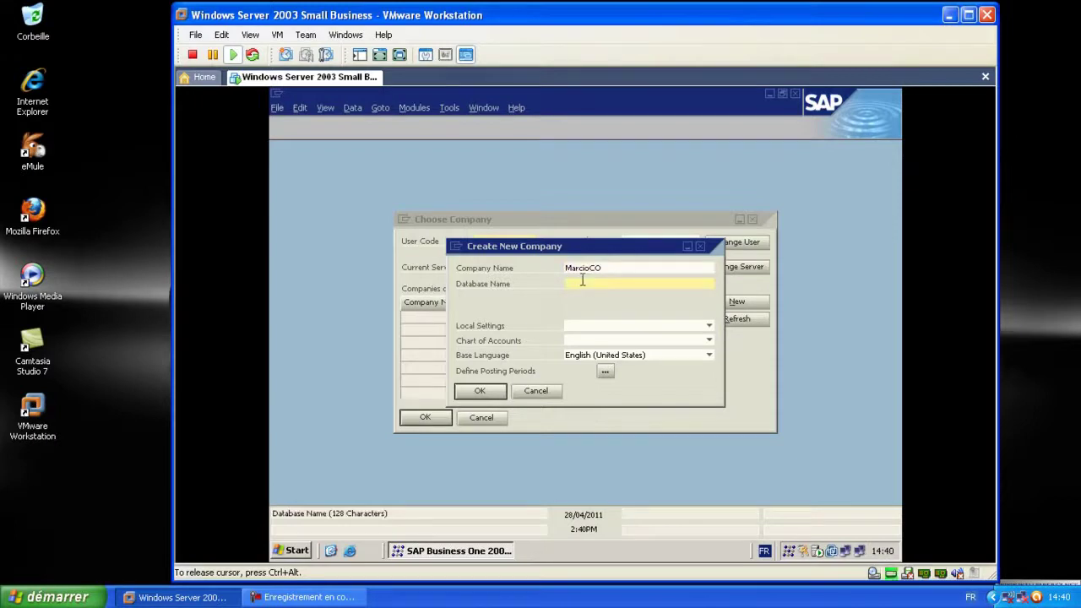
type("db1")
Choose Brazil local settings, a User-Defined chart of accounts and English (United Kingdom) base language
left_click(708, 325)
left_click(633, 339)
left_click(709, 340)
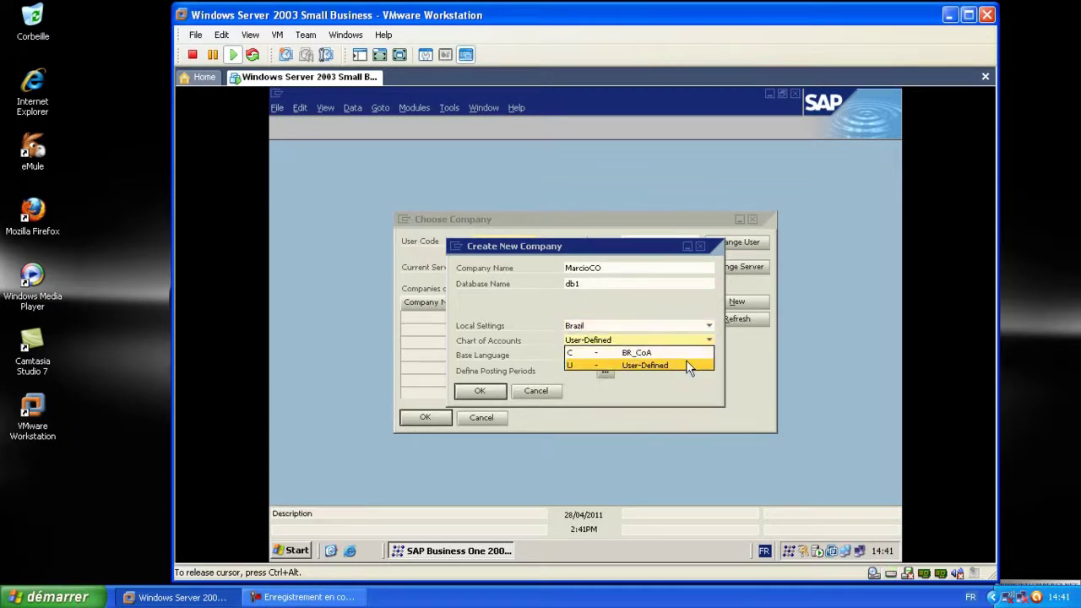
left_click(686, 361)
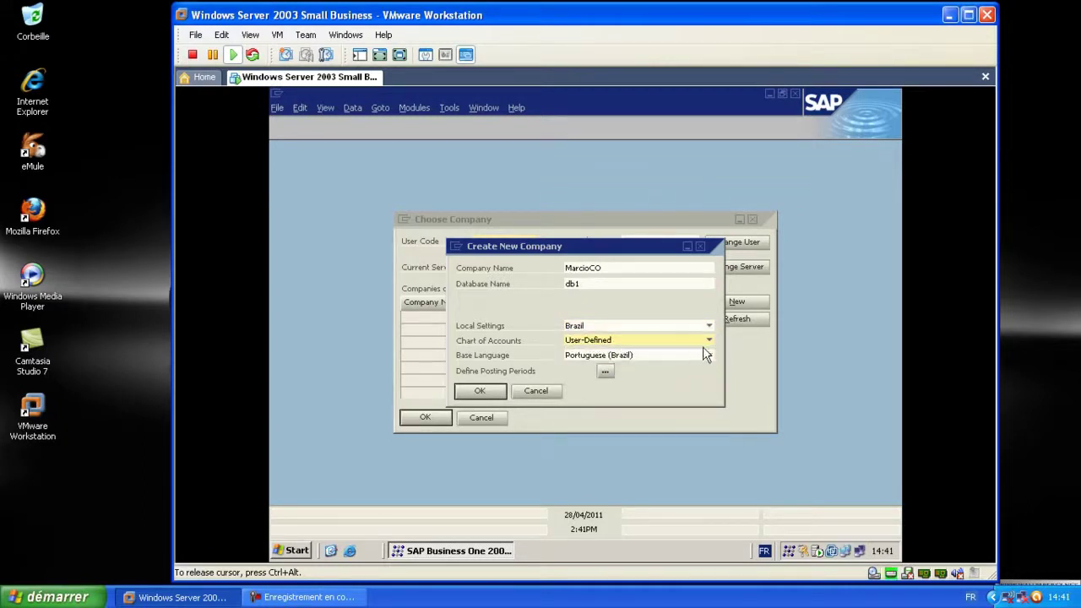
left_click(708, 355)
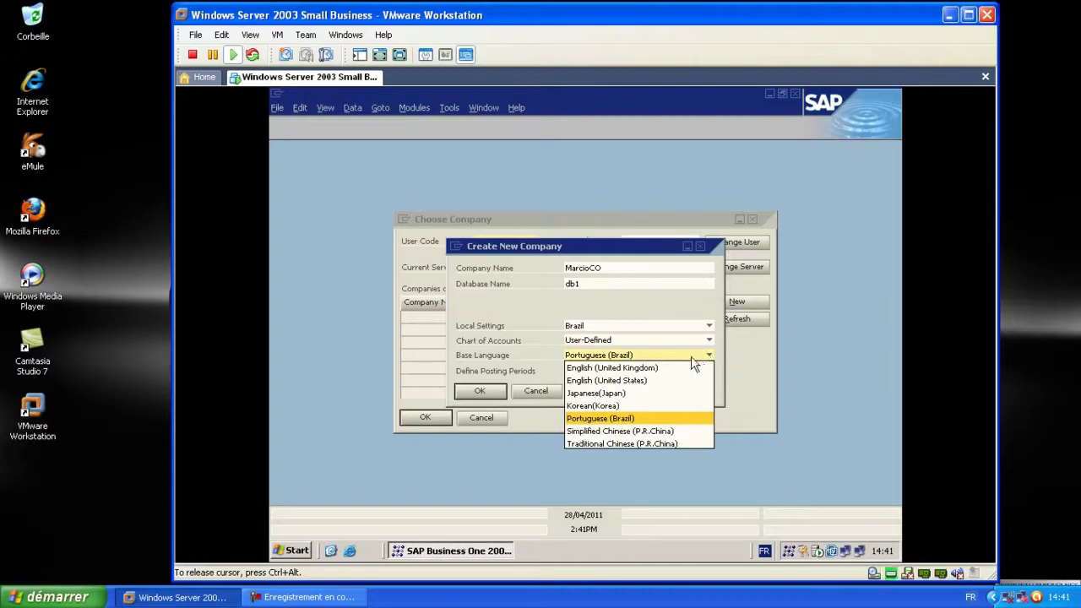
left_click(674, 369)
left_click(605, 372)
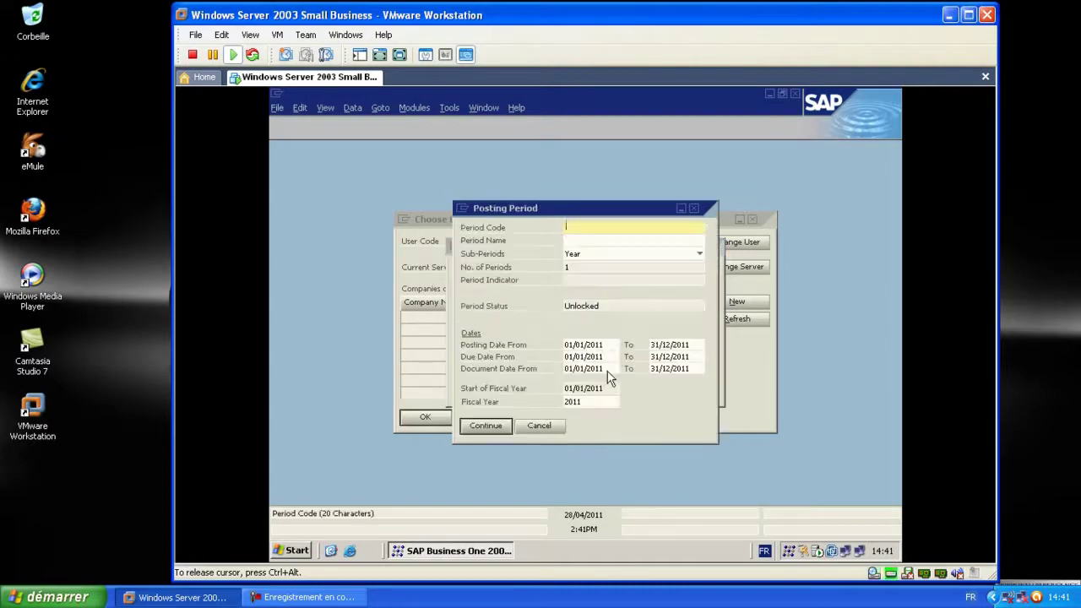
Name the 2011 posting period A1 and accept it
left_click(569, 240)
type("A1")
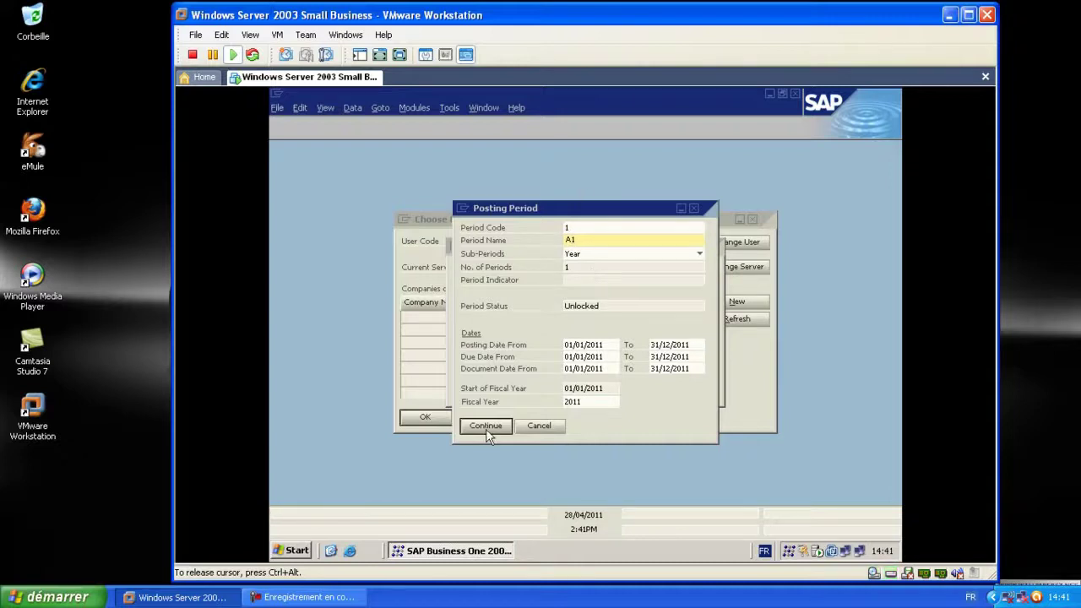
left_click(486, 426)
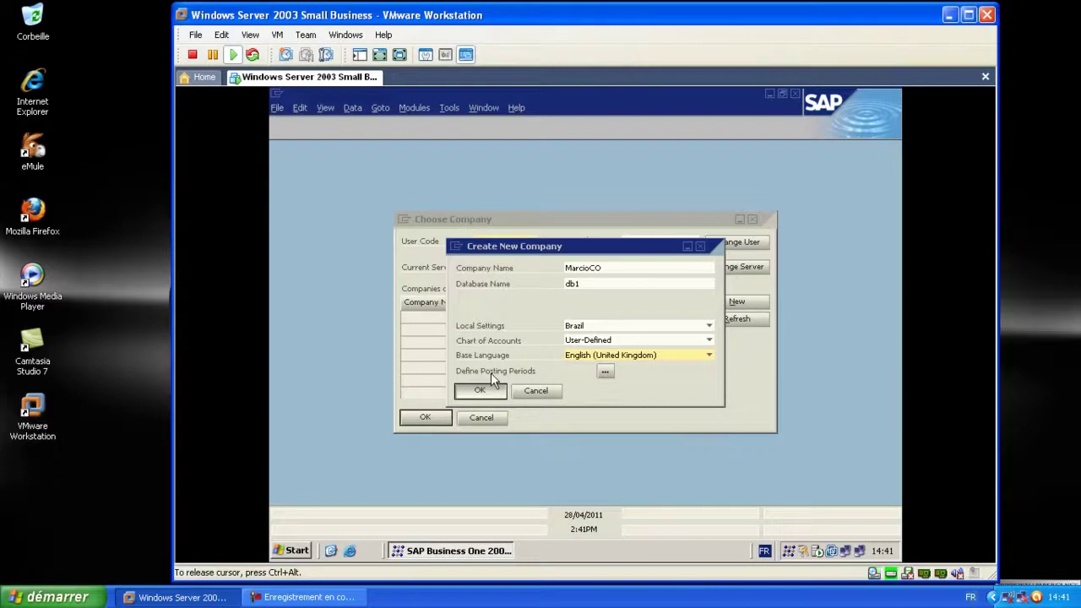
Create the new company and wait for the database creation to finish
left_click(473, 391)
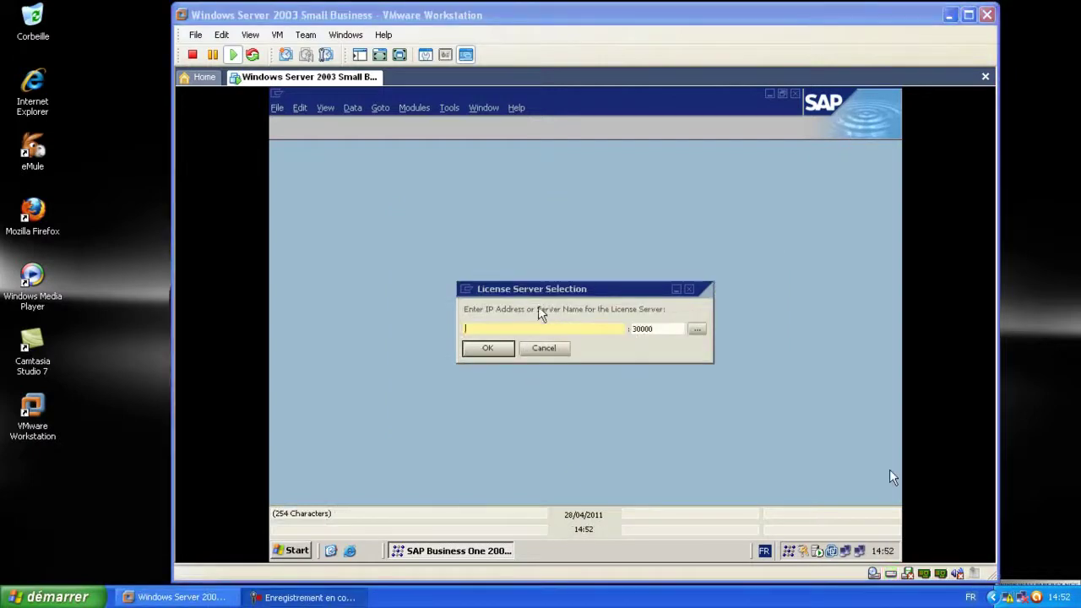
left_click(541, 312)
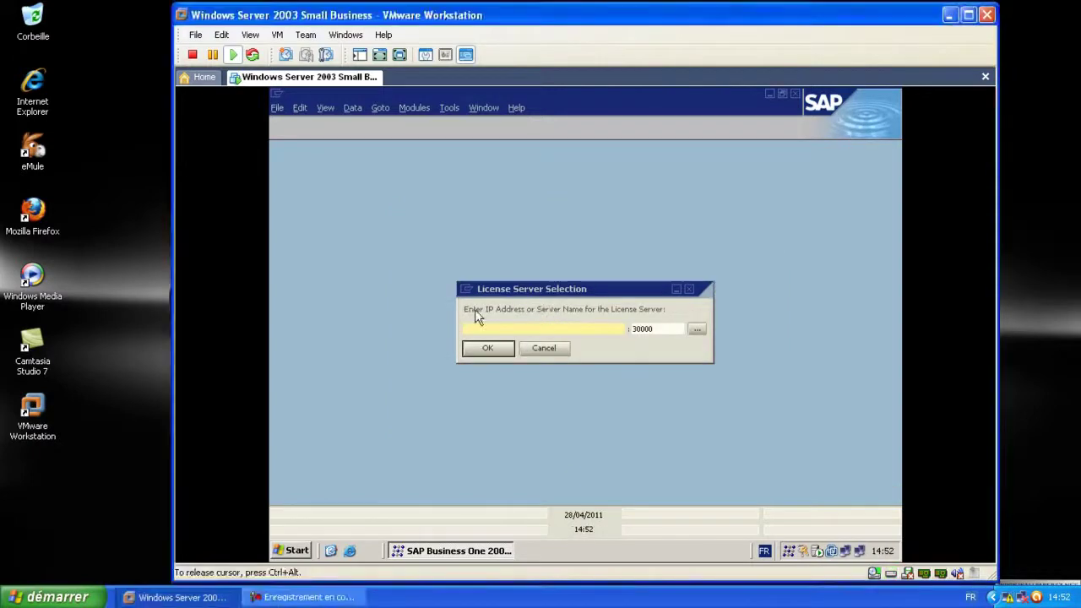
Try COMPAGNYSERVER as the license server, then browse the network for it
left_click(520, 327)
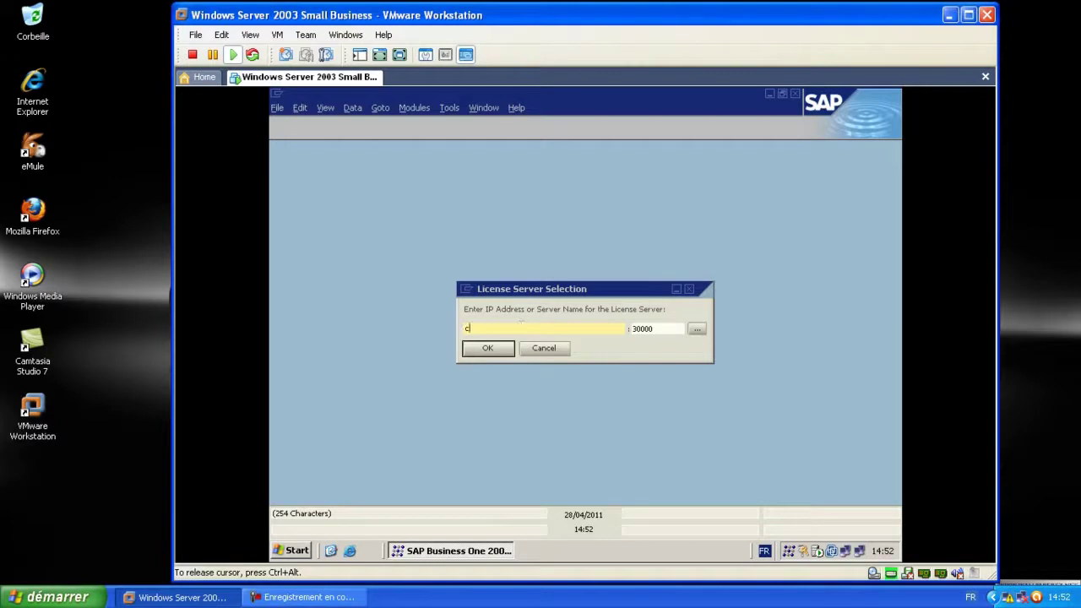
type("COMPAGNYSERVER")
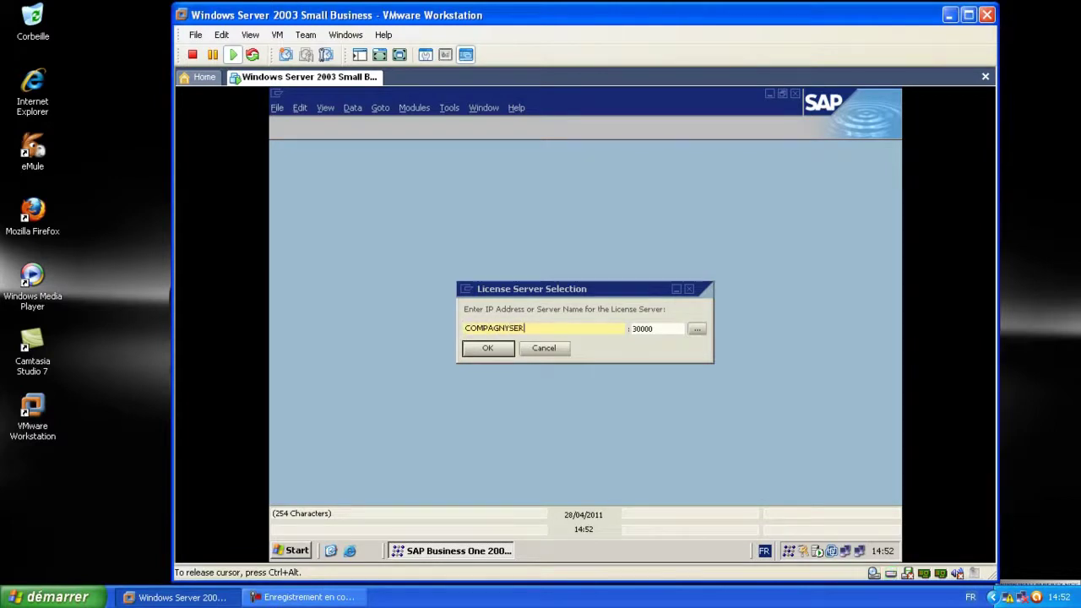
left_click(490, 348)
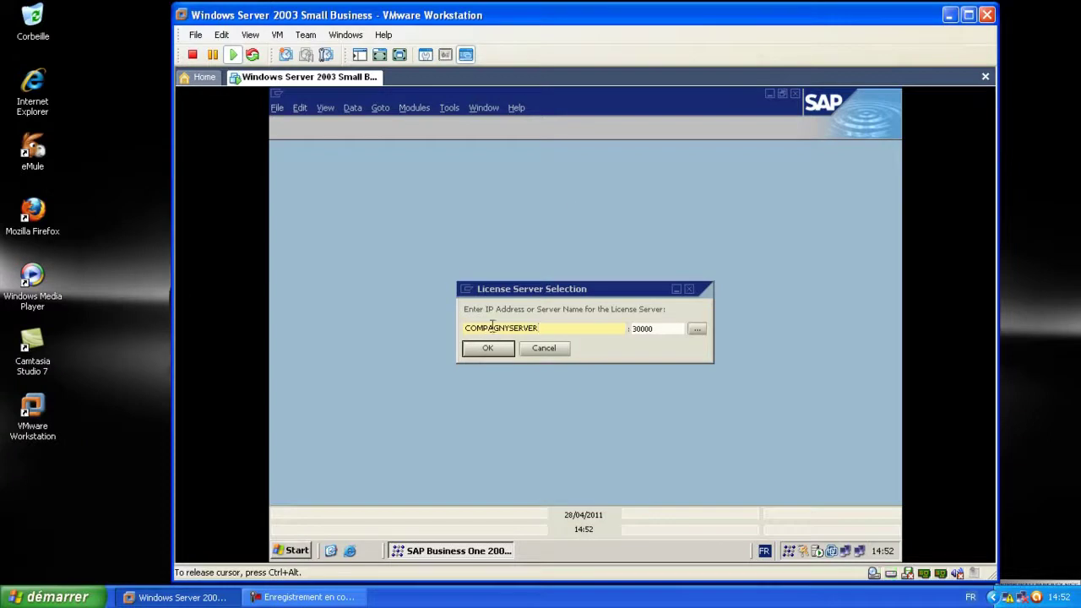
left_click(697, 329)
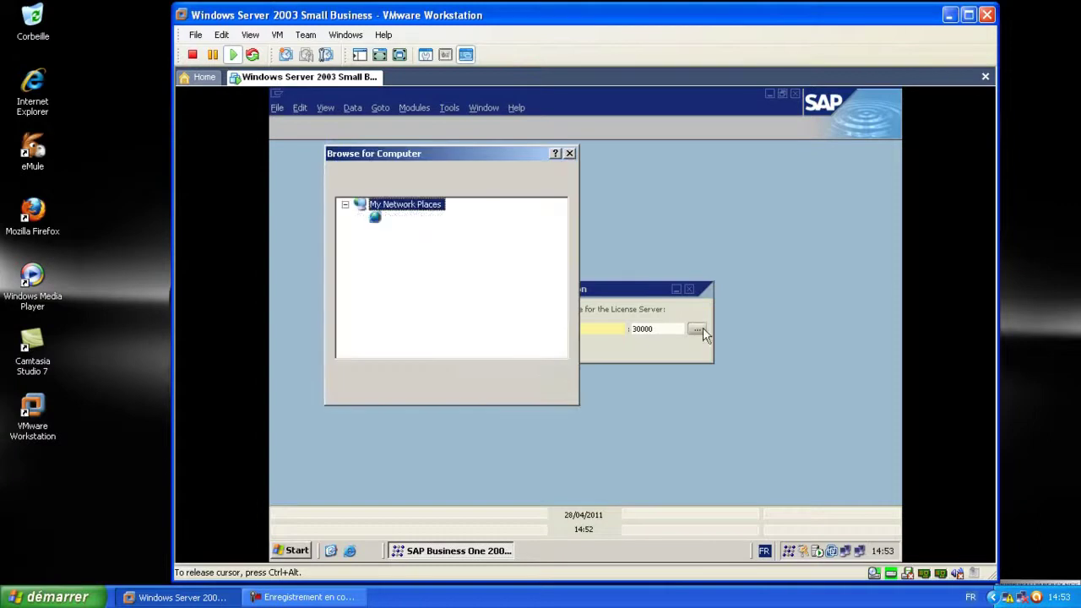
left_click(570, 153)
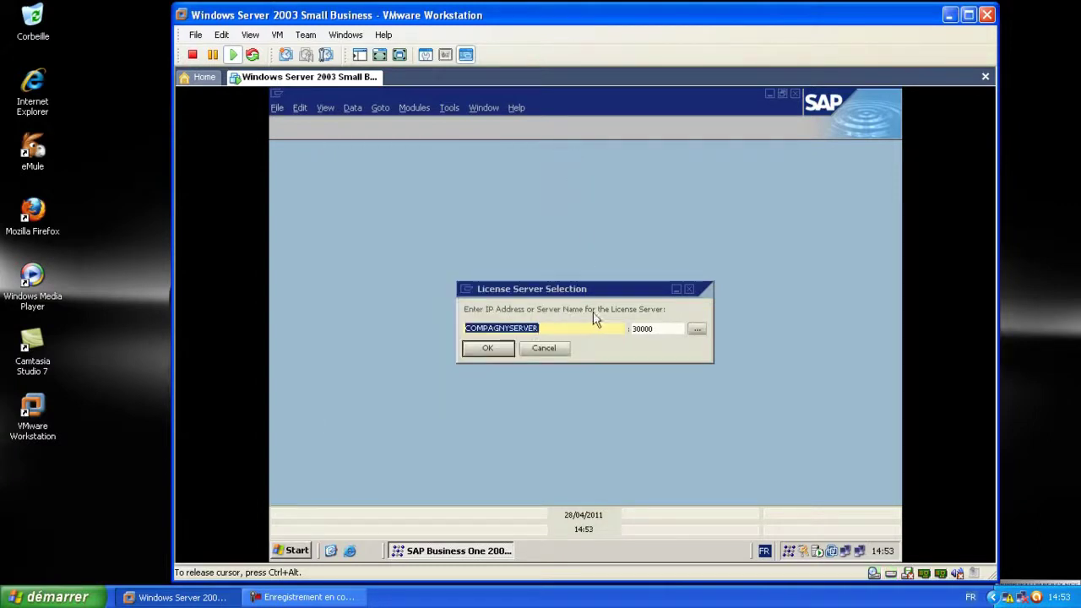
Replace the license server address with 192.168.50.10 and try connecting again
left_click_drag(558, 328, 428, 334)
key("Delete")
type("19")
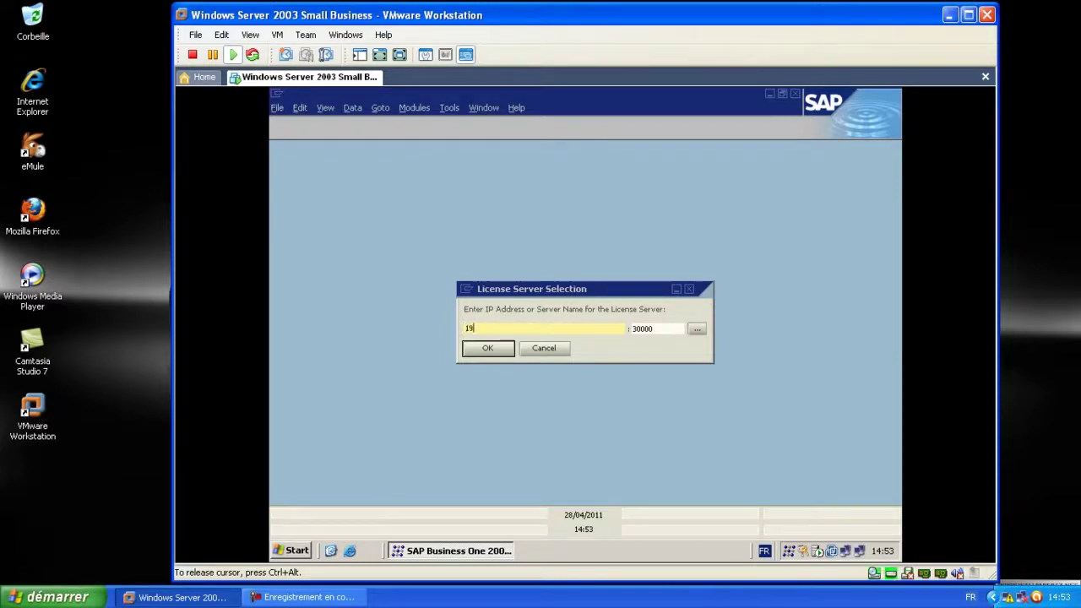
type("2.168.50.10")
left_click(487, 353)
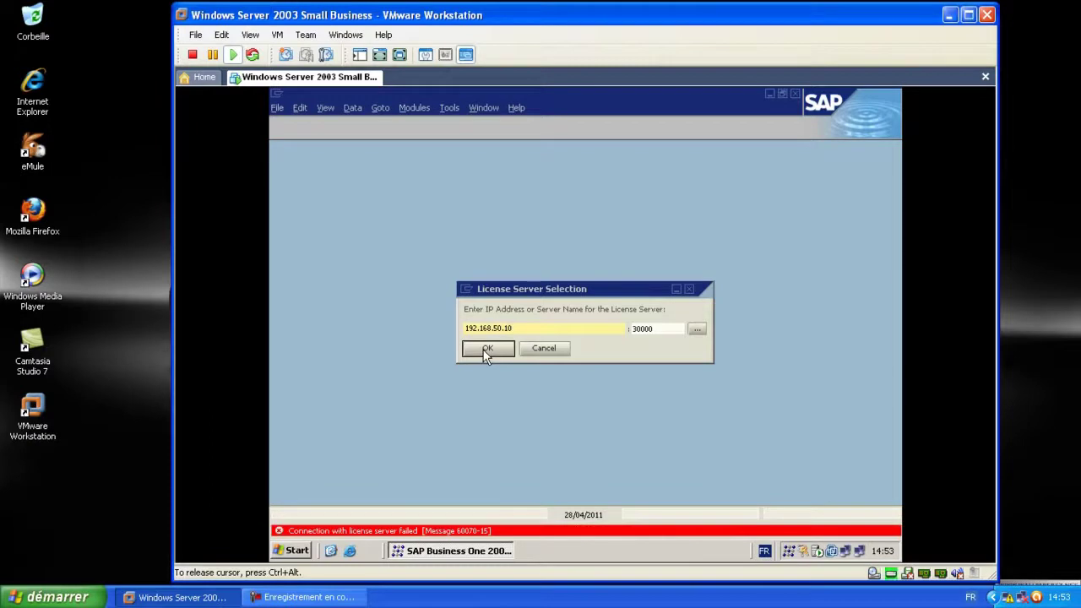
left_click(486, 351)
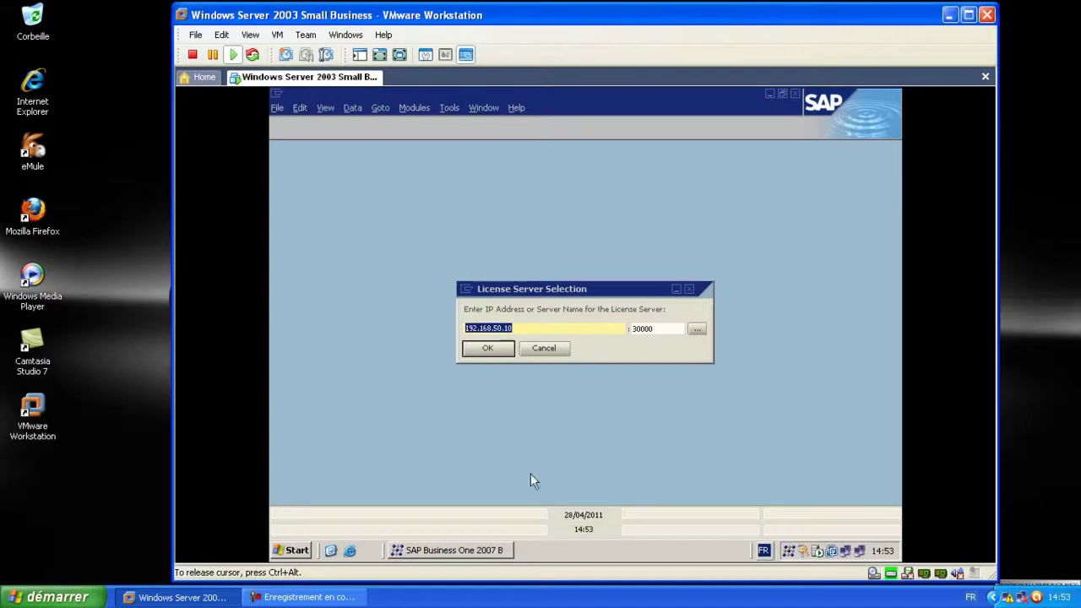
Bring up the guest's Start menu
left_click(544, 327)
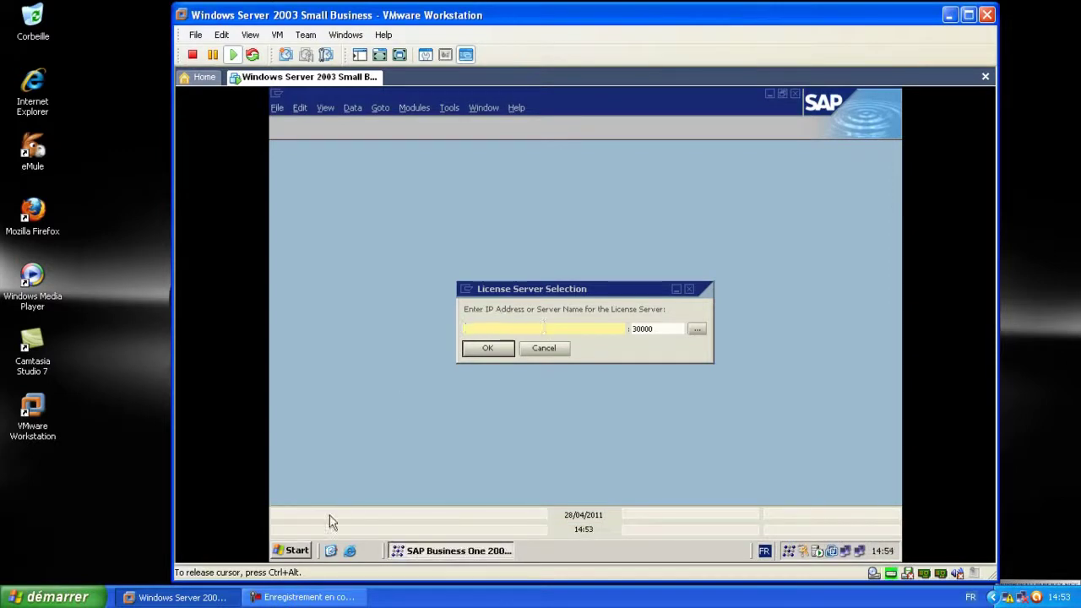
left_click(295, 551)
left_click(297, 551)
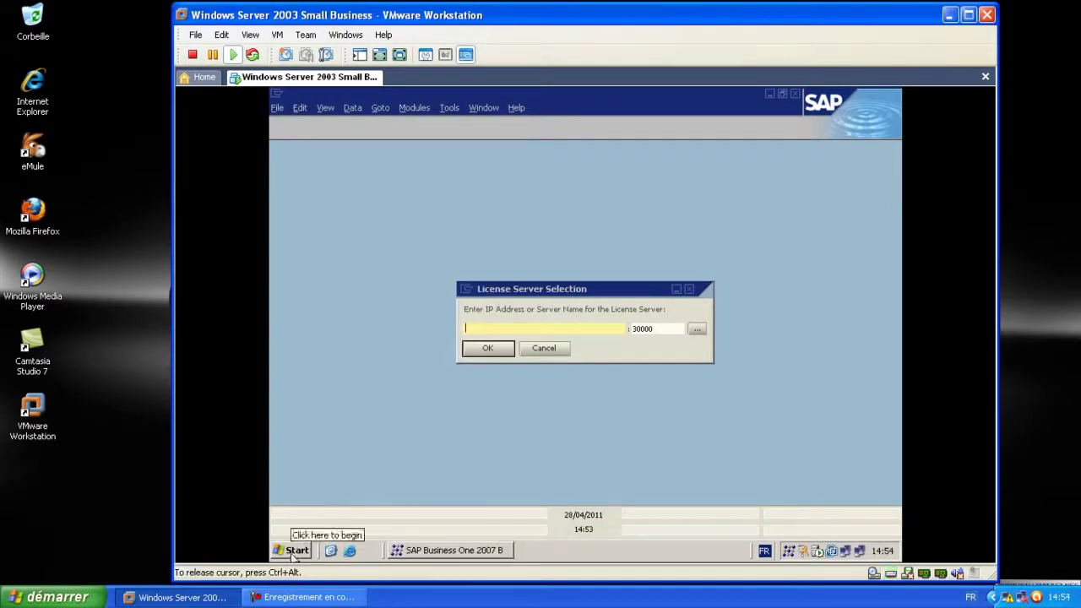
Launch Service Manager from All Programs > SAP Business One > Server Tools
left_click(297, 551)
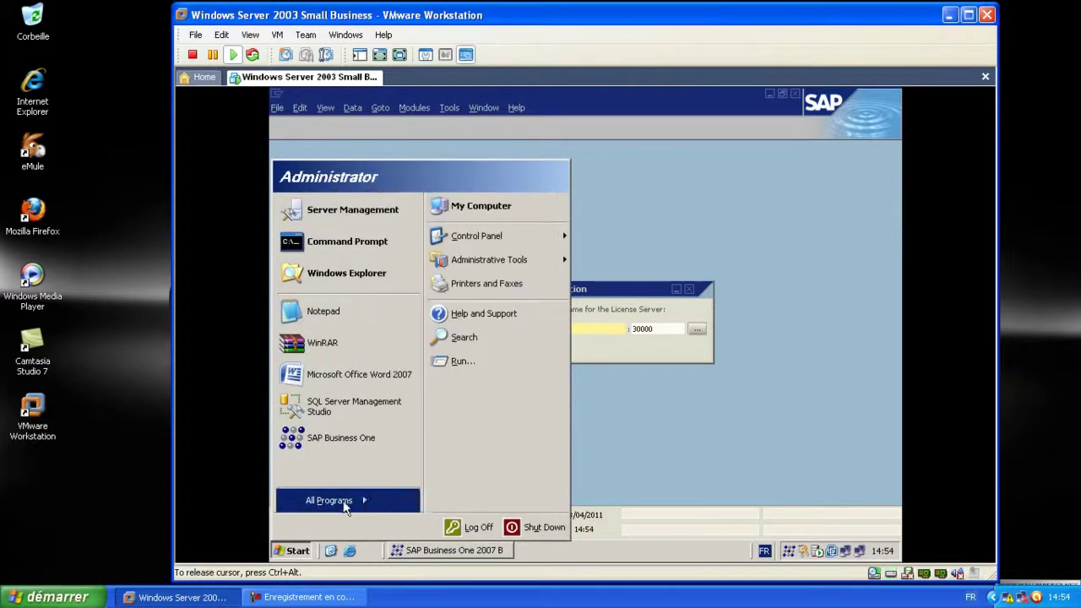
left_click(327, 501)
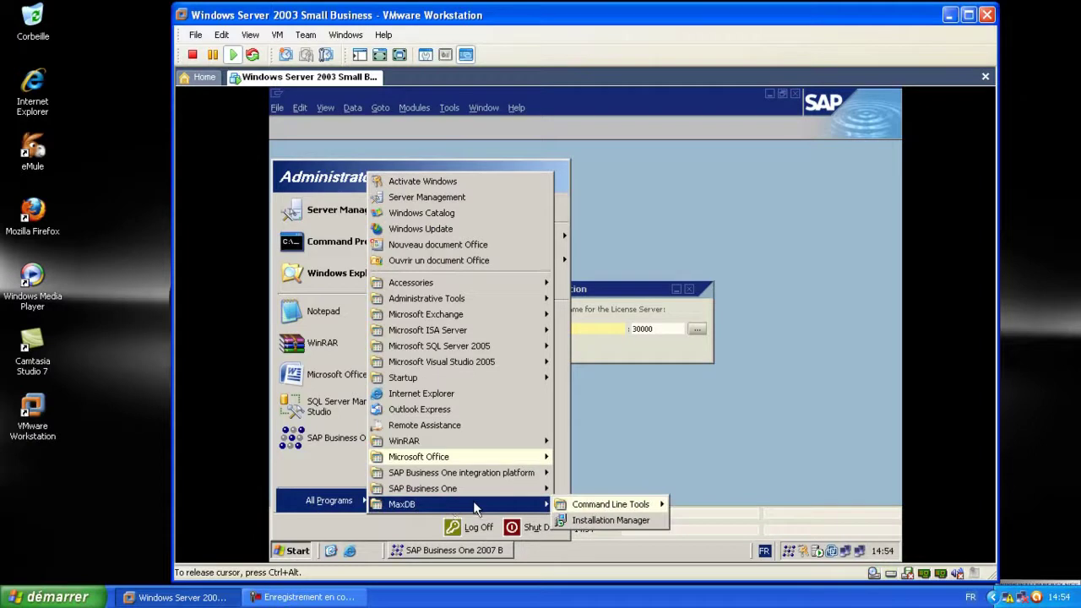
mouse_move(517, 491)
mouse_move(625, 520)
left_click(686, 520)
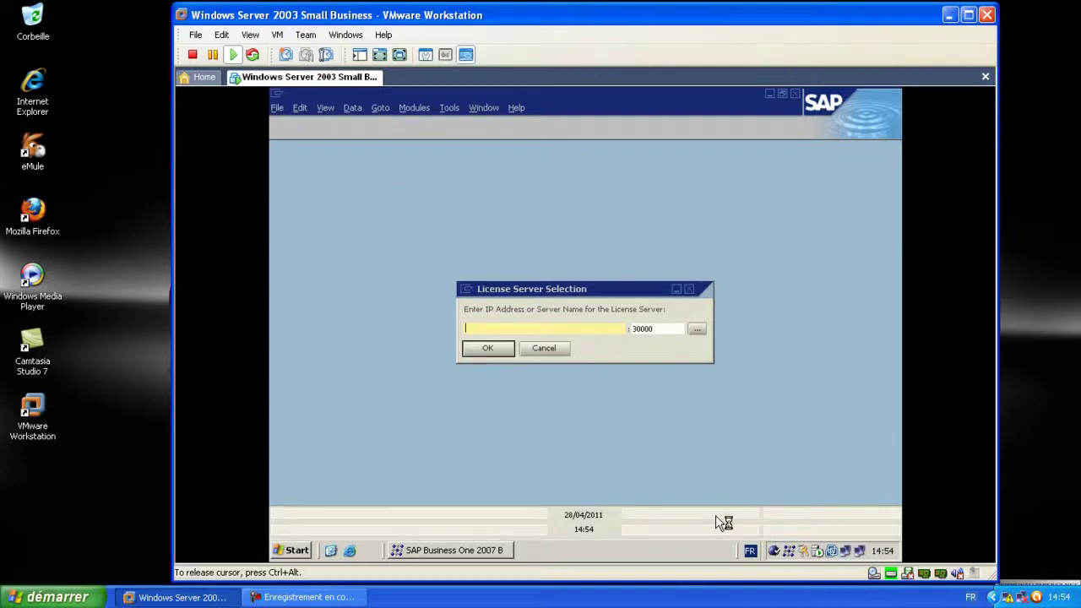
Open the Service Manager from the tray and browse its list of services
double_click(773, 552)
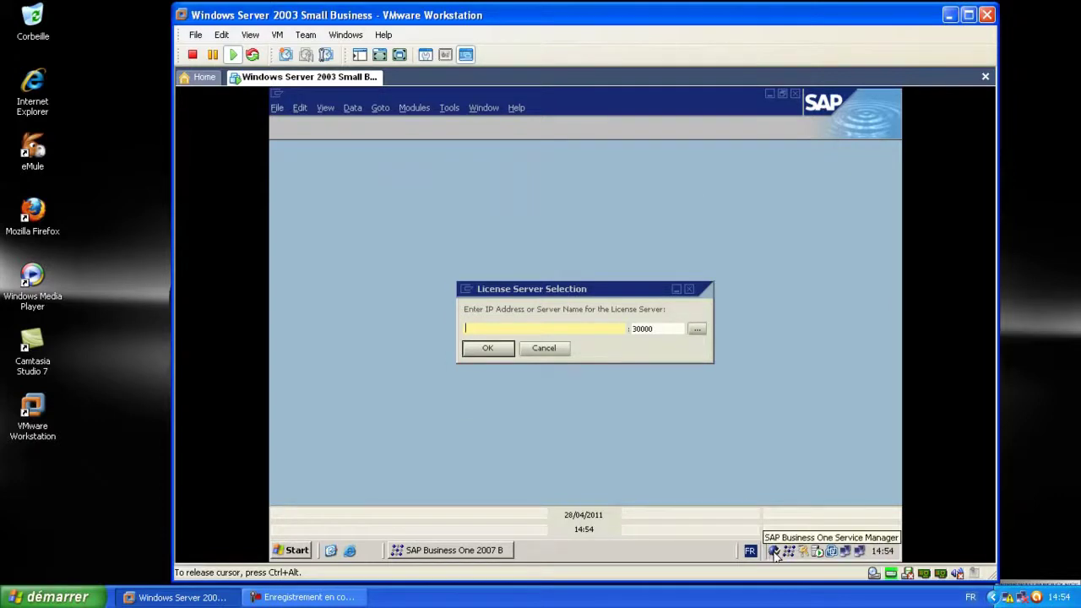
left_click(775, 553)
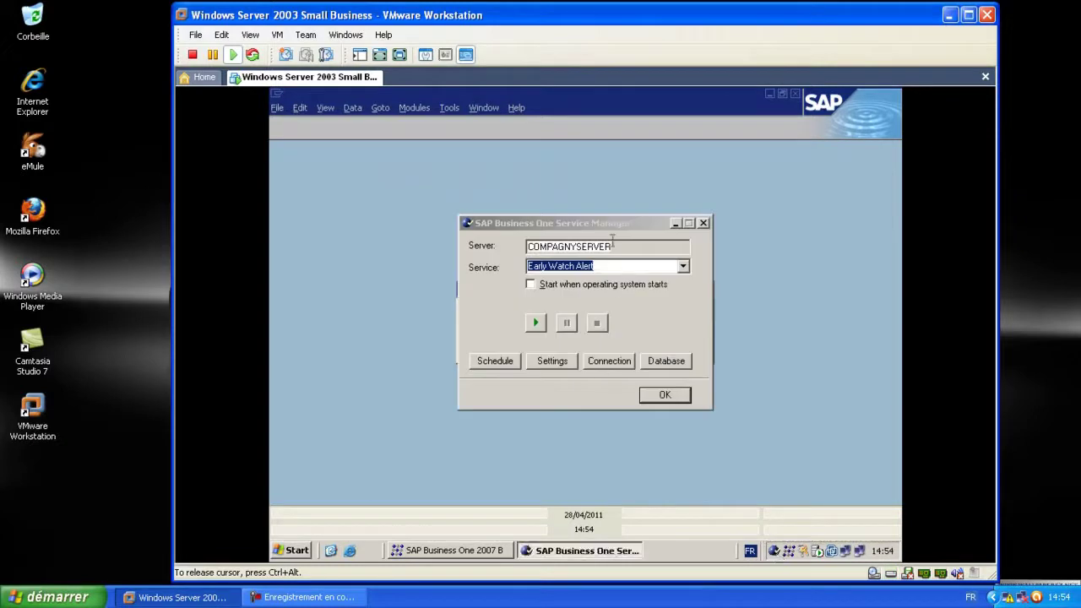
left_click(683, 267)
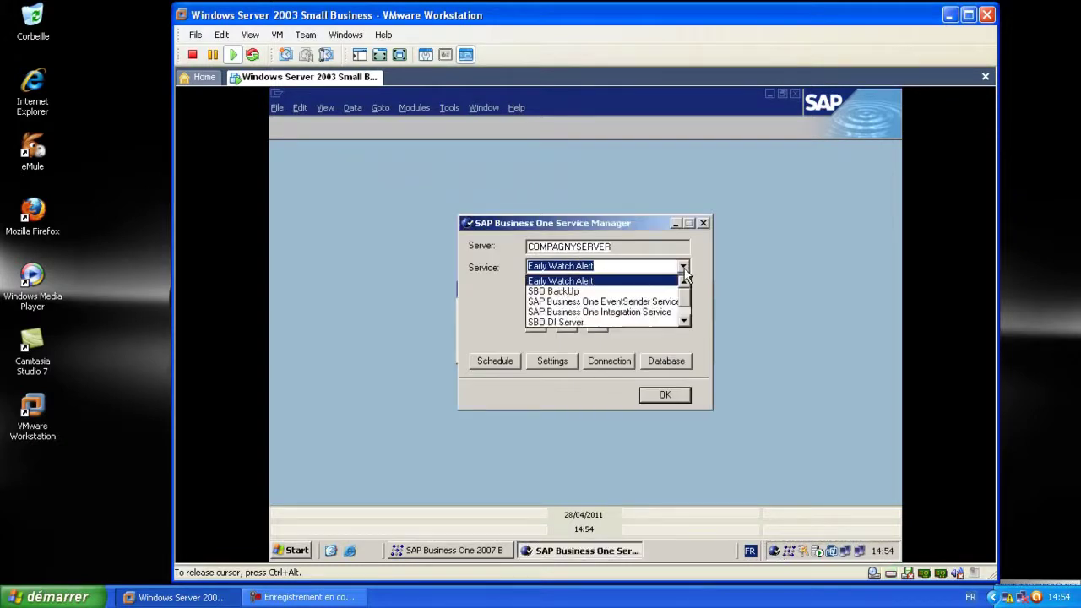
left_click(682, 267)
left_click(682, 267)
scroll(688, 299, "down", 1)
scroll(688, 305, "up", 1)
scroll(688, 309, "down", 1)
scroll(688, 306, "up", 1)
scroll(688, 302, "down", 1)
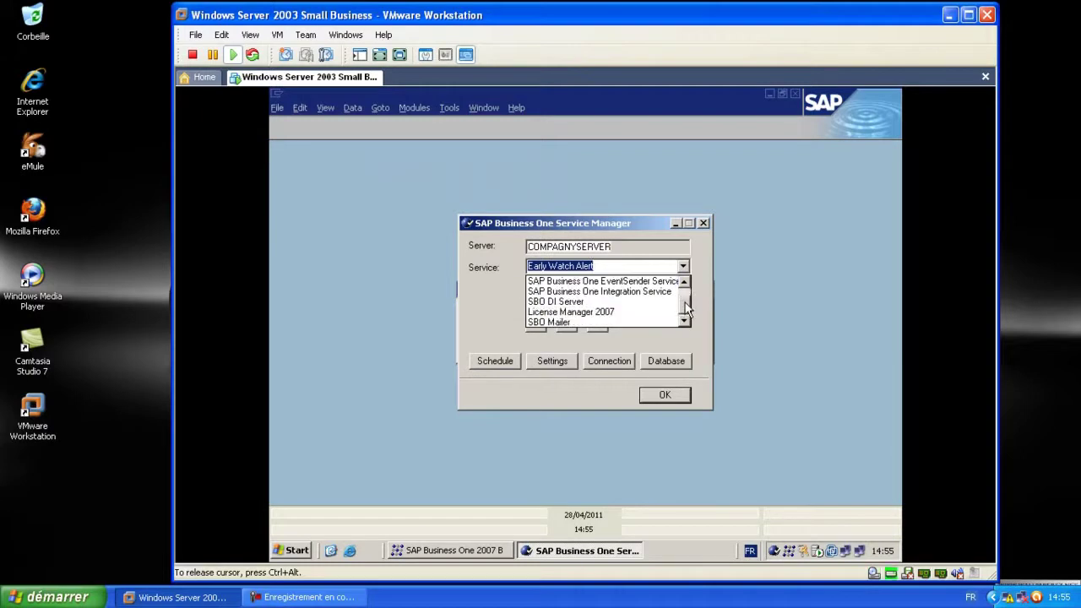
scroll(686, 306, "up", 1)
scroll(684, 305, "down", 1)
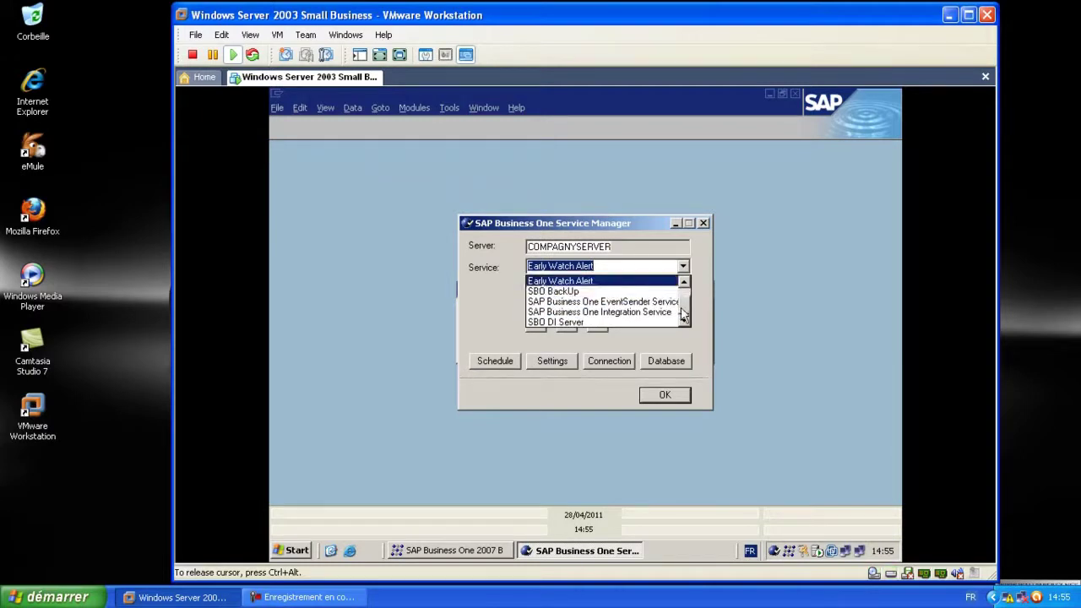
scroll(680, 311, "up", 1)
scroll(612, 312, "down", 1)
scroll(592, 313, "up", 1)
Start License Manager 2007, set it to start with the OS, and close Service Manager
left_click(584, 313)
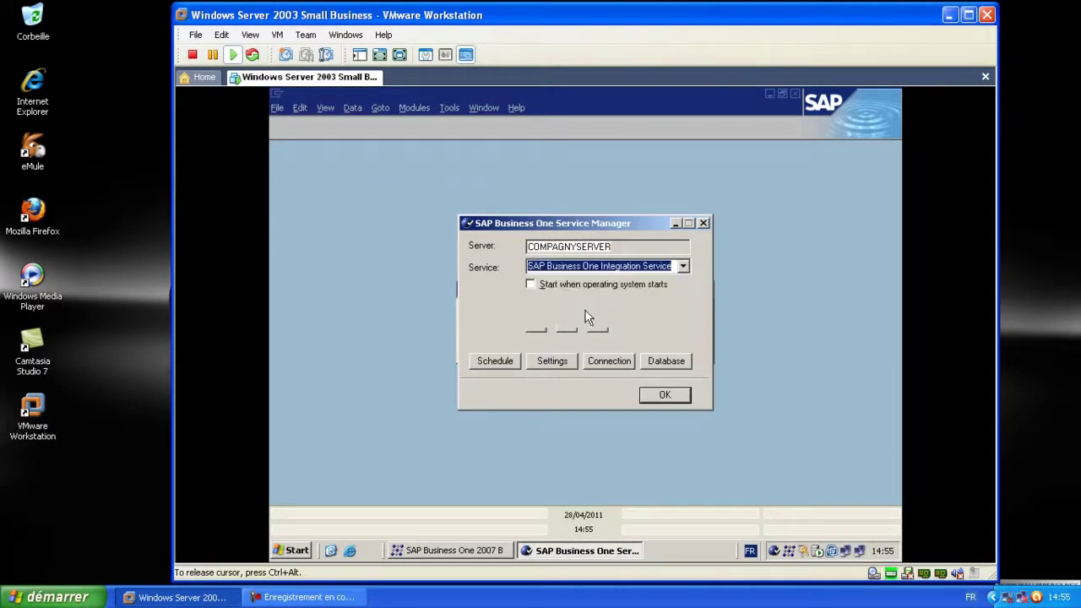
left_click(683, 267)
left_click(617, 310)
left_click(638, 289)
left_click(537, 324)
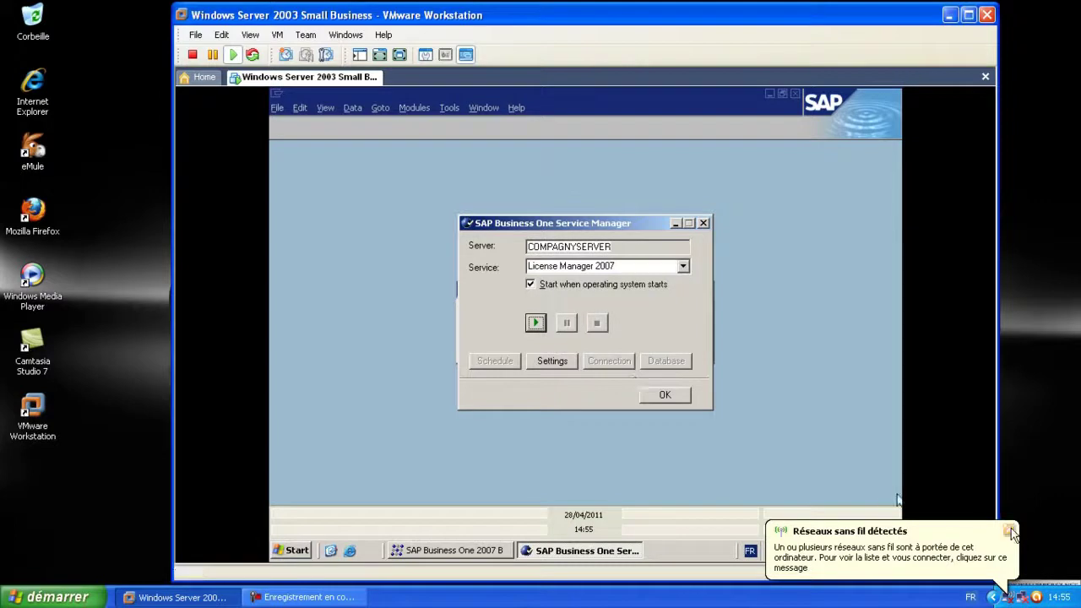
left_click(666, 394)
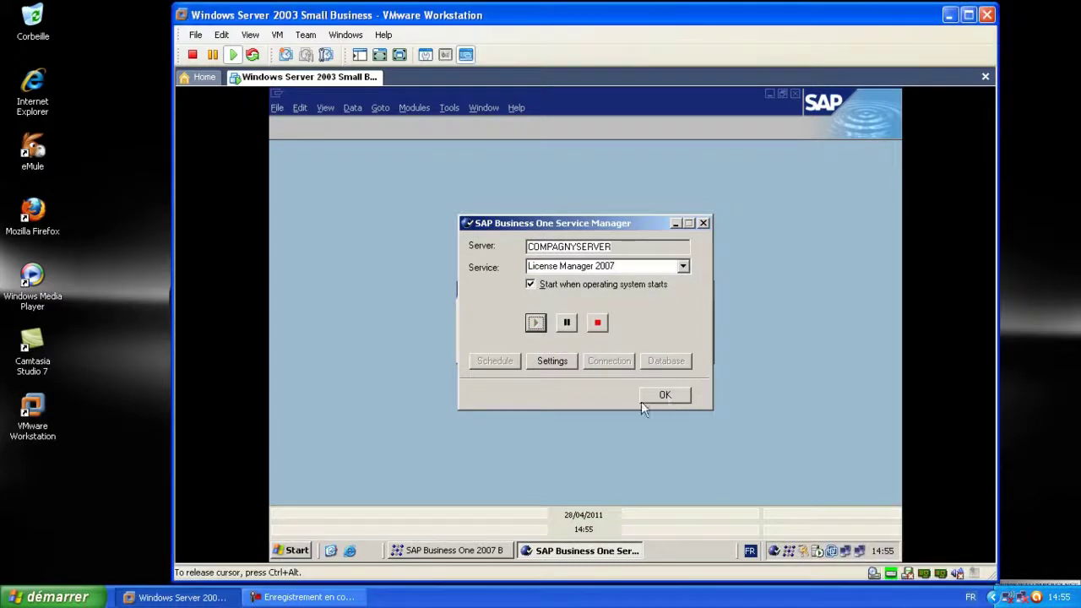
left_click(664, 395)
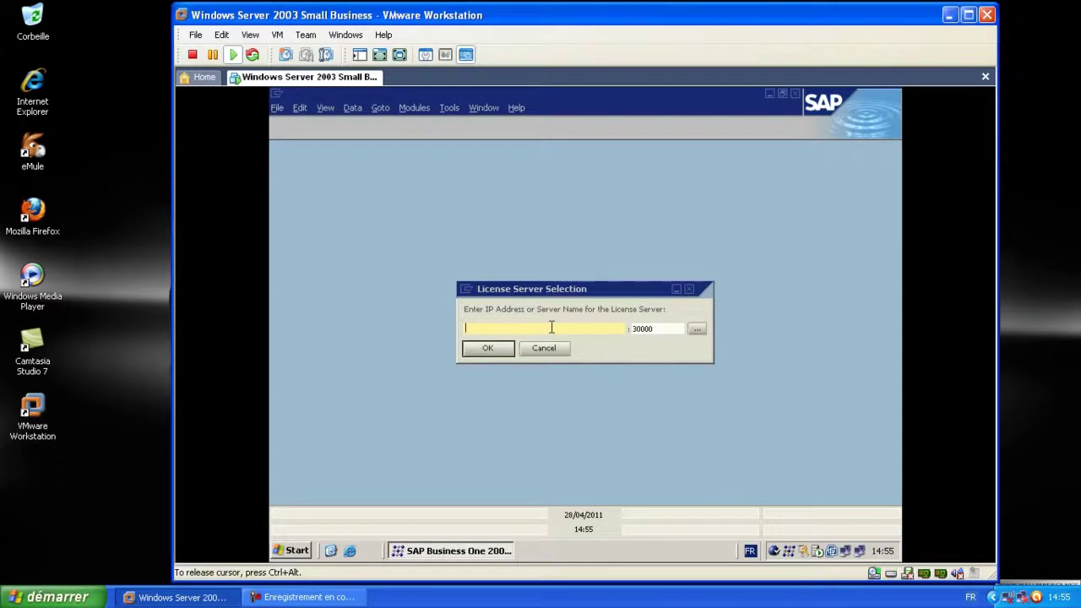
Enter the license server name and confirm it so the company's Main Menu loads
type("c")
left_click(503, 344)
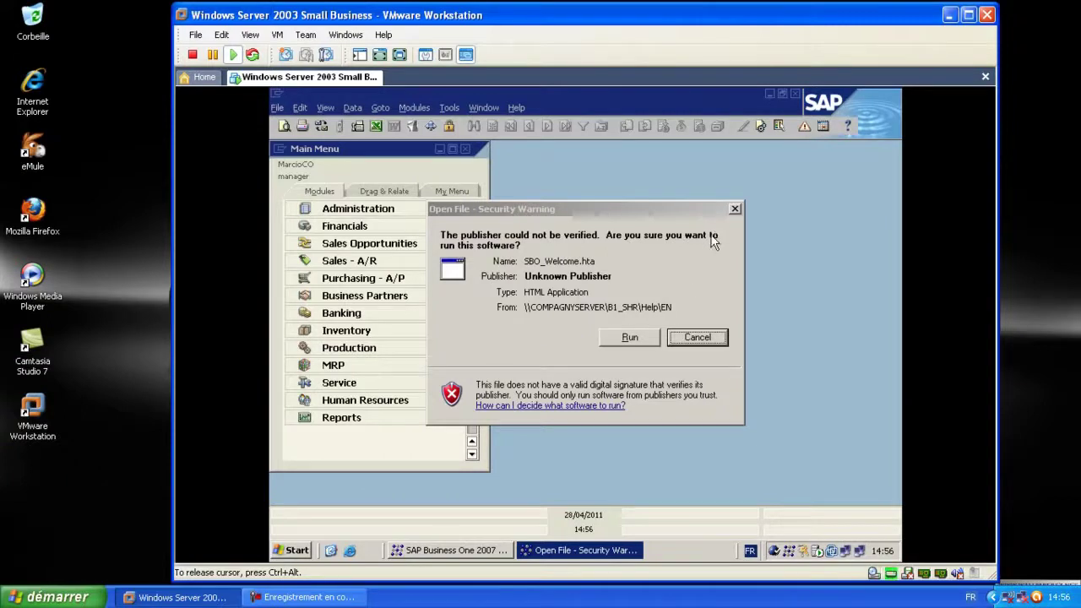
Let the SBO_Welcome page run, then close the Welcome window and the Main Menu panel
left_click(629, 338)
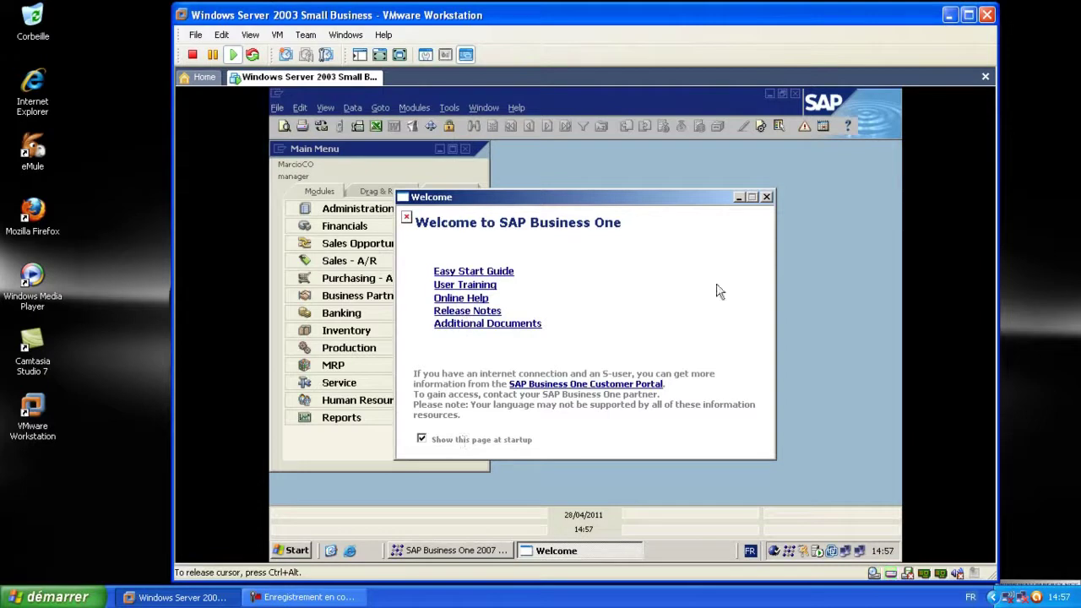
left_click(766, 197)
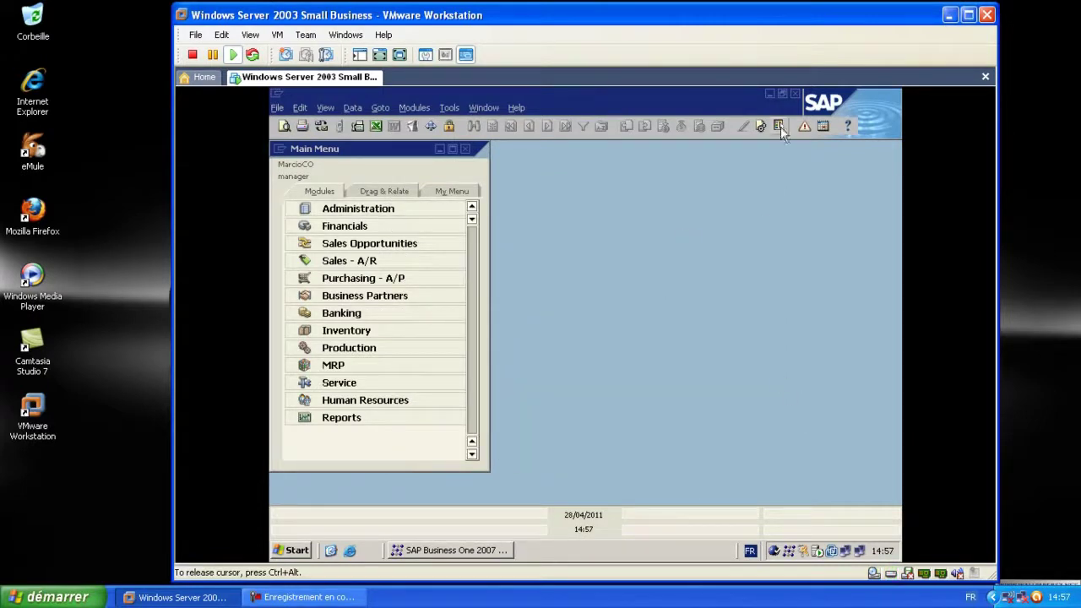
left_click(794, 95)
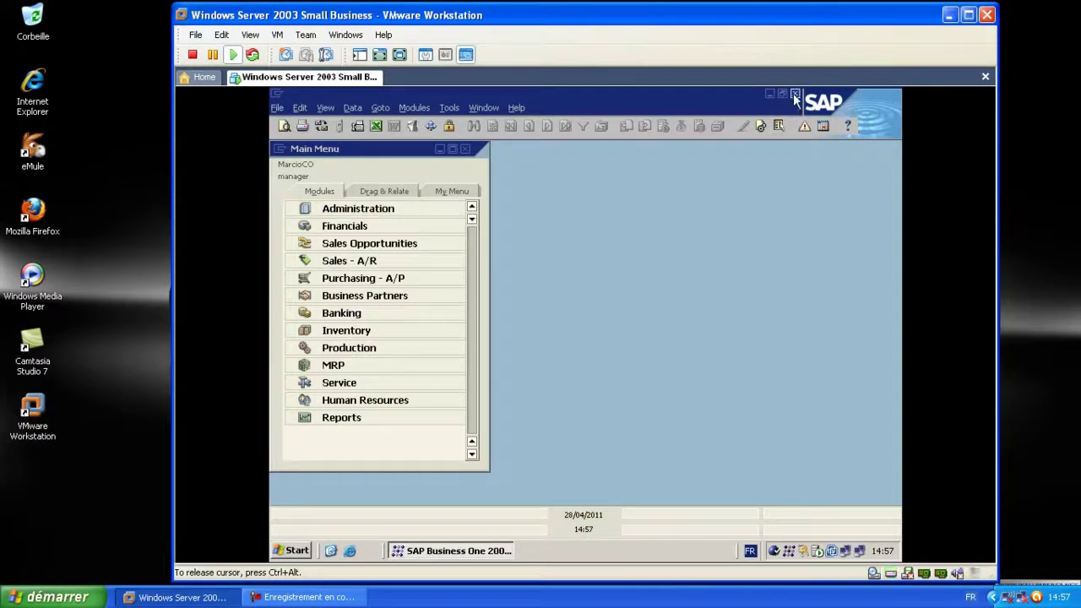
left_click(797, 95)
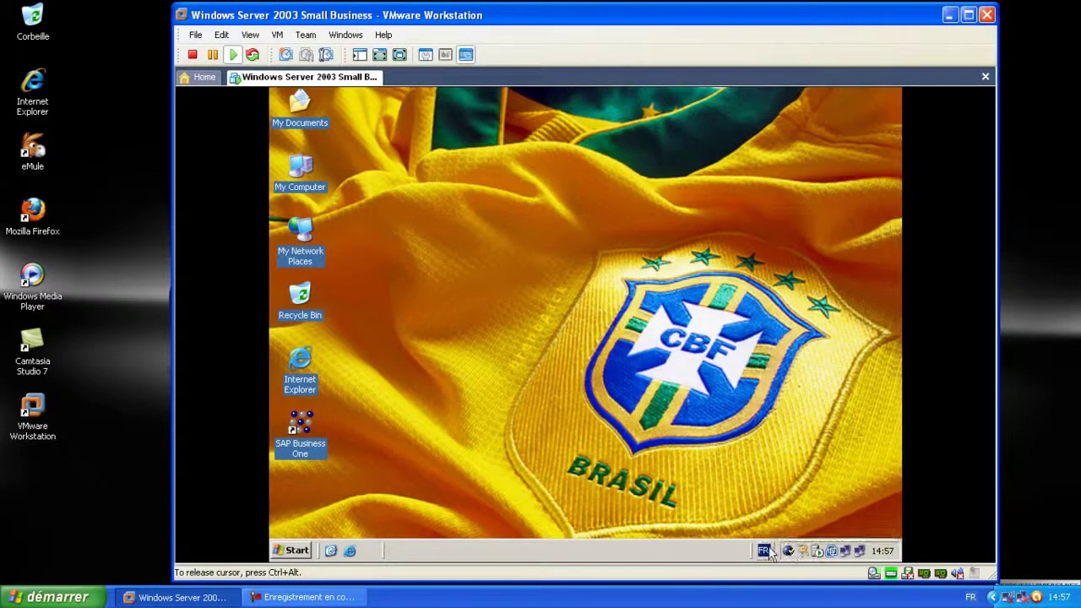
Relaunch SAP Business One from its guest desktop icon
double_click(291, 432)
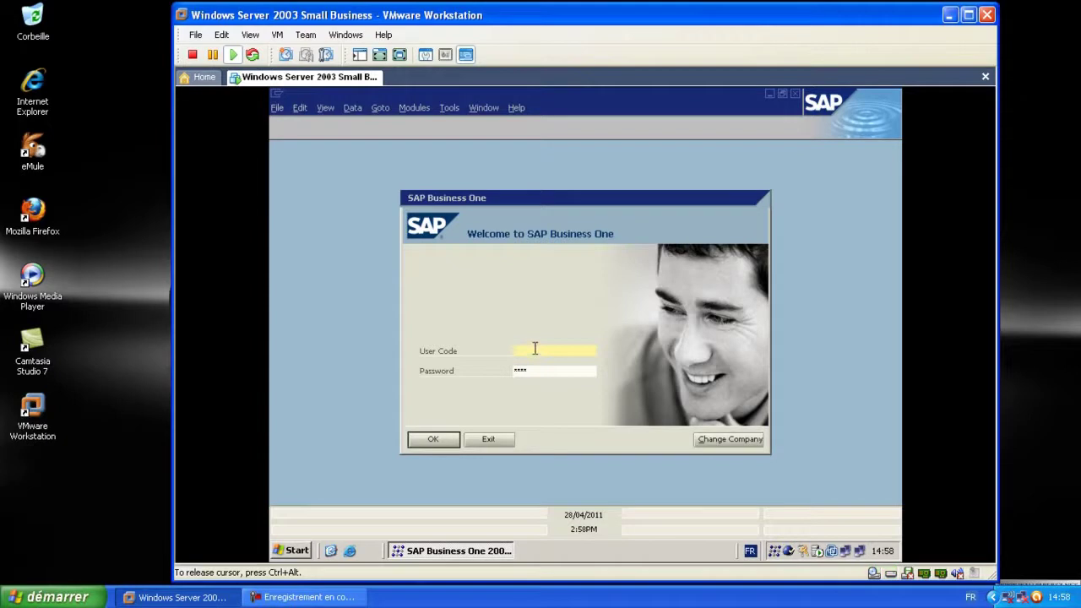
Sign back into the SAP Business One company with a replacement user code and its password
key("Return")
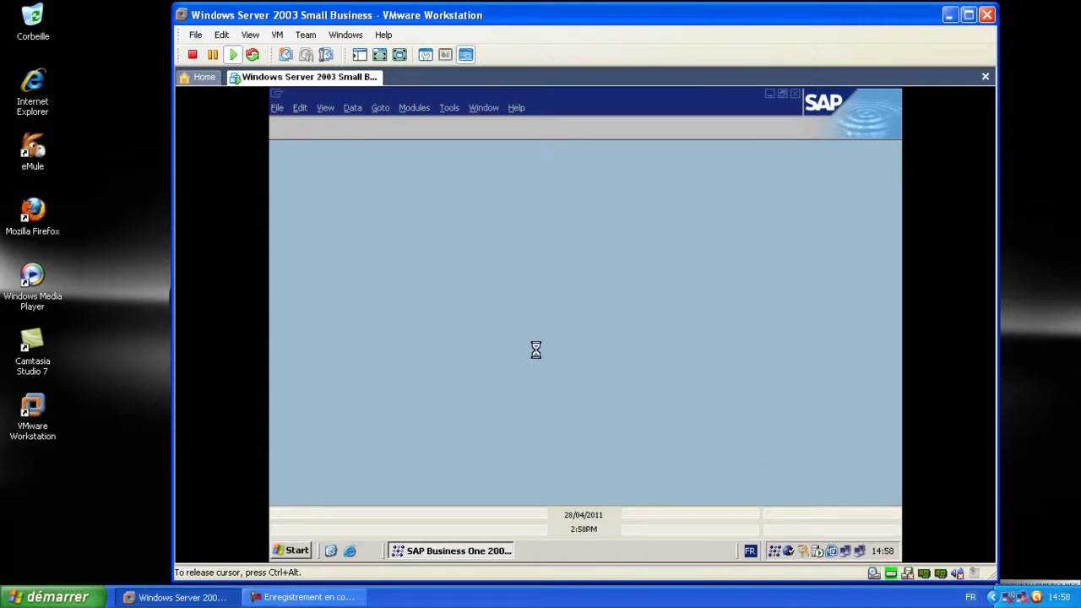
left_click(432, 316)
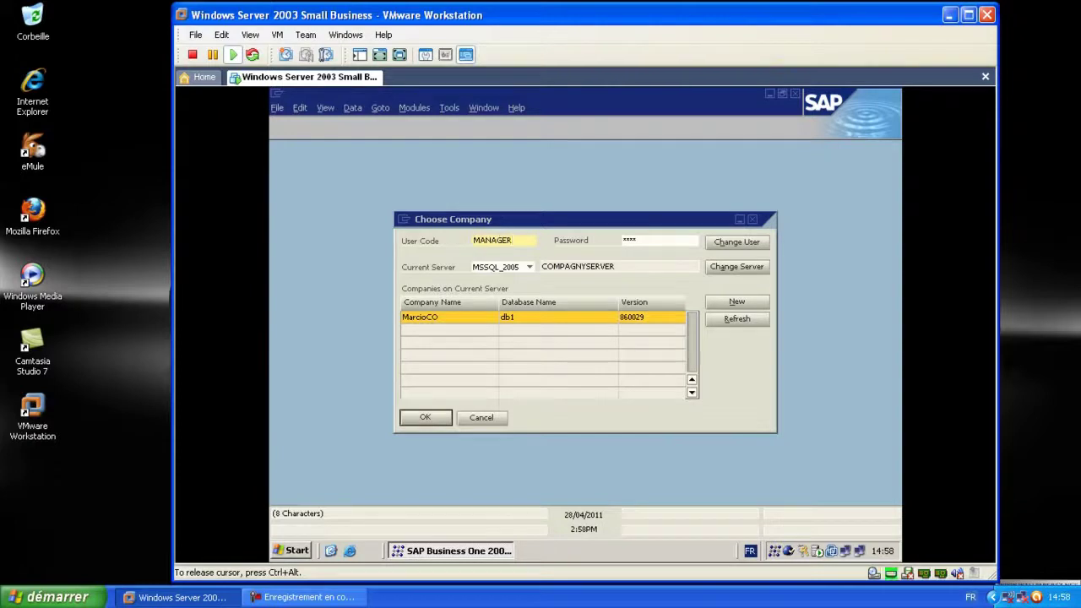
key("Tab")
type("****")
left_click(515, 240)
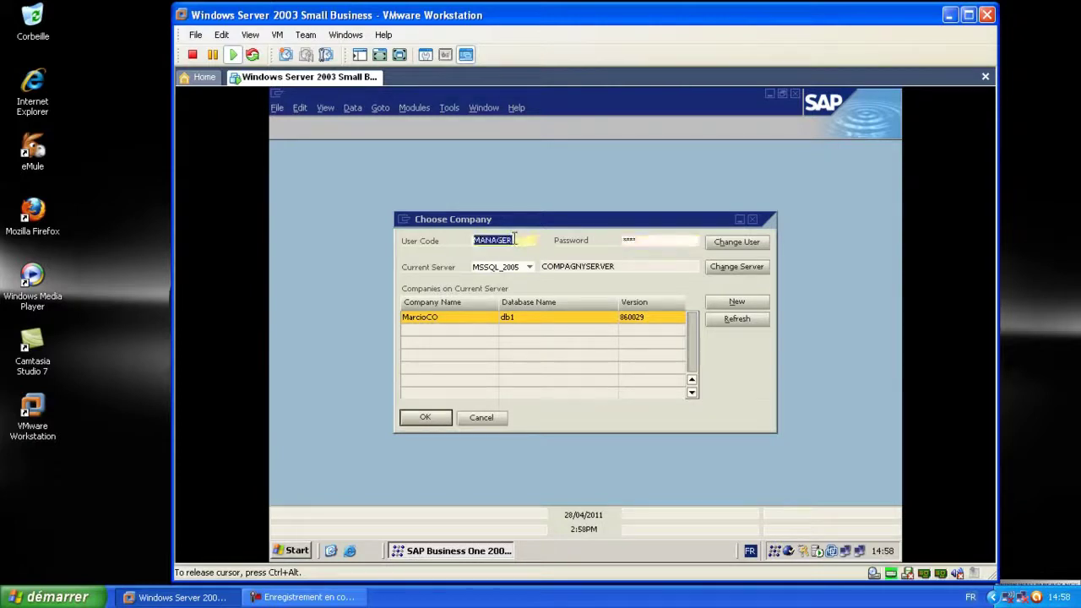
type("manager")
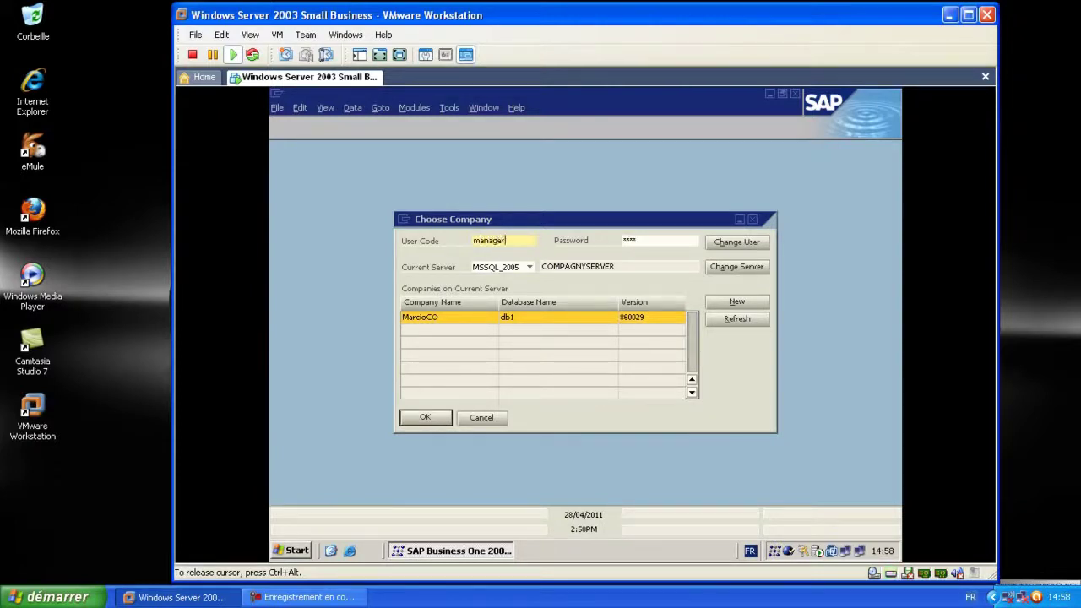
key("Tab")
type("***")
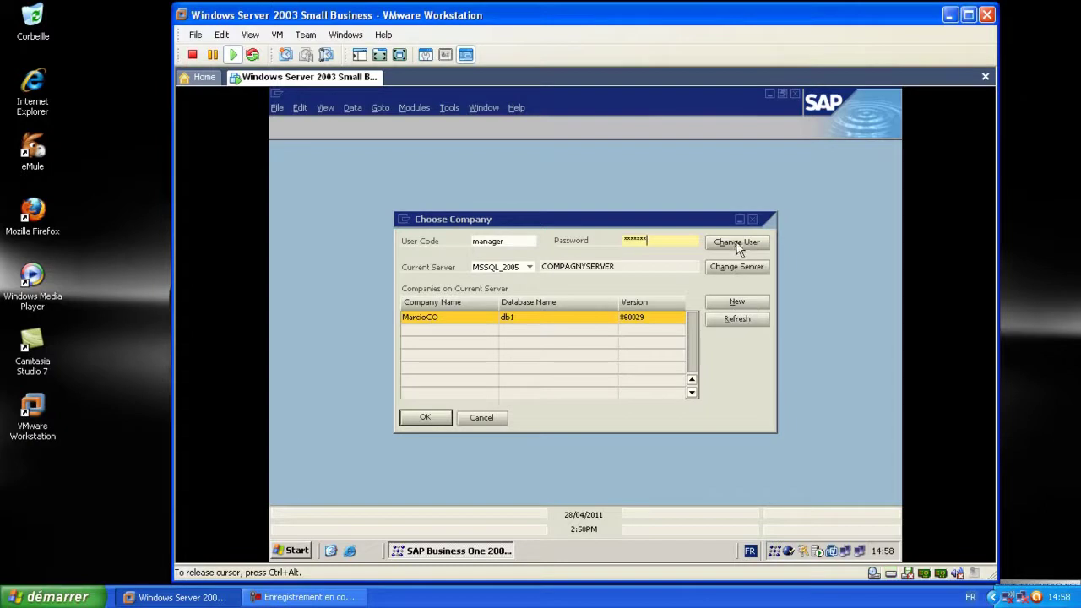
left_click(426, 419)
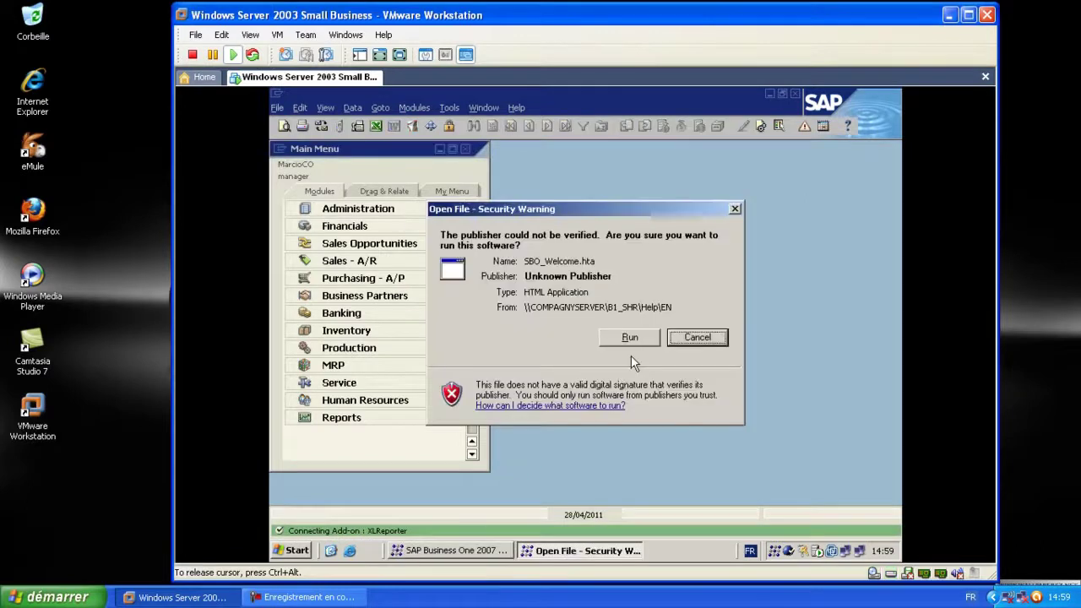
Allow the SBO_Welcome page, close it and SAP Business One, then minimize VMware Workstation
left_click(640, 338)
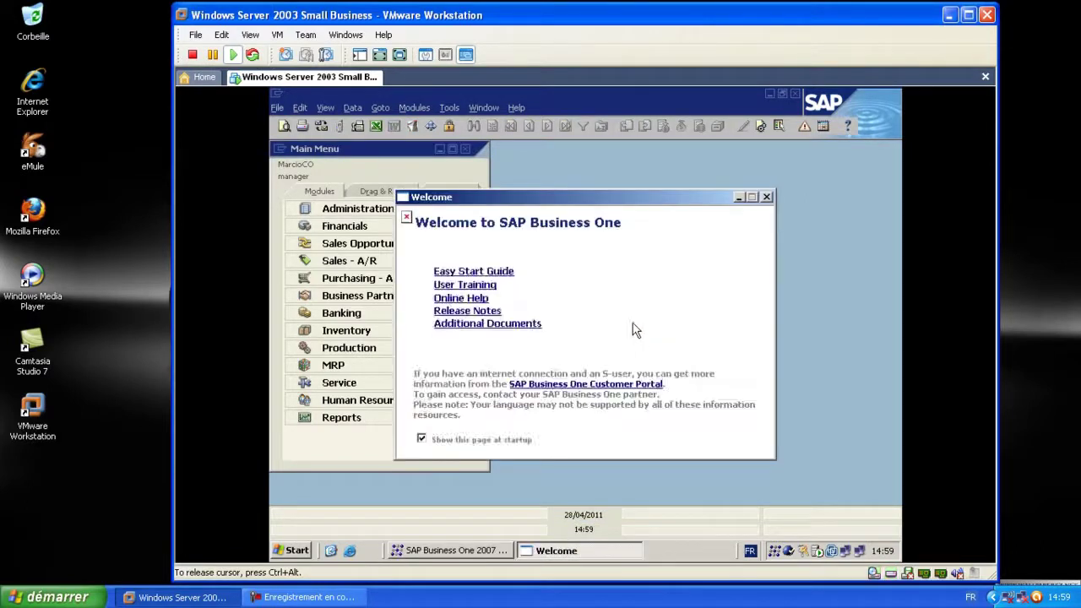
left_click(739, 201)
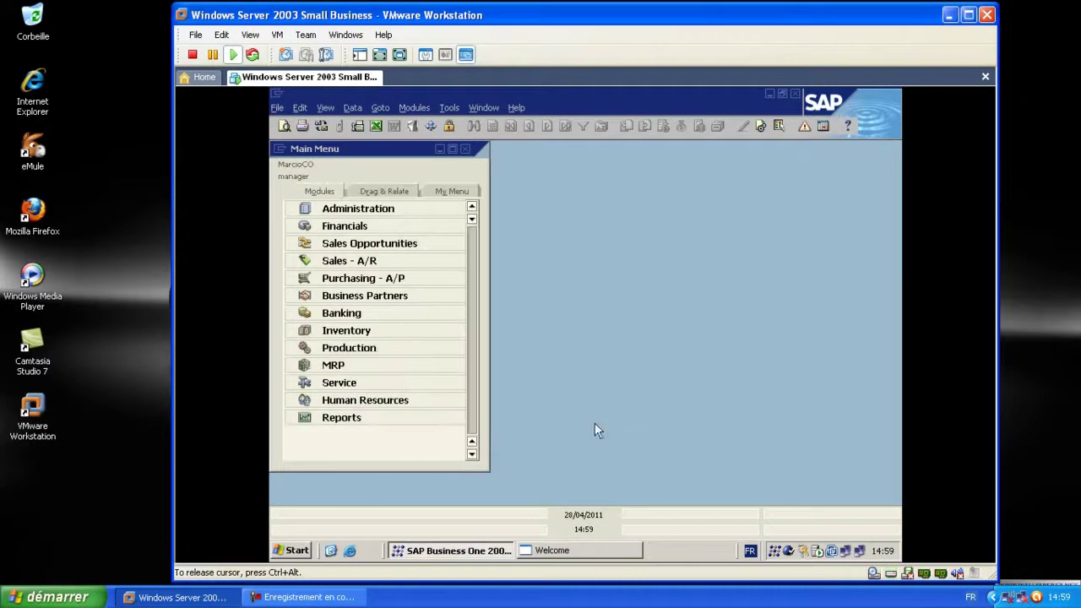
left_click(567, 551)
left_click(766, 197)
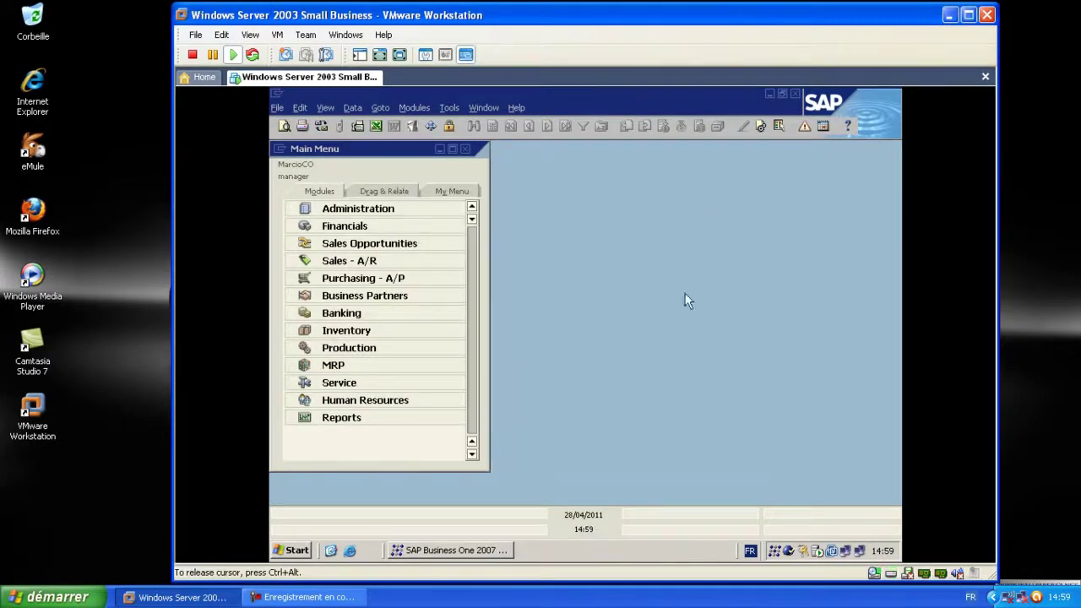
left_click(805, 95)
left_click(794, 94)
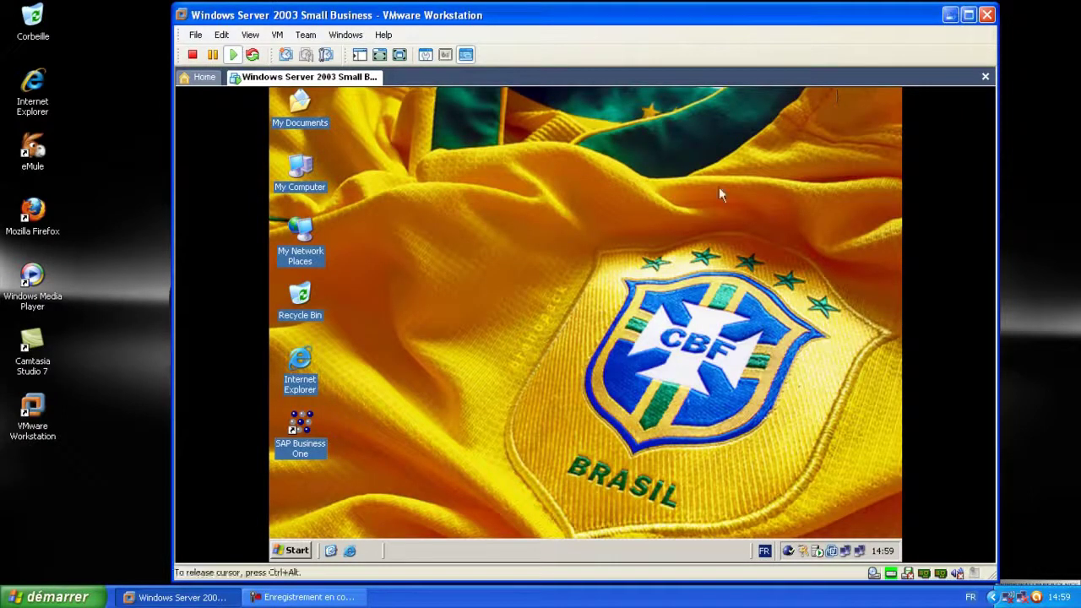
left_click(951, 15)
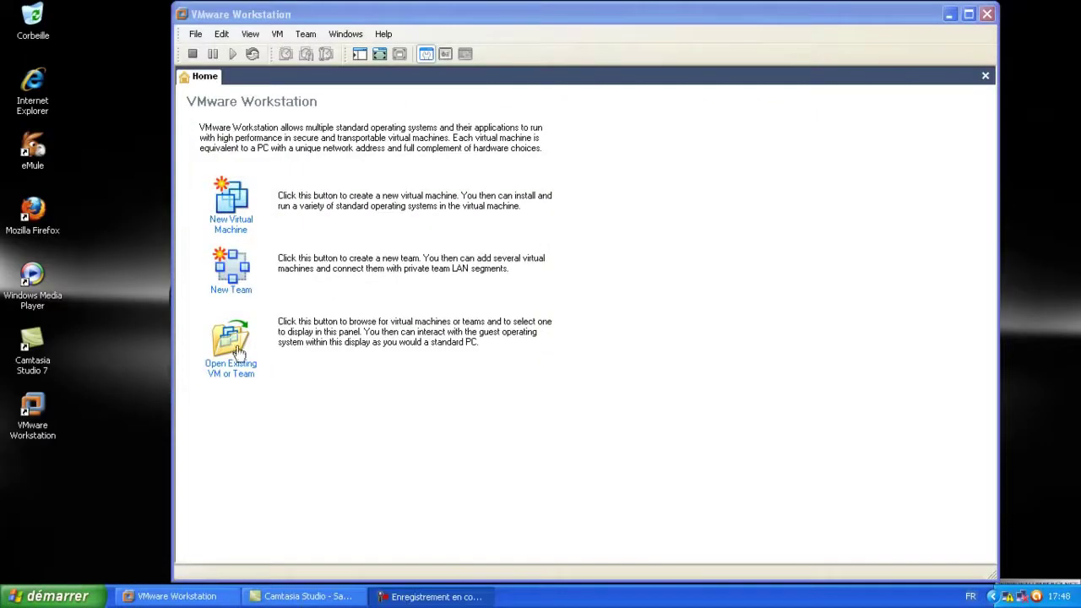
Start a custom new VM: Workstation 6 compatibility, Windows XP Professional, default name, one processor
left_click(229, 203)
left_click(422, 302)
left_click(206, 199)
left_click(425, 304)
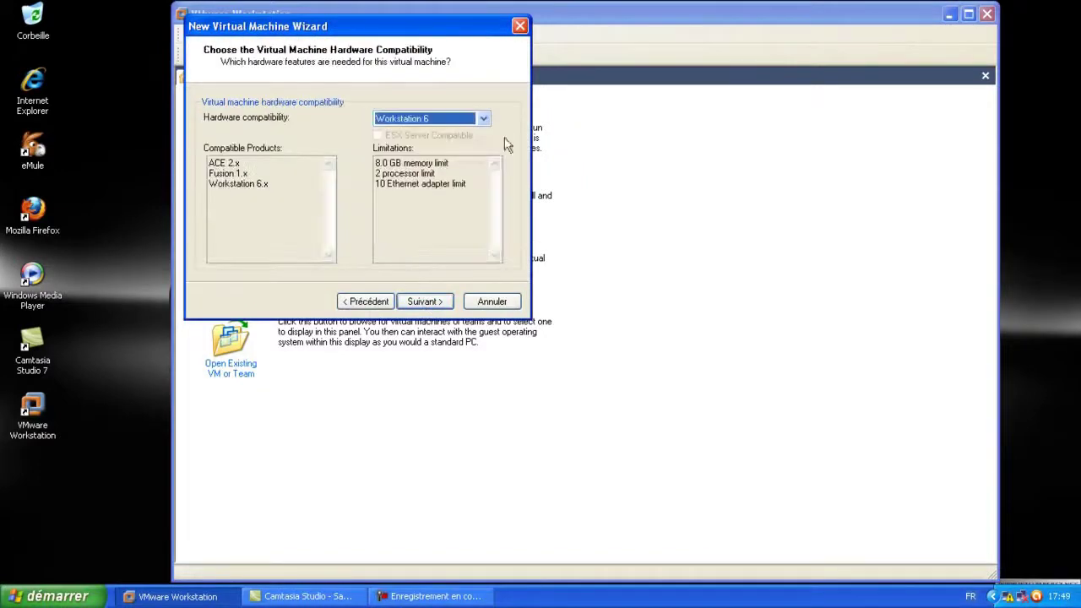
left_click(418, 305)
left_click(508, 218)
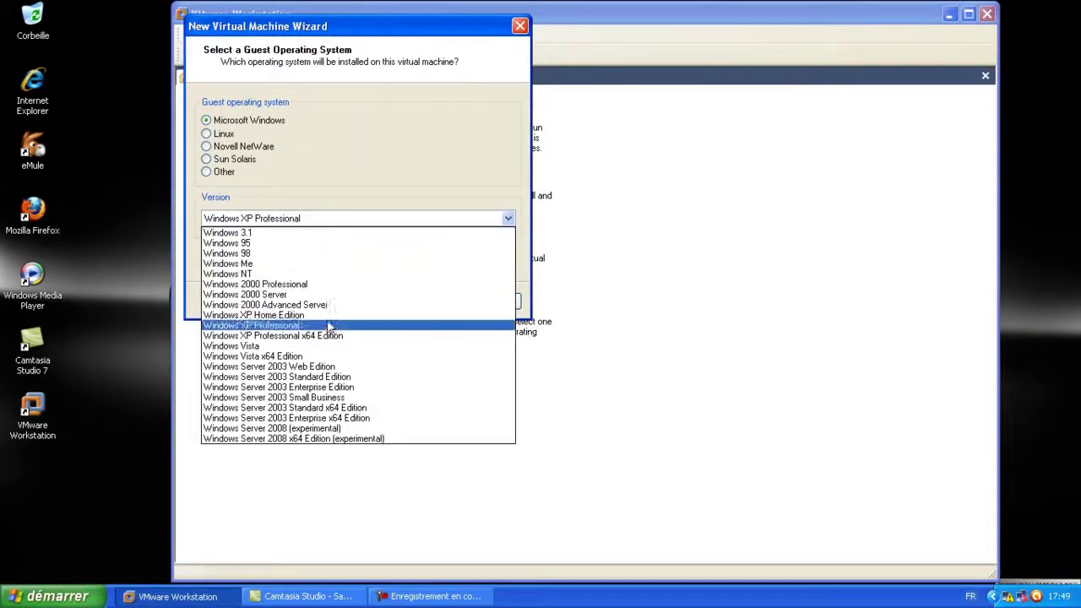
left_click(292, 325)
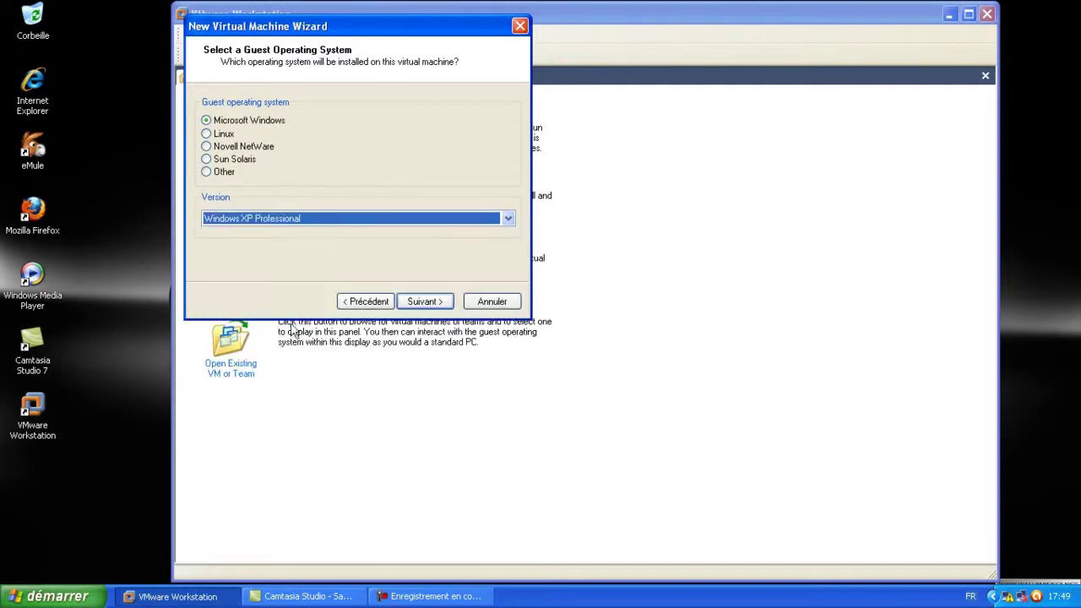
left_click(425, 304)
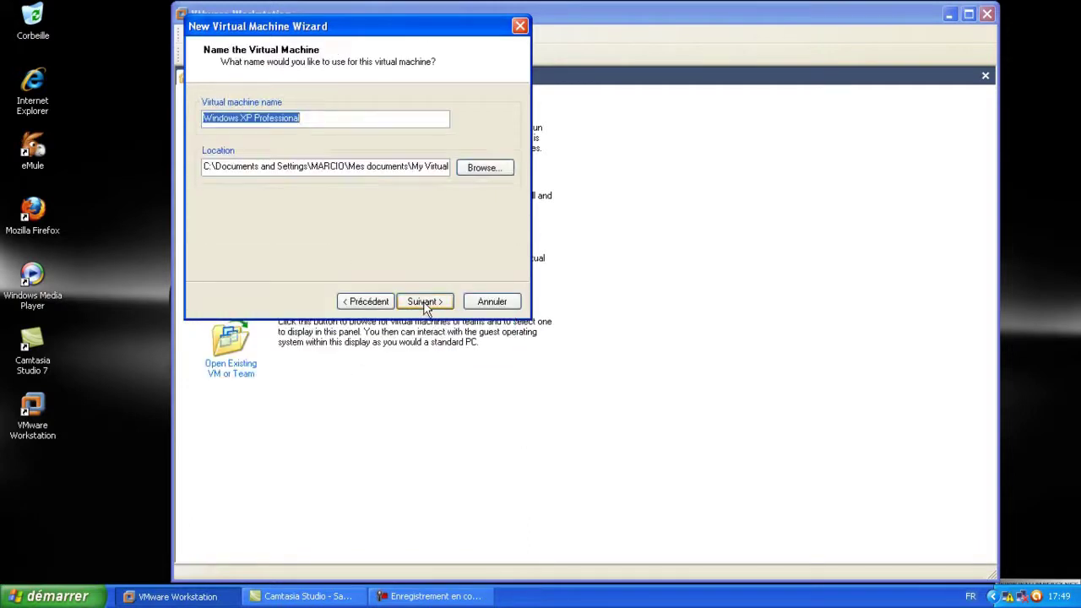
left_click(424, 303)
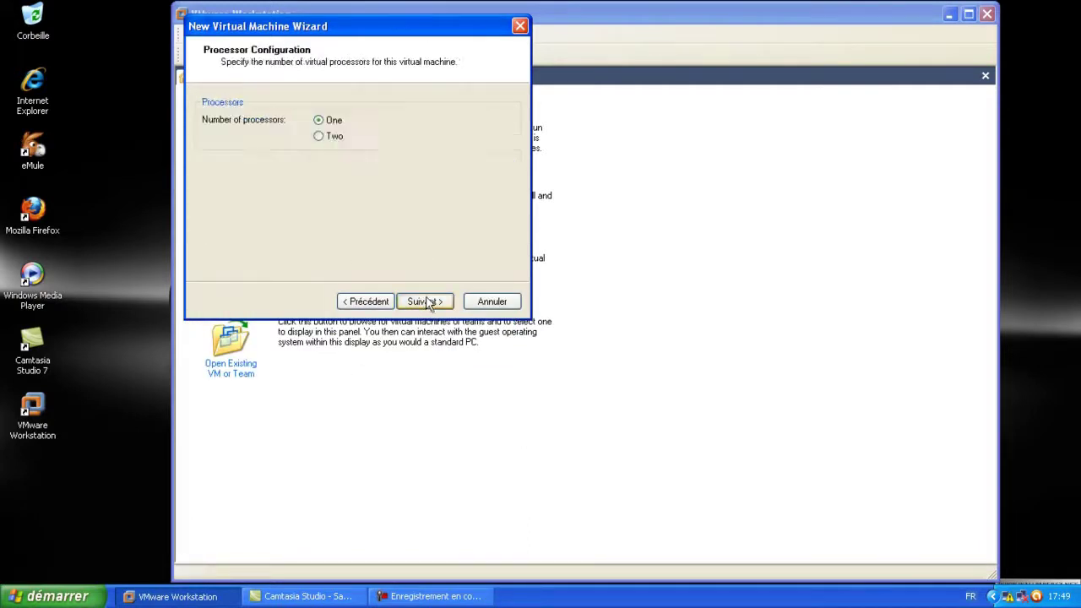
left_click(425, 301)
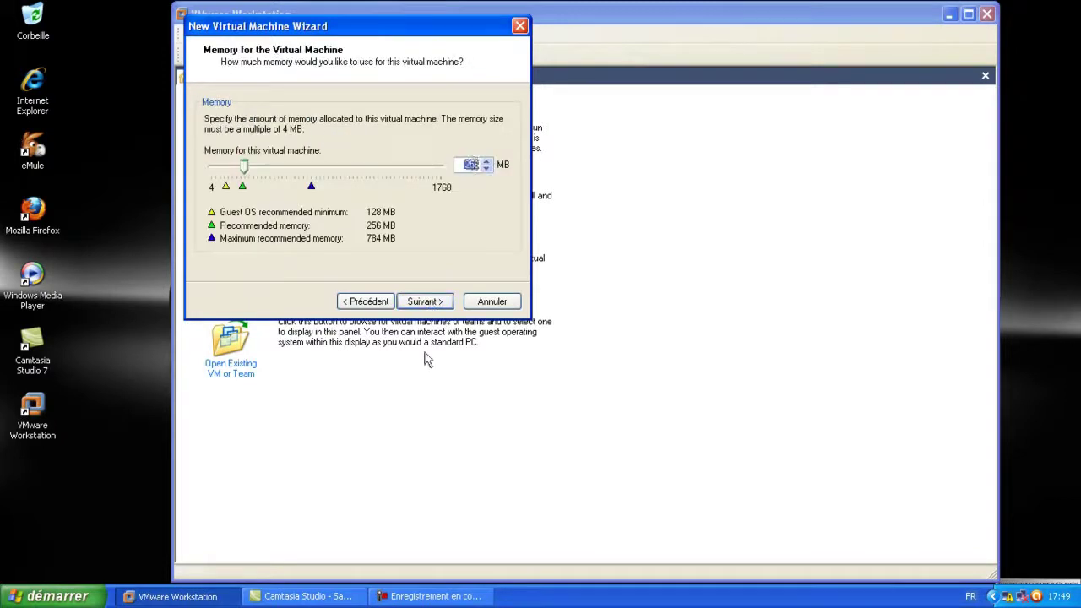
Keep the memory setting, choose host-only networking and the BusLogic adapter
type("128")
left_click(425, 301)
left_click(365, 302)
left_click(425, 301)
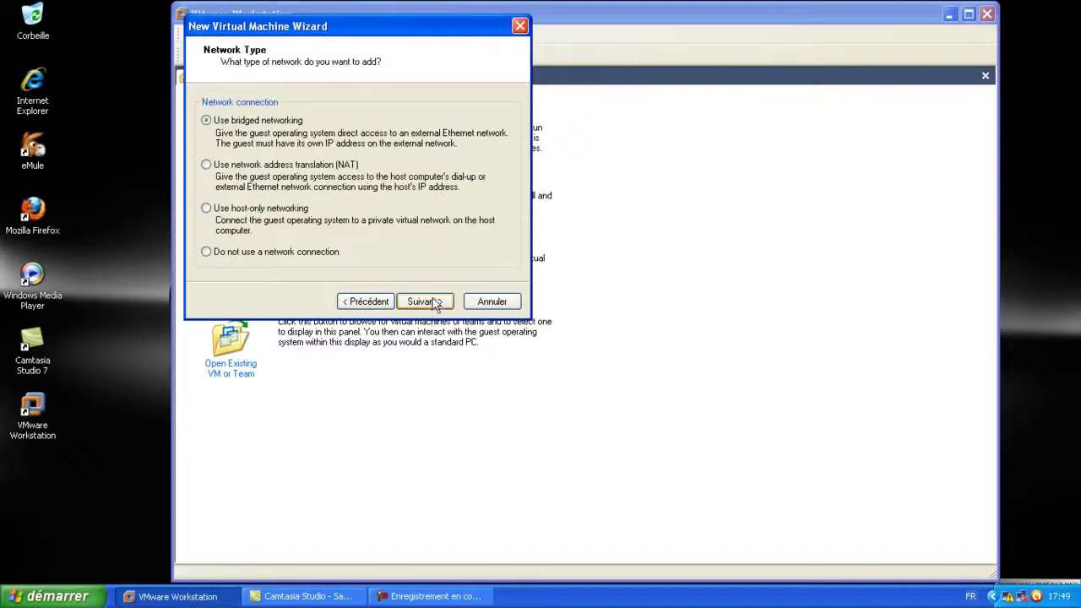
left_click(205, 211)
left_click(424, 301)
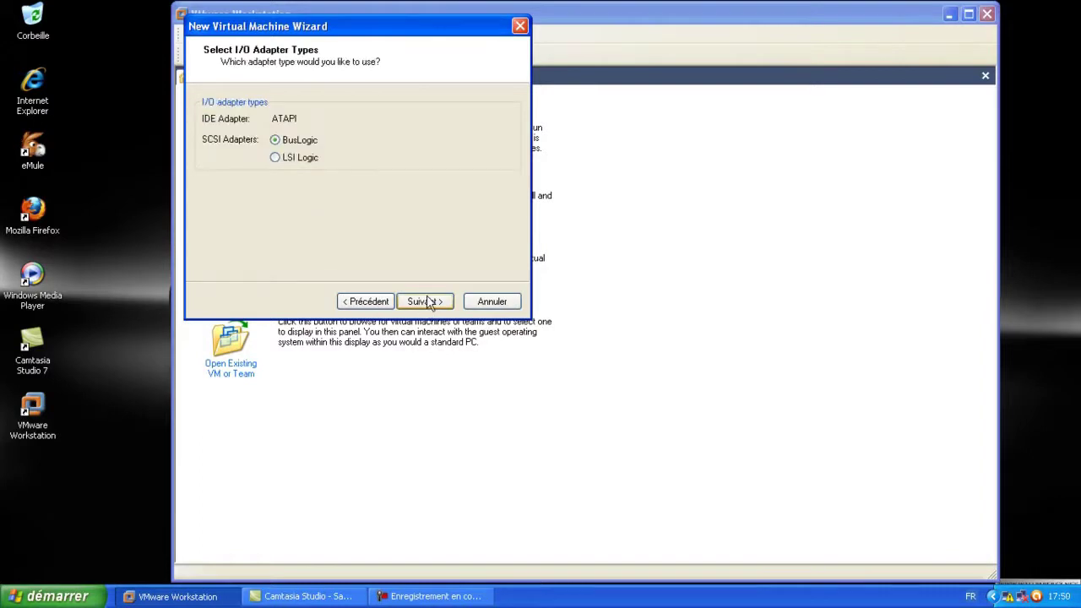
left_click(430, 303)
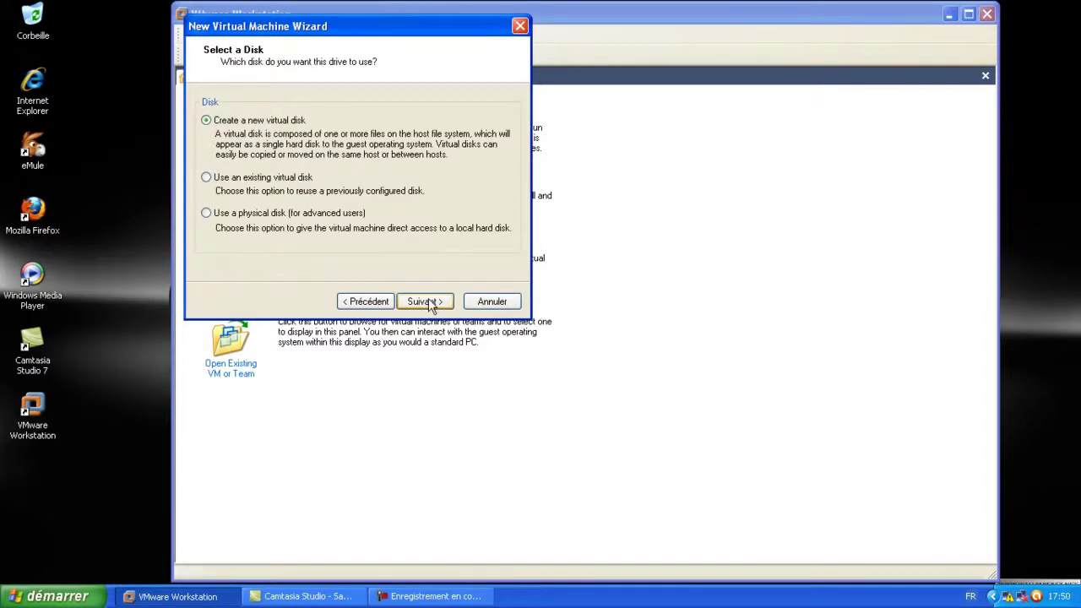
Create a new 10 GB virtual disk with all disk space allocated now and finish the wizard
left_click(425, 302)
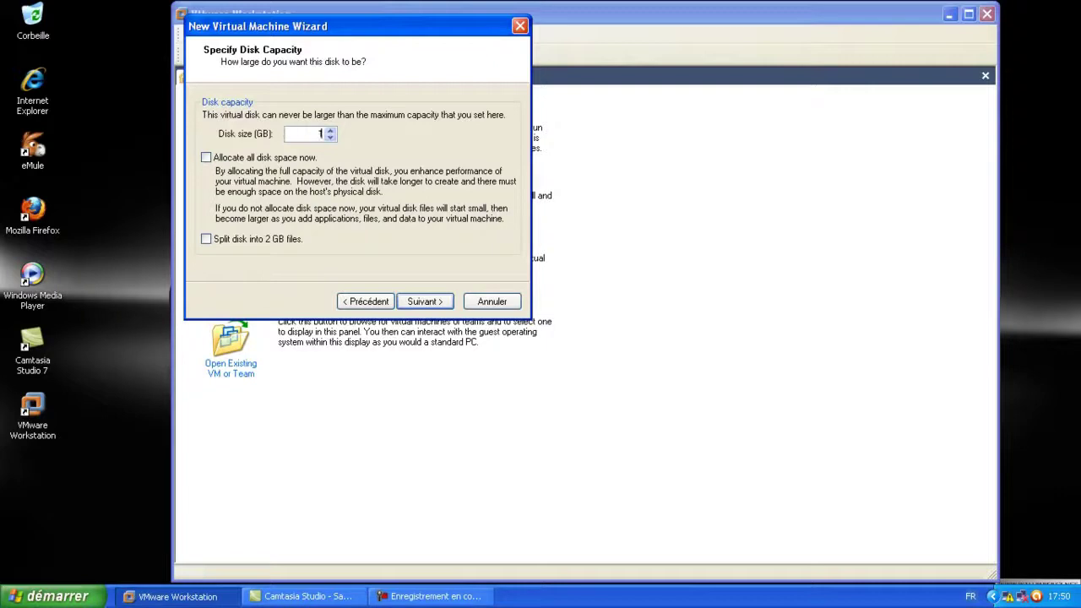
left_click(207, 157)
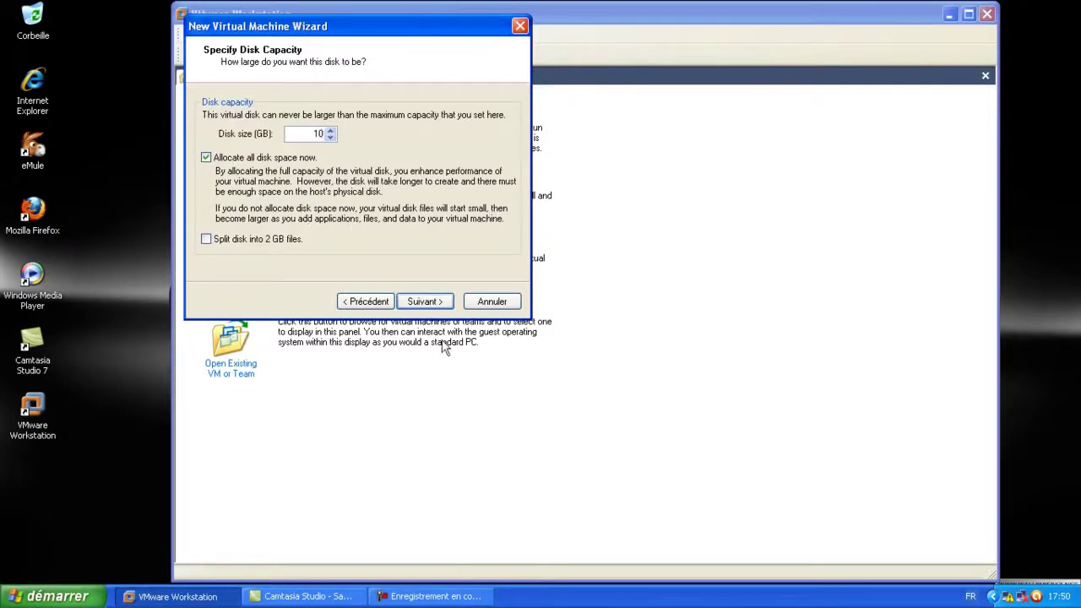
left_click(424, 302)
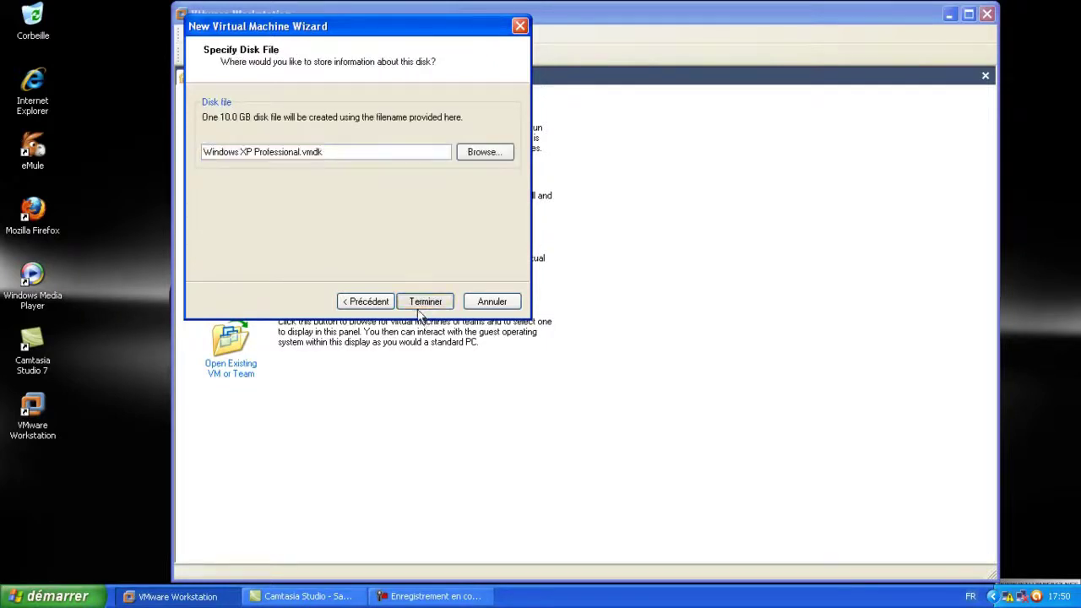
left_click(424, 303)
left_click(53, 597)
left_click(54, 596)
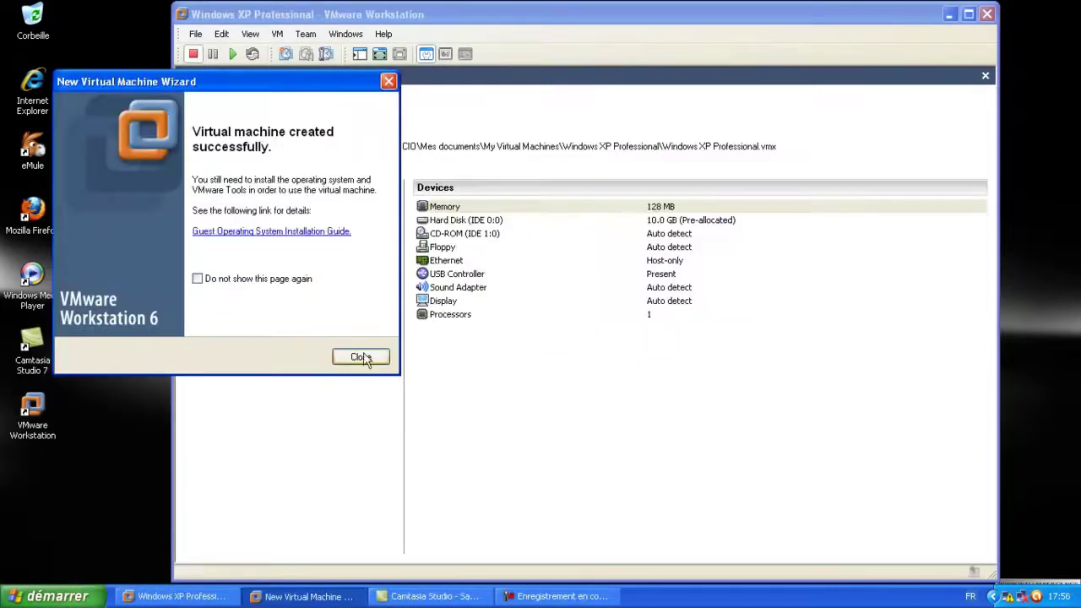
Turn off Connect at power on for the Sound Adapter and the Floppy drive
left_click(363, 359)
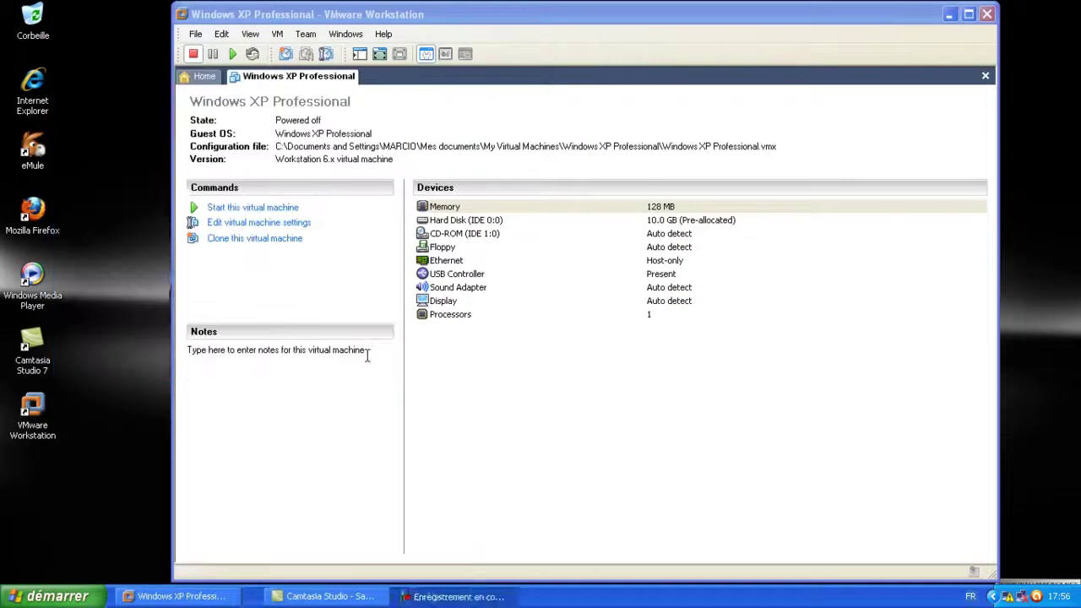
double_click(455, 288)
left_click(388, 207)
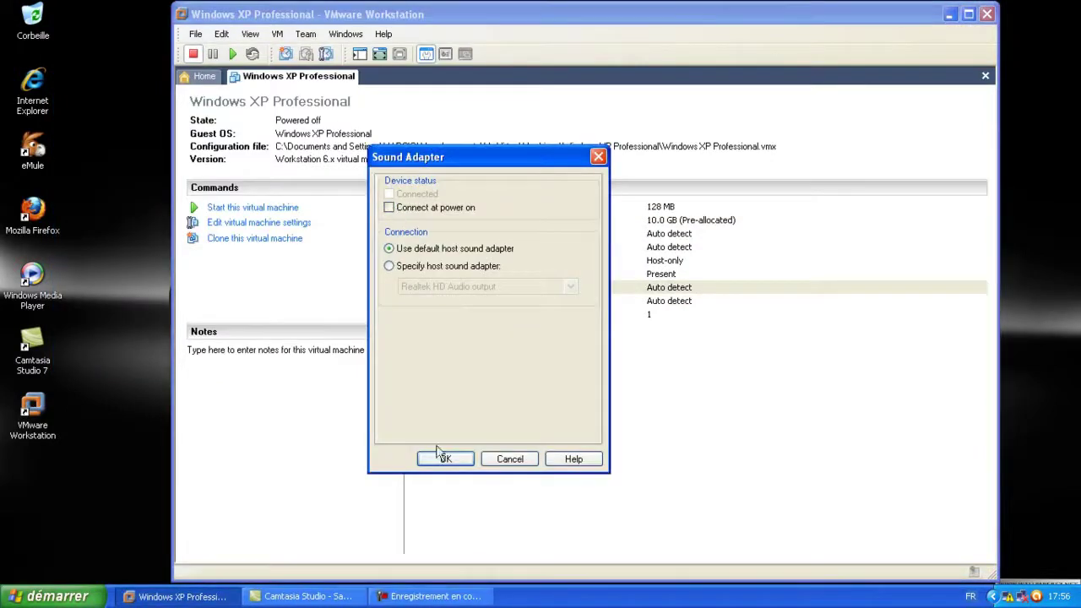
left_click(445, 458)
double_click(443, 247)
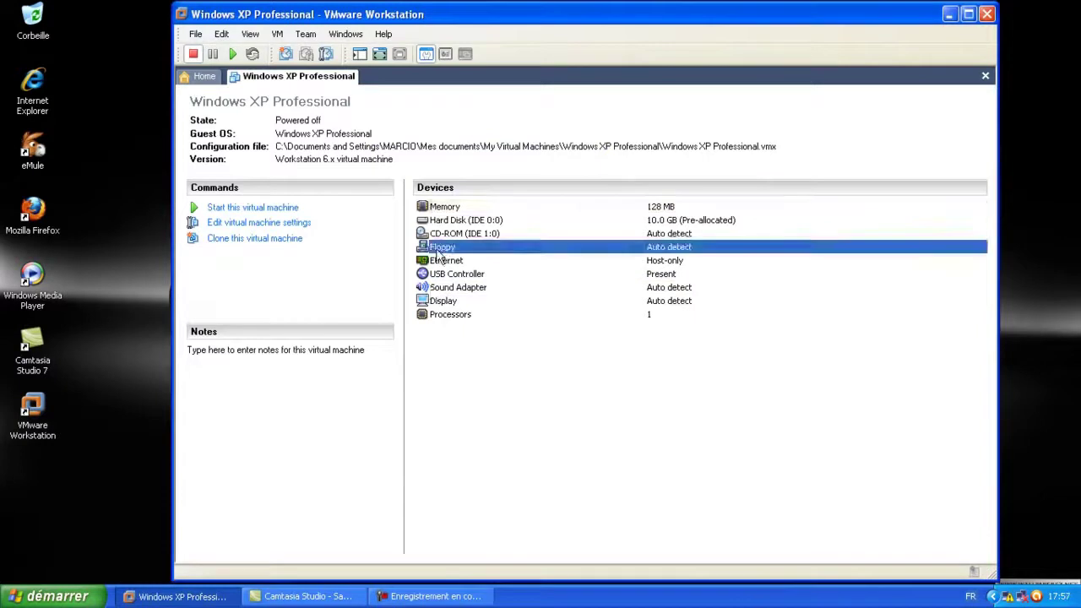
left_click(390, 208)
left_click(443, 457)
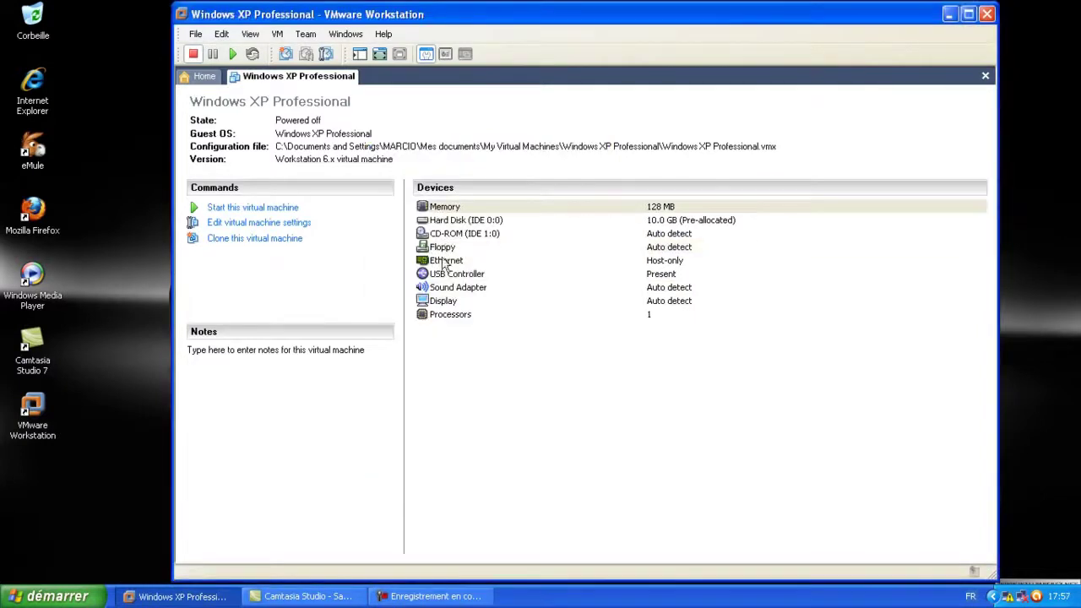
Review the Ethernet settings and keep host-only networking
left_click(447, 265)
double_click(448, 263)
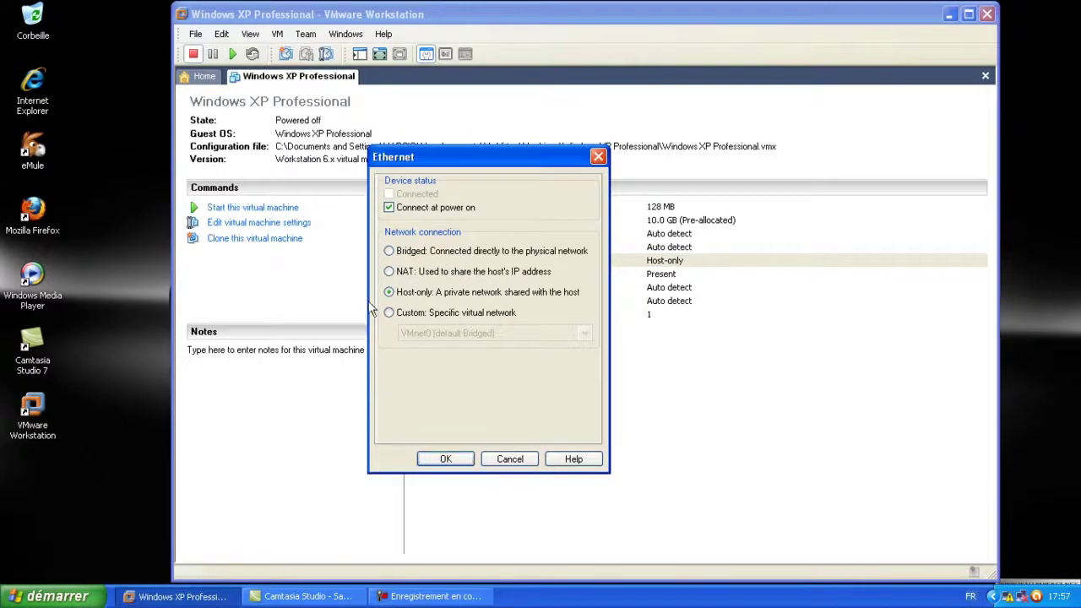
left_click(401, 315)
left_click(585, 333)
left_click(390, 311)
left_click(388, 291)
left_click(446, 459)
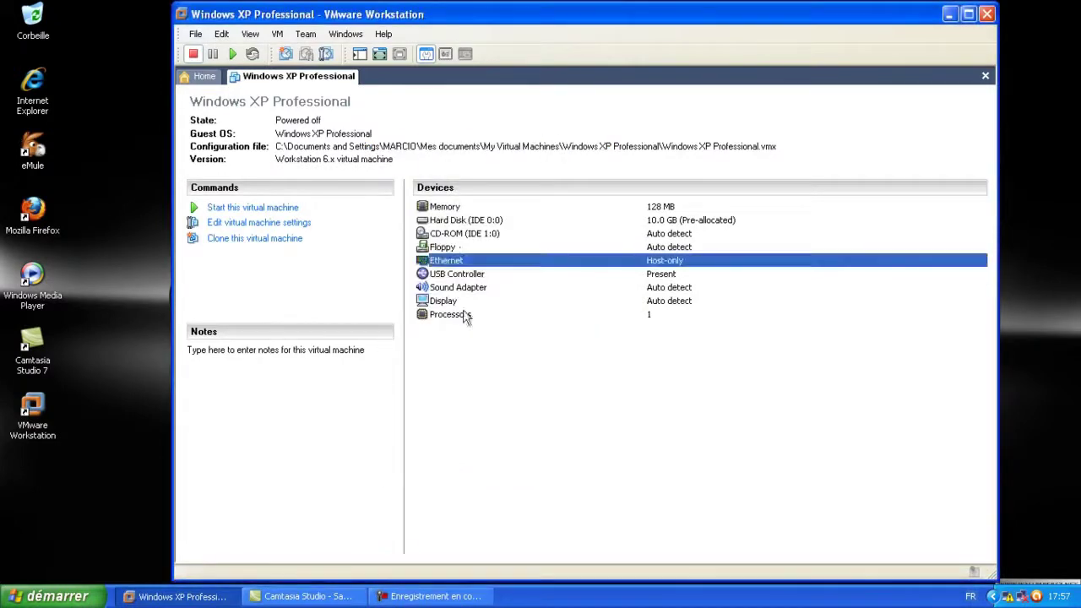
Point the CD-ROM to the Windows XP SP3 ISO in C:\Program Files\eMule\Incoming and power on
double_click(458, 235)
left_click(391, 318)
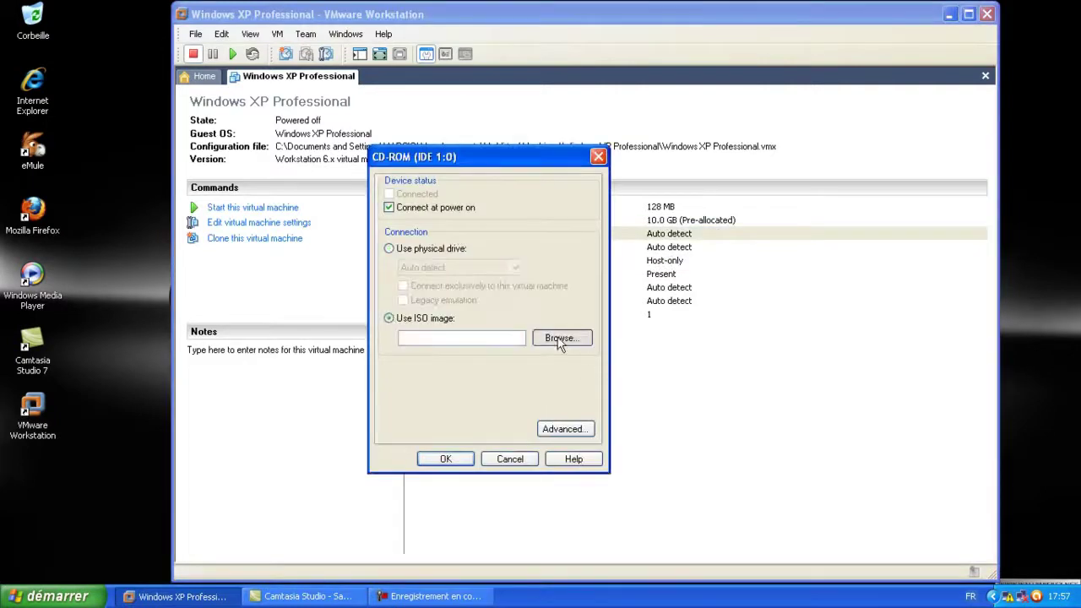
left_click(560, 338)
left_click(290, 268)
double_click(368, 86)
double_click(368, 167)
double_click(356, 233)
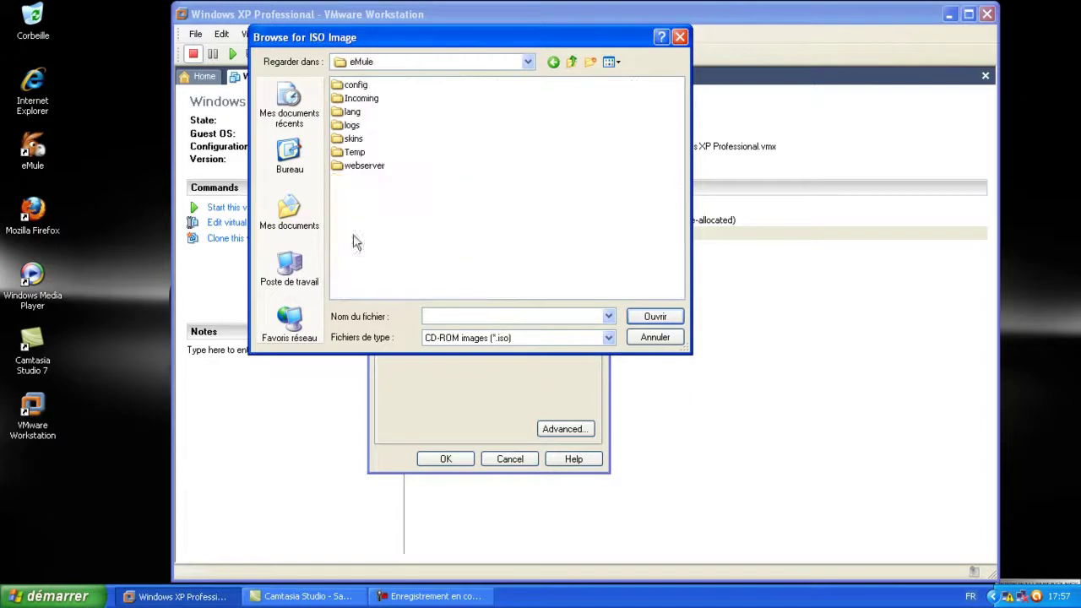
double_click(358, 100)
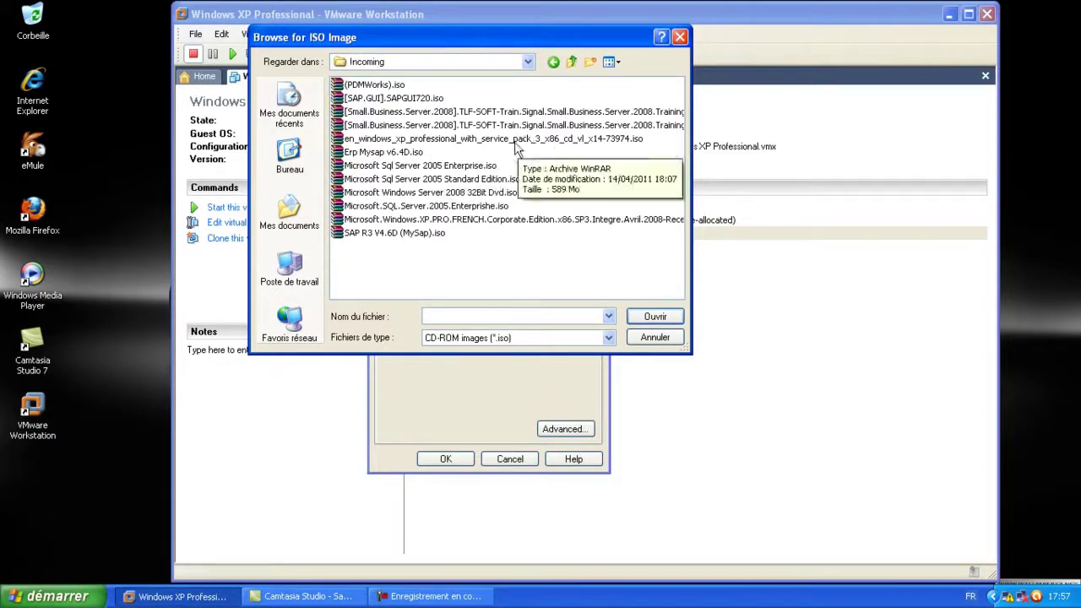
left_click(528, 139)
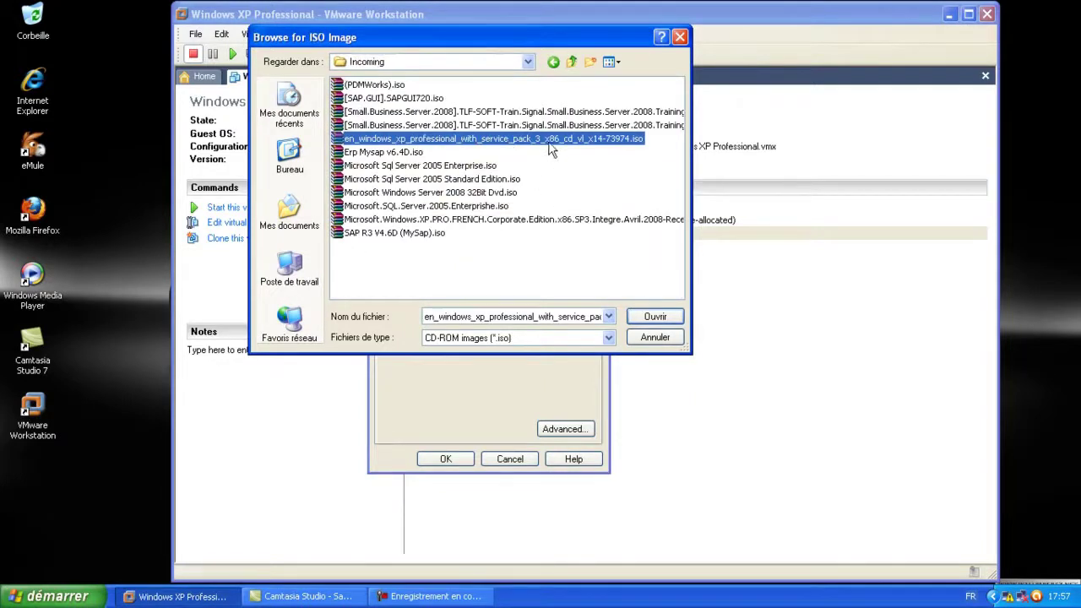
left_click(656, 318)
left_click(467, 456)
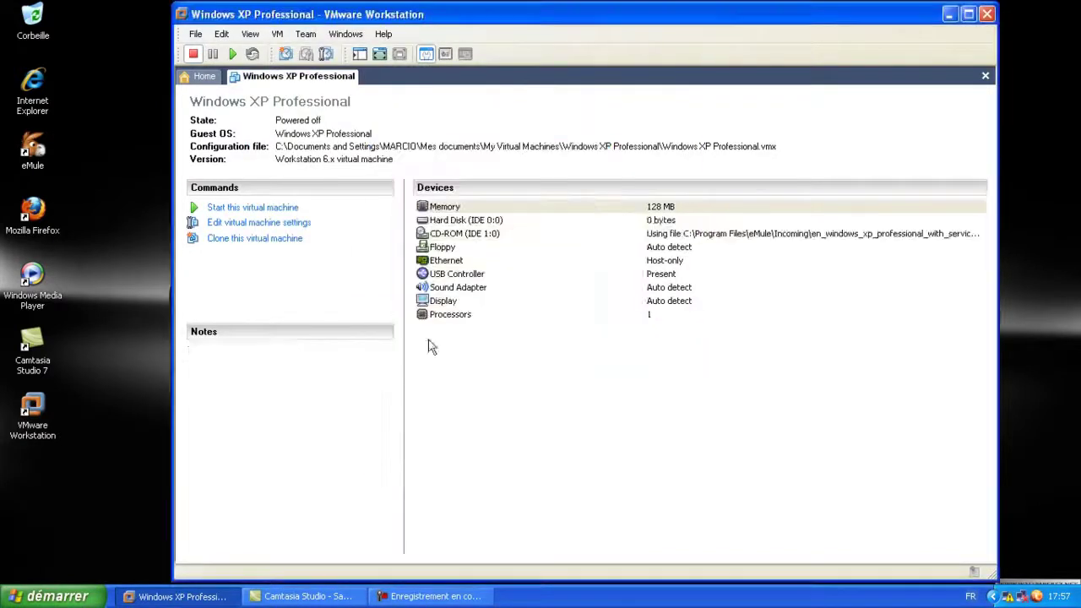
left_click(245, 208)
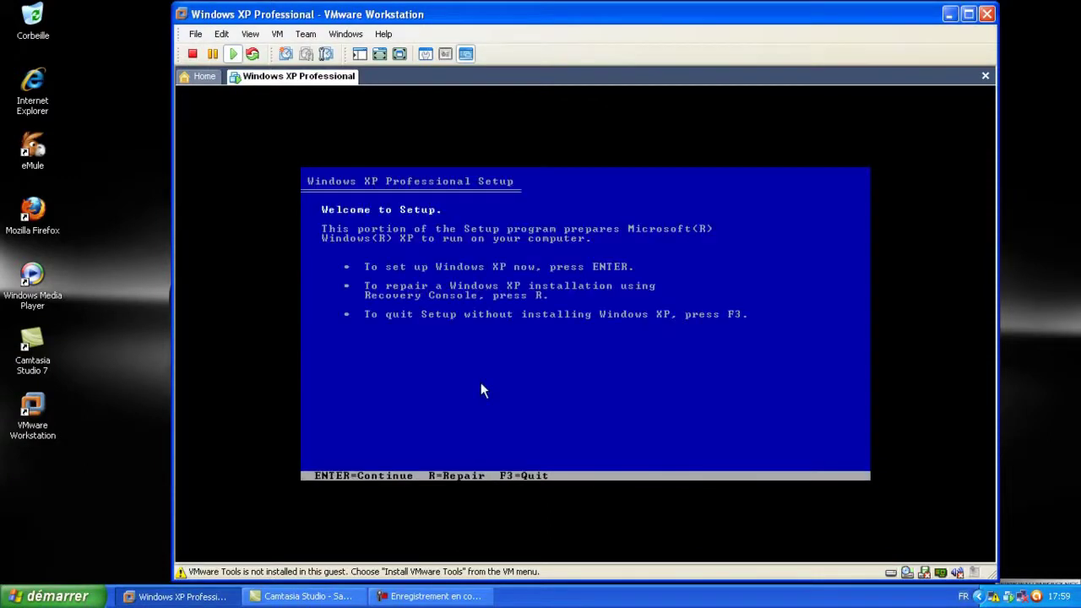
Accept the XP licence with F8, create the partition and install Windows on quick NTFS formatting
left_click(483, 390)
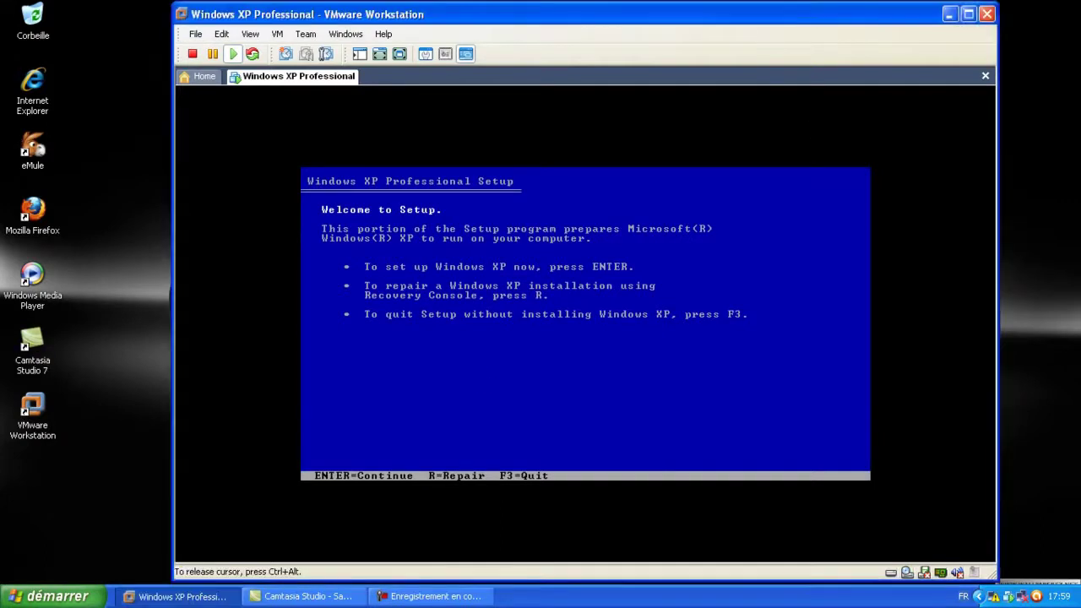
key("Return")
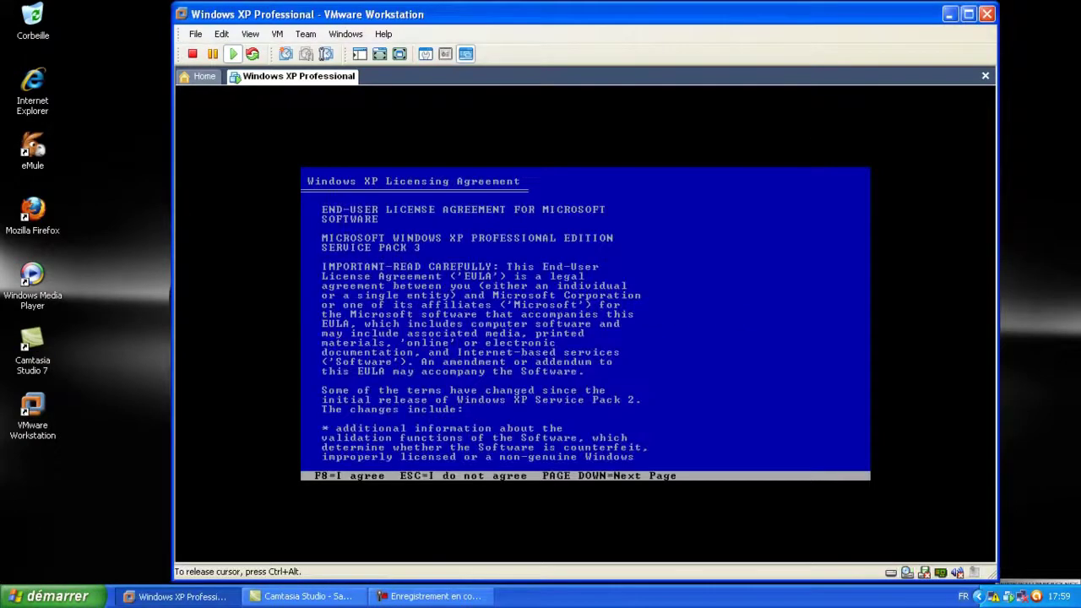
key("F8")
key("Return")
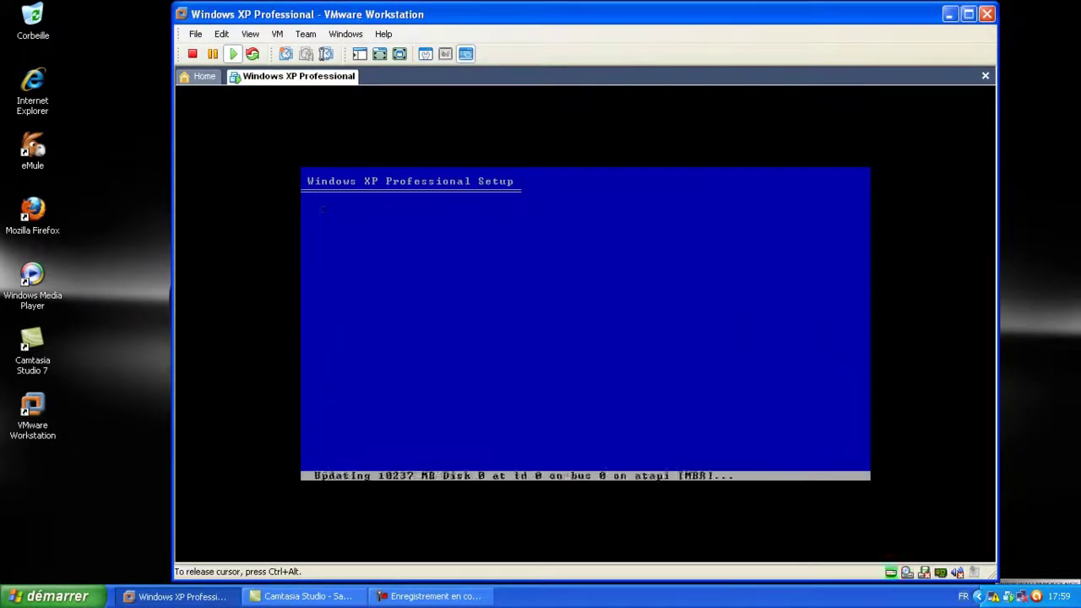
key("Up")
key("Up")
key("Return")
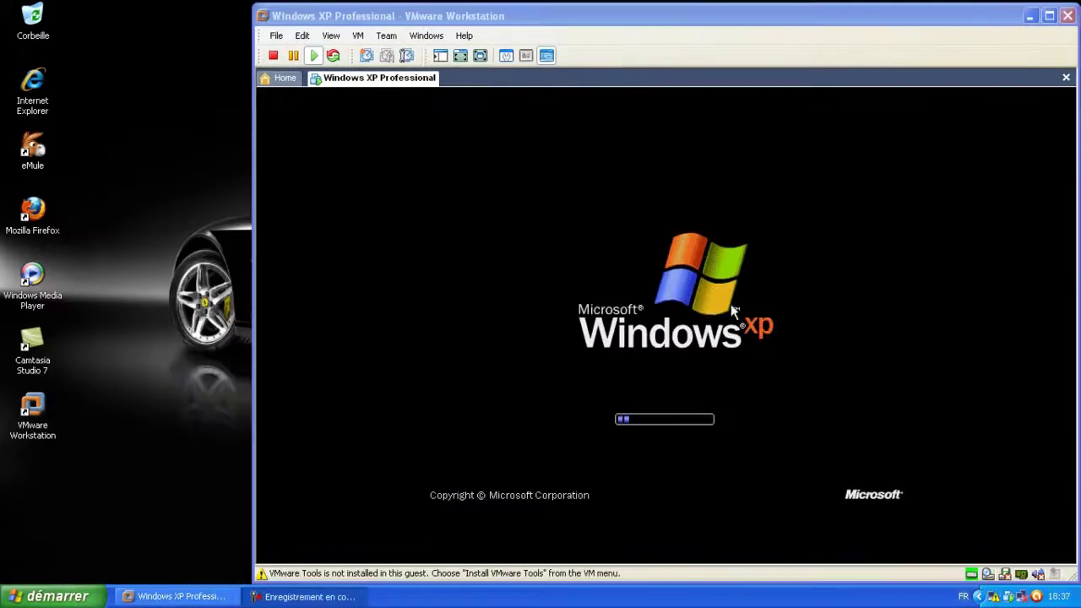
left_click(732, 308)
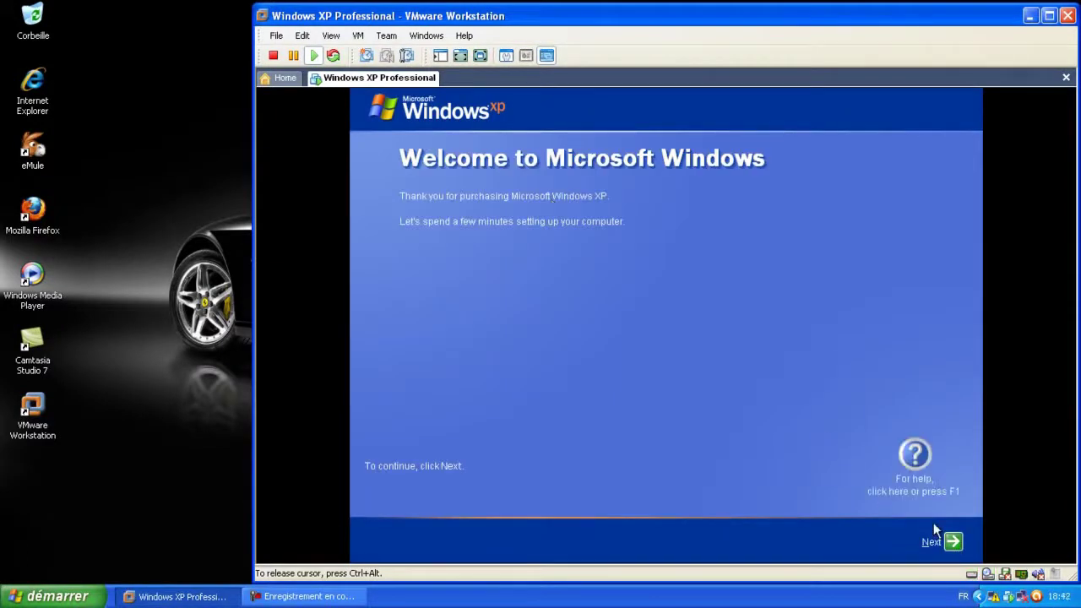
In the first-run wizard, decline automatic updates, skip the internet check and decline registration
left_click(948, 541)
left_click(473, 355)
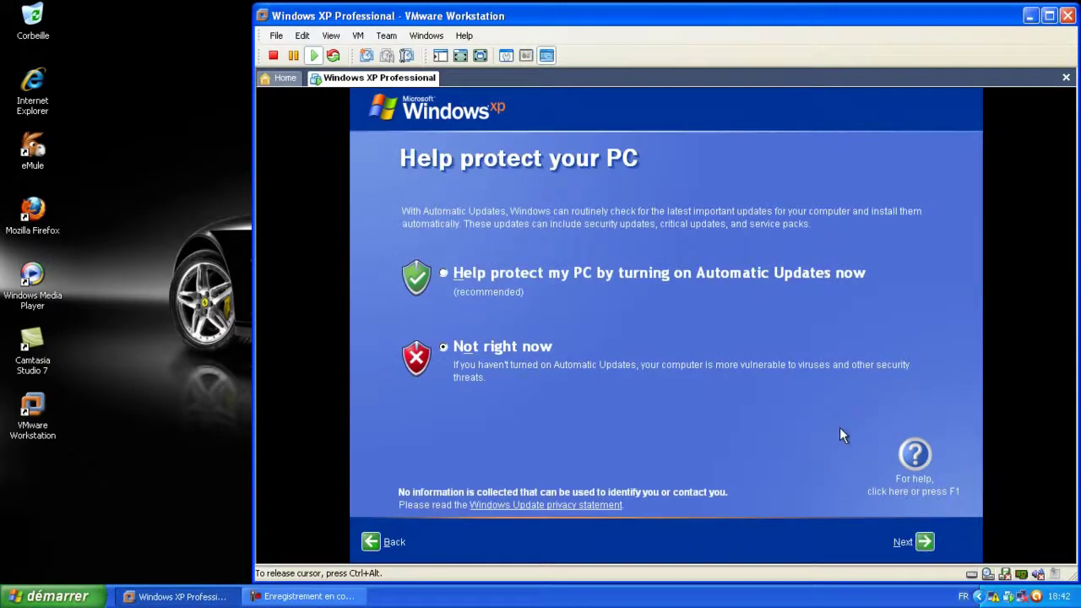
left_click(925, 543)
left_click(900, 538)
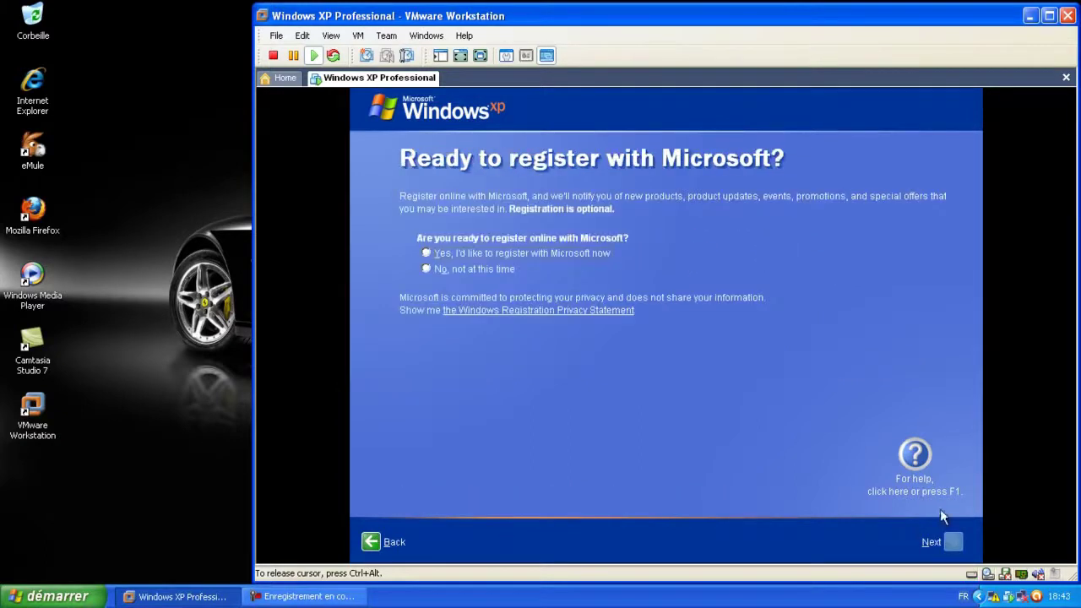
left_click(425, 269)
left_click(937, 541)
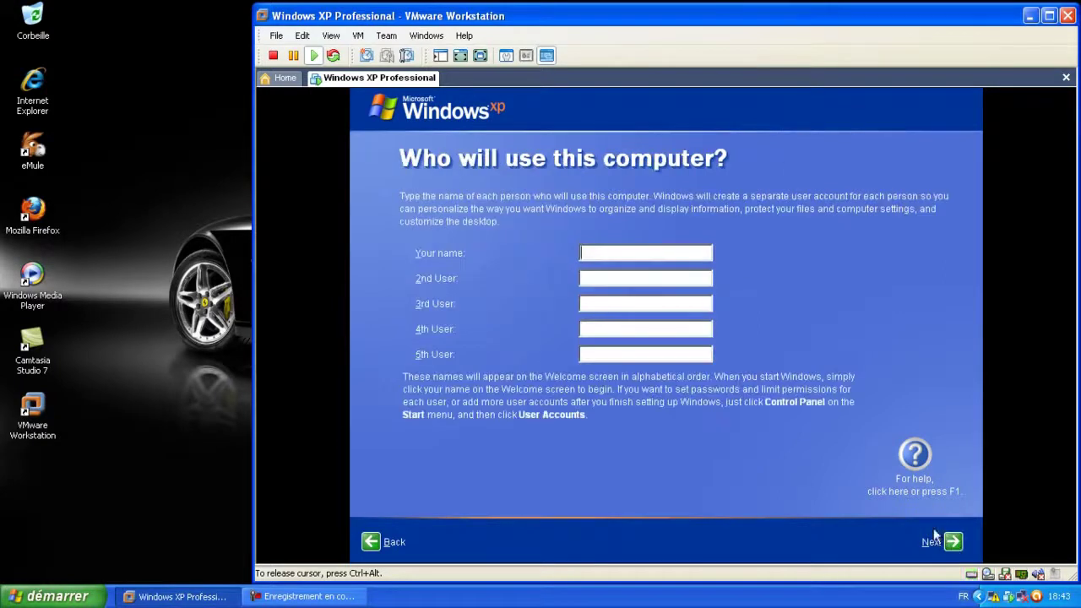
Enter the computer's user name and complete Windows XP setup
type("Marla")
type("t")
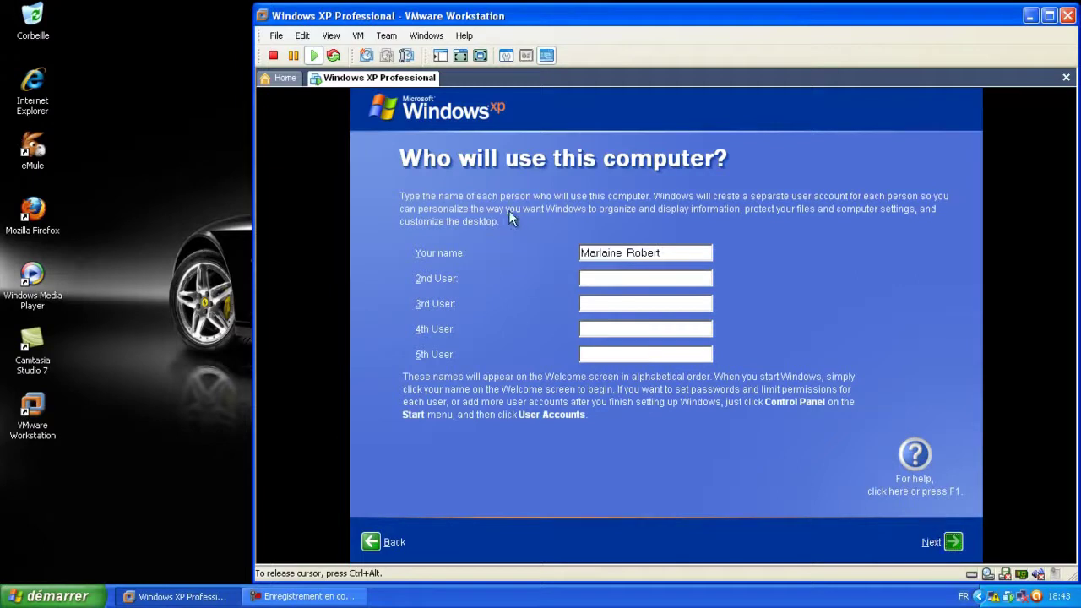
key("Return")
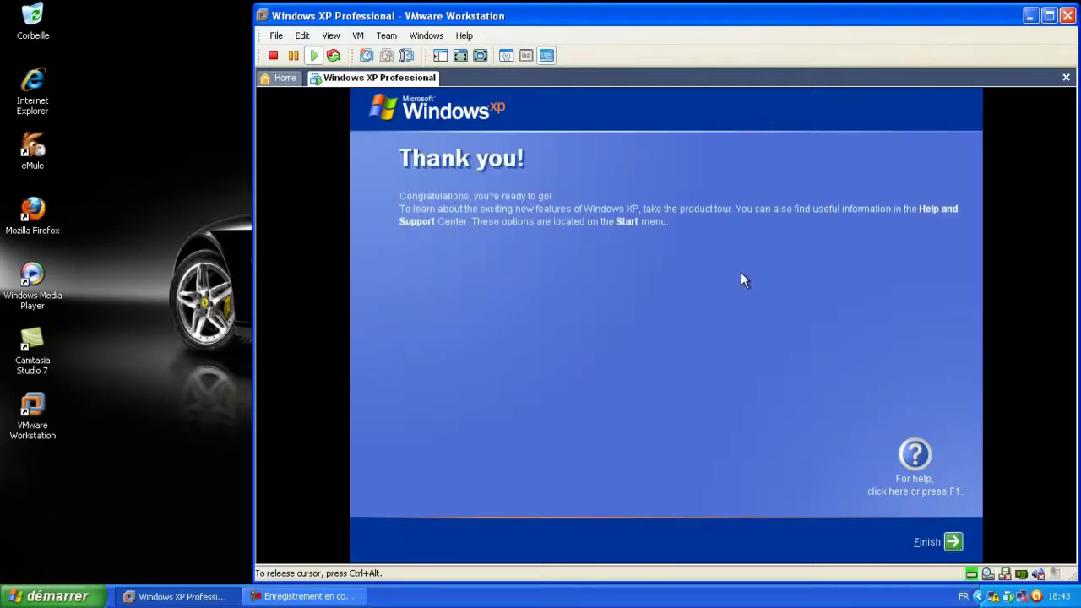
left_click(955, 543)
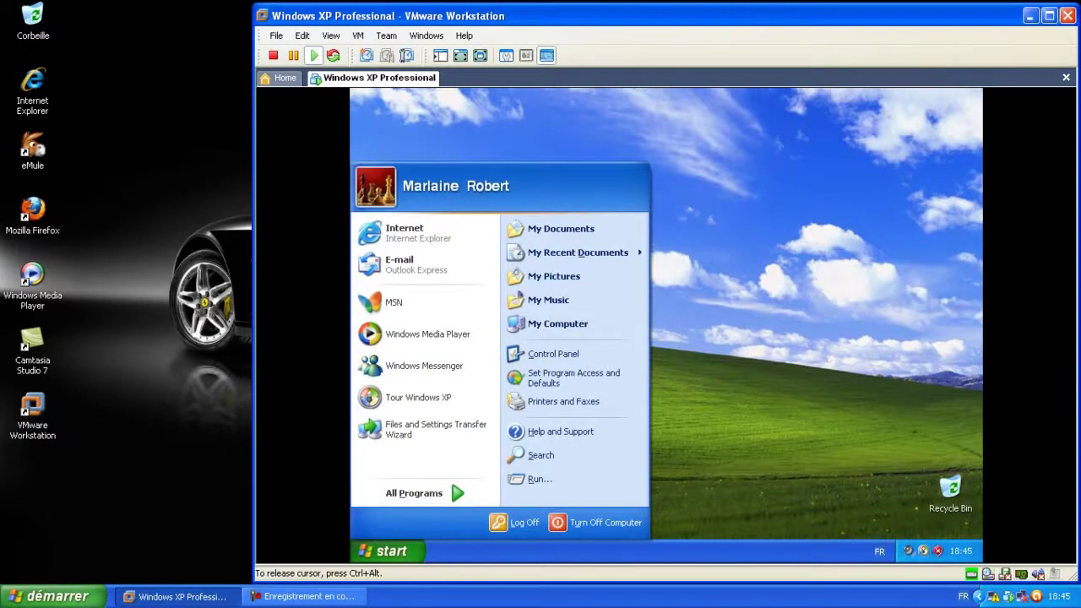
Dismiss the tour balloon and shut down the Windows XP guest via Start > Turn Off Computer
key("ctrl+alt")
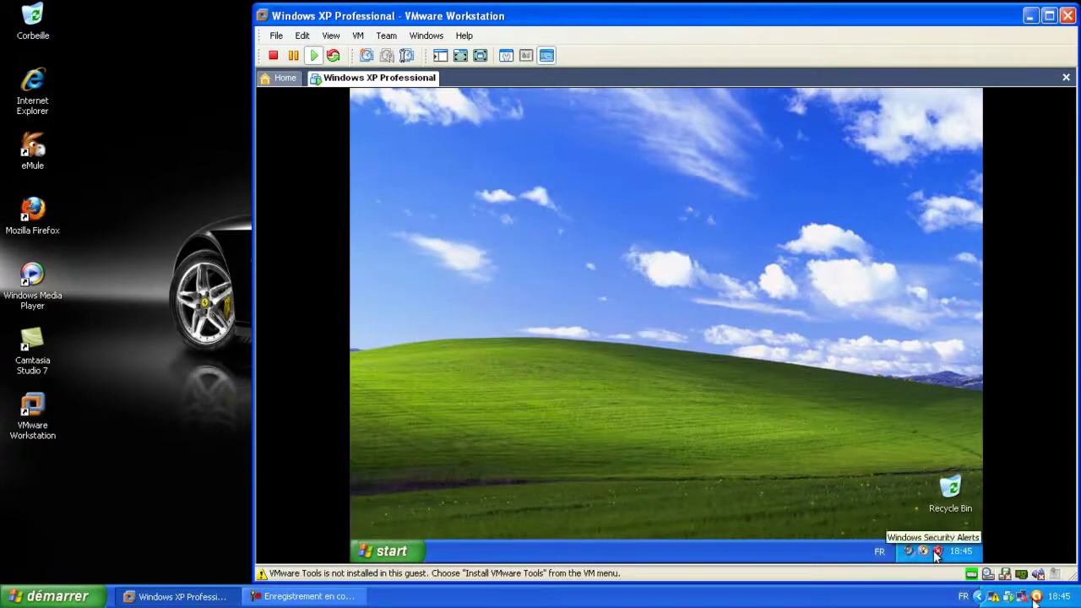
left_click(938, 507)
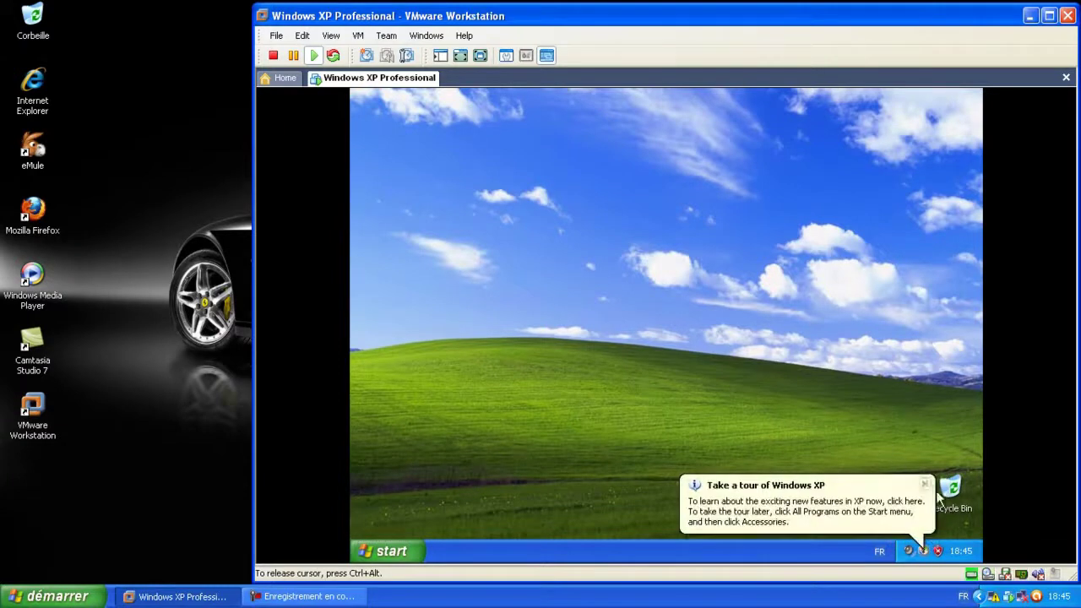
left_click(926, 486)
left_click(388, 551)
left_click(582, 519)
left_click(663, 274)
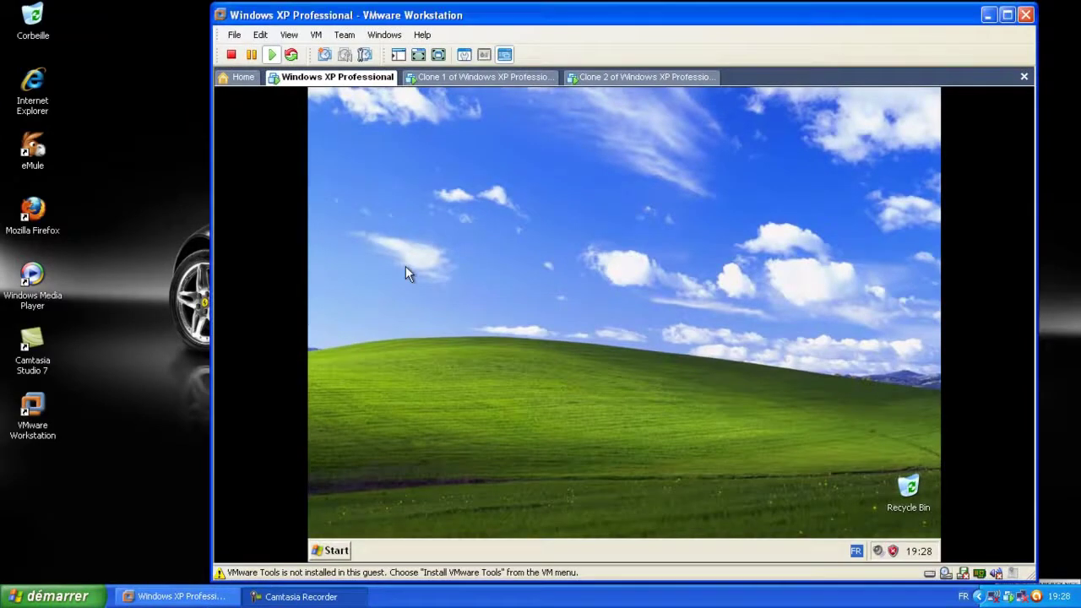
Check the guest's computer name in My Computer's System Properties, then release input to the host
left_click(376, 249)
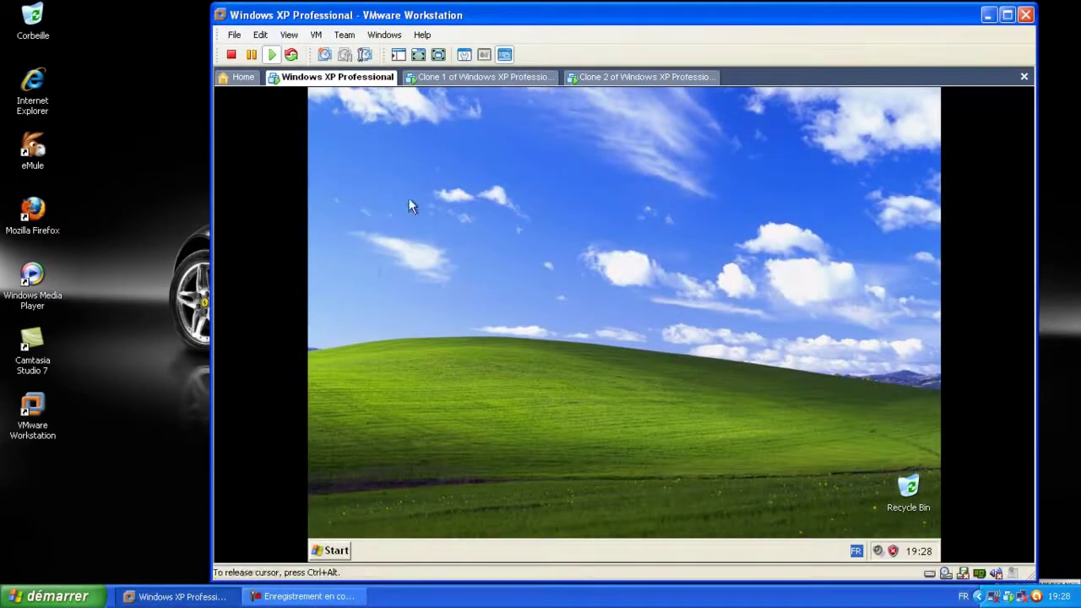
left_click(336, 550)
left_click(335, 551)
left_click(333, 552)
left_click(517, 331)
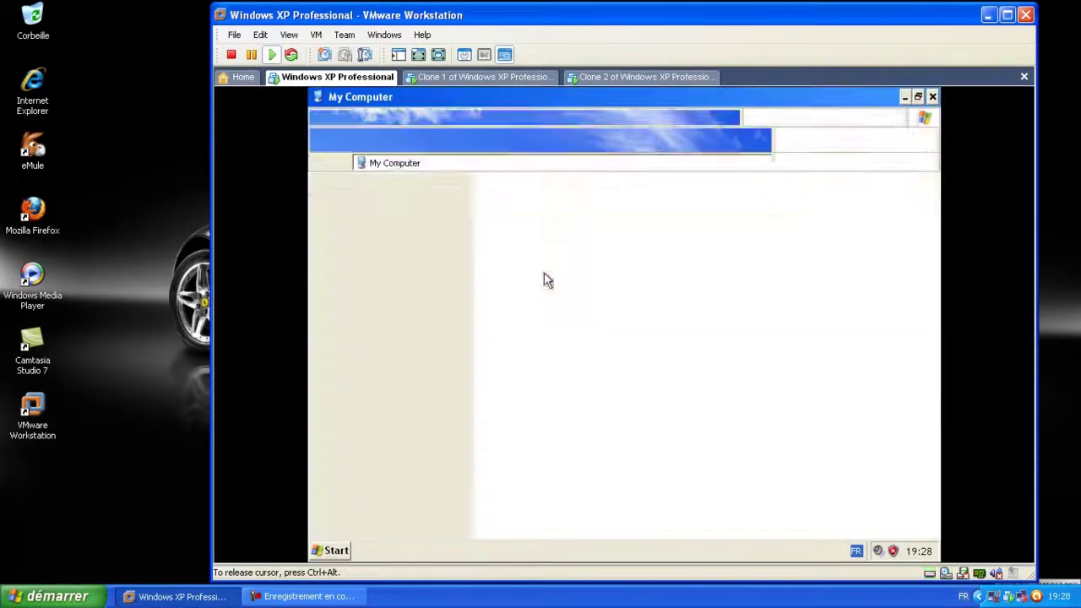
right_click(639, 437)
left_click(690, 527)
left_click(933, 96)
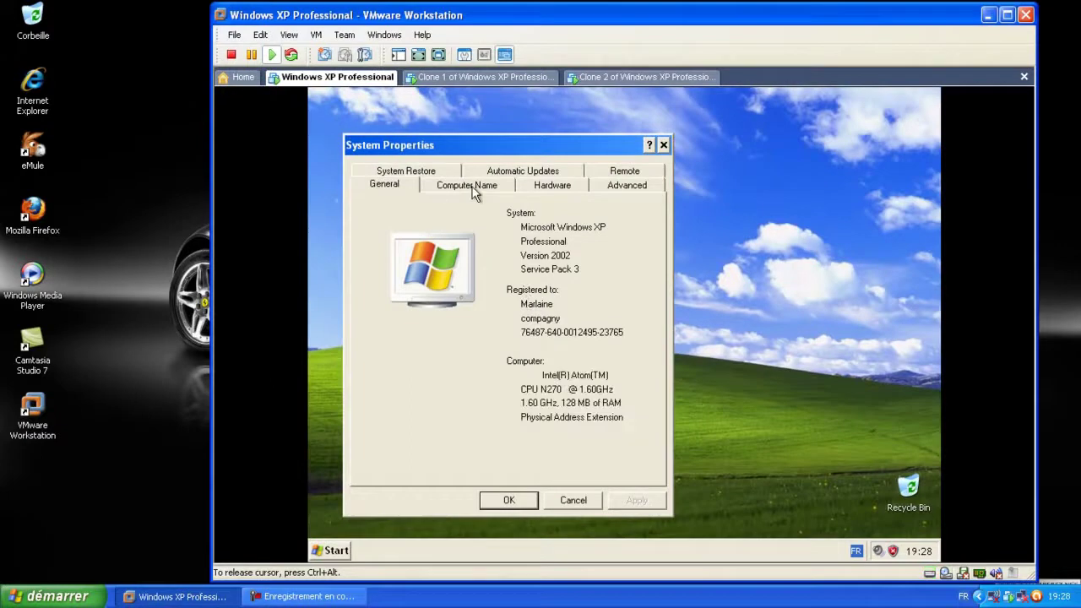
left_click(473, 189)
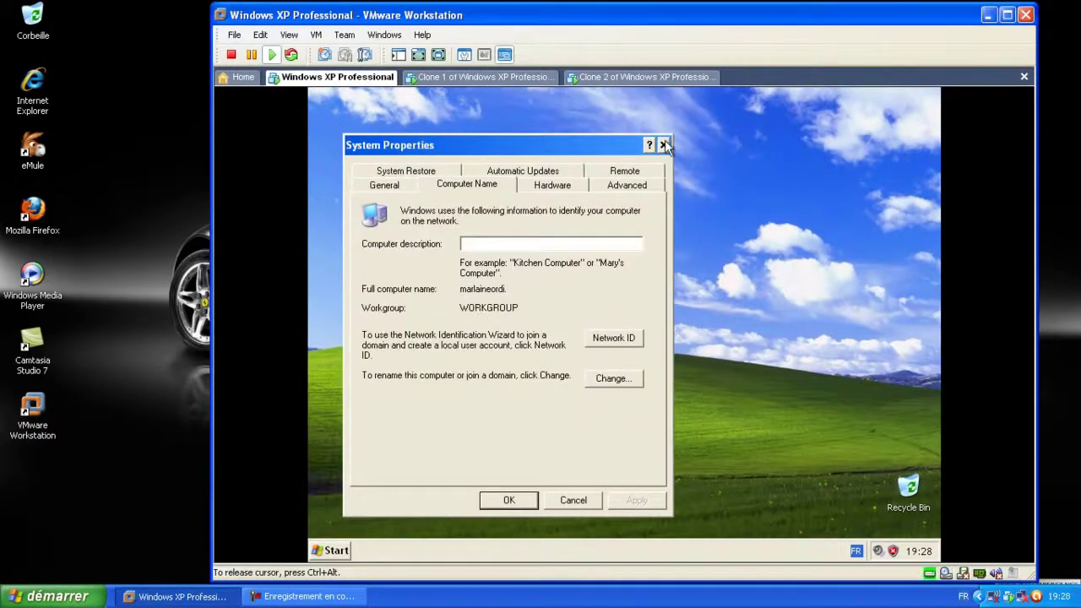
left_click(664, 144)
key("ctrl+alt")
In Clone 1, rename the administrator account in User Accounts to a new user name
left_click(473, 78)
left_click(644, 90)
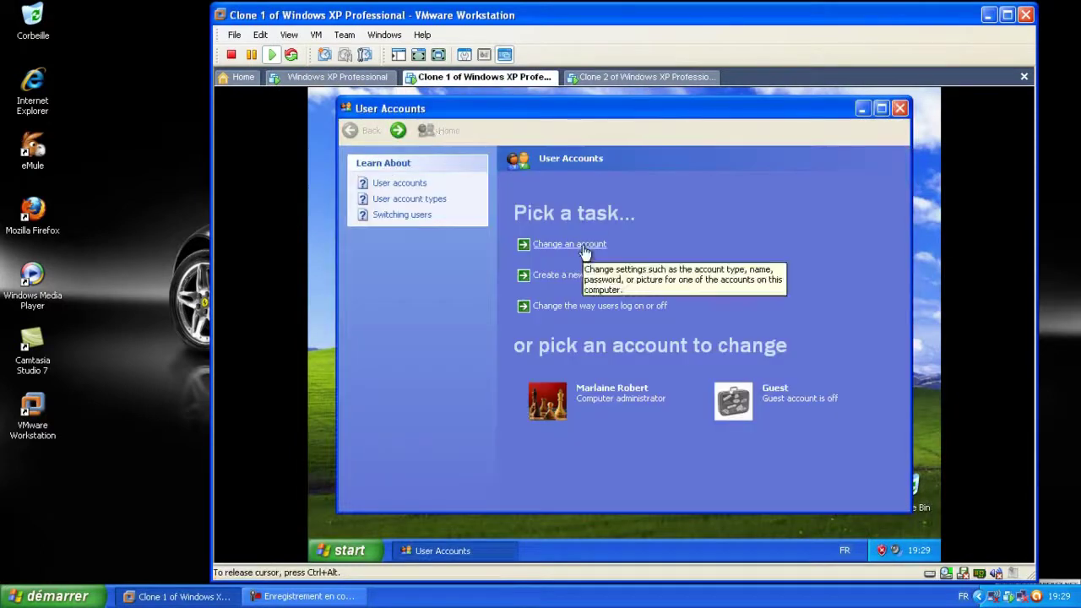
left_click(586, 252)
left_click(557, 224)
left_click(544, 215)
double_click(544, 215)
type("Ma")
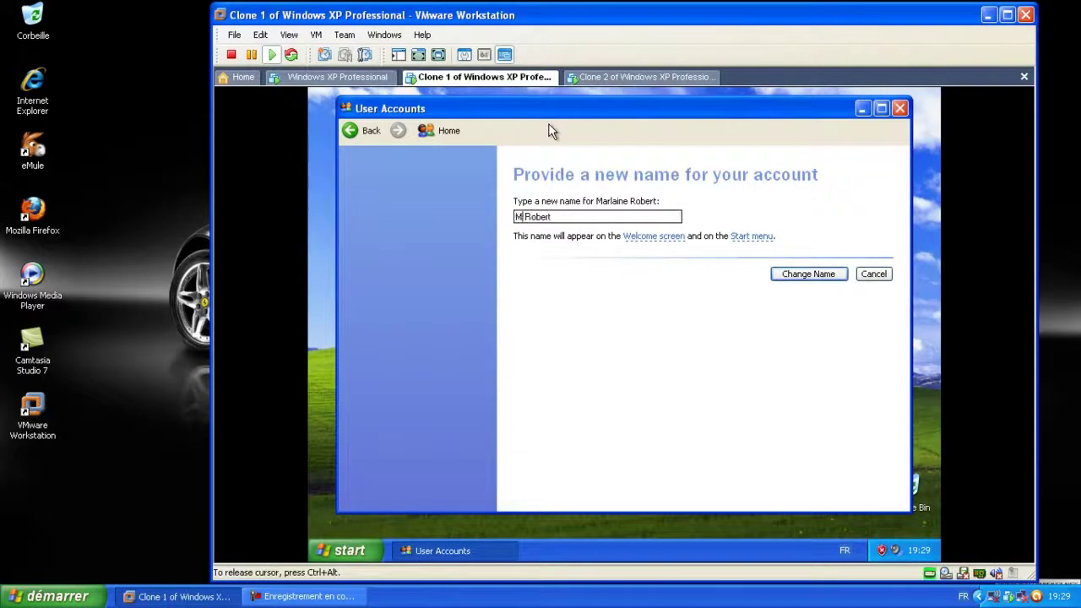
type("urice")
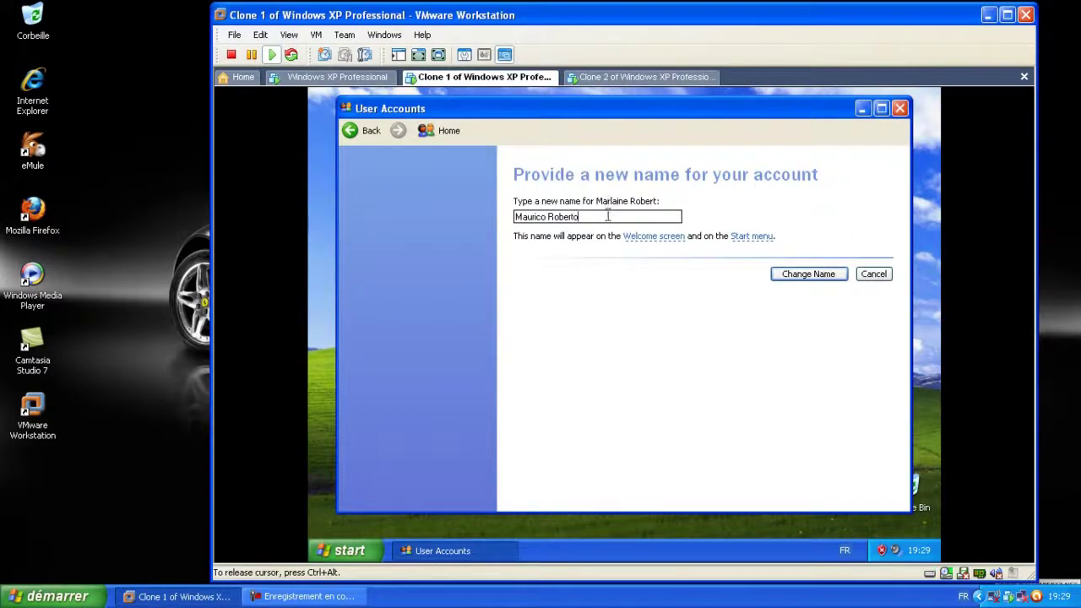
left_click(816, 273)
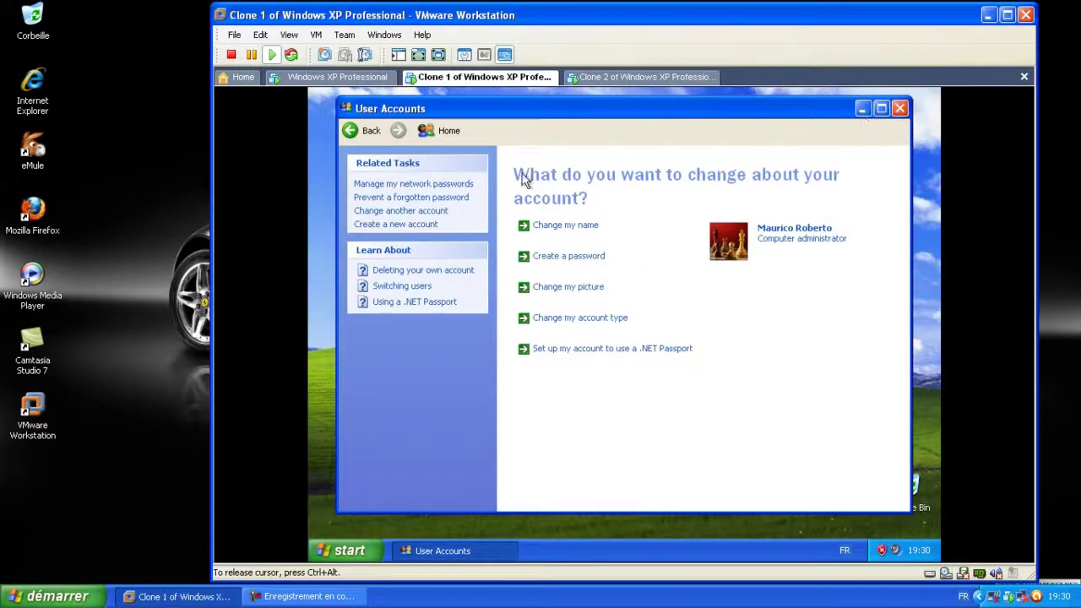
left_click(899, 108)
left_click(349, 547)
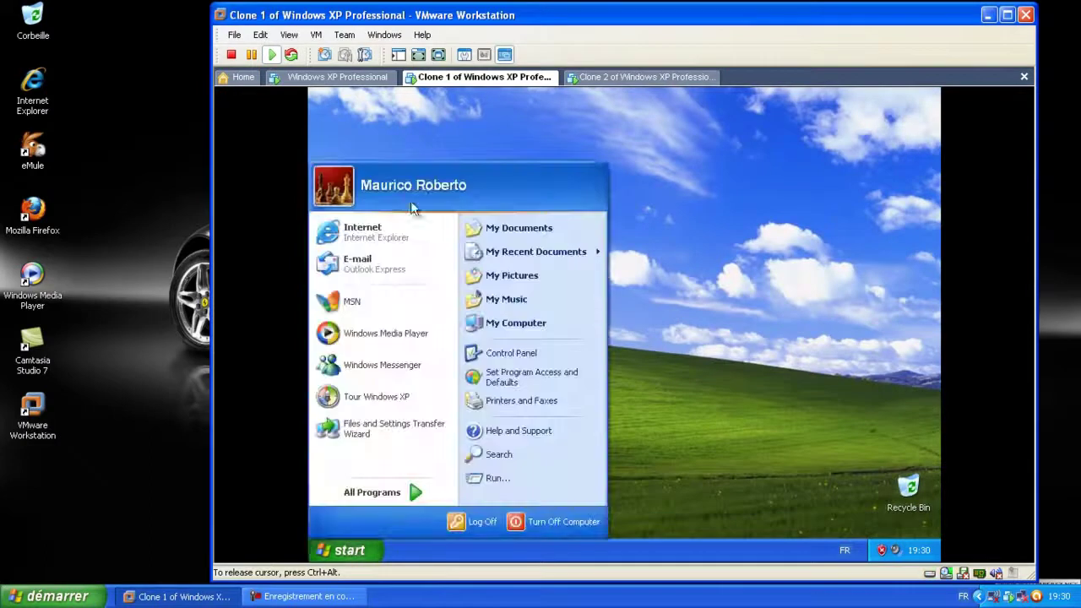
left_click(540, 322)
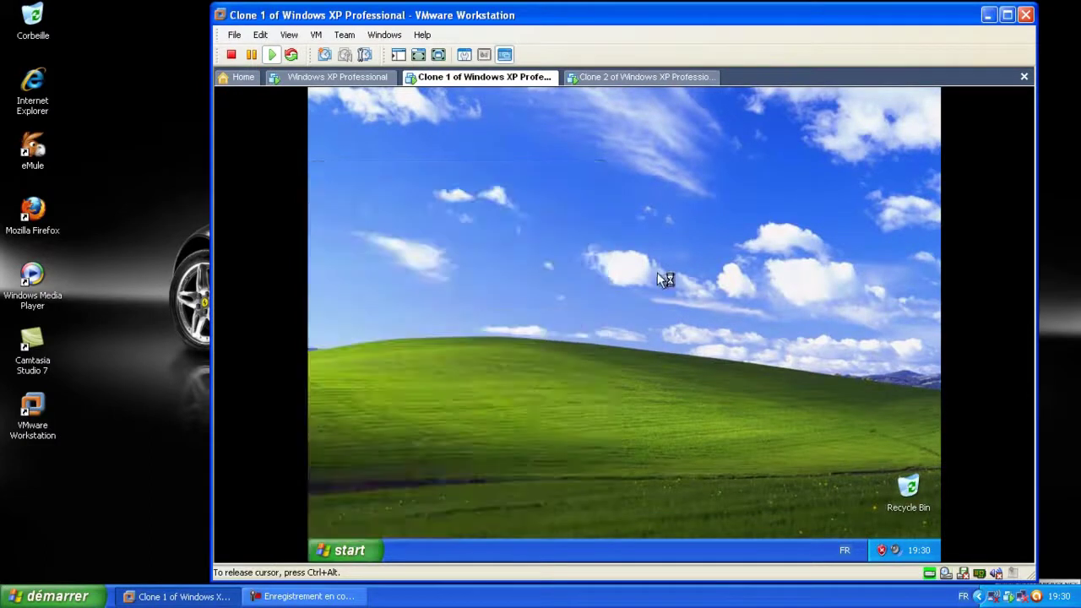
Open Clone 1's System Properties from My Computer and view its Computer Name tab
left_click(520, 307)
right_click(608, 465)
left_click(663, 452)
left_click(930, 97)
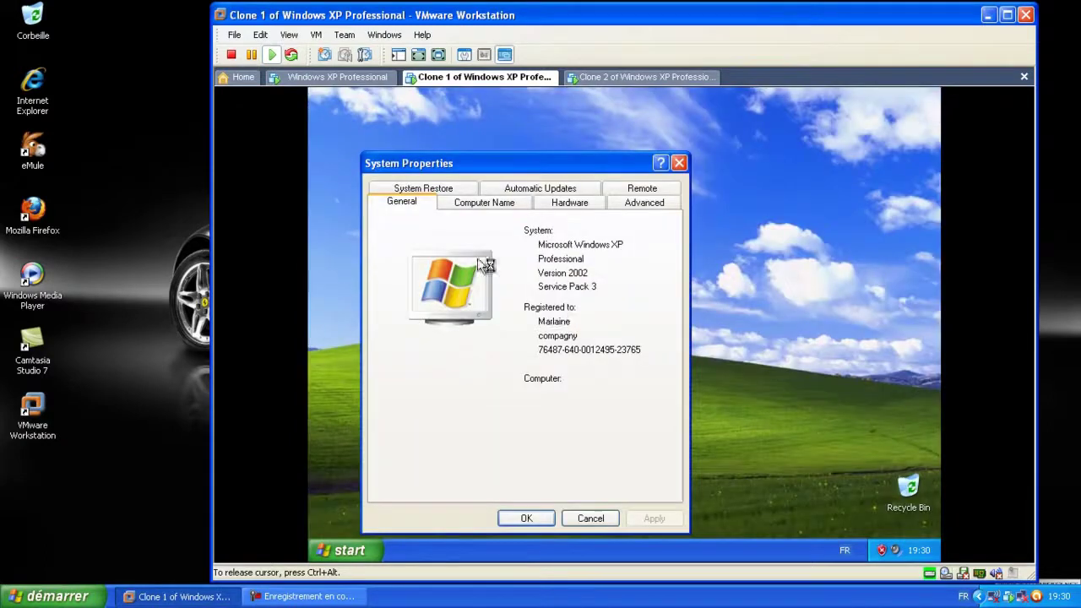
left_click(489, 206)
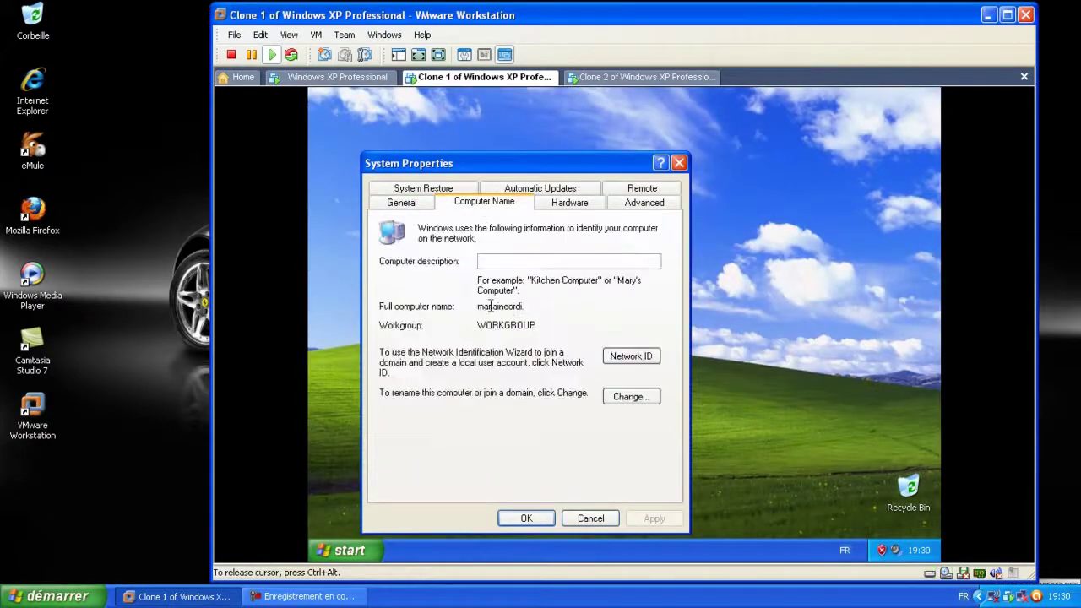
Edit the computer name to match the new user, apply it, and decline the restart
left_click(632, 396)
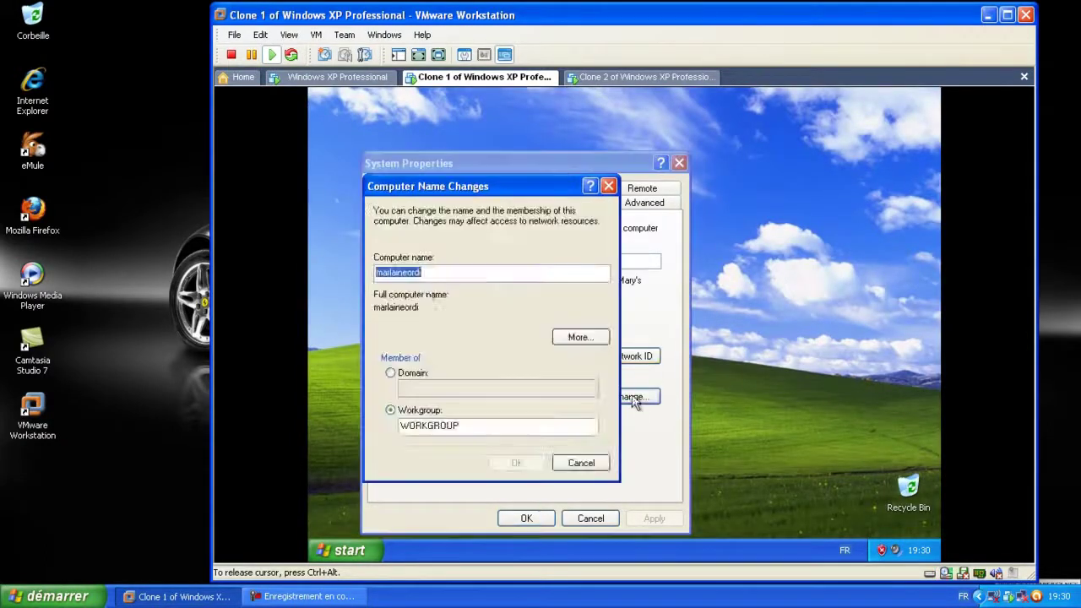
left_click(408, 272)
key("BackSpace")
key("BackSpace")
key("BackSpace")
key("BackSpace")
key("BackSpace")
key("BackSpace")
key("BackSpace")
type("auricio")
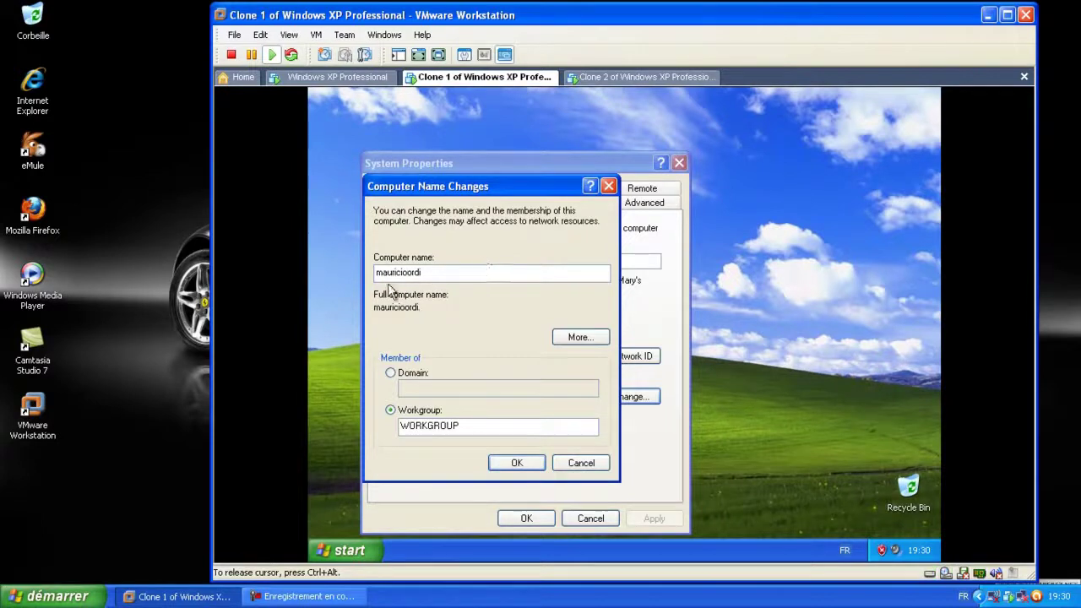
left_click(513, 464)
left_click(516, 463)
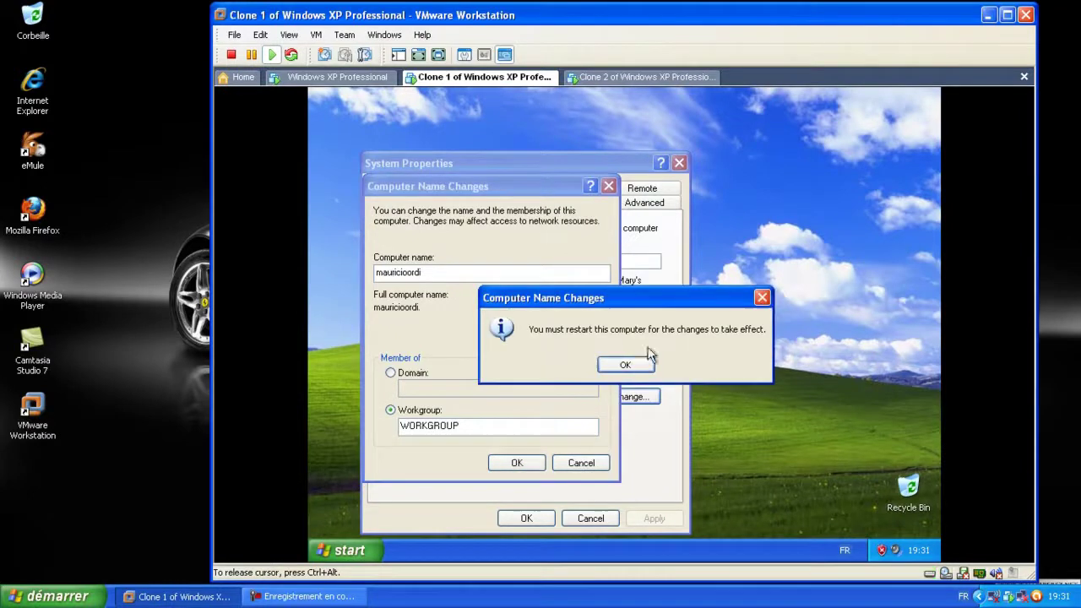
left_click(625, 365)
left_click(526, 517)
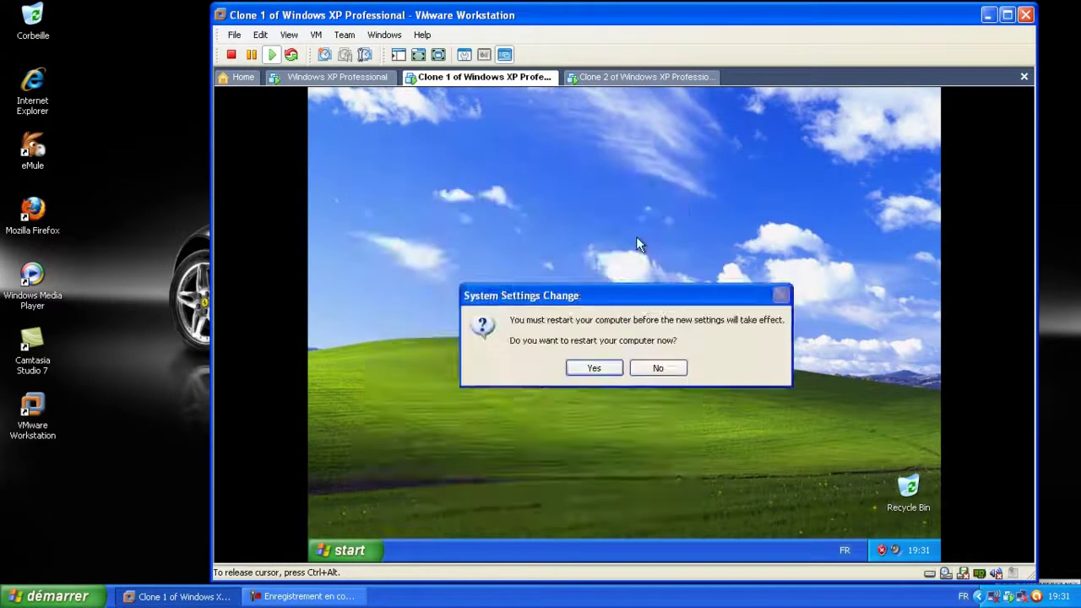
left_click(658, 372)
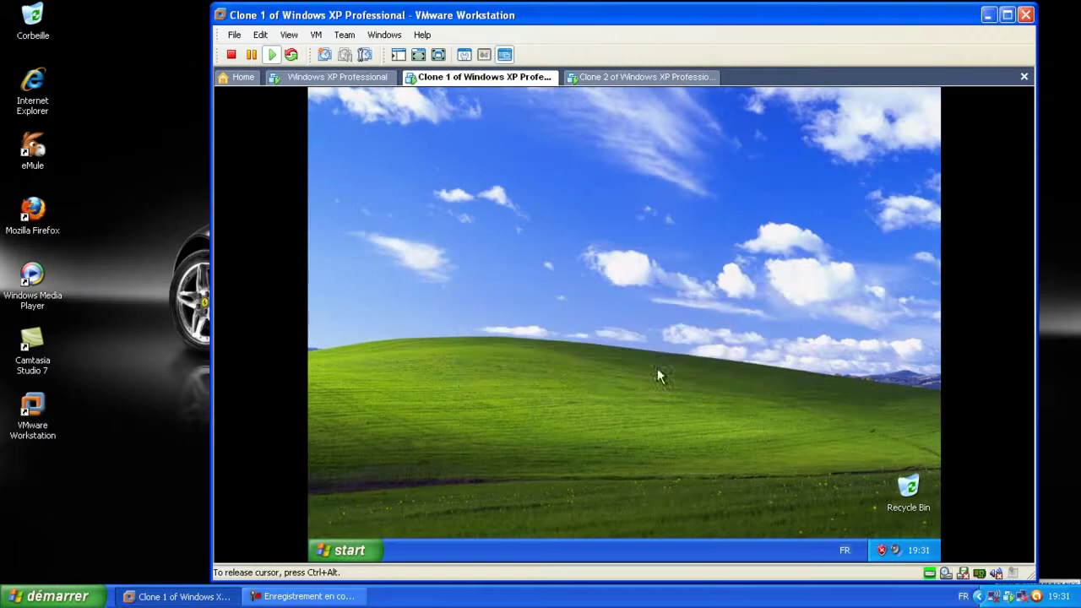
On Clone 2, open the administrator account's Change my name page and enter a new first name
left_click(640, 78)
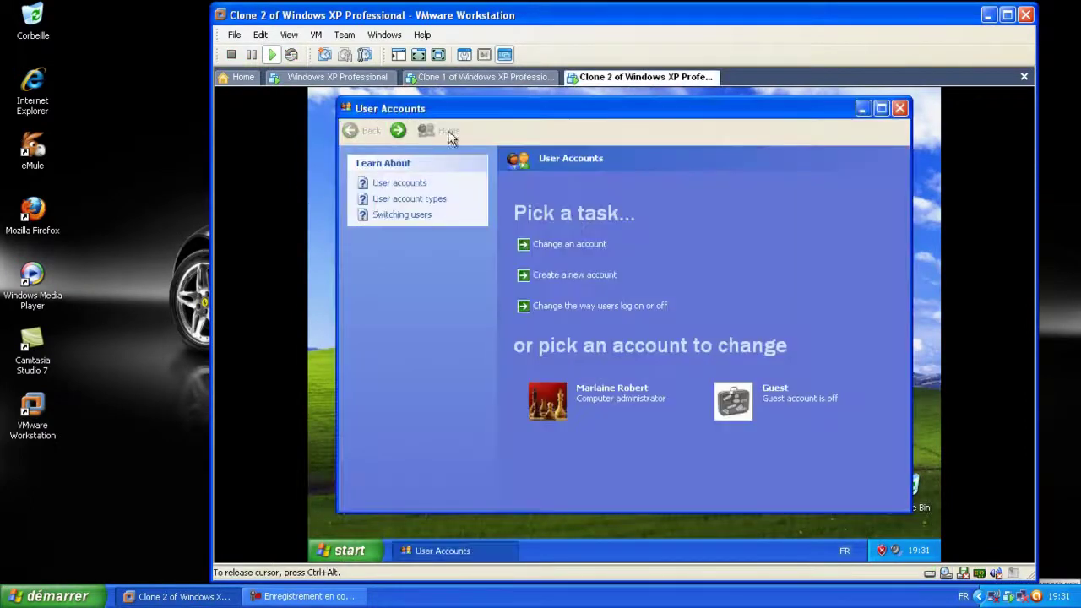
left_click(532, 244)
left_click(596, 234)
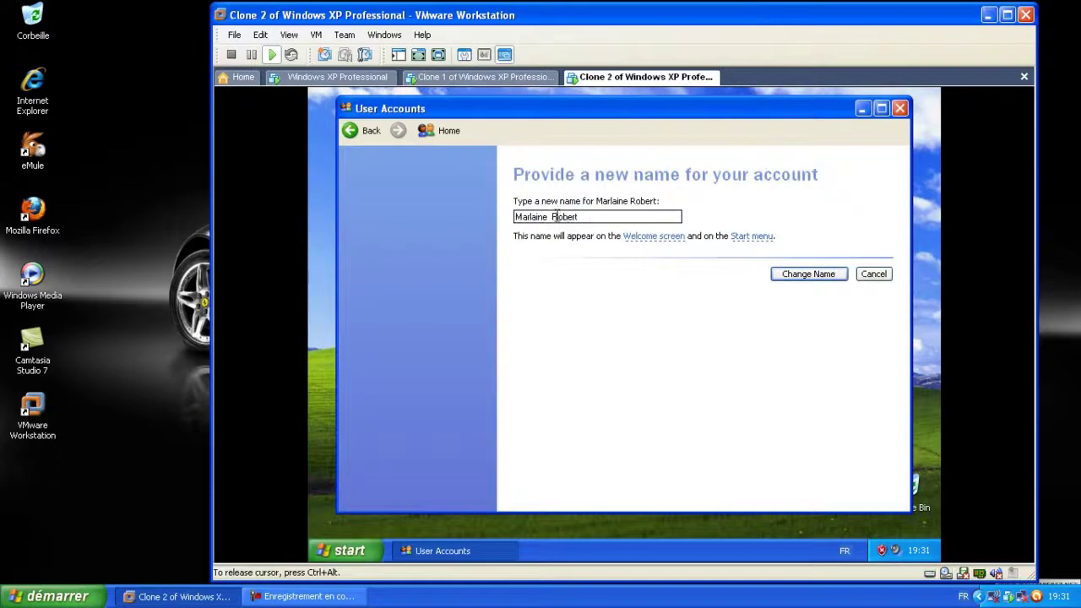
left_click(550, 216)
key("BackSpace")
key("BackSpace")
key("BackSpace")
key("BackSpace")
key("BackSpace")
key("BackSpace")
key("BackSpace")
key("BackSpace")
type("Sa")
key("BackSpace")
key("BackSpace")
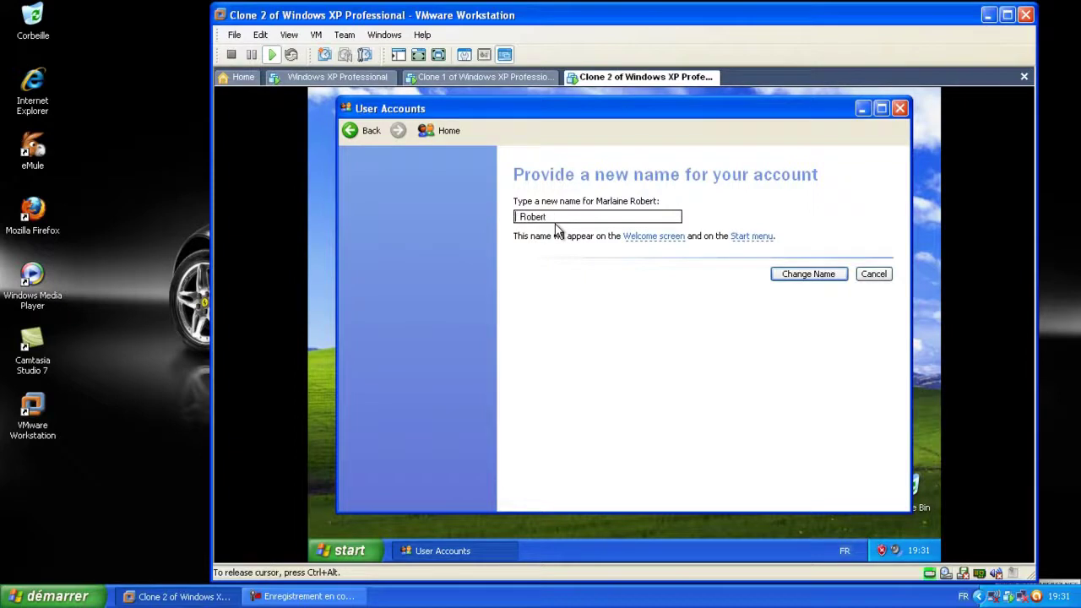
type("S")
type("amir")
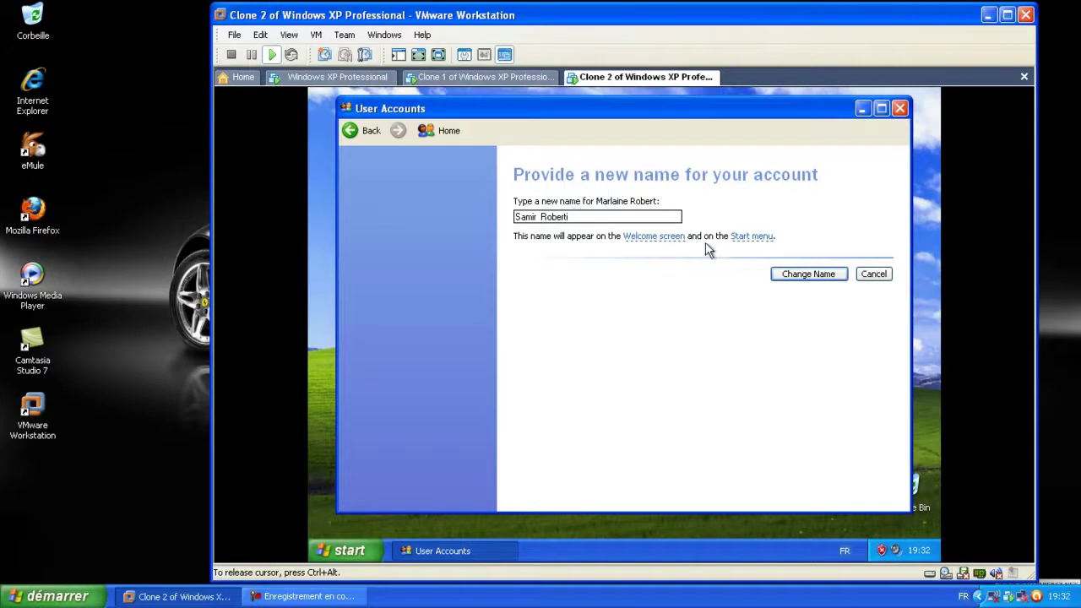
Confirm Clone 2's new account name, then bring up System Properties from My Computer
left_click(808, 273)
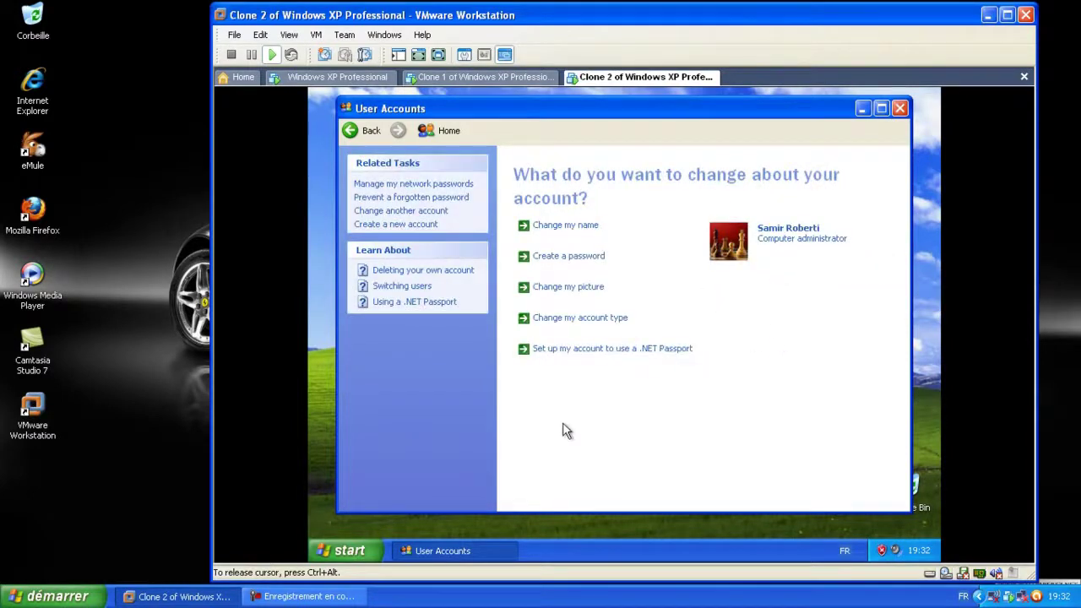
left_click(900, 108)
left_click(351, 550)
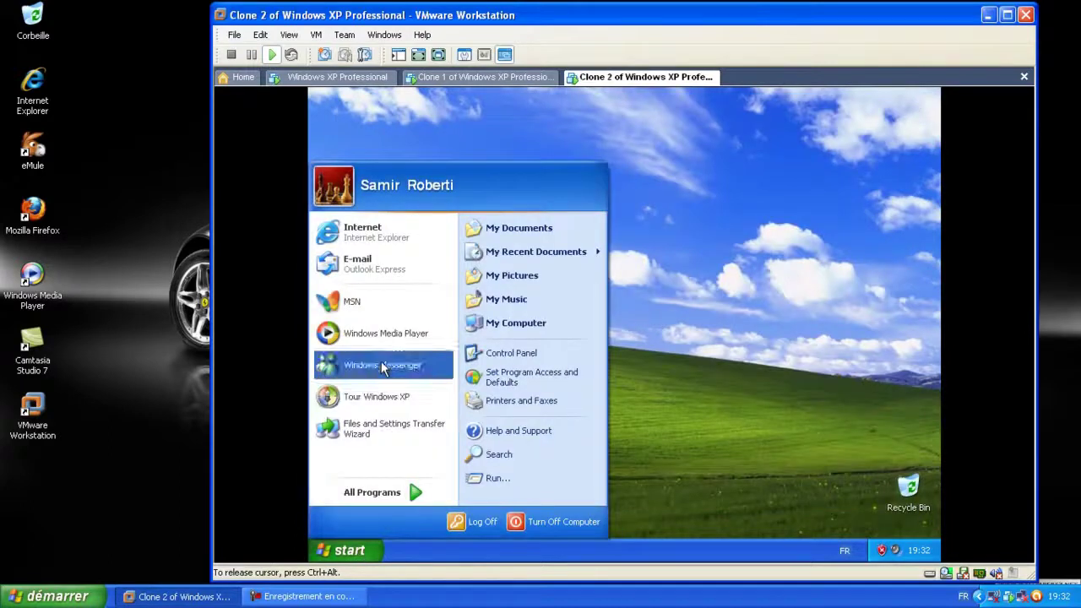
left_click(571, 328)
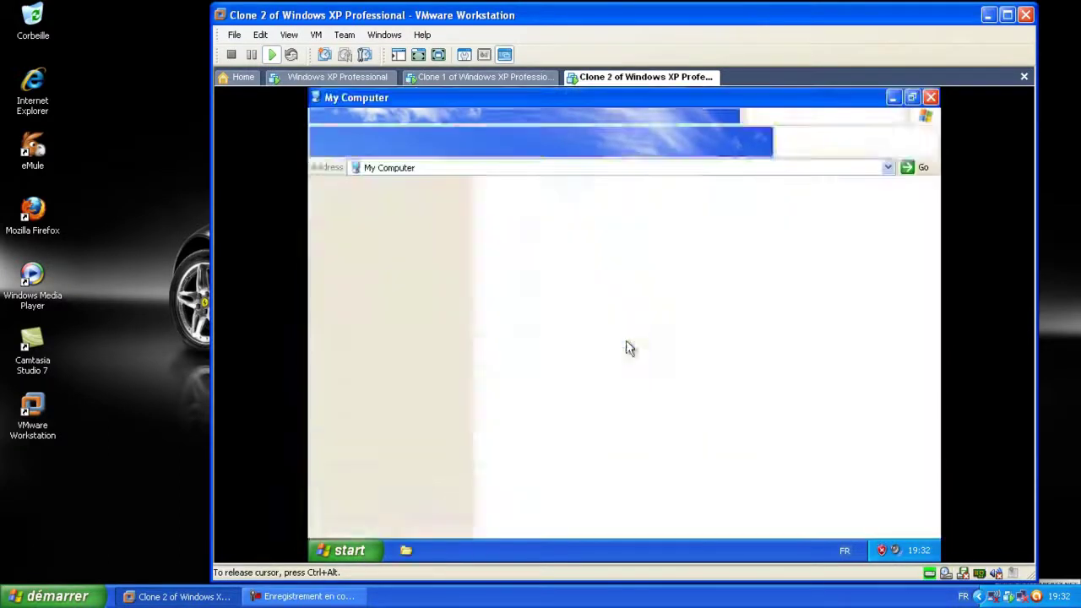
right_click(611, 358)
left_click(642, 443)
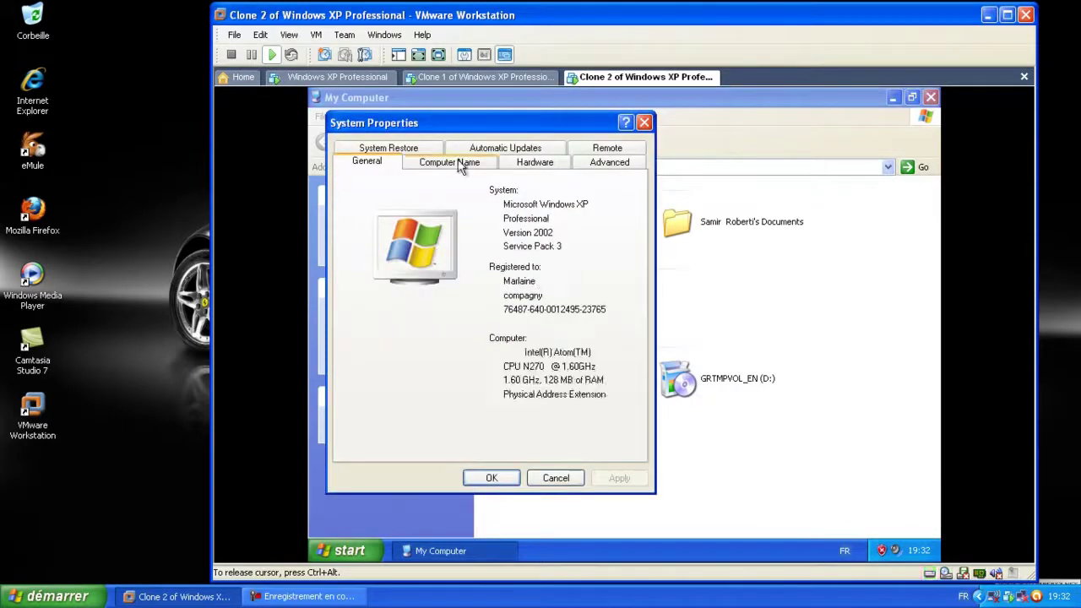
Rename the computer, replacing the old owner's part with the new user's name, and postpone restarting
left_click(447, 163)
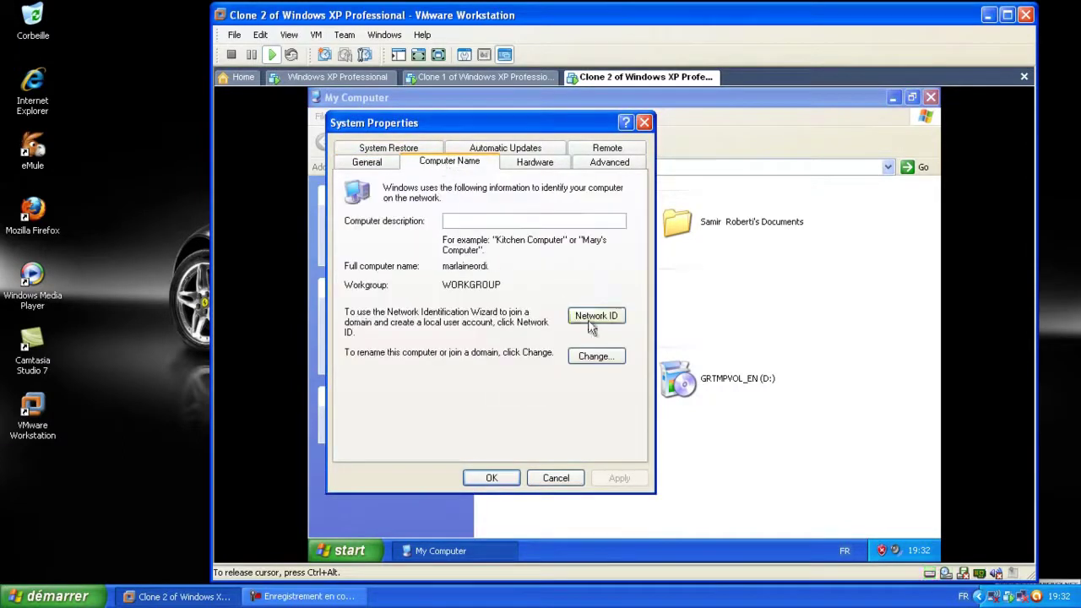
left_click(603, 356)
left_click(364, 231)
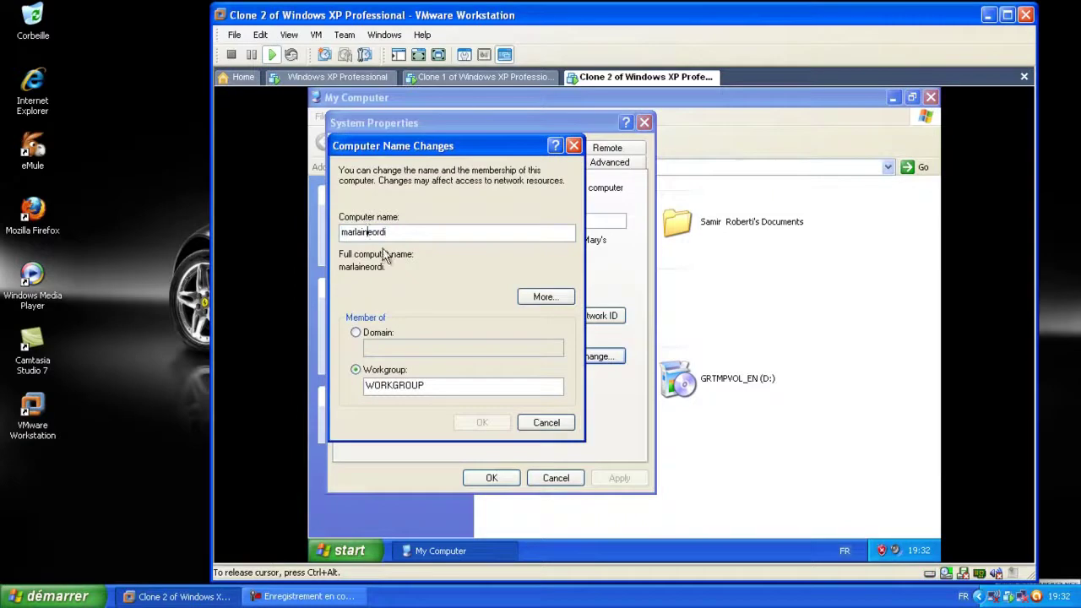
key("BackSpace")
key("BackSpace")
key("BackSpace")
key("BackSpace")
key("BackSpace")
key("BackSpace")
key("BackSpace")
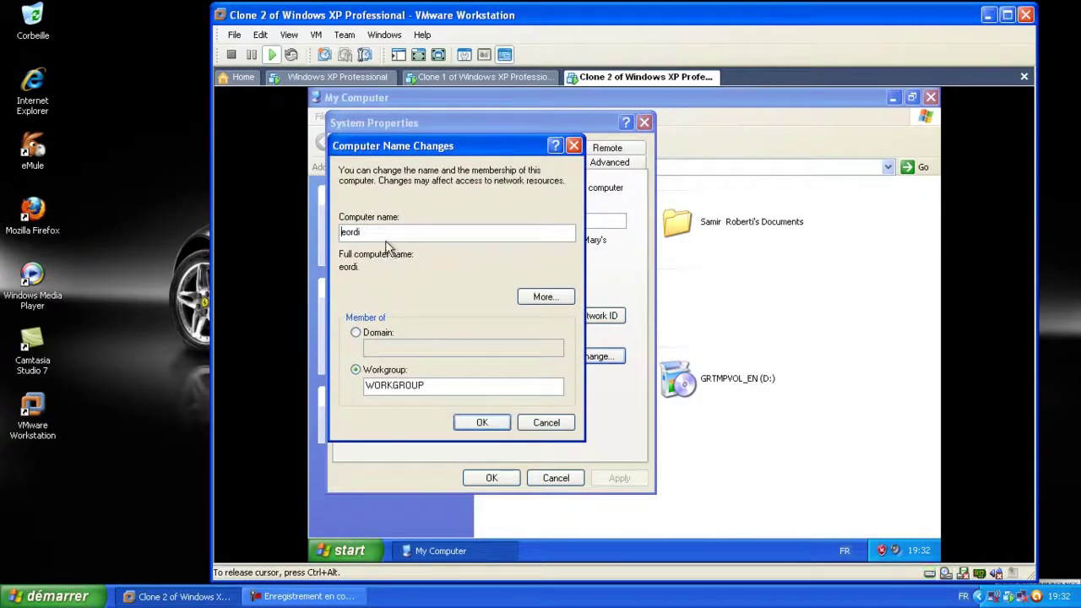
type("sami")
left_click(479, 422)
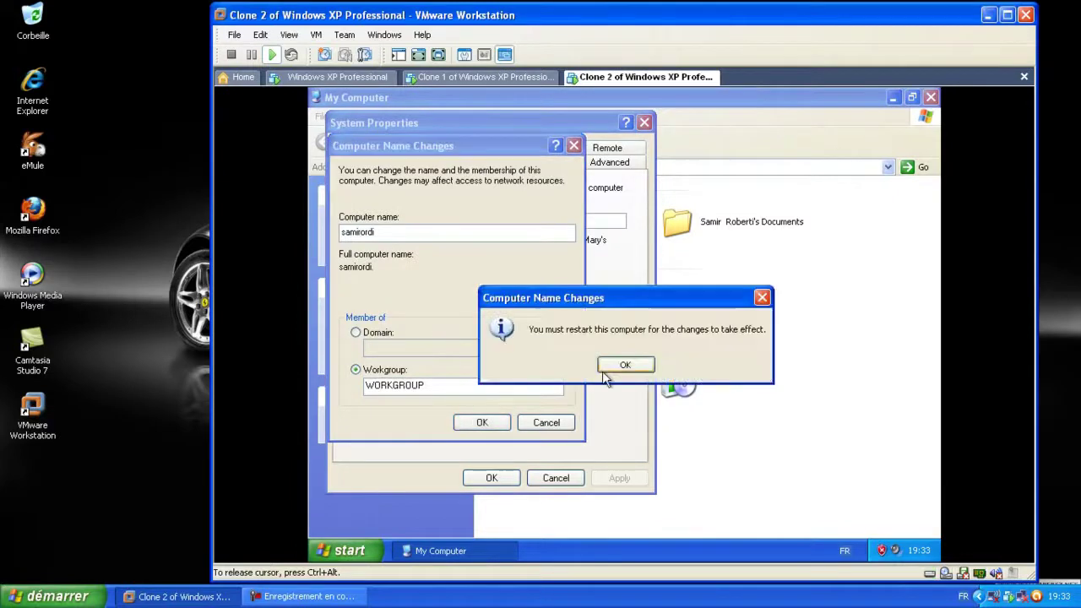
left_click(613, 365)
left_click(544, 478)
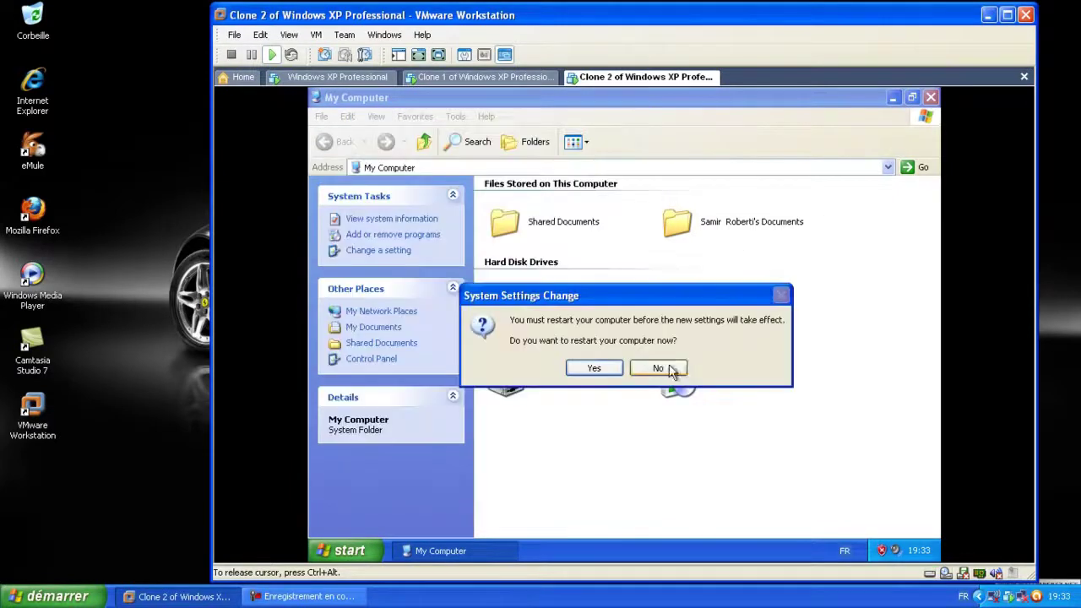
left_click(659, 367)
Select the new user's documents folder in the My Computer window
left_click(722, 223)
left_click(570, 225)
left_click(748, 221)
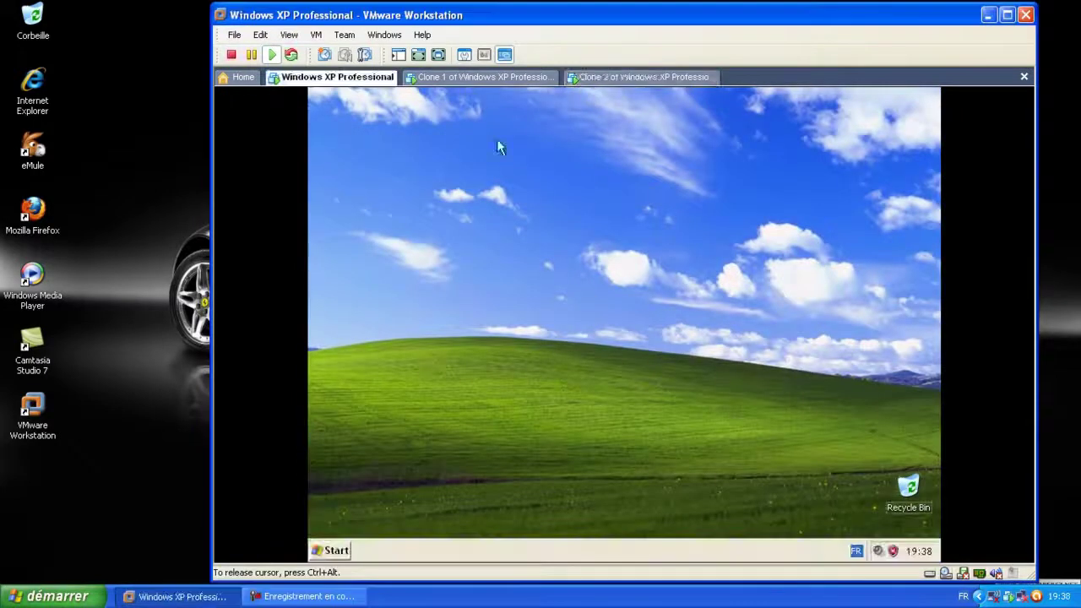
Check Clone 1's computer name in System Properties, then close it
left_click(464, 79)
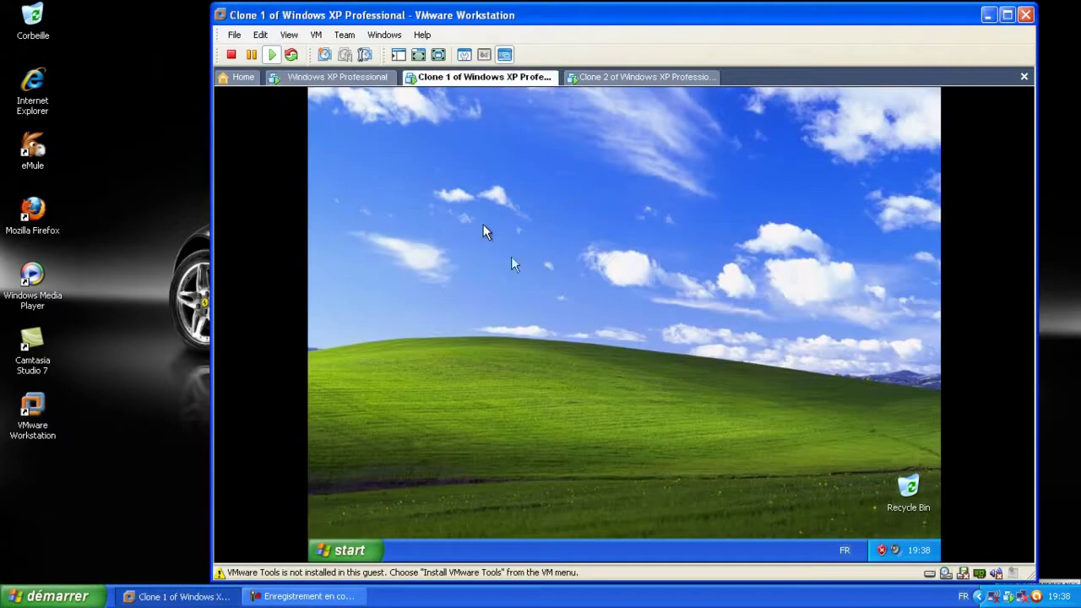
left_click(604, 78)
left_click(483, 77)
left_click(439, 301)
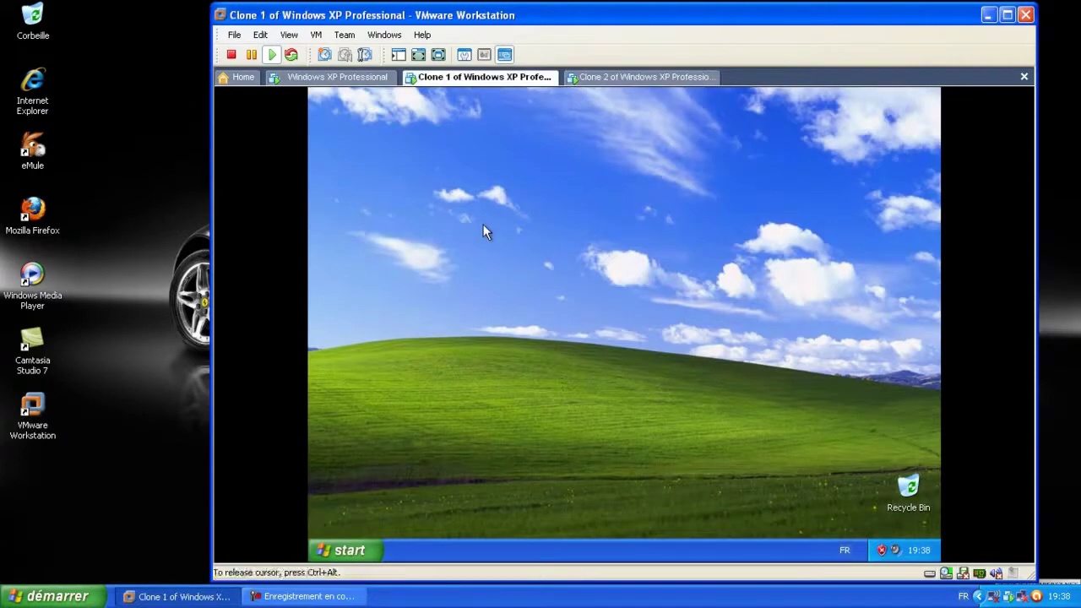
left_click(353, 548)
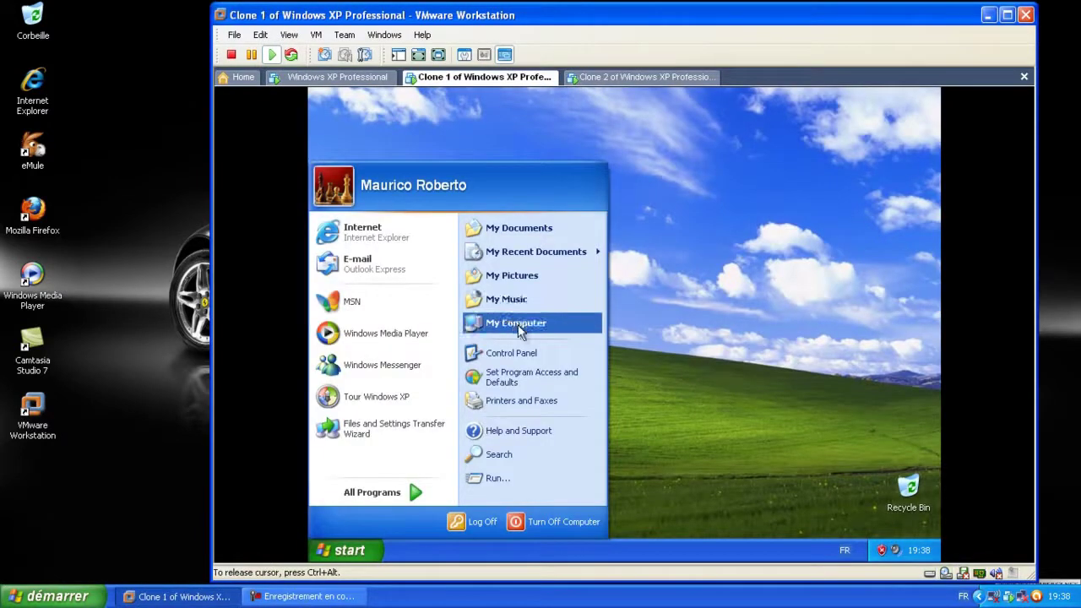
left_click(519, 326)
right_click(606, 442)
left_click(680, 535)
left_click(930, 97)
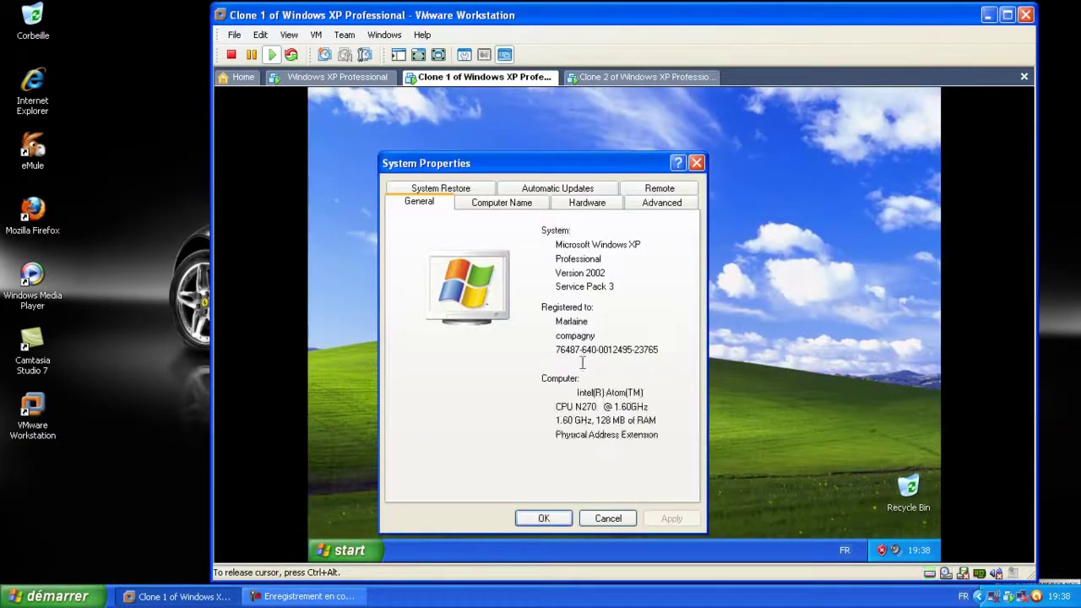
left_click(500, 203)
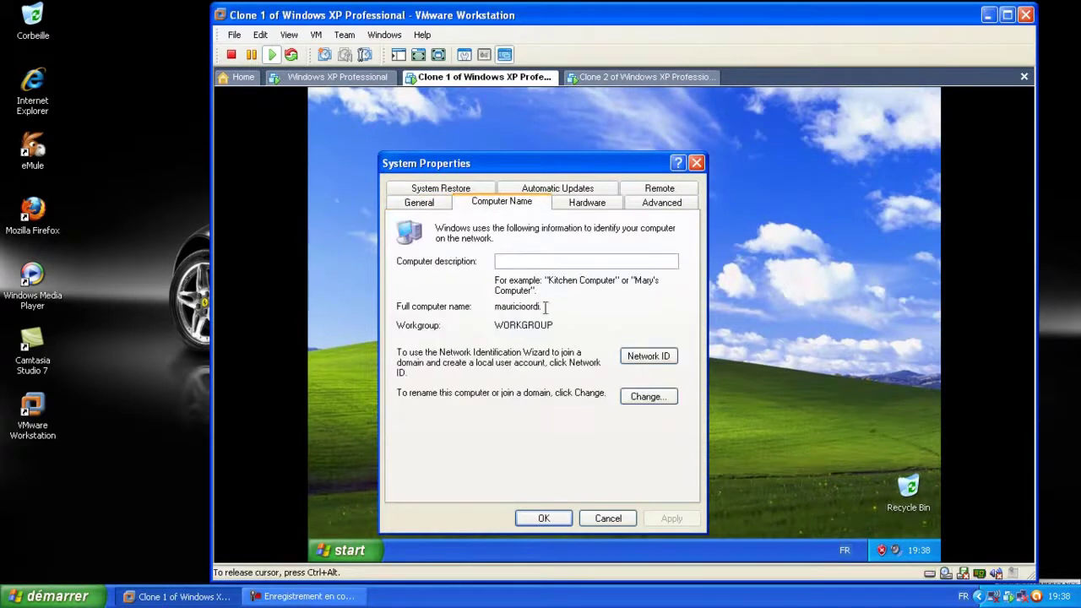
left_click(695, 162)
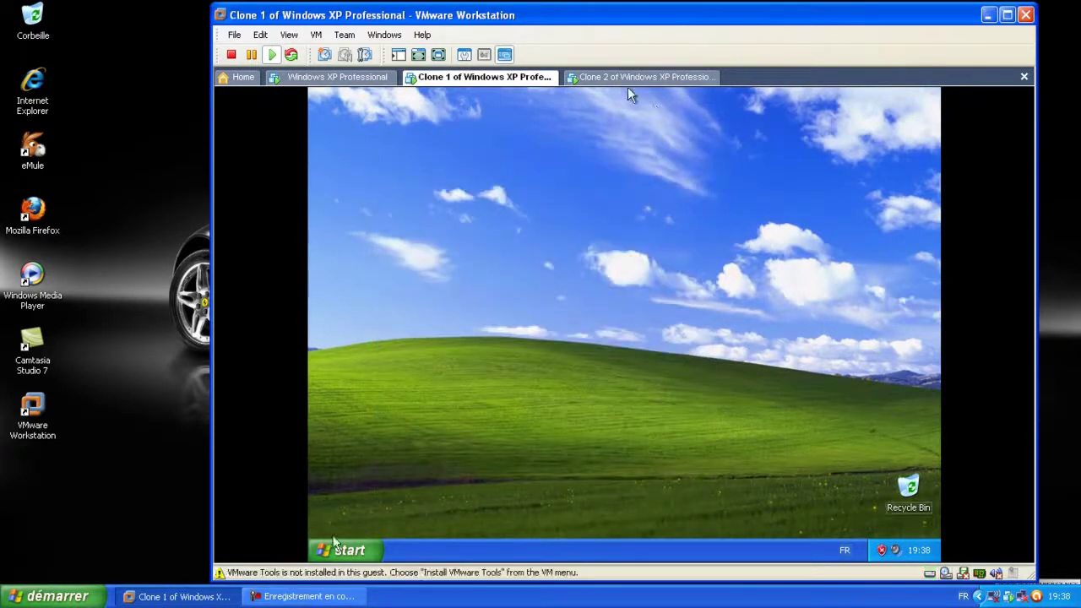
Check Clone 2's computer name in System Properties, then close it
left_click(639, 77)
left_click(461, 175)
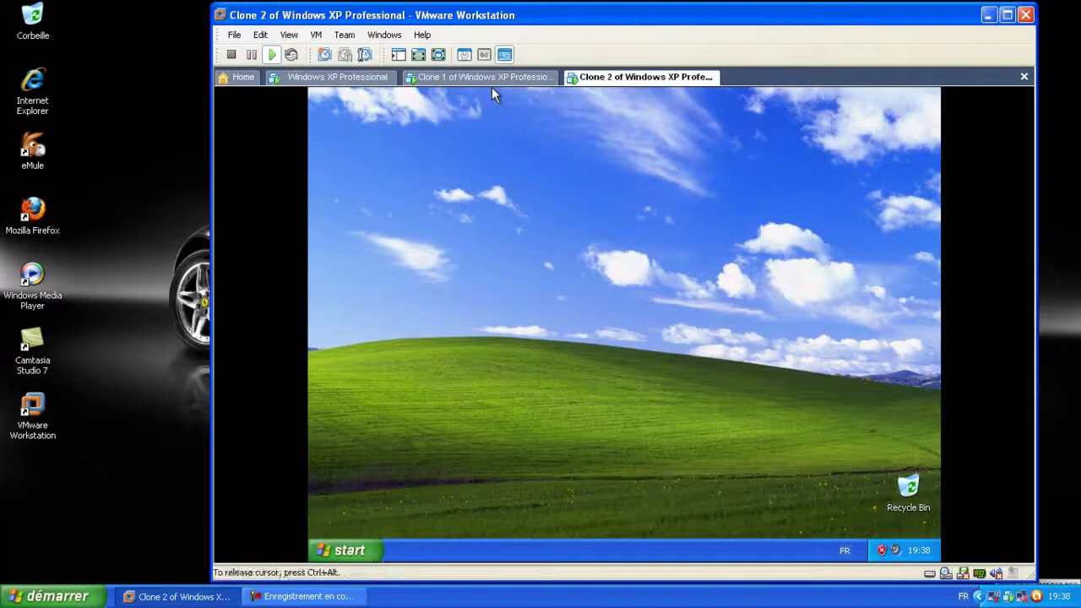
left_click(346, 550)
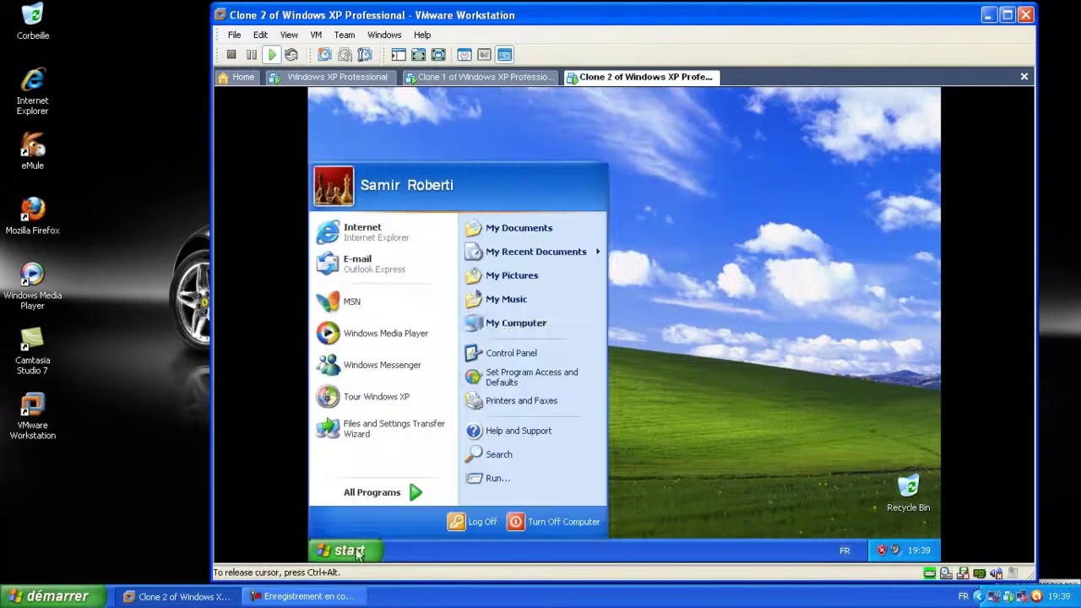
left_click(515, 323)
right_click(659, 448)
left_click(691, 541)
left_click(930, 97)
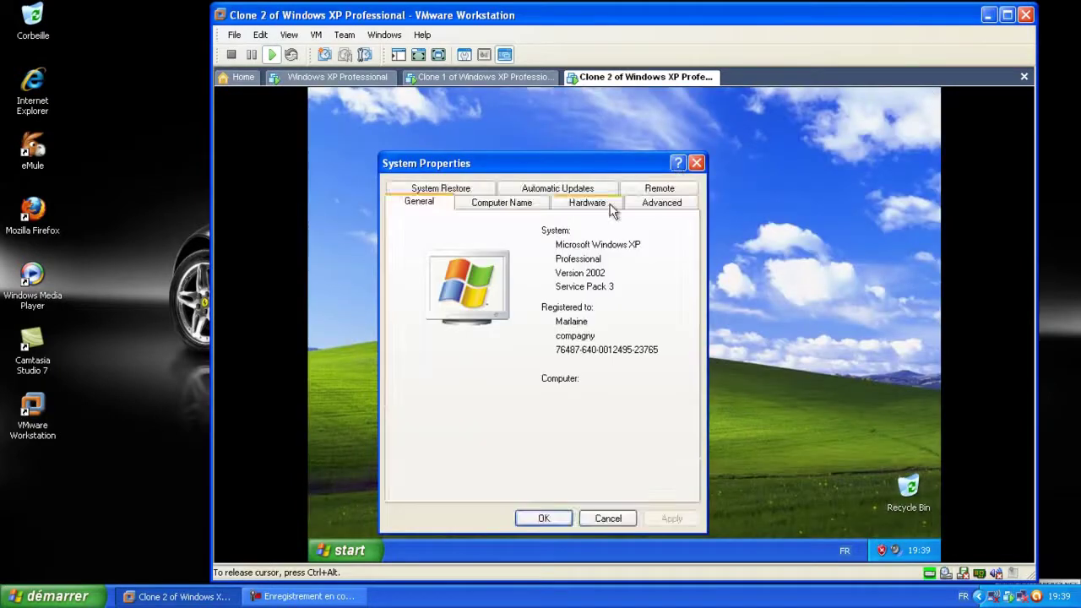
left_click(516, 202)
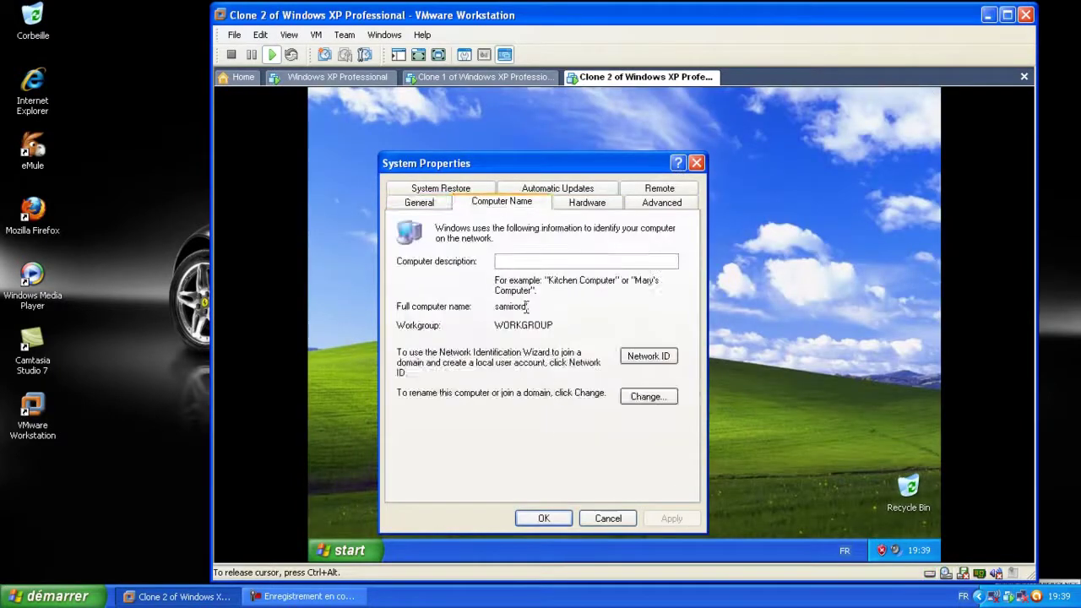
left_click(544, 518)
Show My Documents, My Computer and My Network Places on Clone 2's desktop
right_click(560, 219)
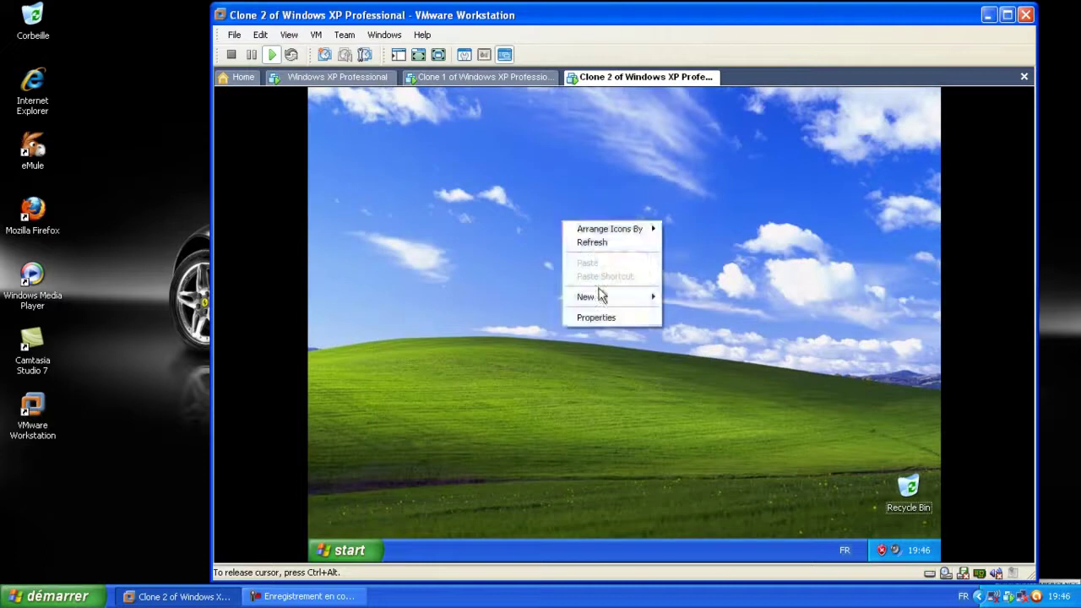
key("Escape")
left_click(448, 212)
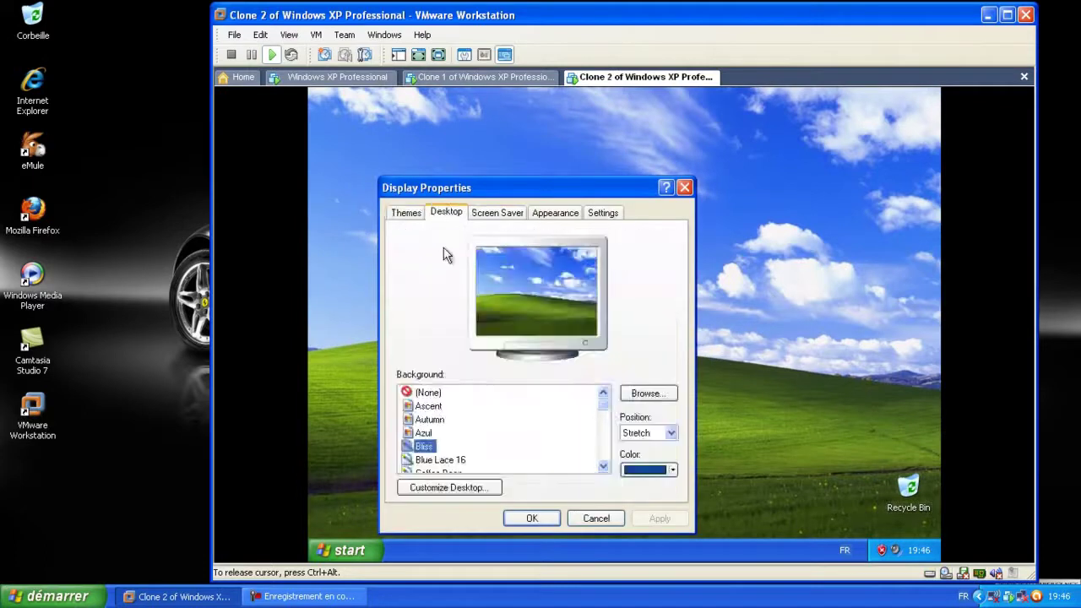
left_click(449, 489)
left_click(432, 250)
left_click(432, 266)
left_click(558, 249)
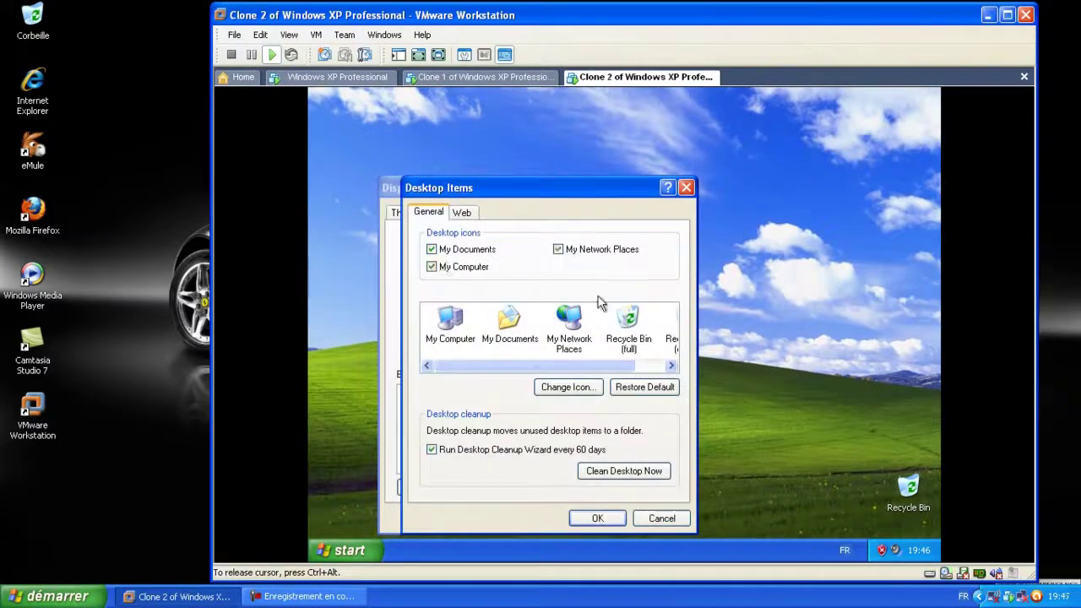
left_click(601, 518)
left_click(661, 519)
left_click(532, 519)
Arrange Clone 2's desktop icons, then switch to the Windows XP Professional VM
right_click(536, 376)
left_click(724, 381)
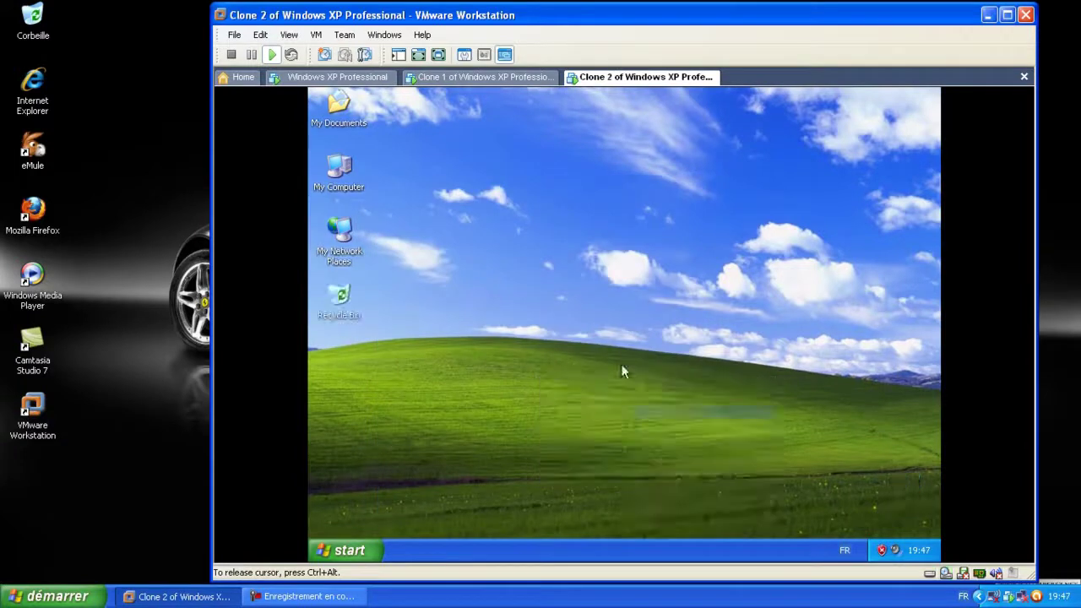
left_click(499, 84)
left_click(359, 77)
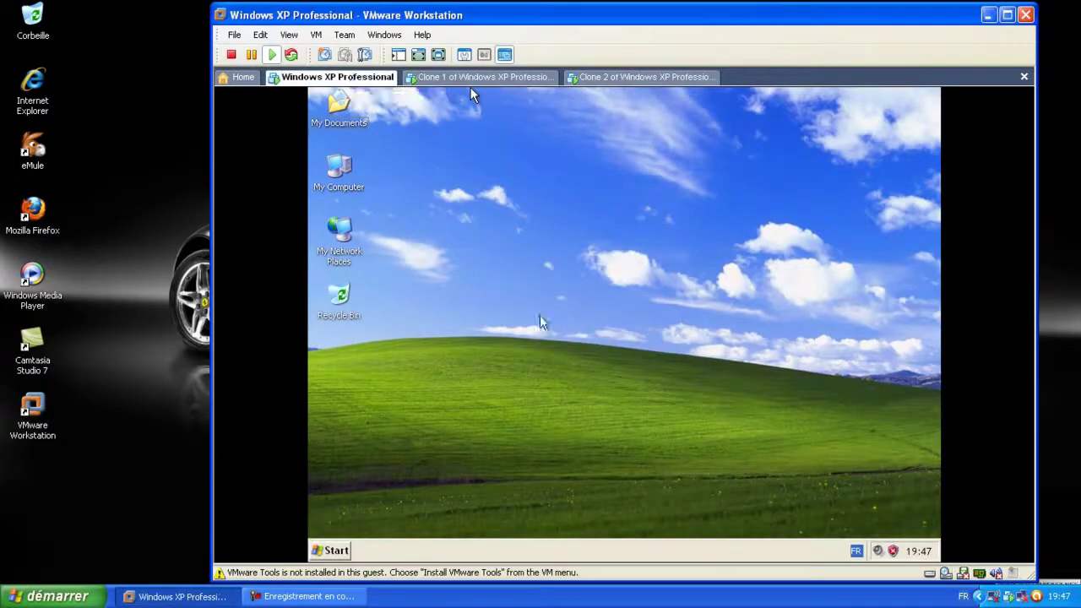
Bring up the Local Area Connection's TCP/IP properties on the Windows XP Professional guest
left_click(471, 92)
right_click(353, 240)
left_click(412, 377)
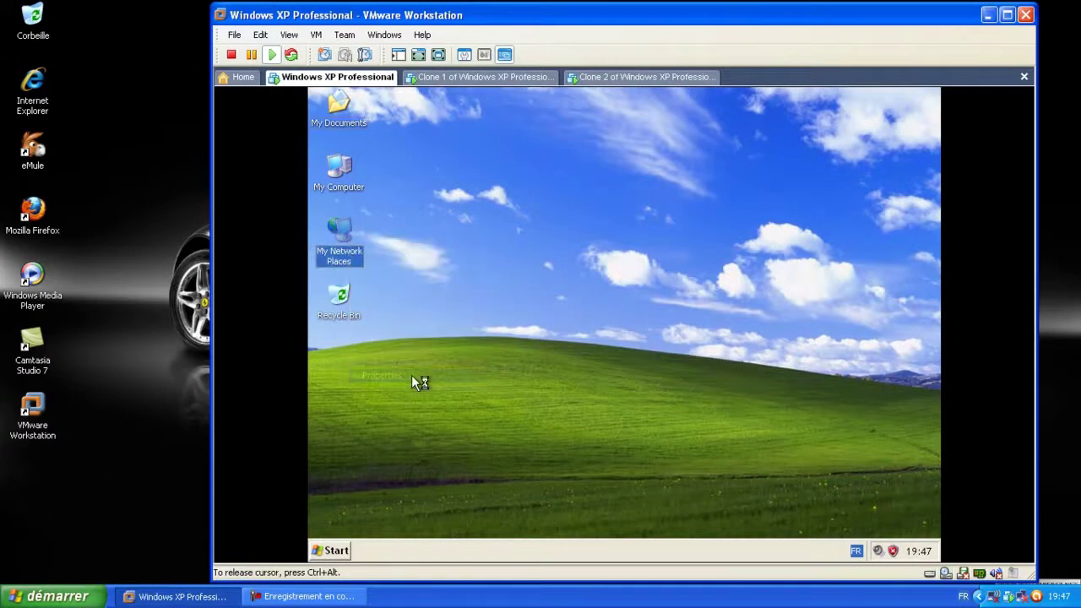
left_click(587, 311)
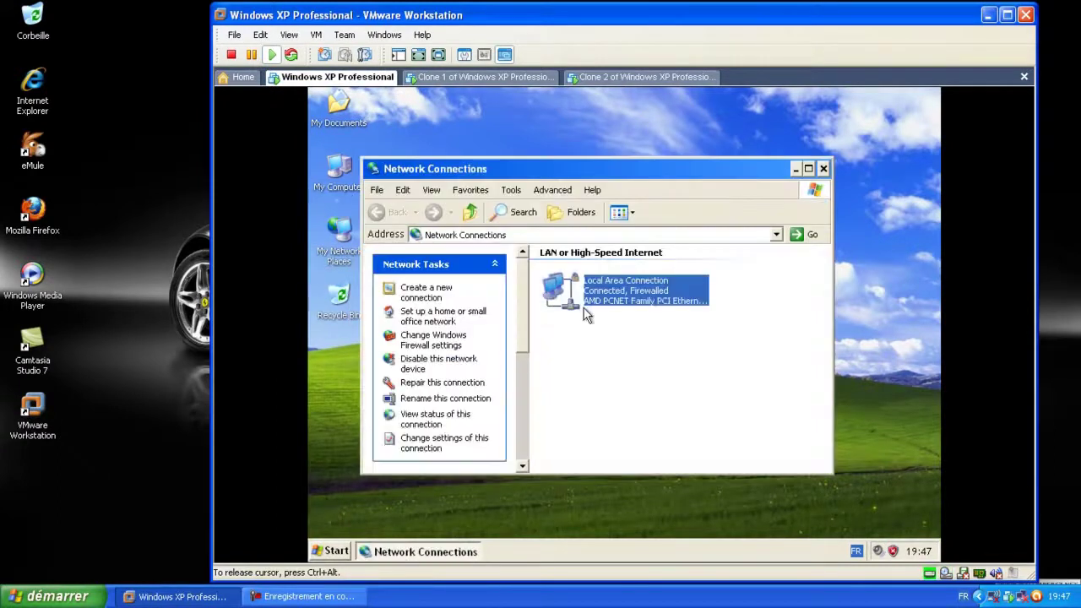
double_click(587, 310)
left_click(530, 448)
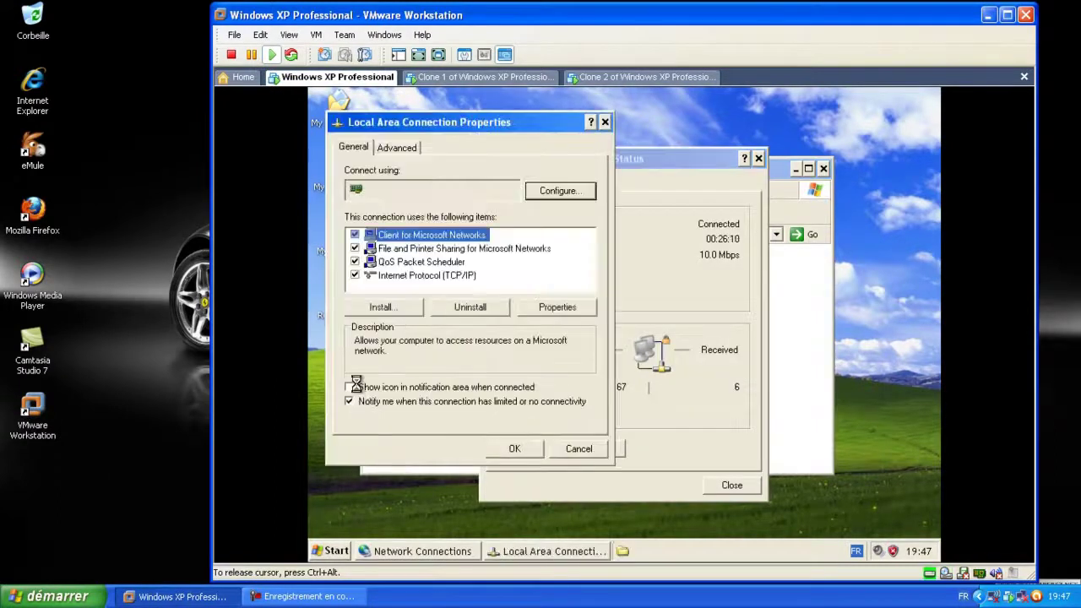
left_click(416, 275)
left_click(553, 307)
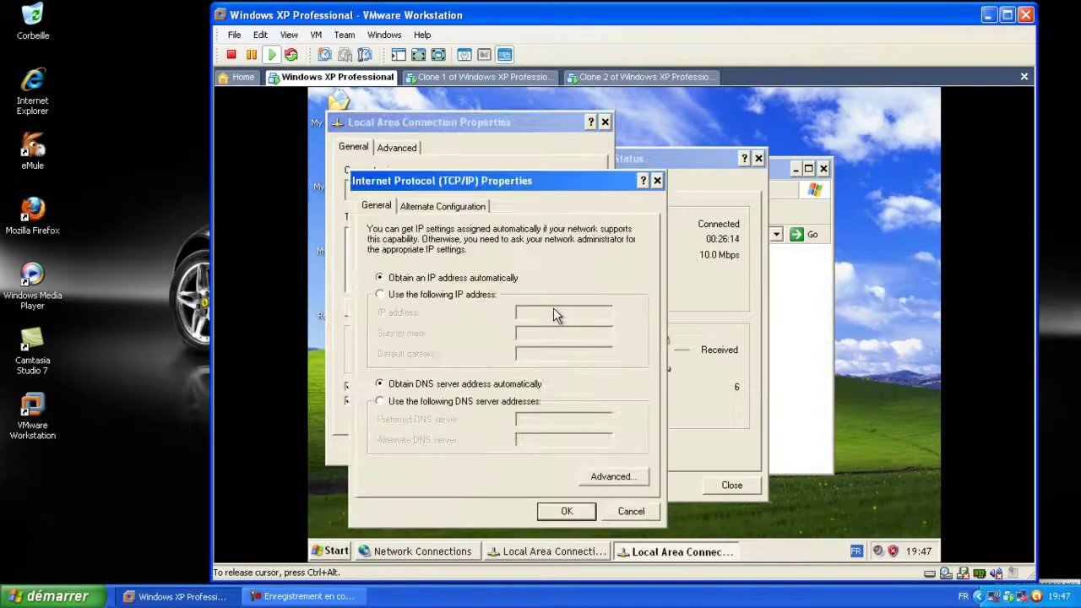
Set static IP 192.168.50.101, mask 255.255.255.0, gateway 192.168.50.1, and close the network dialogs
left_click(380, 294)
left_click(545, 313)
type("192.168.")
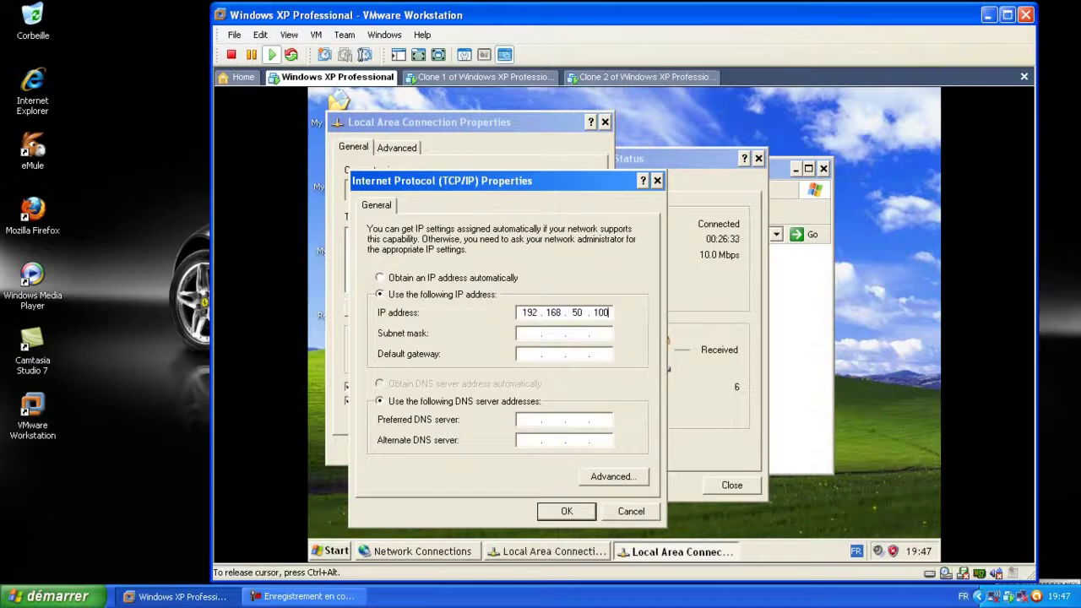
left_click(523, 334)
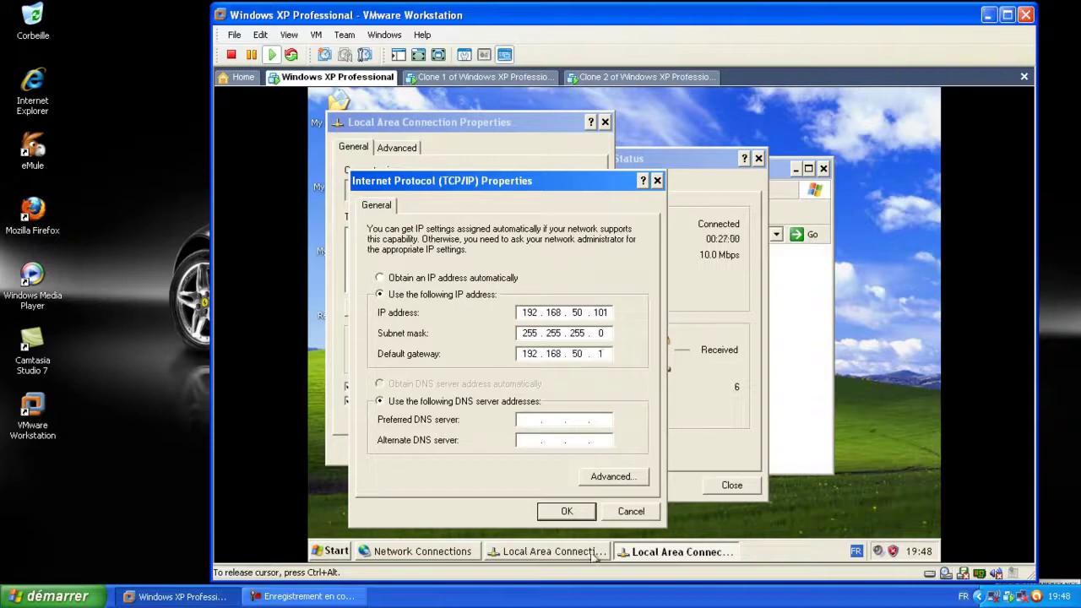
left_click(567, 511)
left_click(515, 448)
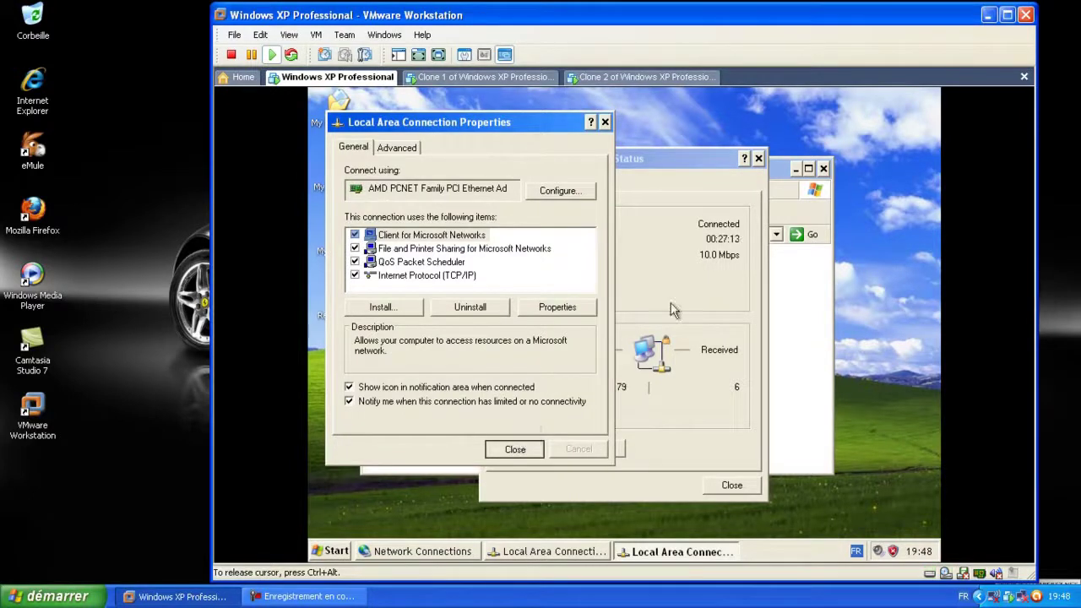
left_click(757, 158)
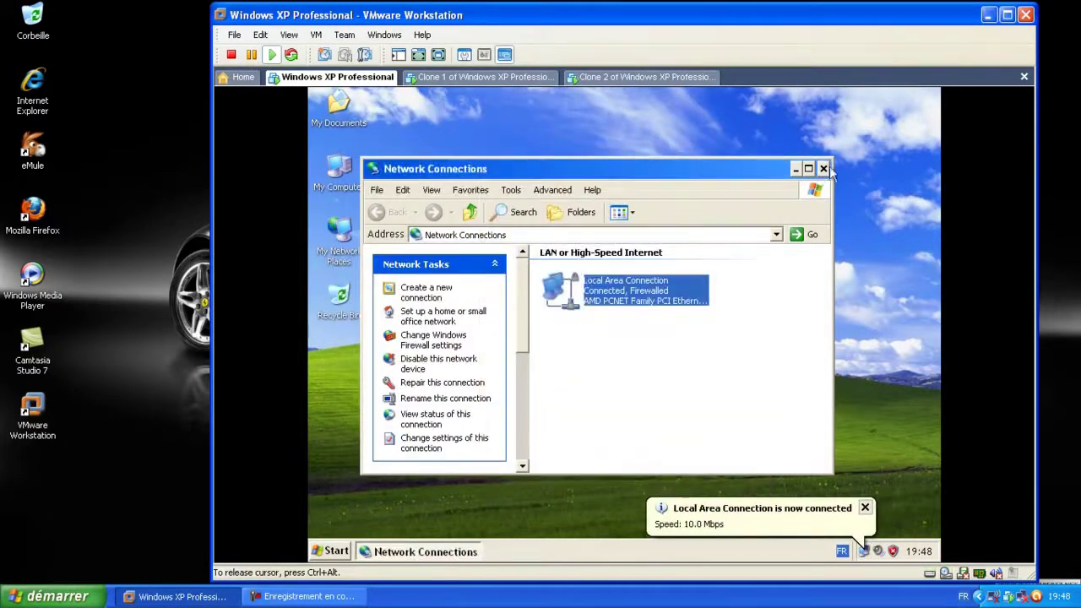
left_click(450, 82)
left_click(633, 77)
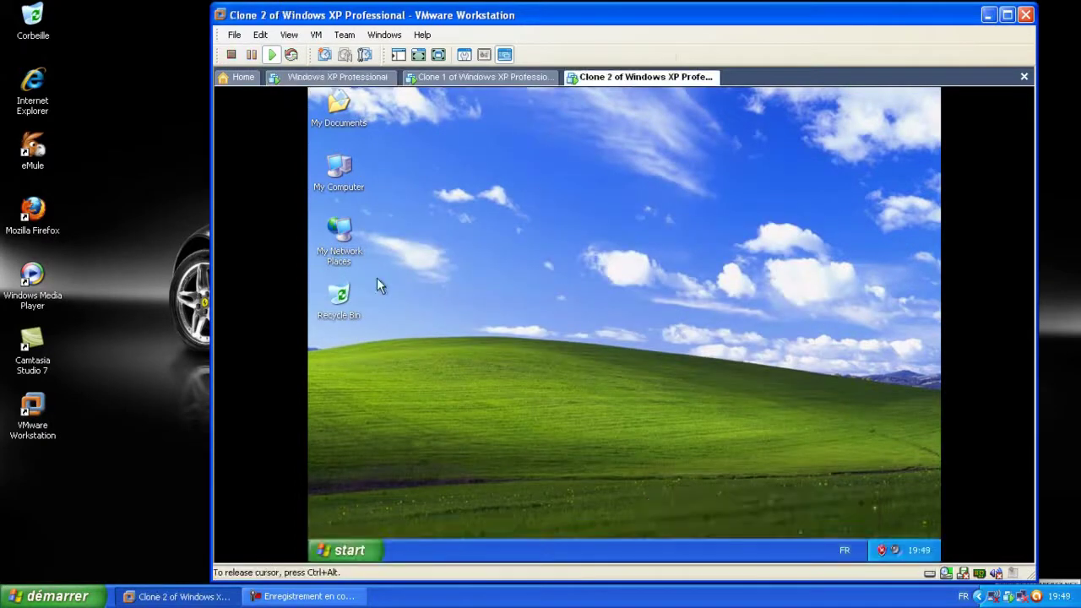
left_click(338, 80)
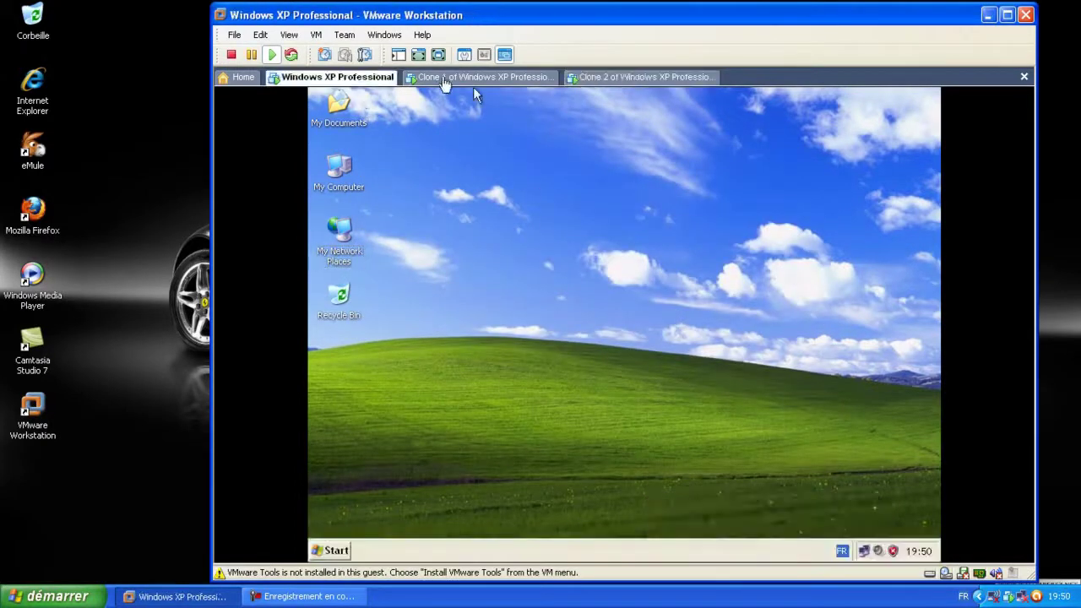
left_click(473, 81)
left_click(641, 80)
left_click(348, 80)
right_click(1009, 596)
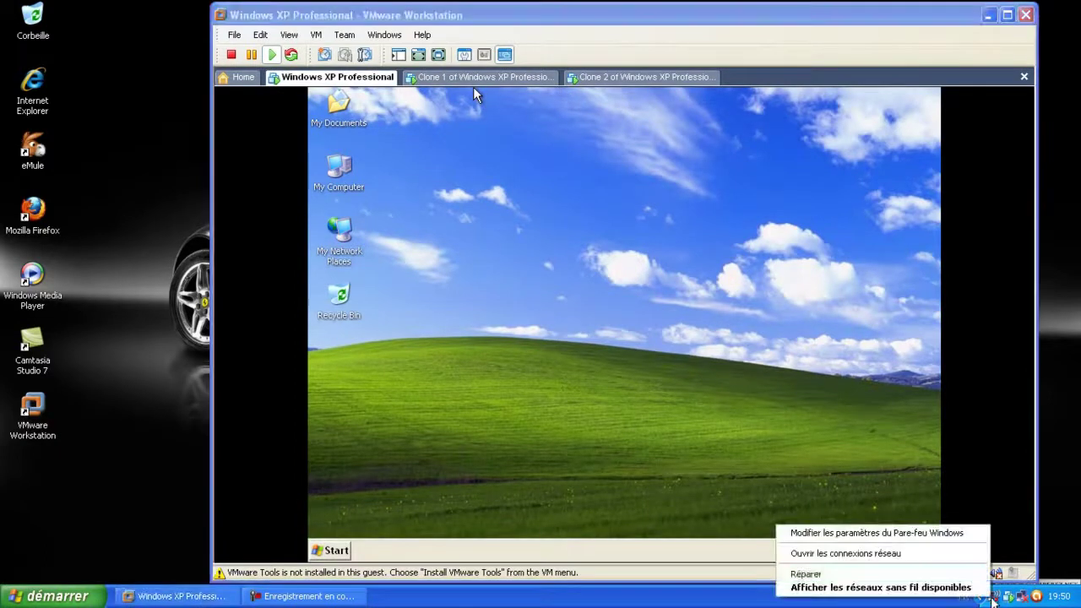
left_click(891, 551)
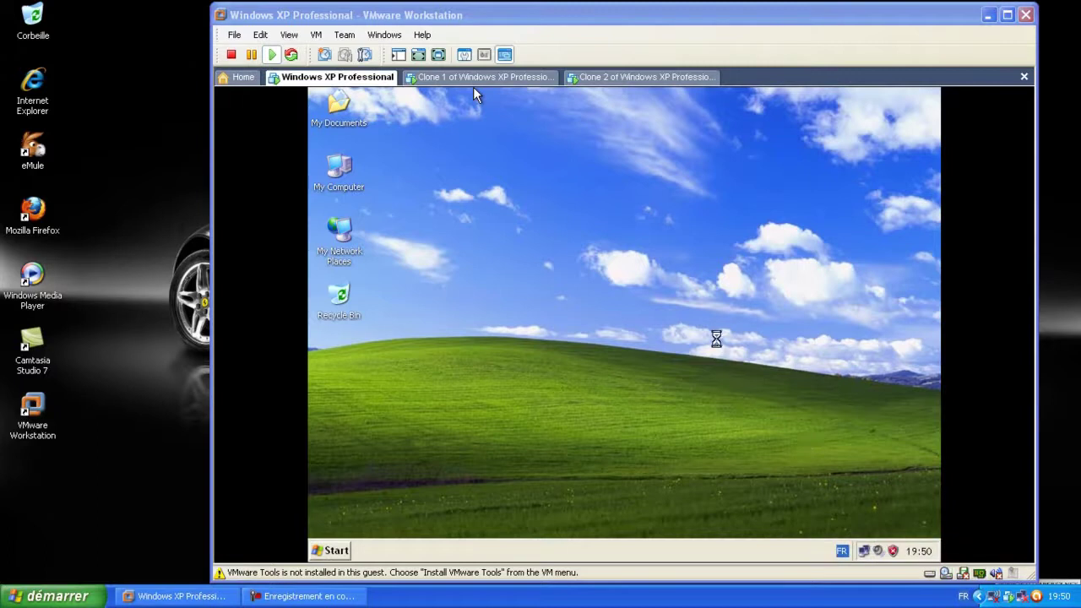
left_click(743, 253)
left_click(743, 254)
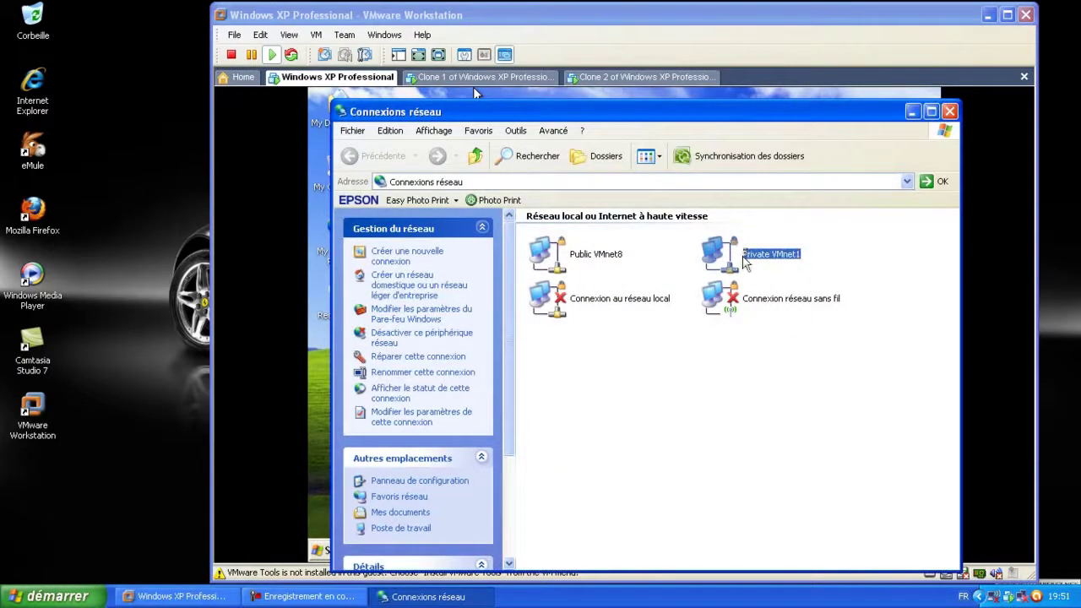
double_click(744, 260)
left_click(462, 167)
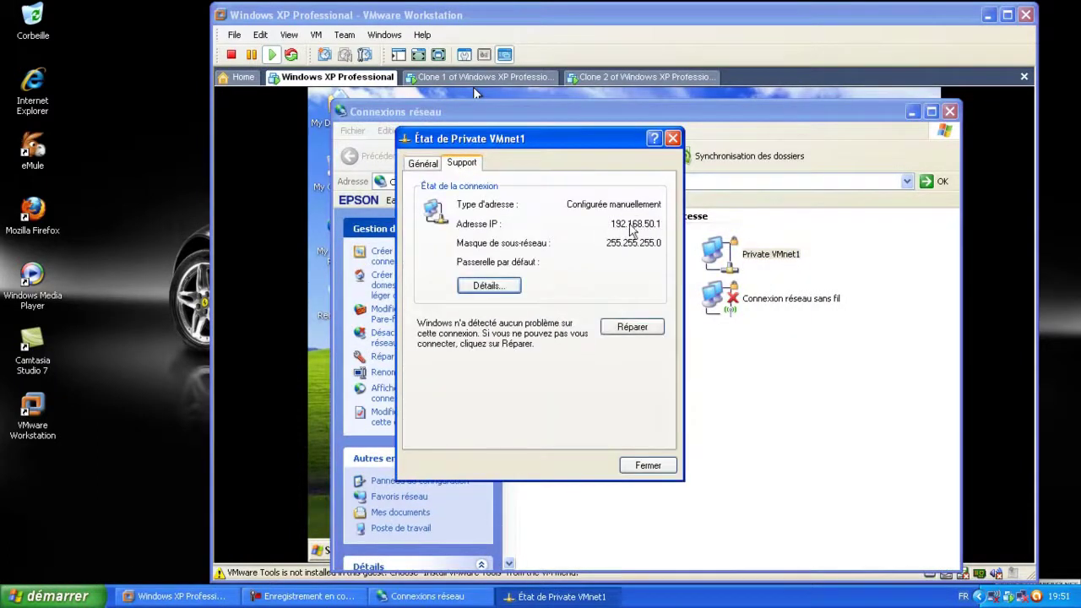
left_click(650, 465)
left_click(950, 111)
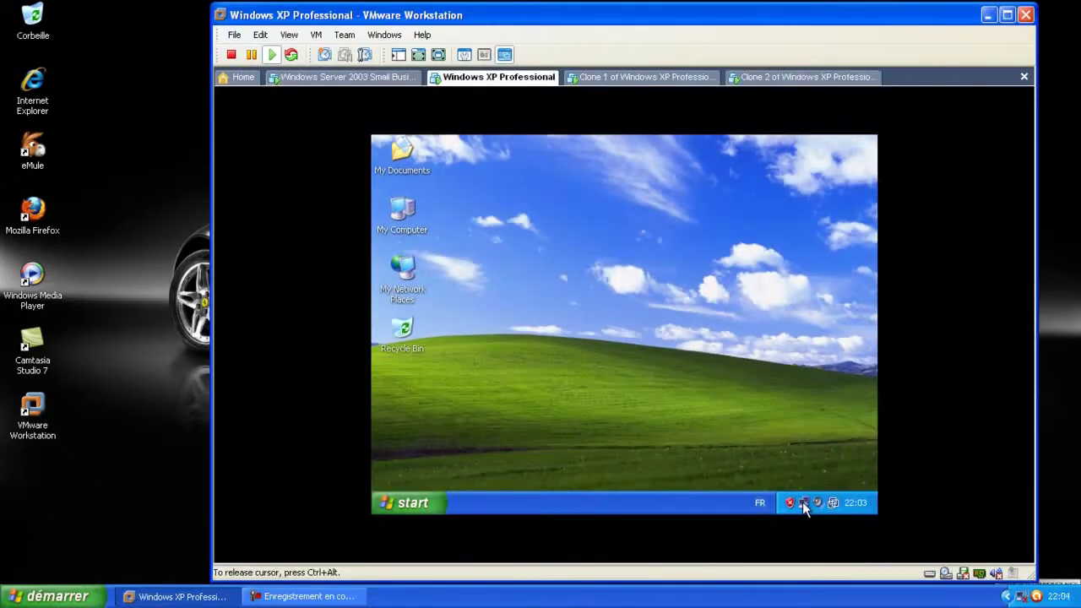
Set the Windows XP Professional guest's preferred DNS server to 192.168.50.10, then switch to Clone 1
double_click(802, 502)
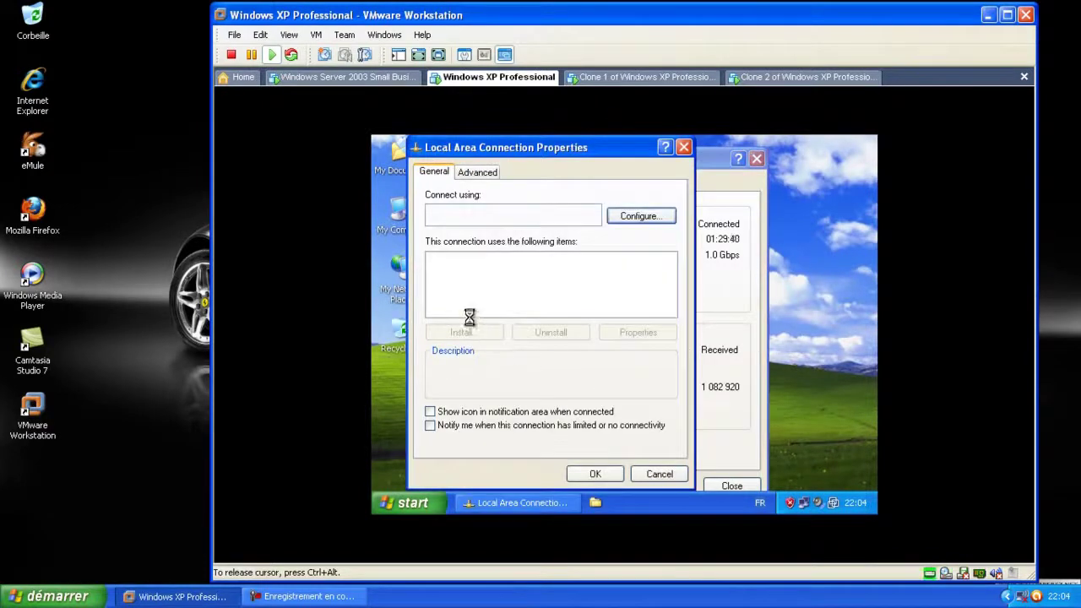
left_click(469, 302)
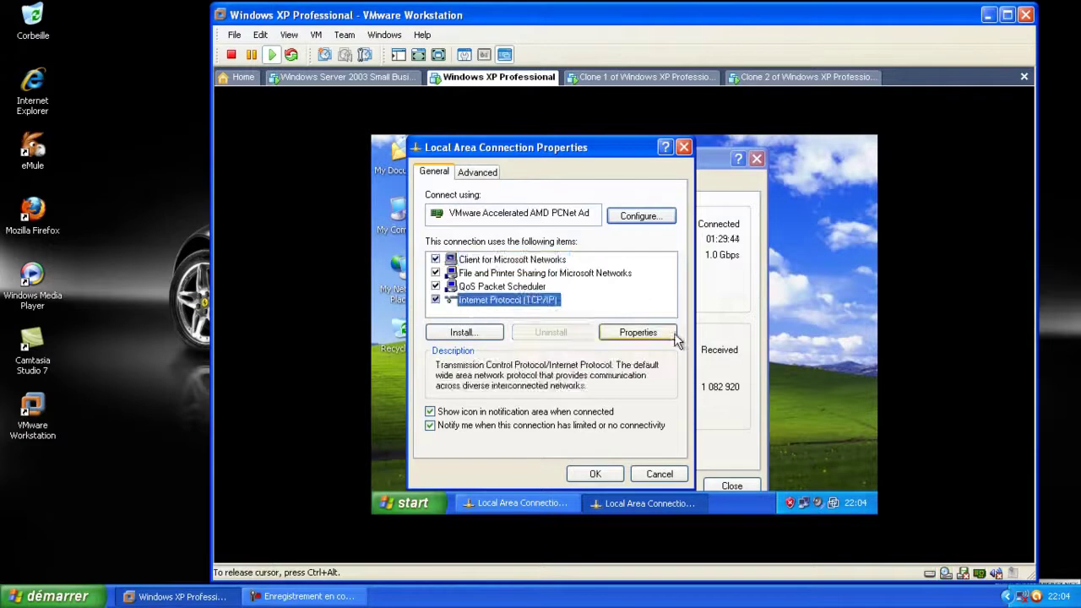
left_click(668, 334)
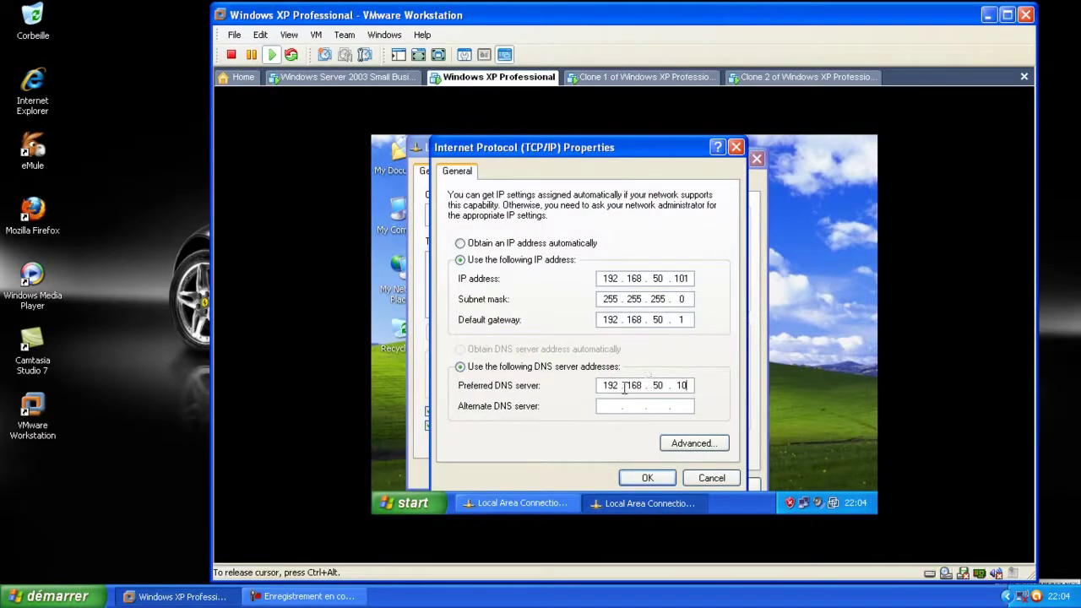
left_click(645, 478)
left_click(604, 474)
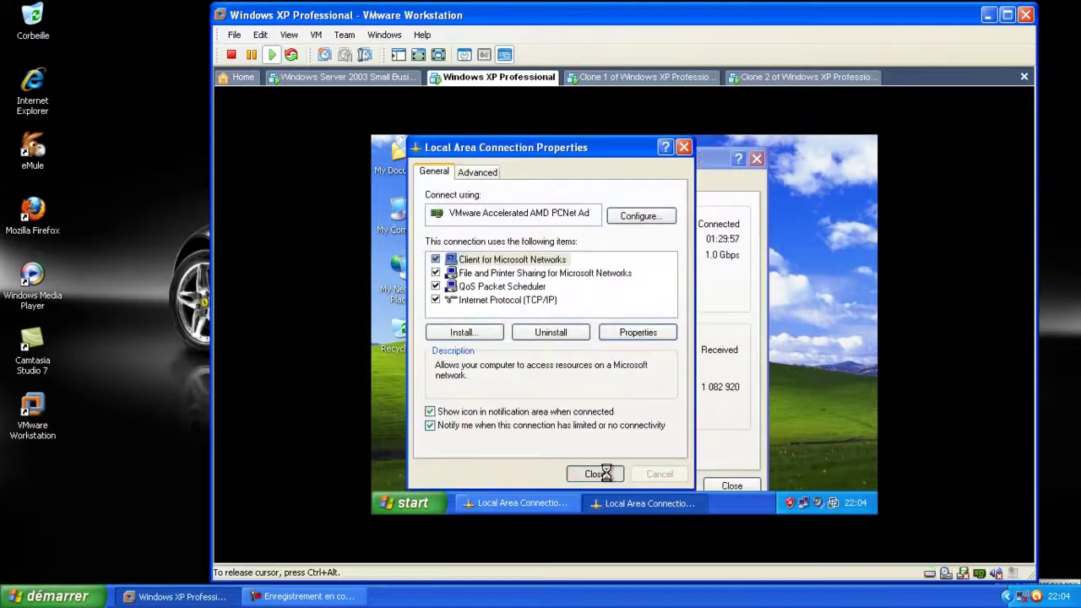
left_click(416, 500)
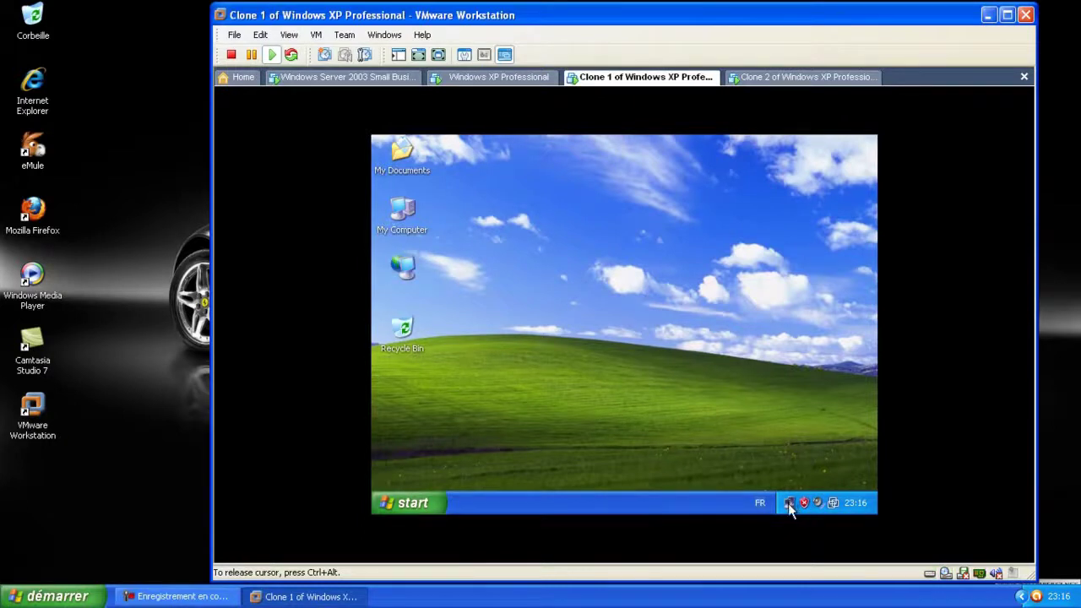
Enter preferred DNS server 192.168.50.10 in Clone 1's TCP/IP settings and save them
double_click(790, 505)
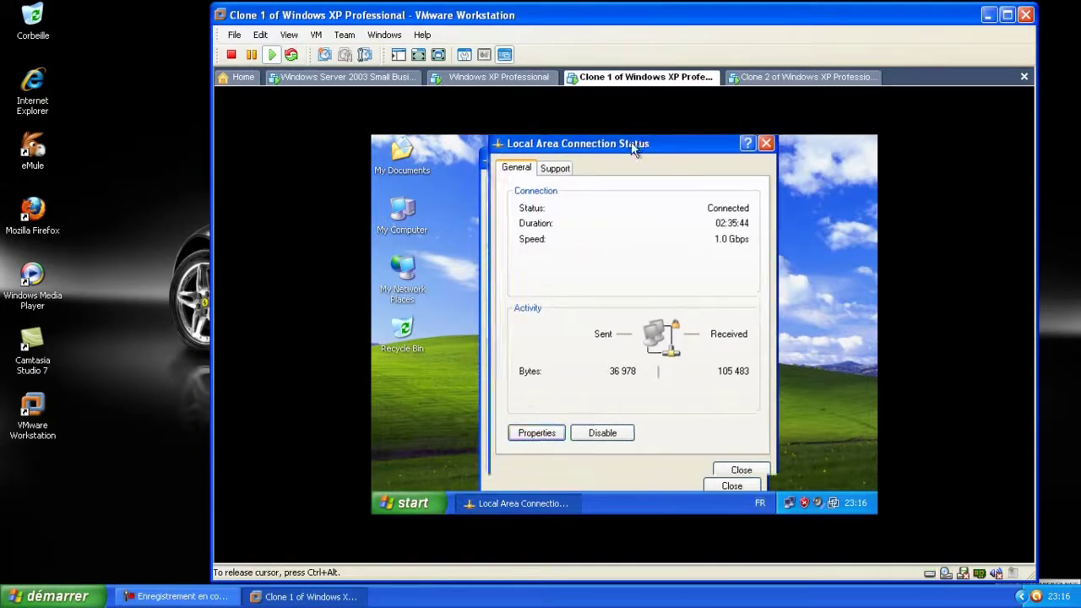
left_click(541, 445)
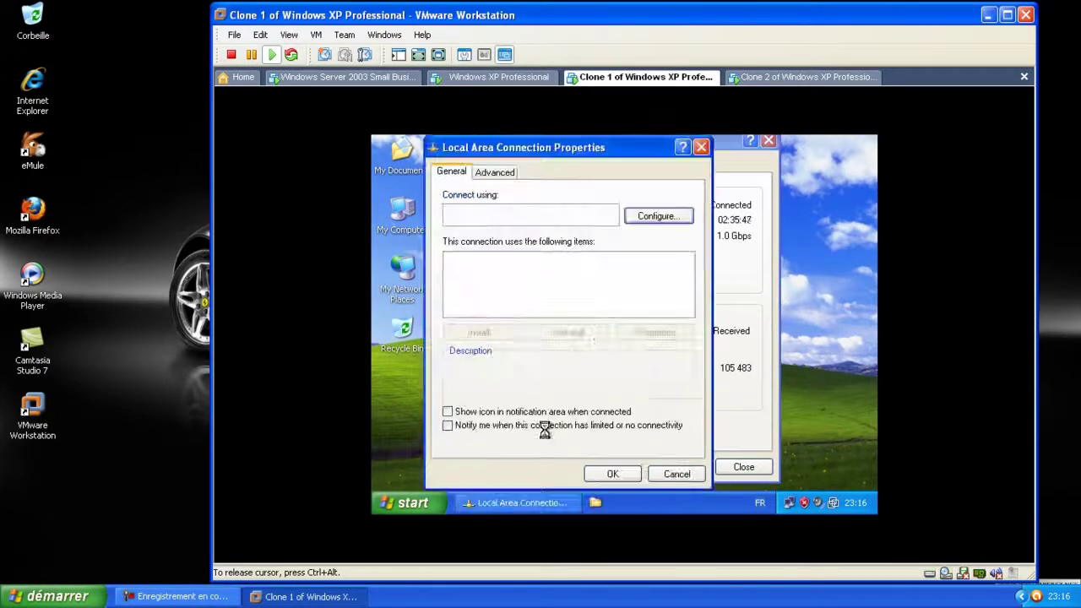
left_click(522, 306)
left_click(656, 332)
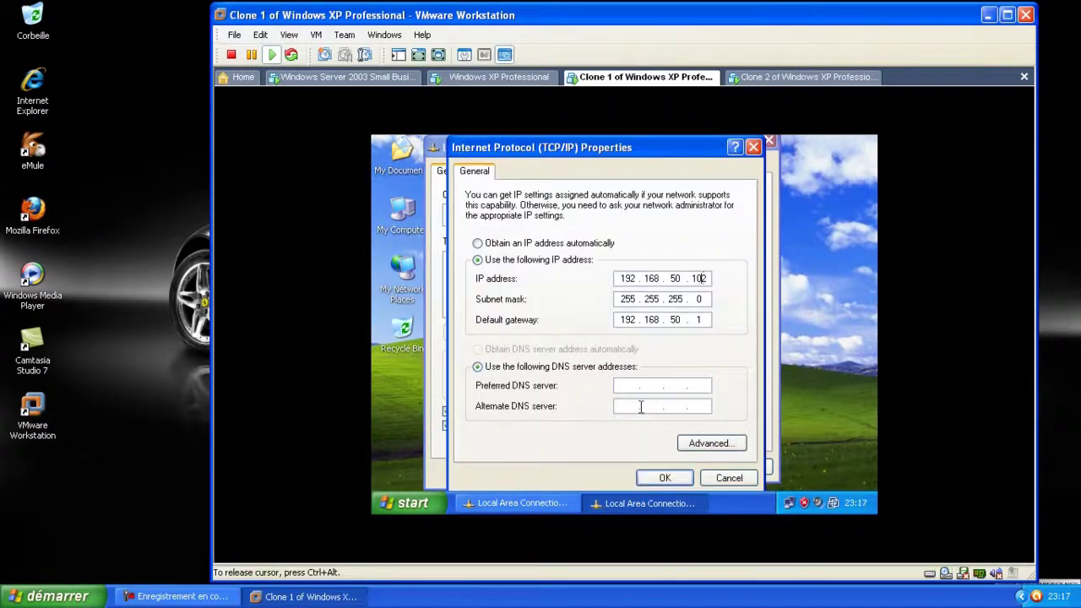
left_click(627, 385)
type("192")
left_click(667, 478)
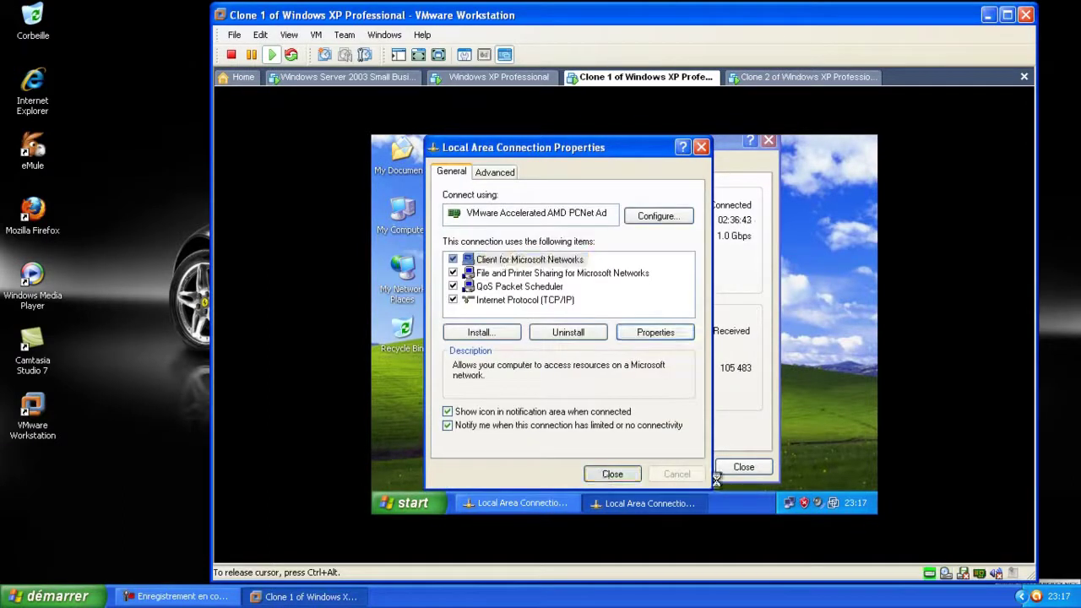
left_click(606, 475)
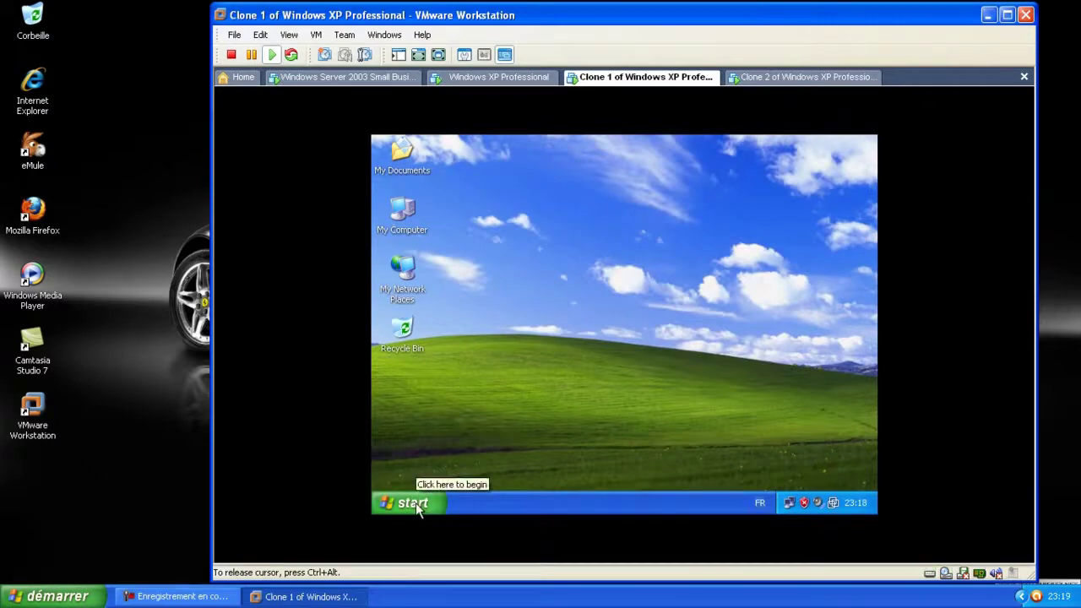
Bring up Clone 1's System Properties on the Computer Name tab
left_click(416, 503)
left_click(579, 298)
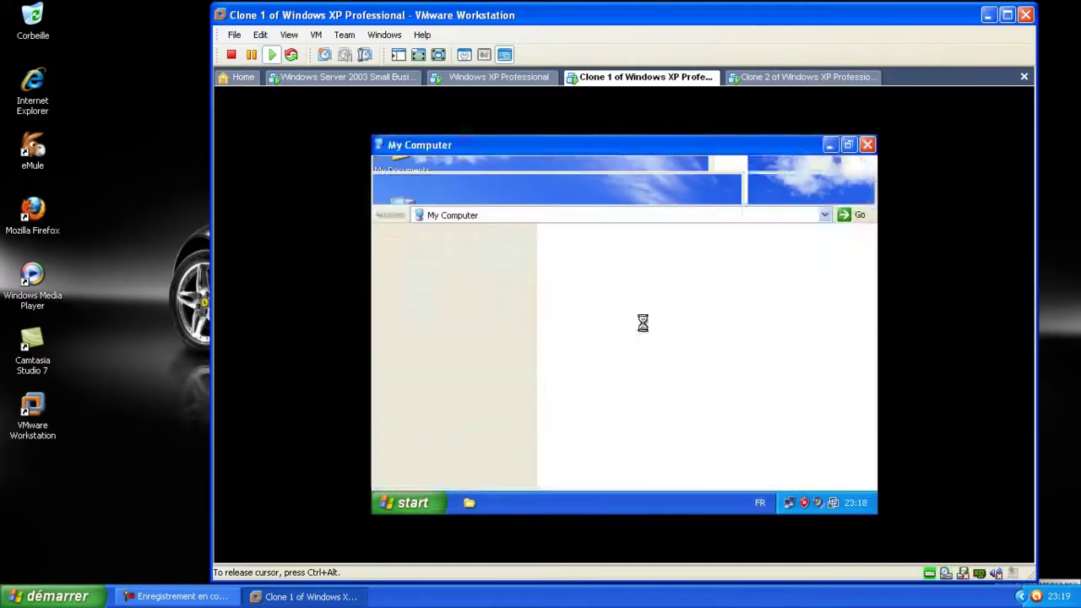
right_click(721, 398)
left_click(770, 492)
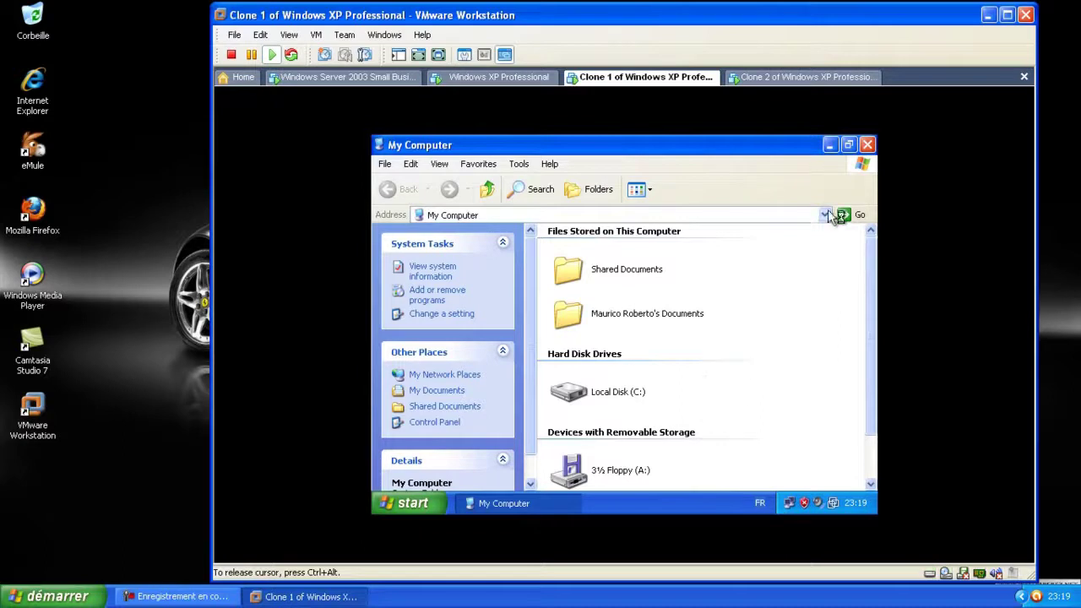
left_click(868, 144)
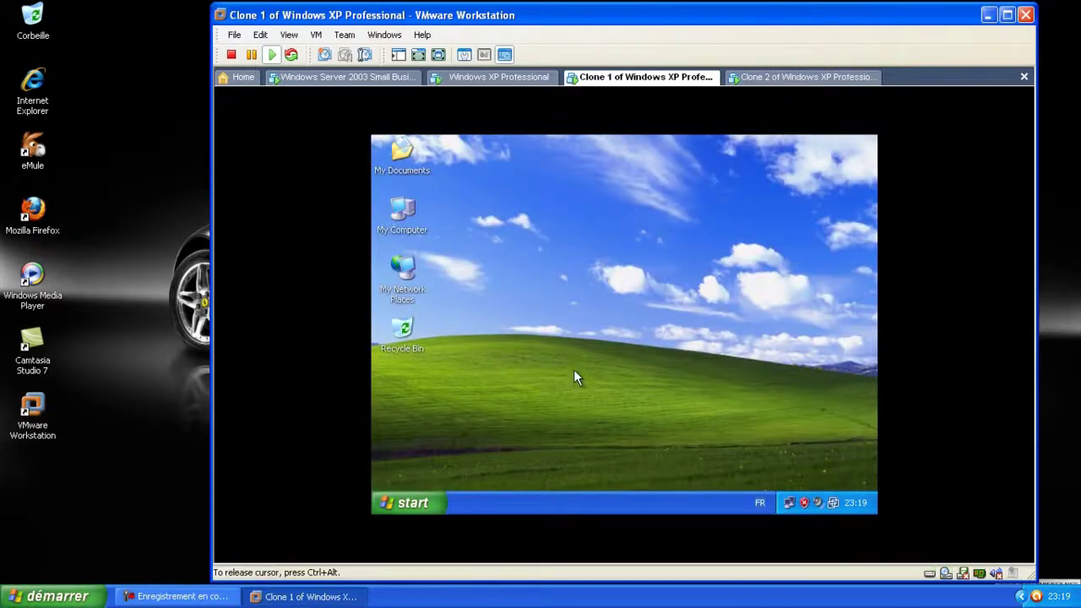
key("super+Pause")
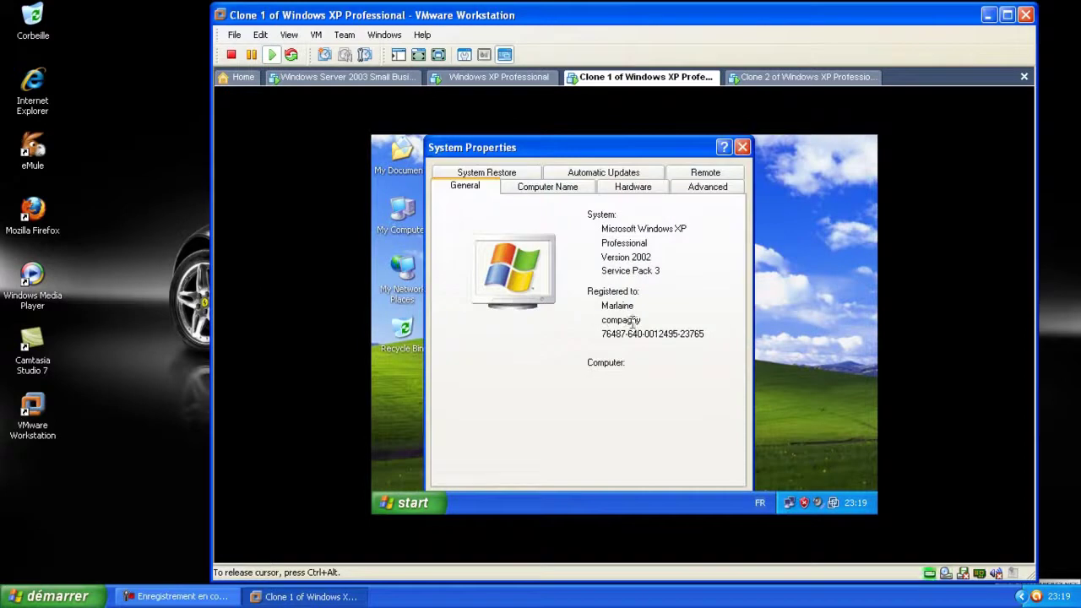
left_click(545, 187)
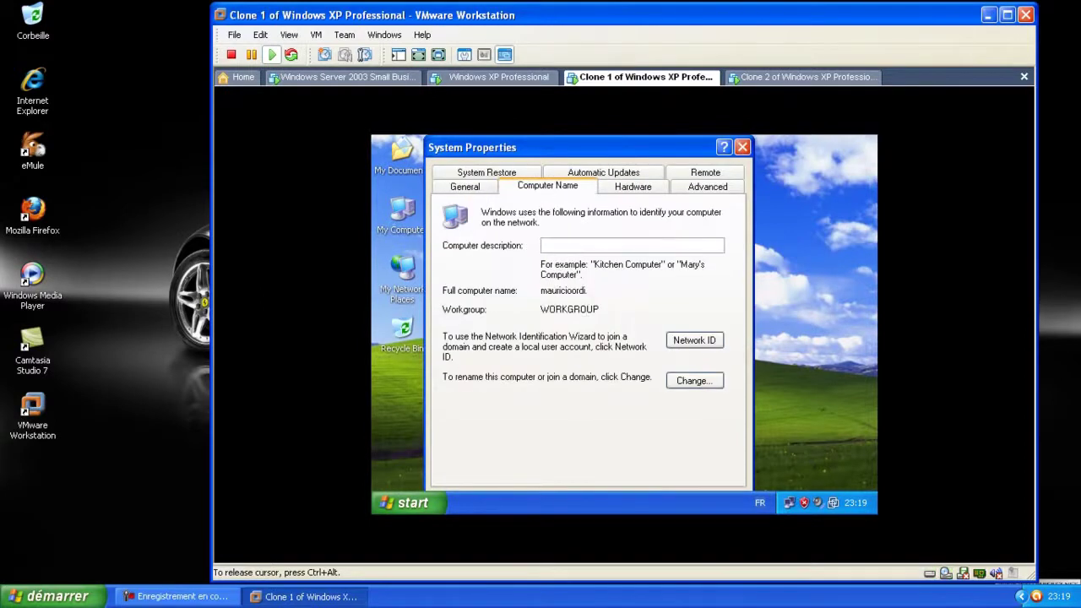
Join Clone 1 to the compagny.loc domain using administrator credentials, postponing the restart
left_click(695, 382)
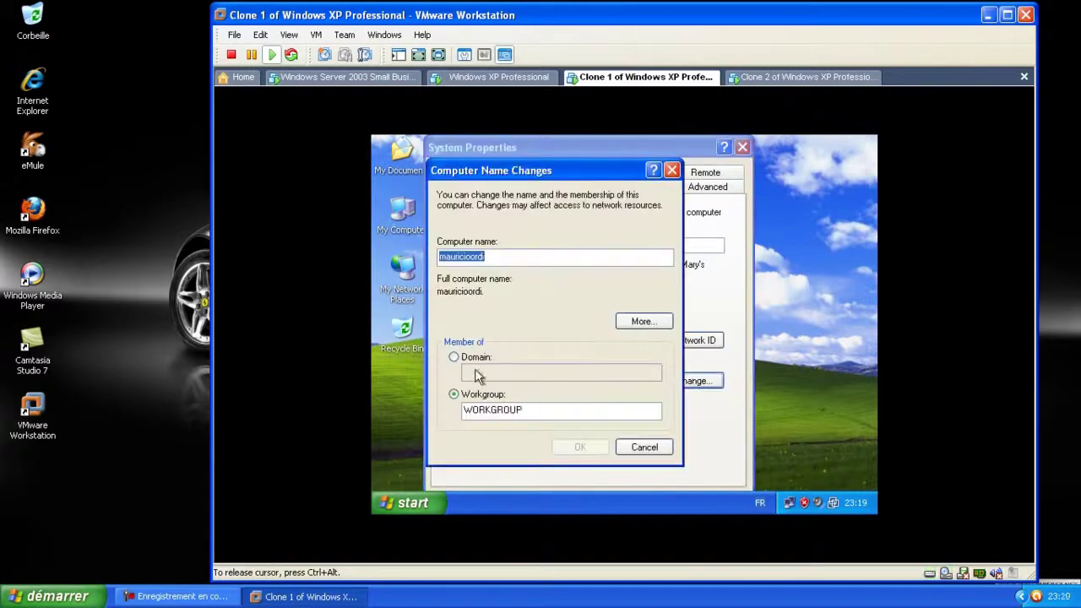
left_click(454, 357)
type("co")
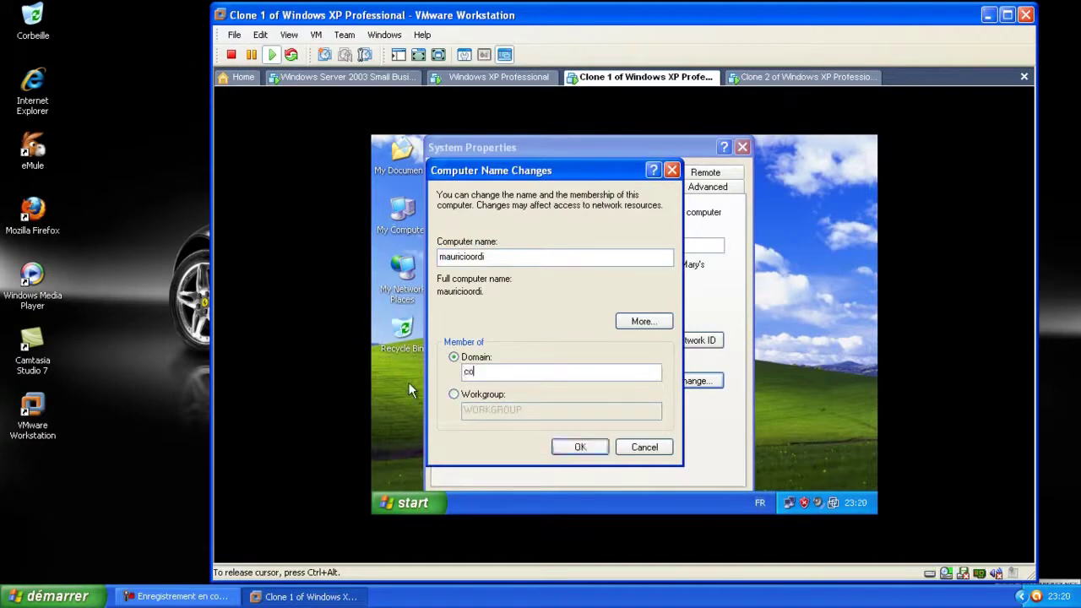
type("mpagny.loc")
left_click(583, 448)
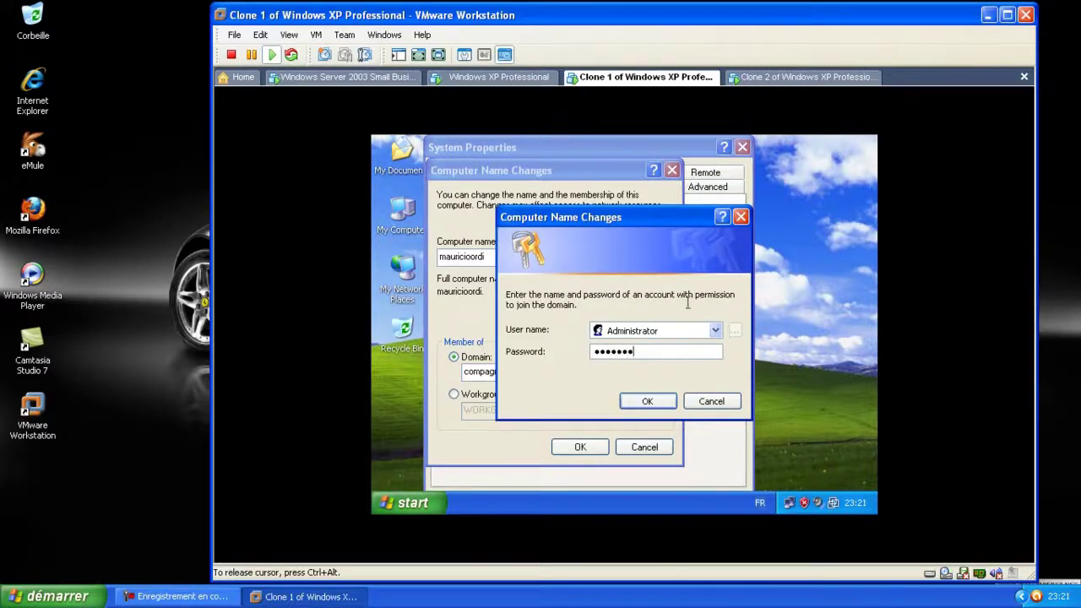
left_click(647, 403)
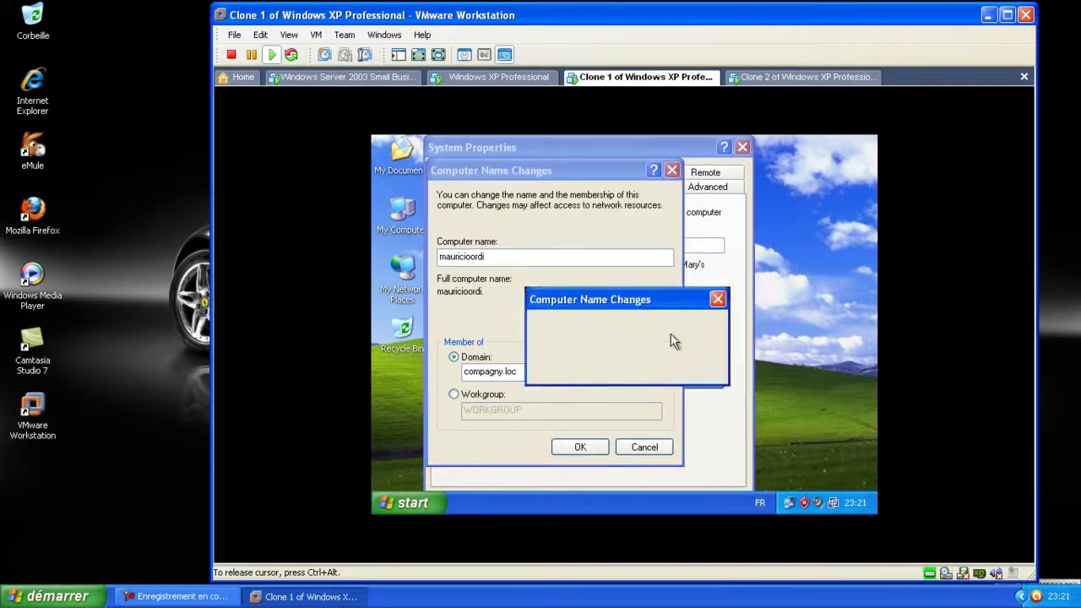
left_click(622, 364)
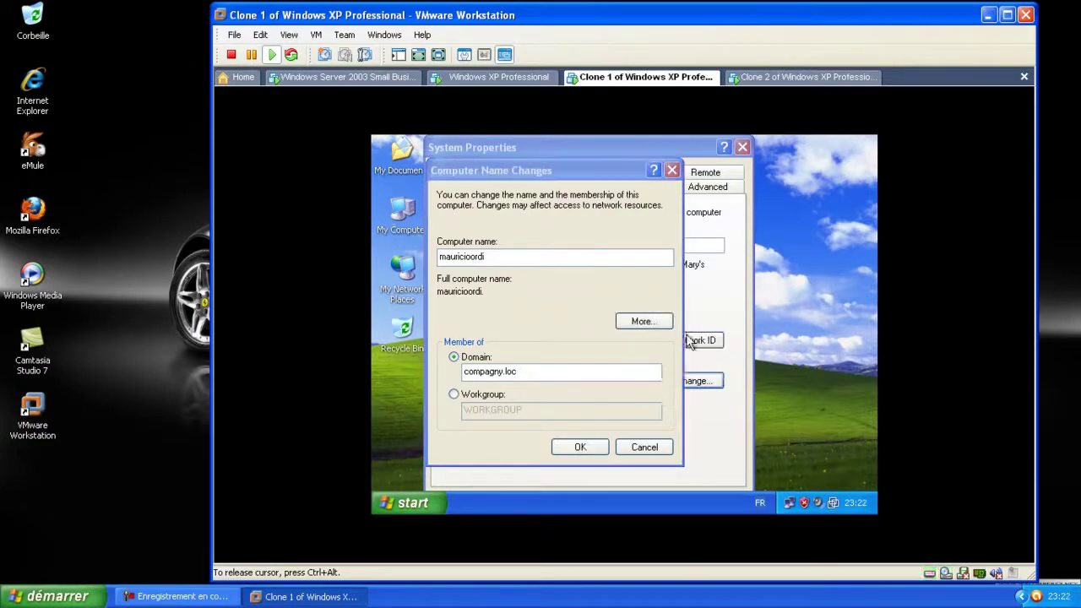
left_click(632, 369)
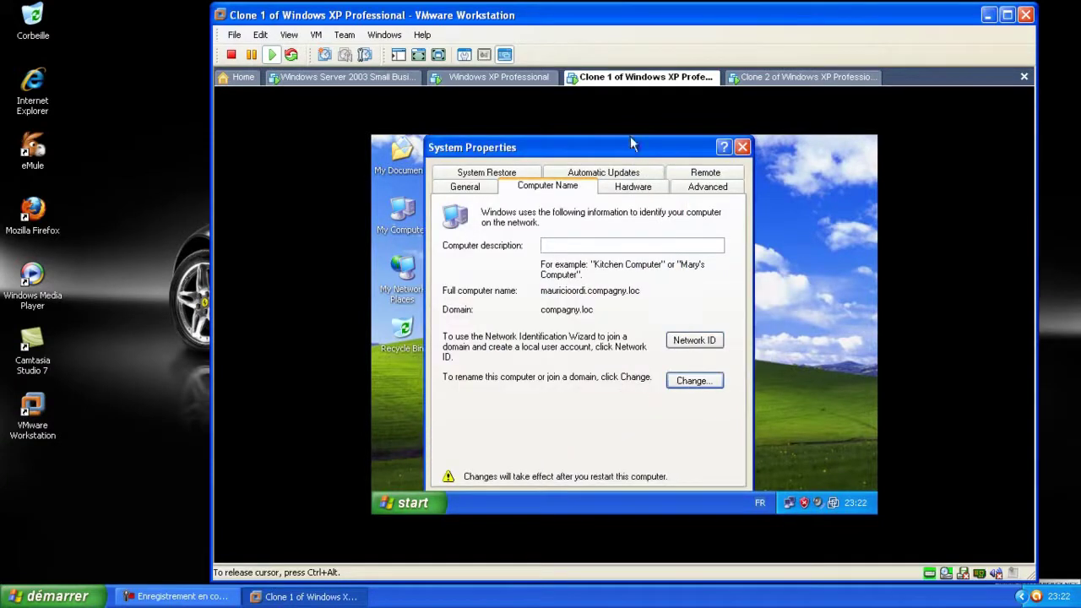
left_click_drag(627, 156, 639, 146)
left_click(633, 491)
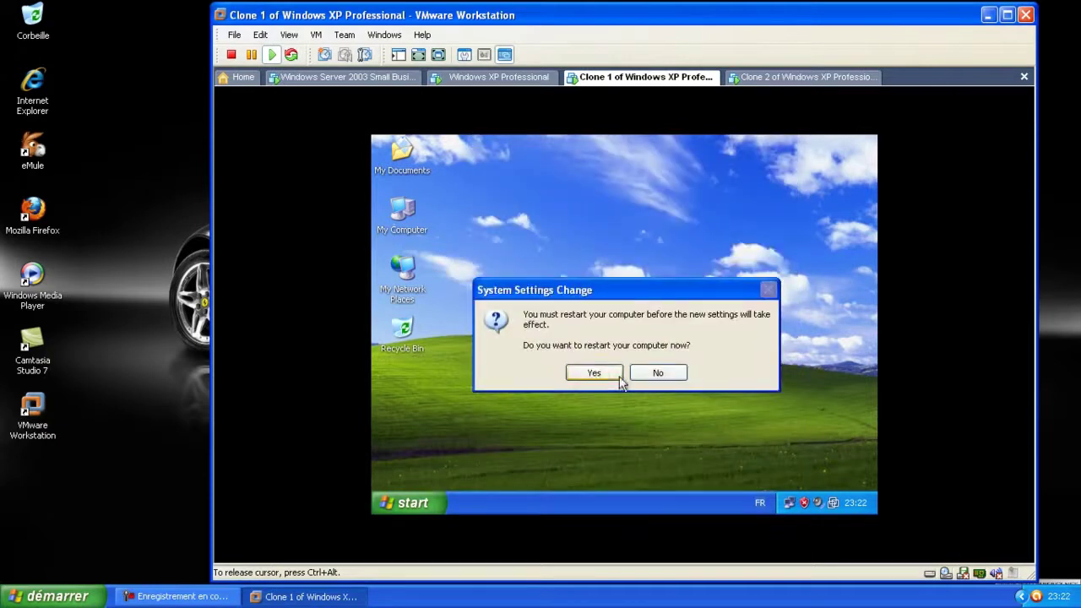
left_click(666, 374)
left_click(793, 78)
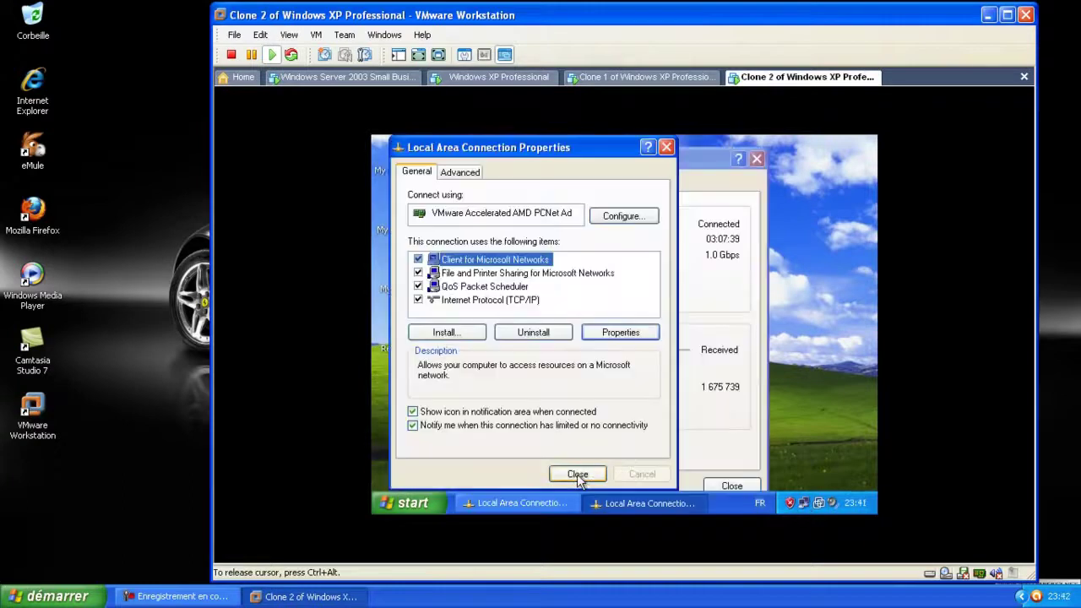
Close Clone 2's network dialogs and launch Internet Explorer
left_click(578, 473)
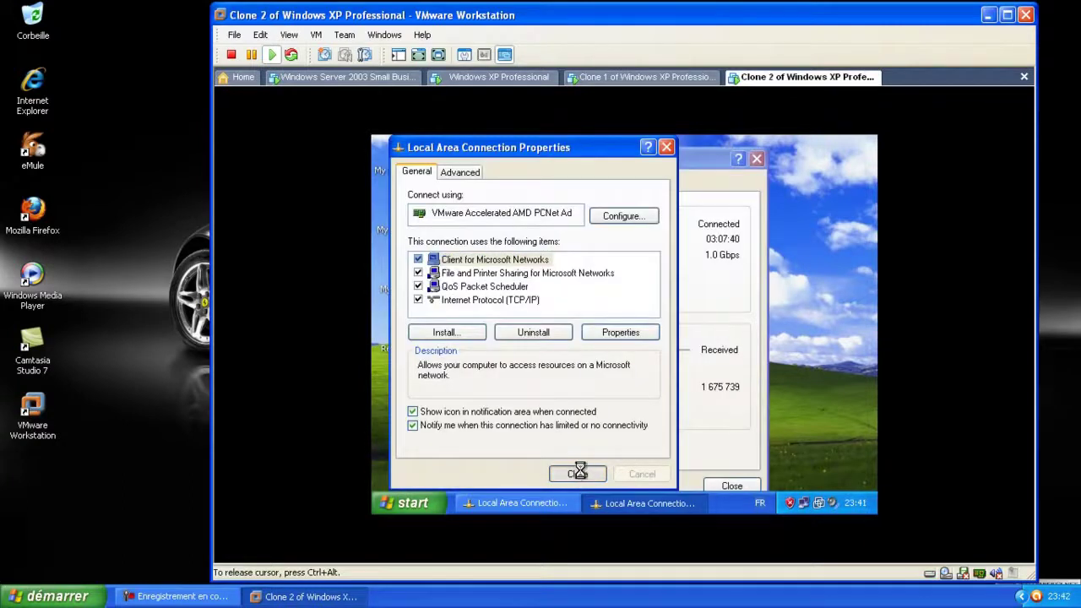
left_click(731, 487)
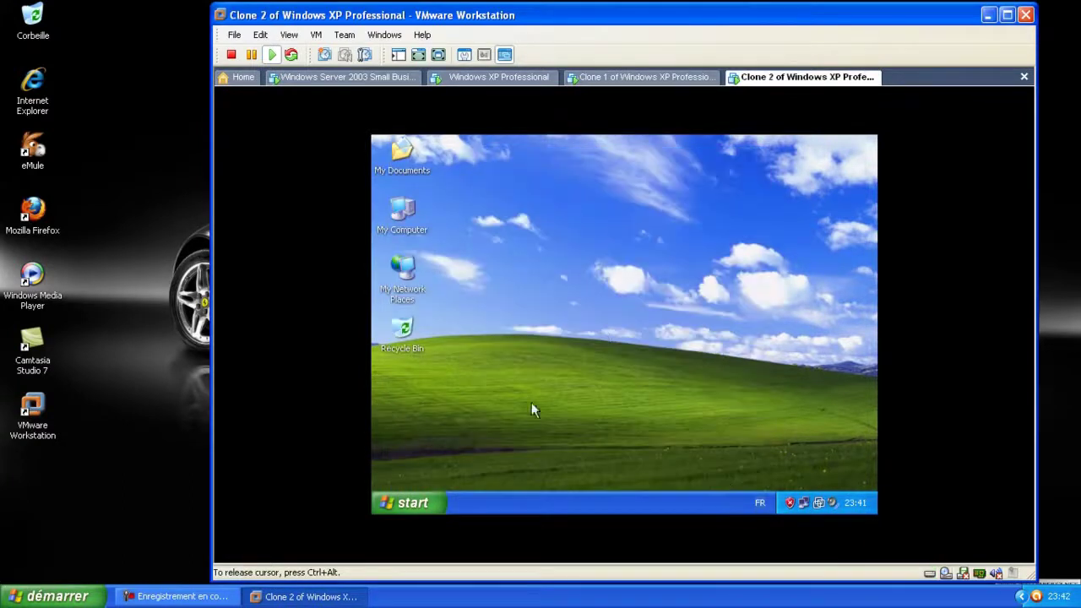
left_click(411, 503)
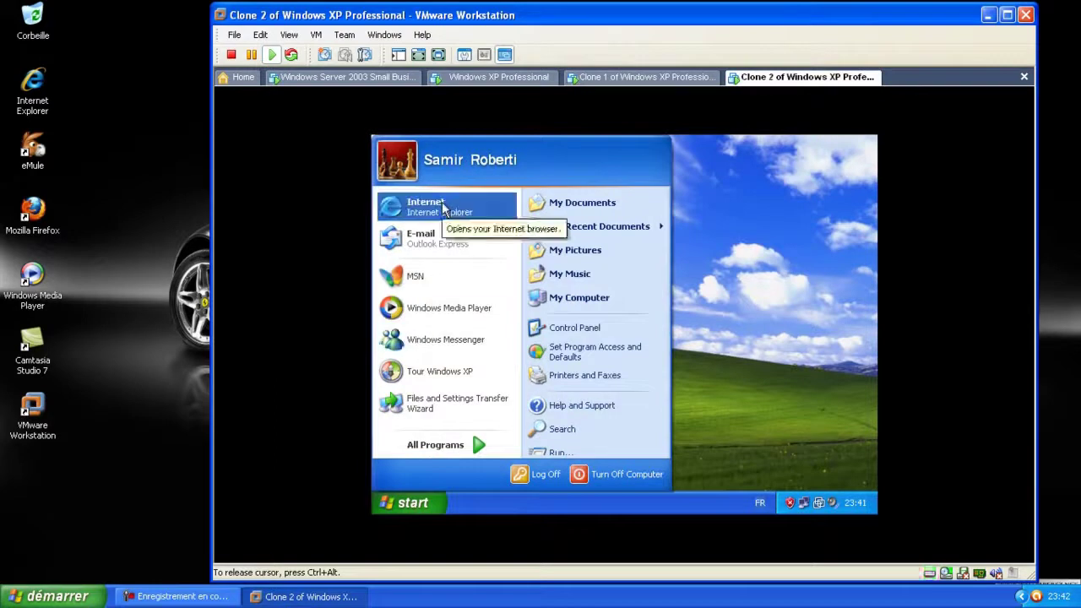
left_click(471, 214)
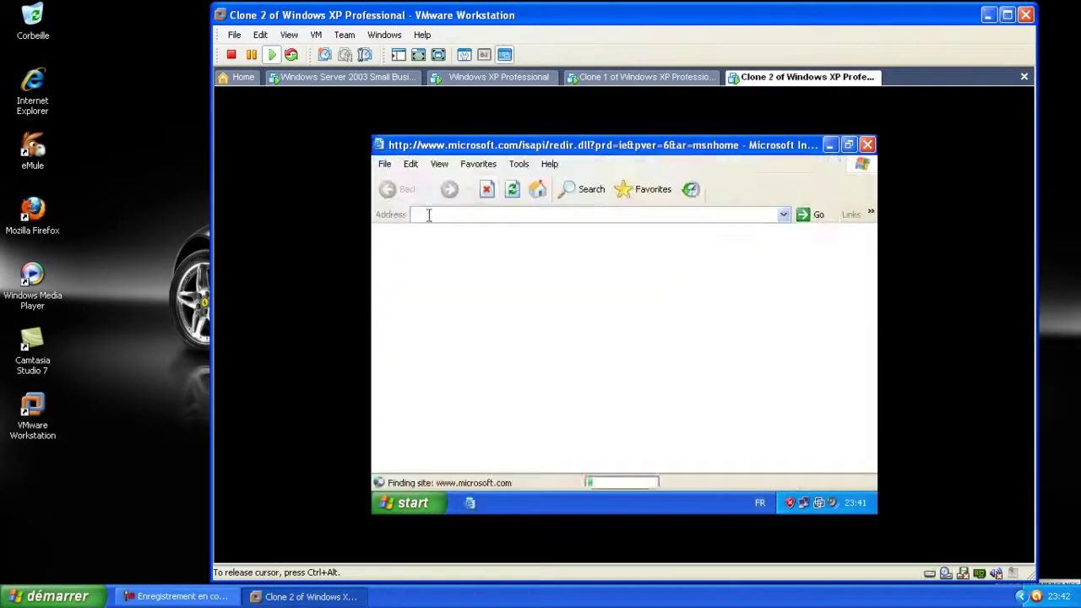
left_click(488, 192)
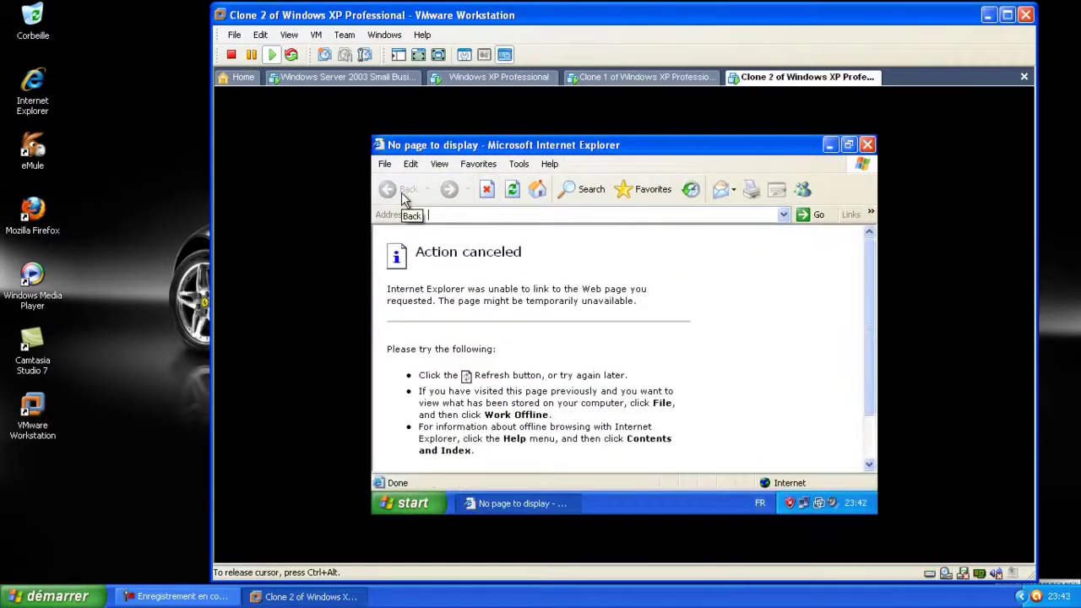
Load compagnyserver/connectcomputer in the browser, then switch to the Windows Server 2003 VM
type("com")
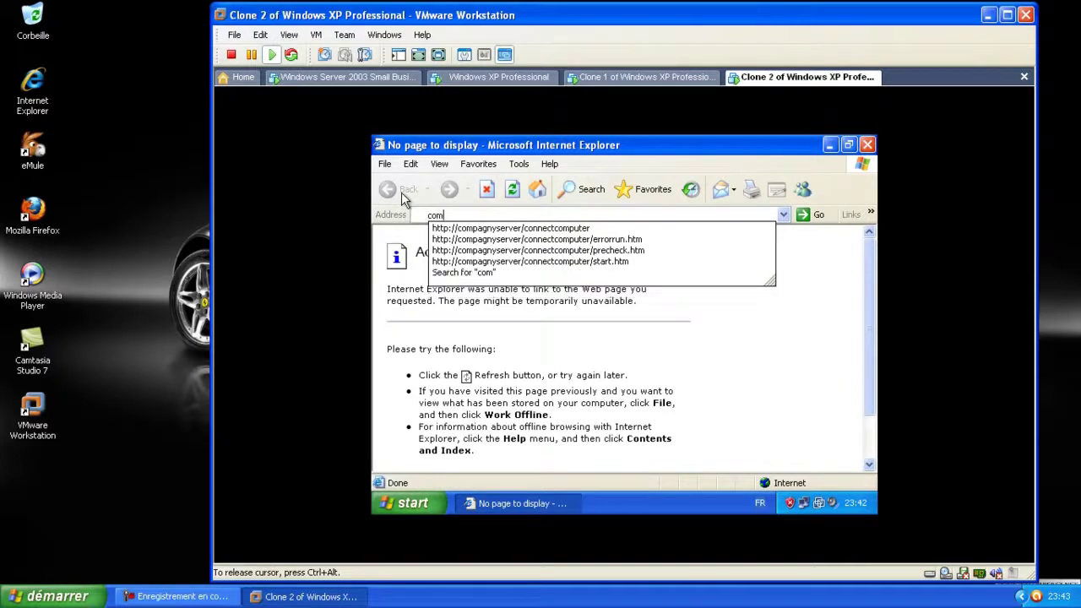
type("pagnyserver/connectcomputer")
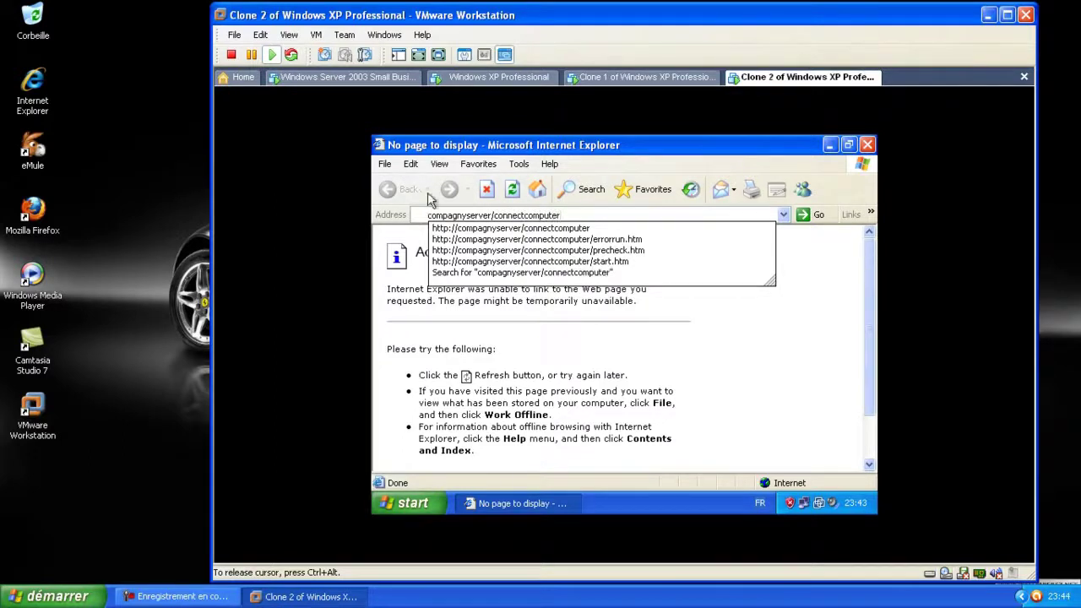
key("Return")
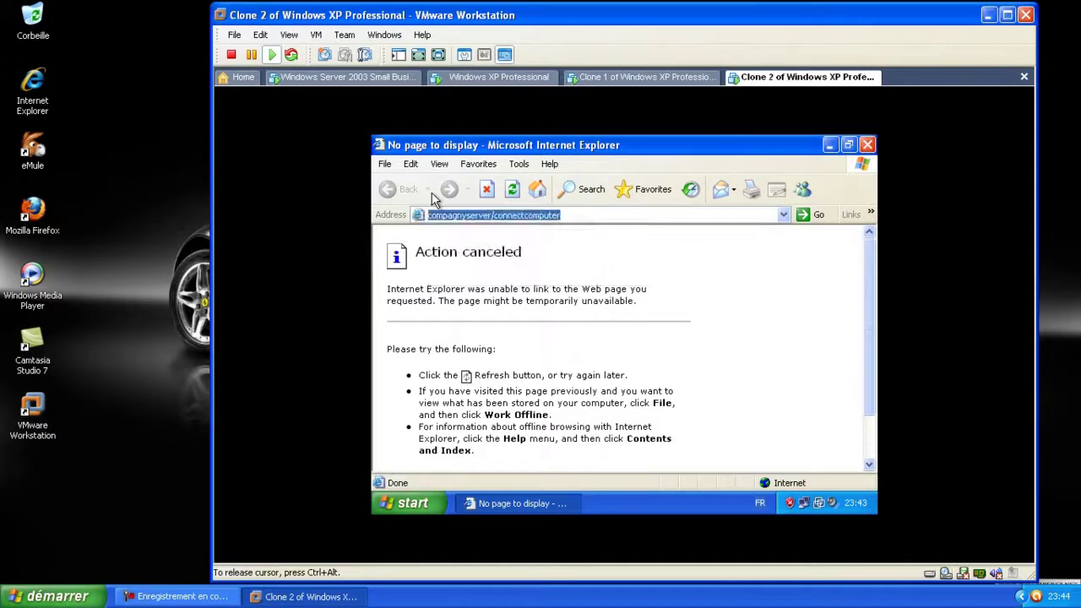
key("Return")
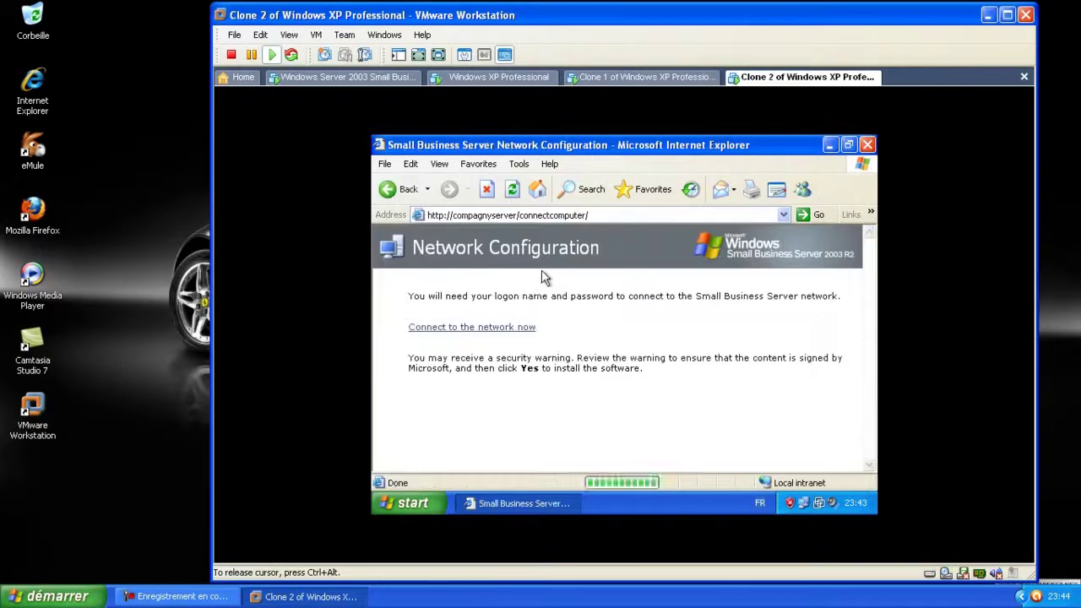
left_click(376, 78)
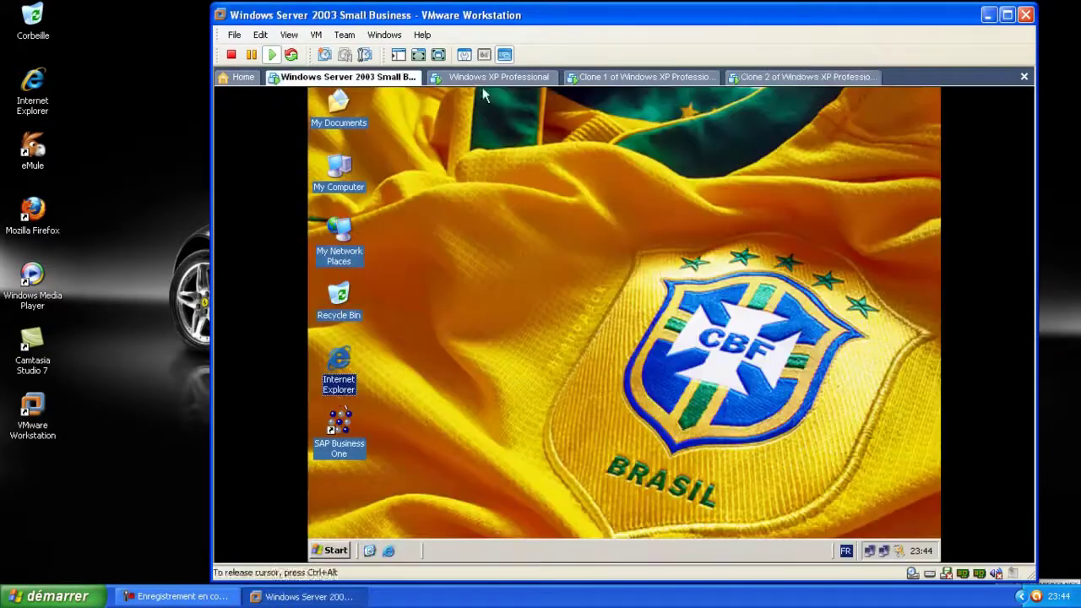
Open Server Management on the server and view the two existing client computers
left_click(351, 505)
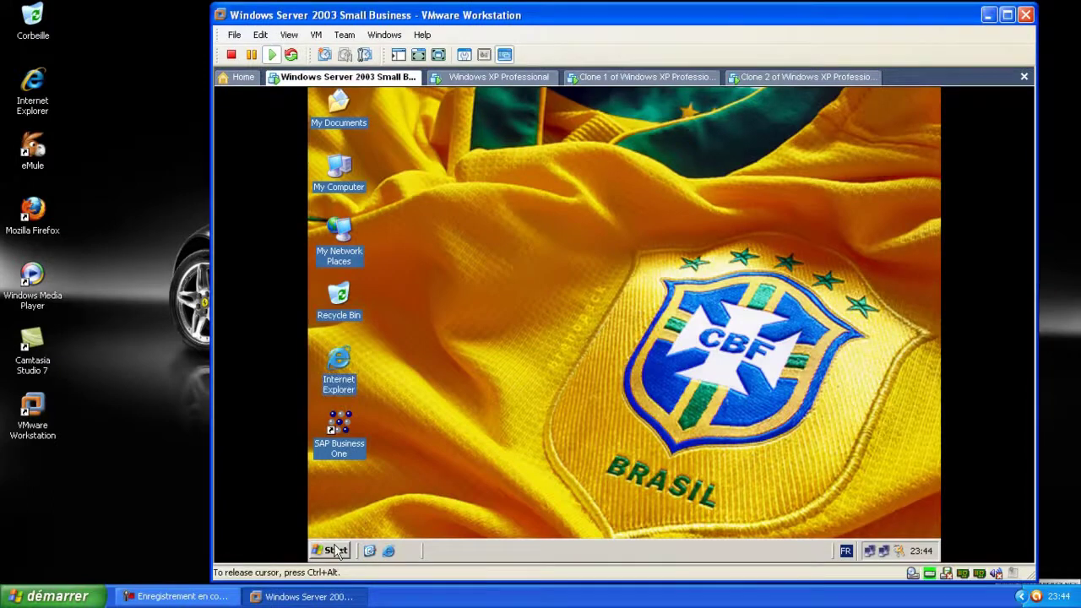
left_click(336, 550)
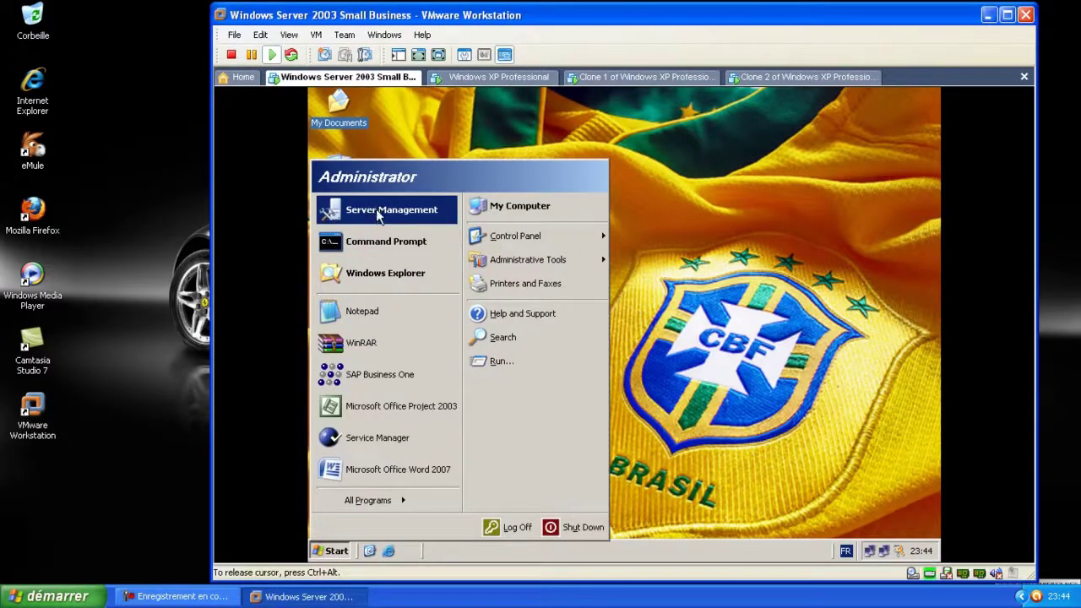
left_click(378, 209)
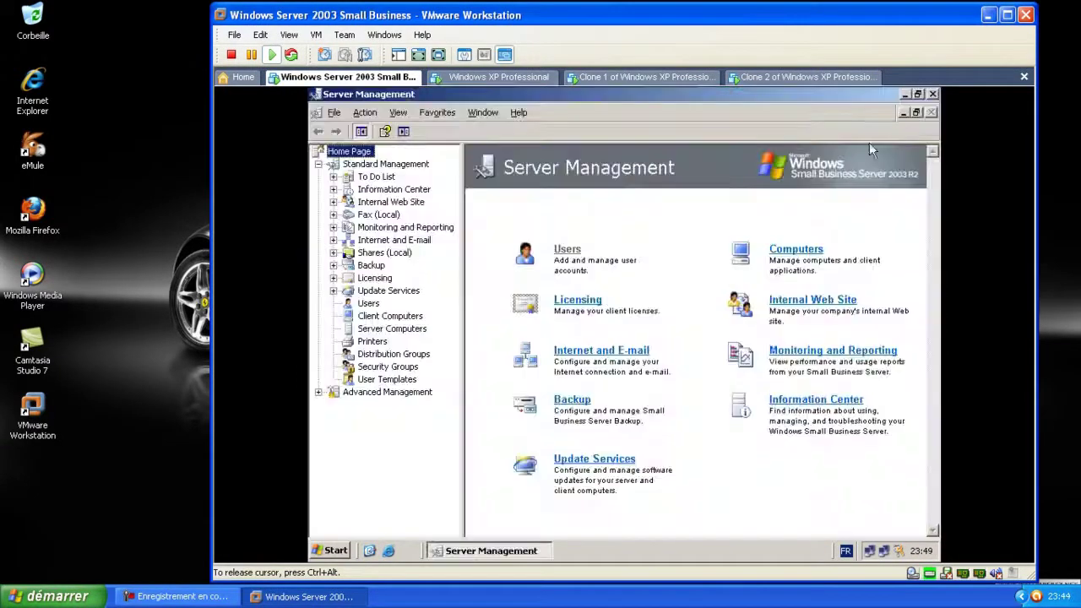
left_click(795, 248)
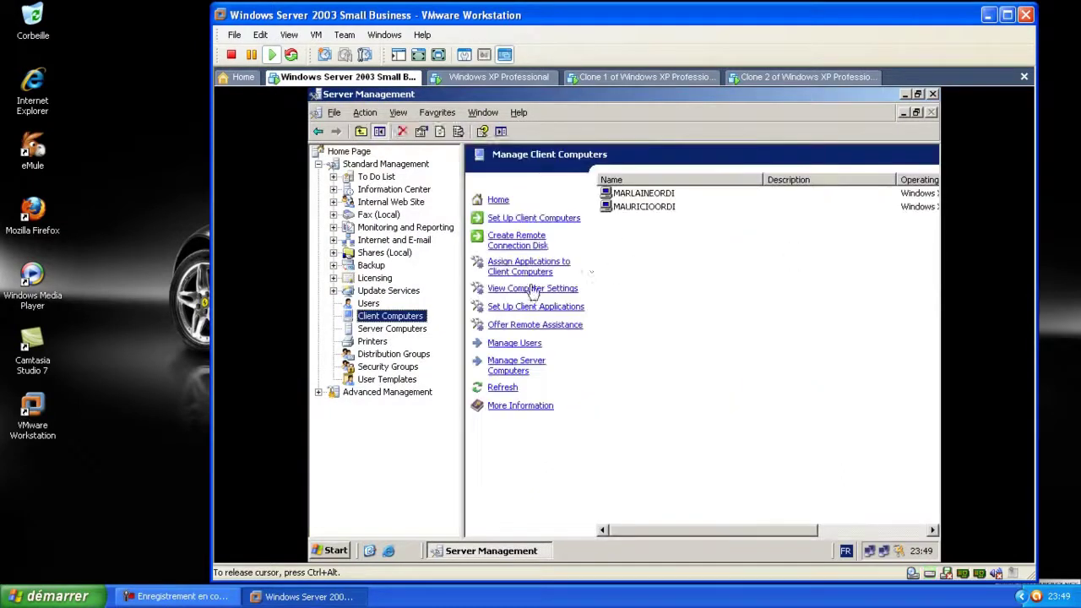
left_click(640, 207)
left_click(602, 238)
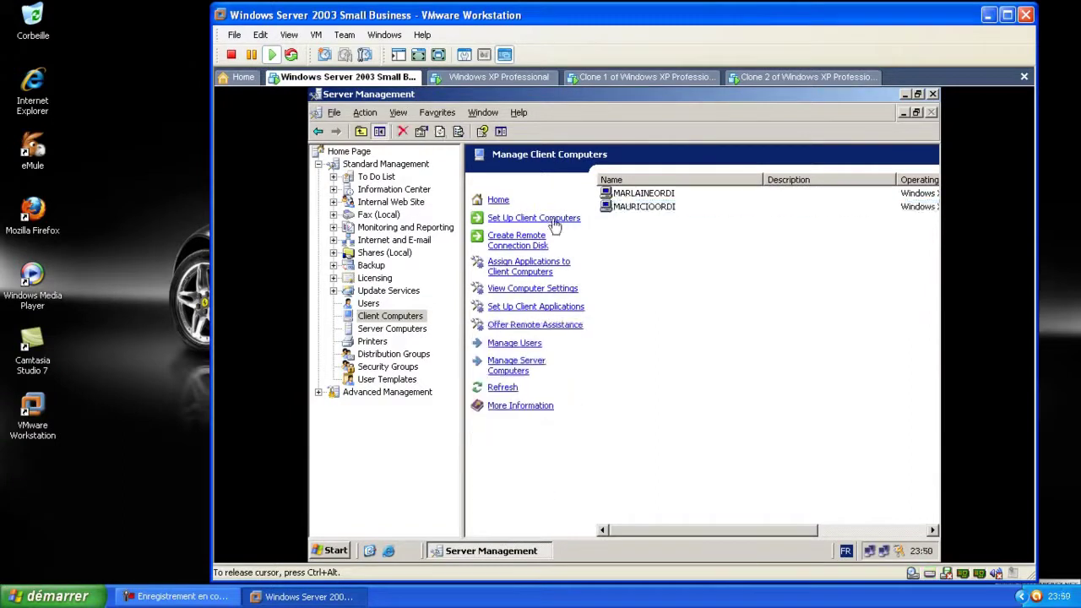
Run the Set Up Client Computers wizard to add the new user's computer with default advanced settings
left_click(534, 218)
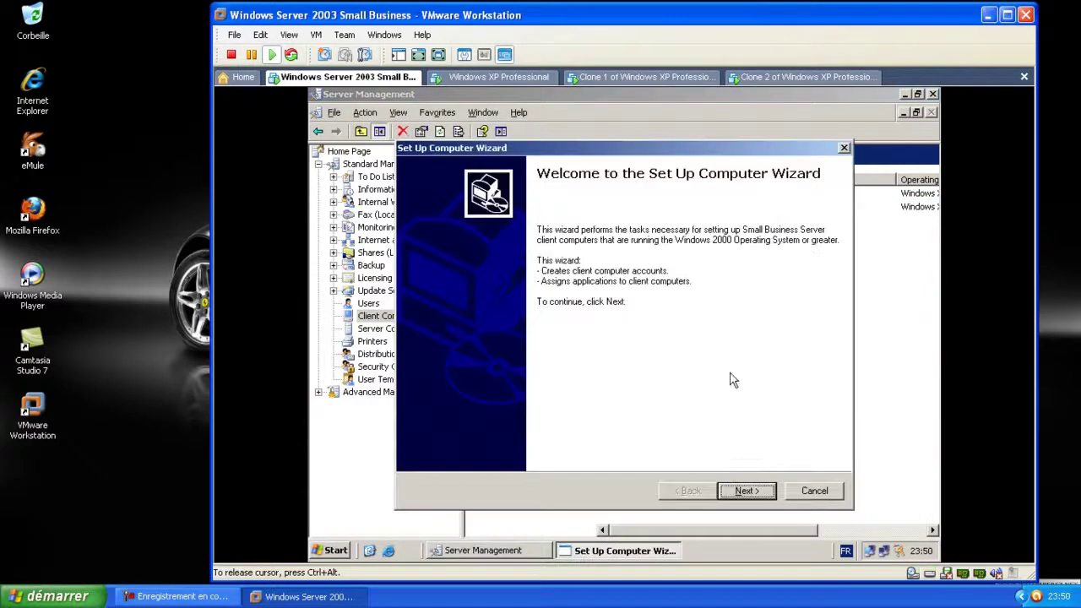
left_click(741, 491)
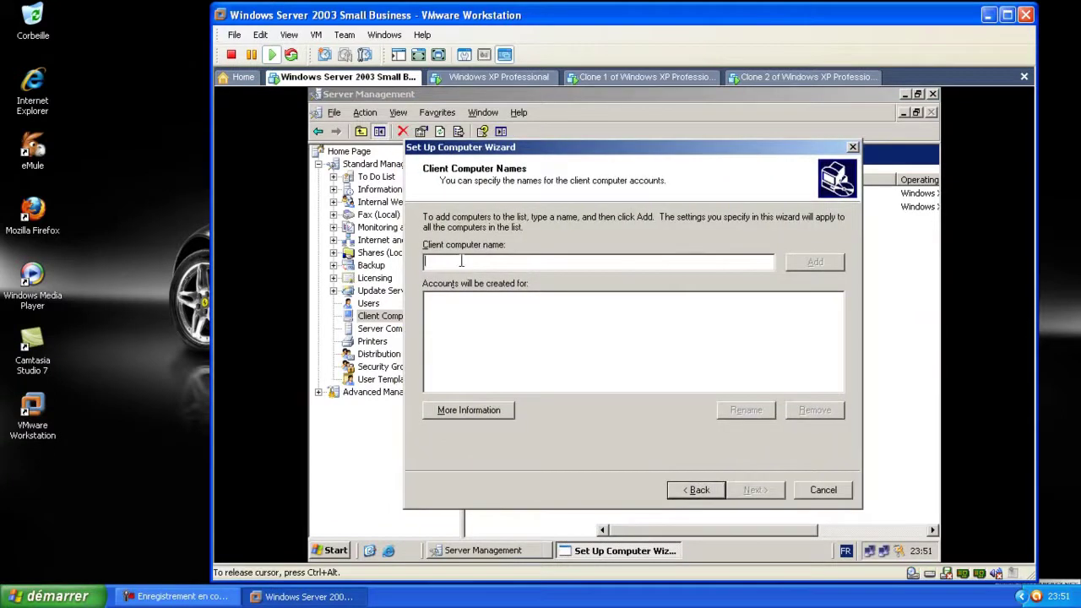
type("s")
type("AMIR0")
left_click(815, 264)
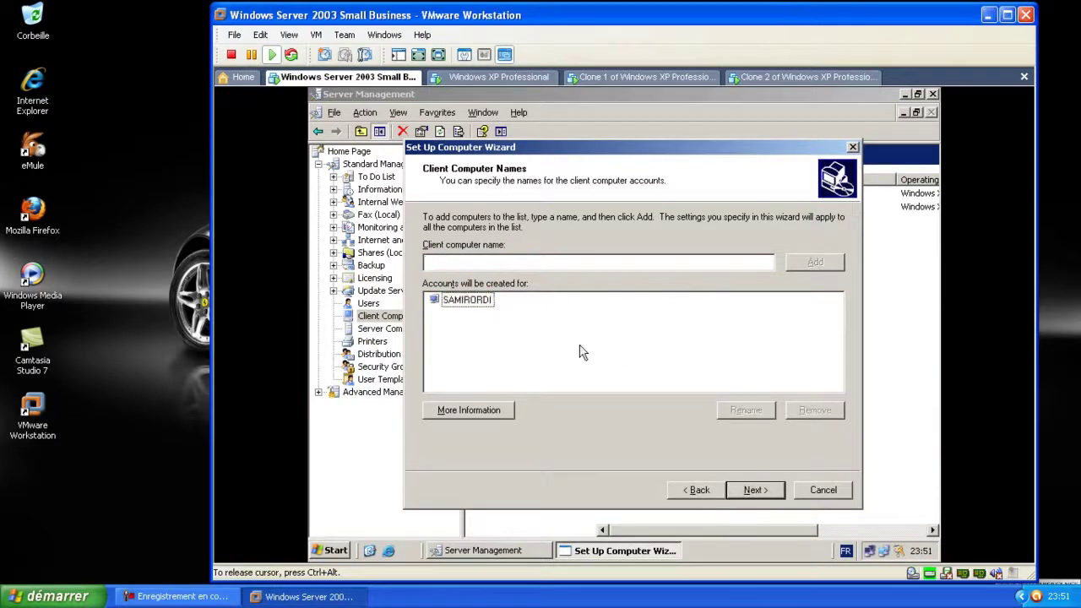
left_click(752, 490)
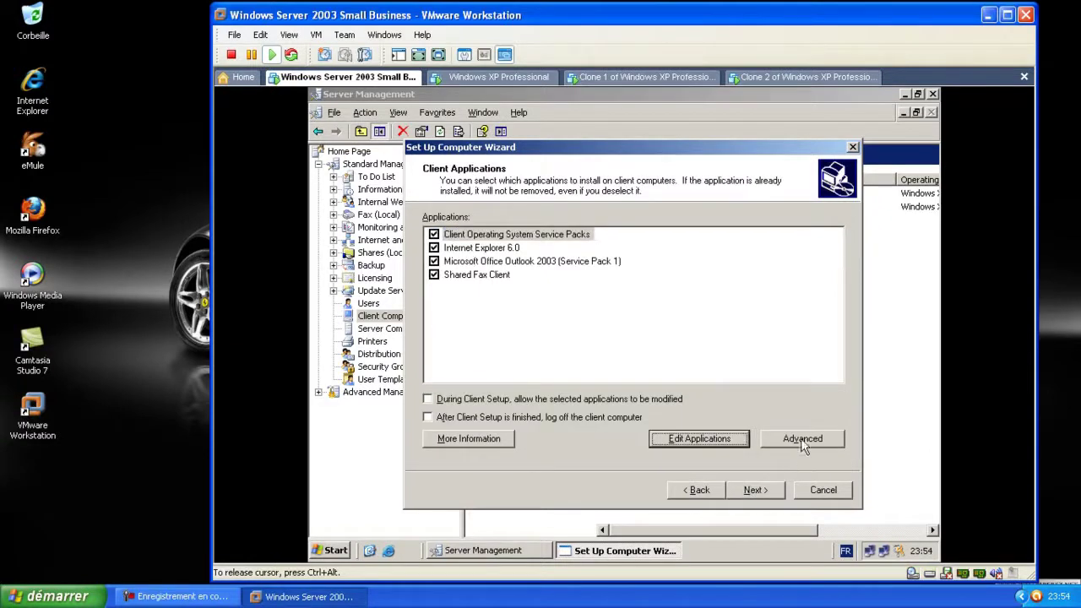
left_click(803, 440)
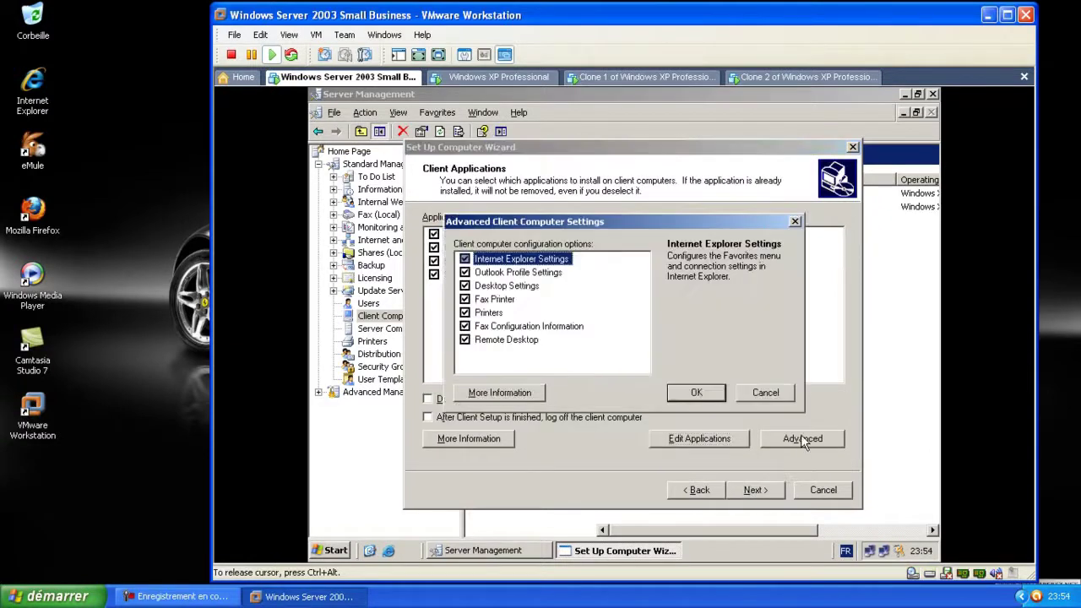
left_click(718, 393)
left_click(763, 493)
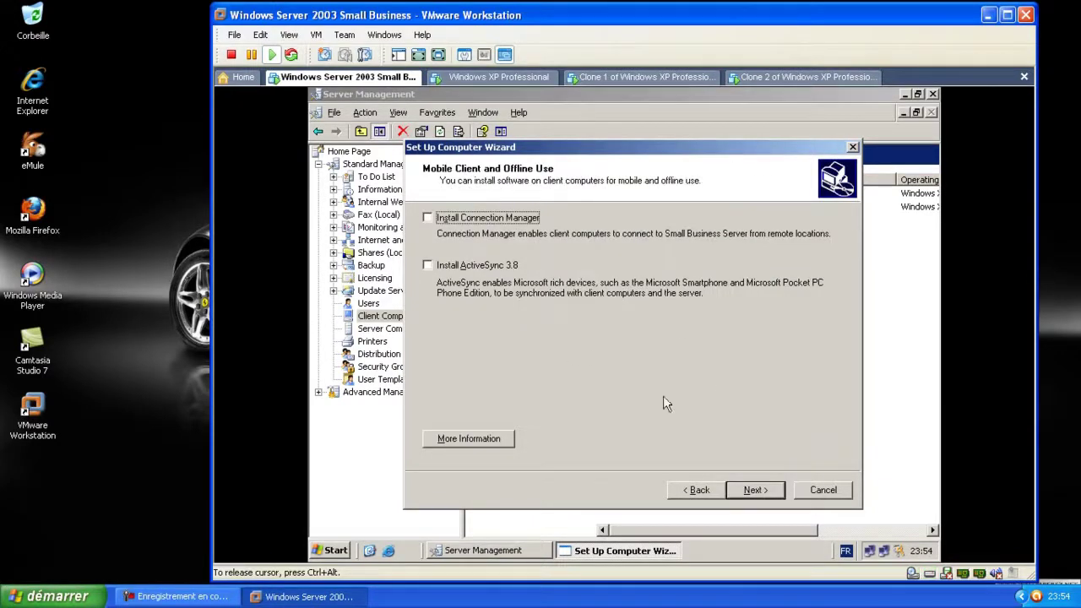
left_click(754, 490)
left_click(754, 491)
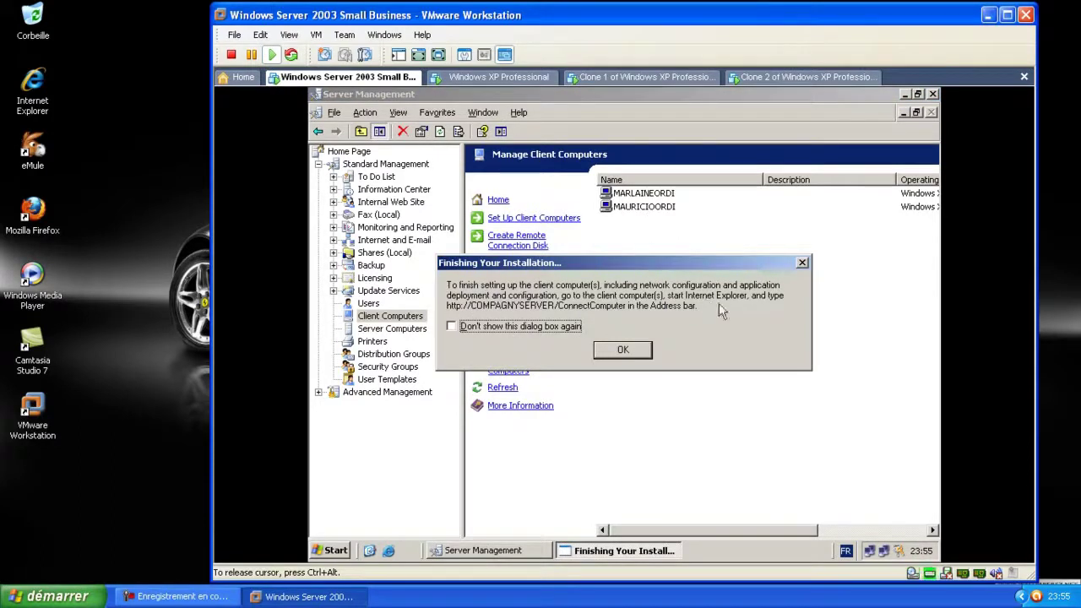
left_click(632, 352)
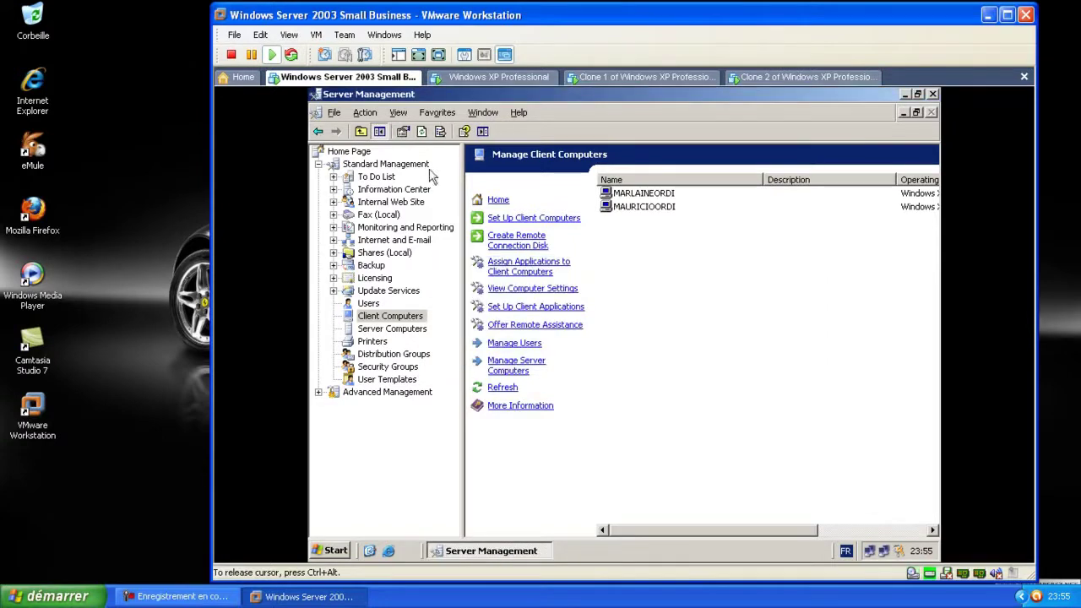
Select the newly added client computer in the server's Manage Client Computers list
left_click(756, 77)
left_click(360, 78)
left_click(652, 223)
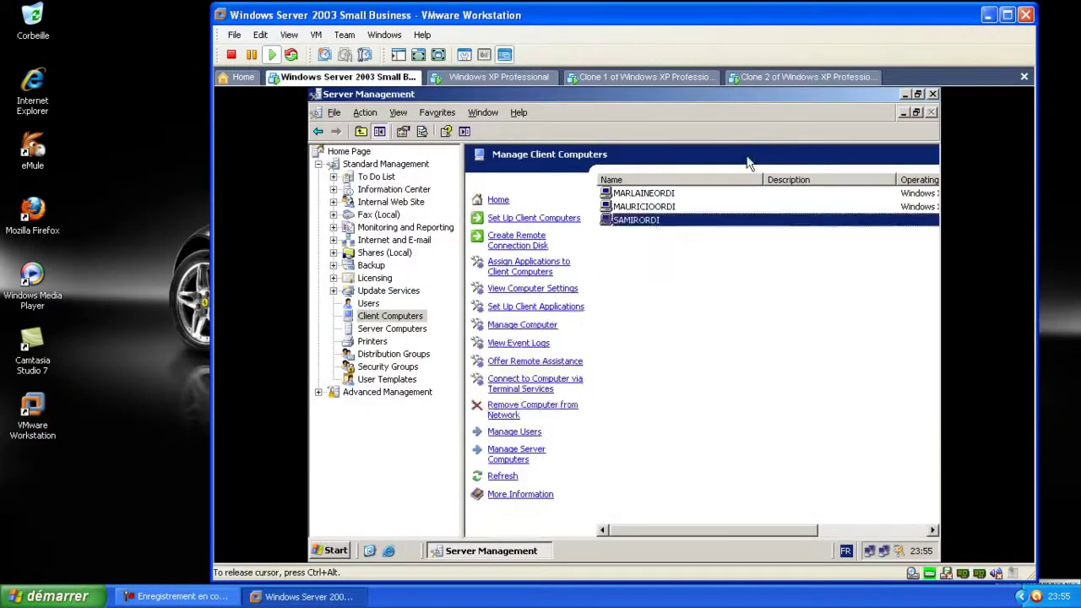
On Clone 2, start connecting to the network and submit the Admin account credentials
left_click(803, 77)
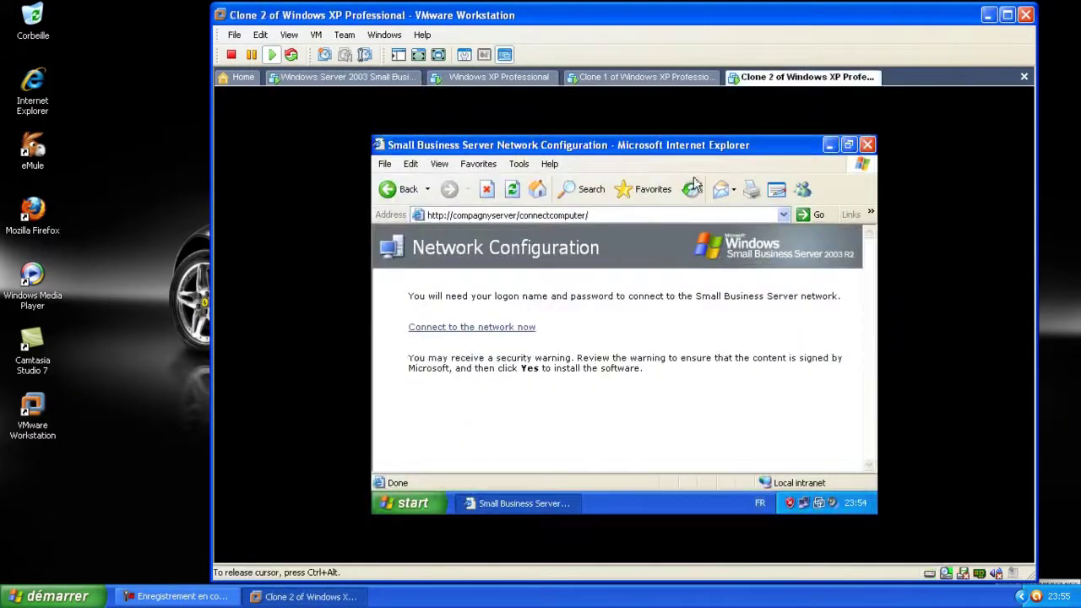
left_click(482, 331)
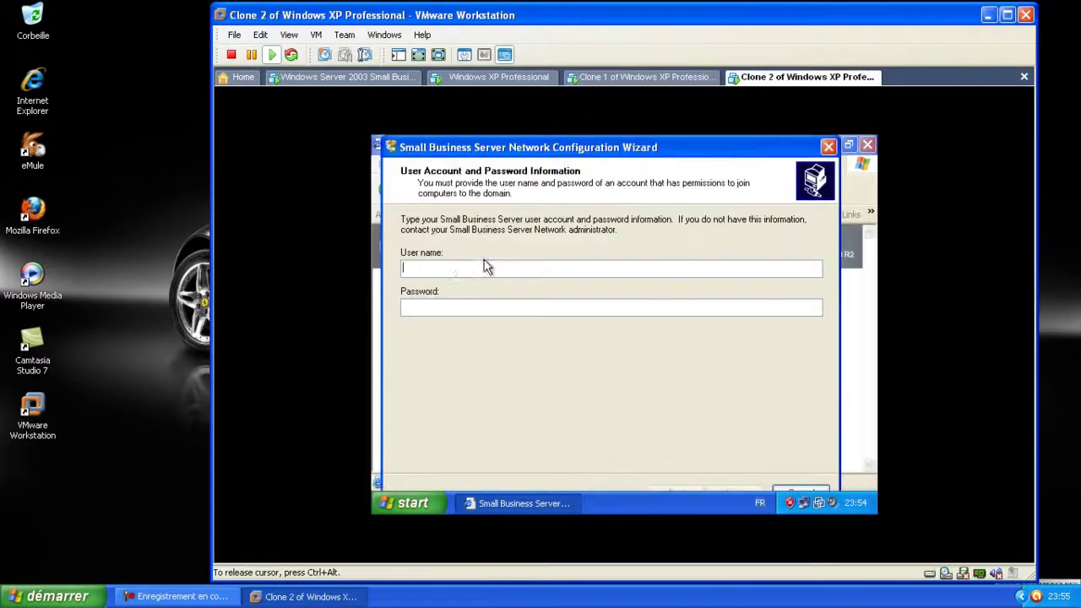
type("Administrator")
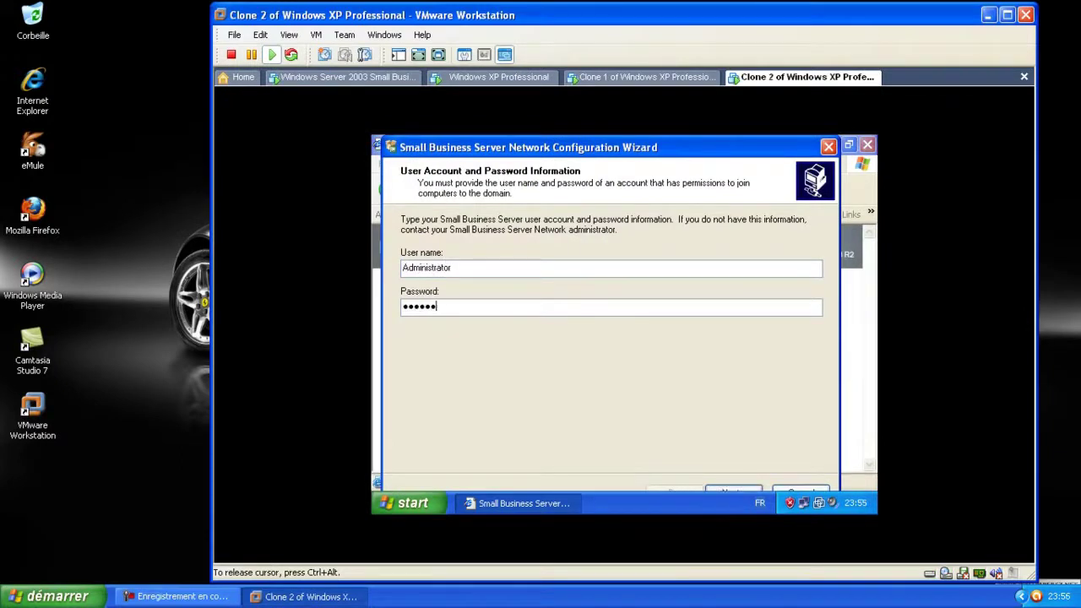
left_click(729, 490)
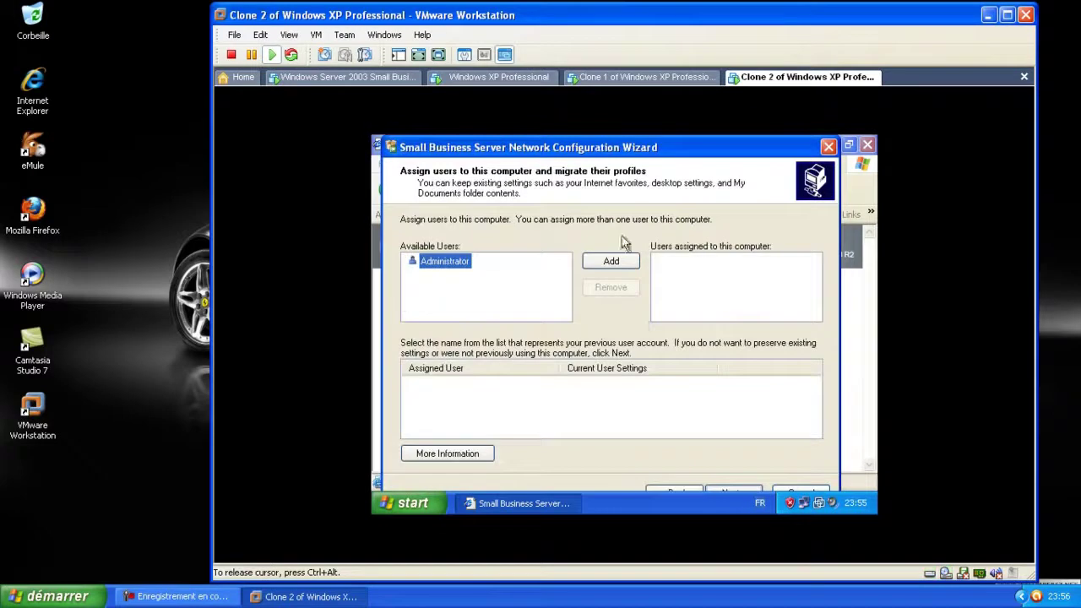
Assign Administrator to the computer, keep its computer name, and finish the Network Configuration Wizard
left_click(621, 263)
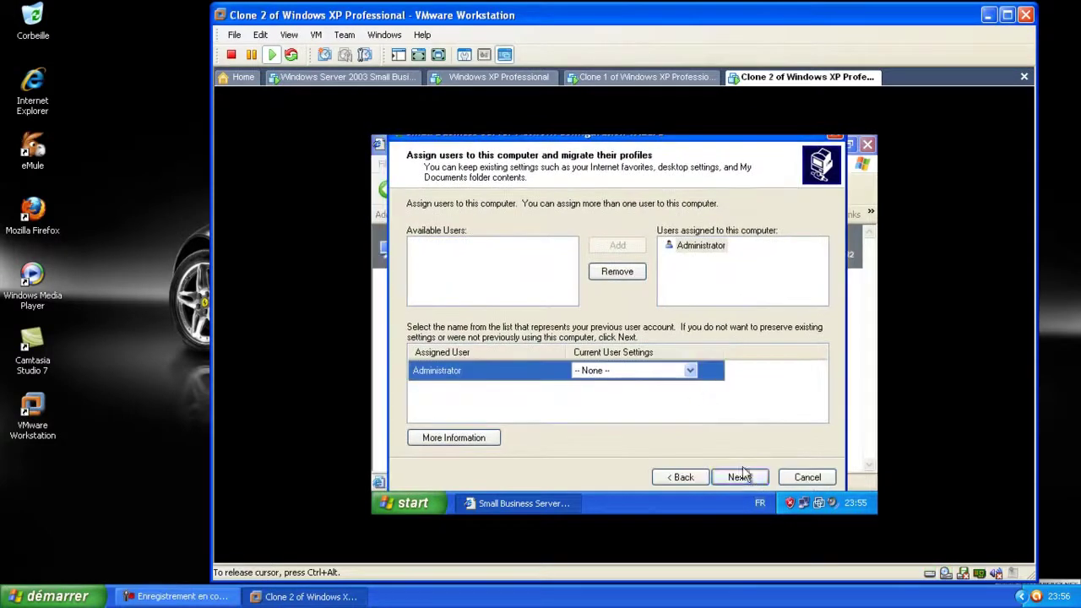
left_click(740, 477)
left_click(511, 267)
left_click(454, 238)
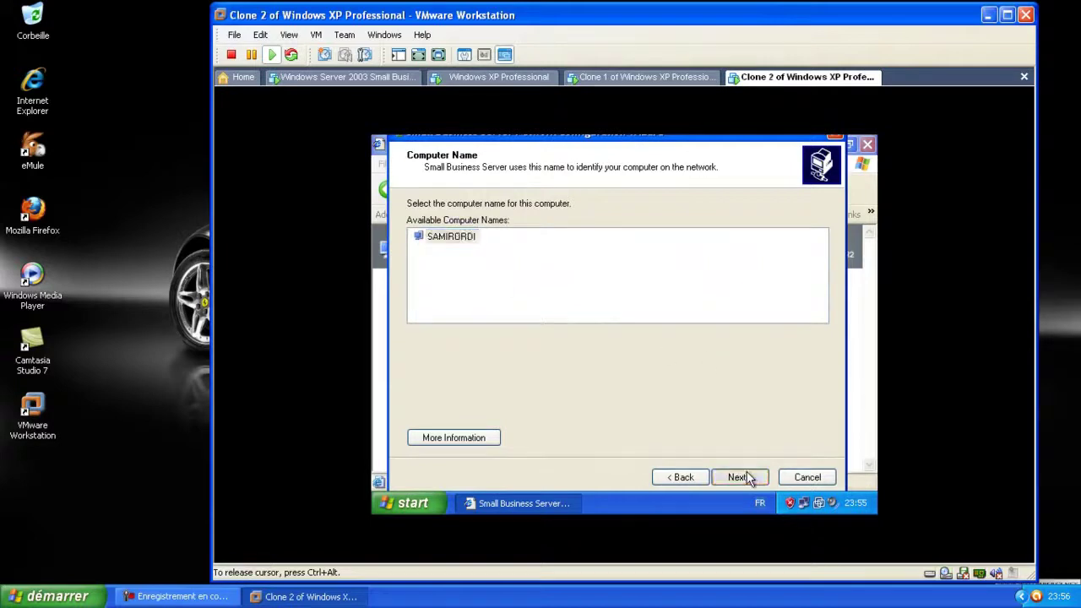
left_click(749, 478)
left_click(745, 477)
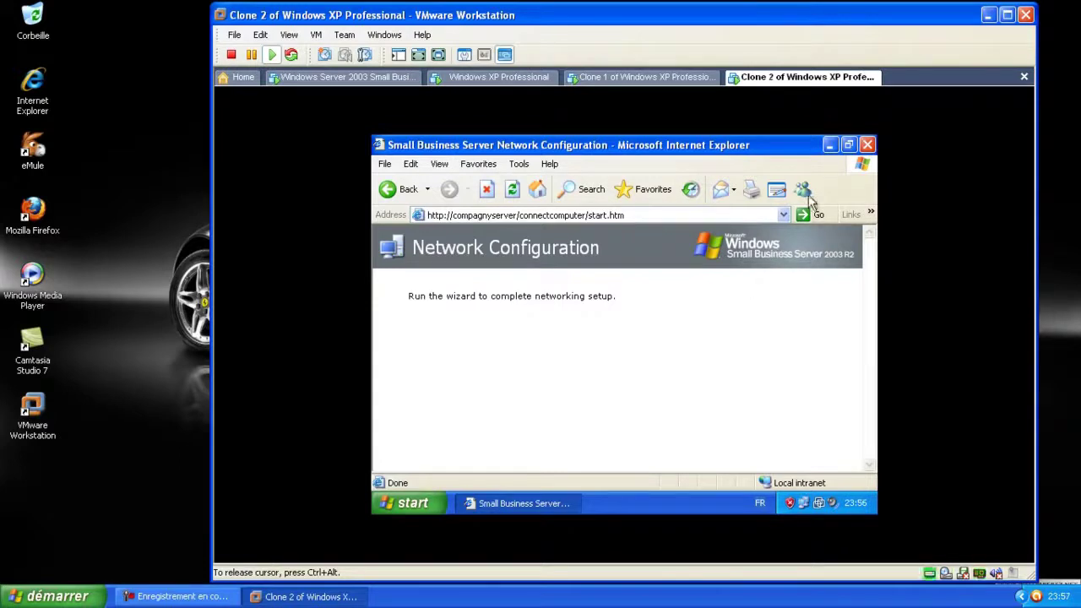
left_click(832, 149)
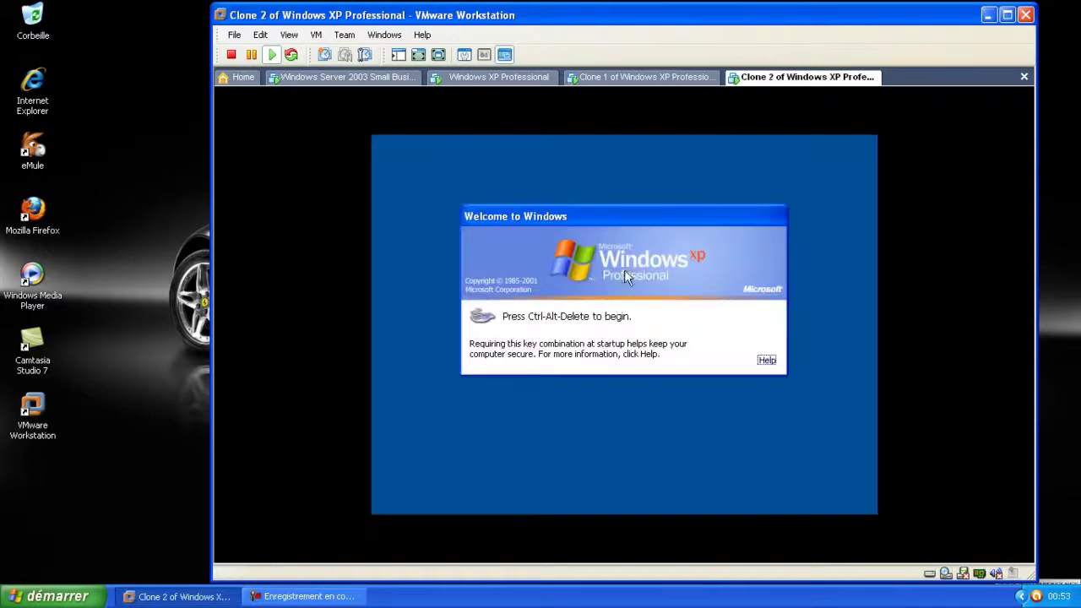
Switch to the Windows Server 2003 Small Business VM to view Server Management
left_click(329, 76)
From Users, start Add Multiple Users, keep User Template, and open the new-user form
left_click(369, 304)
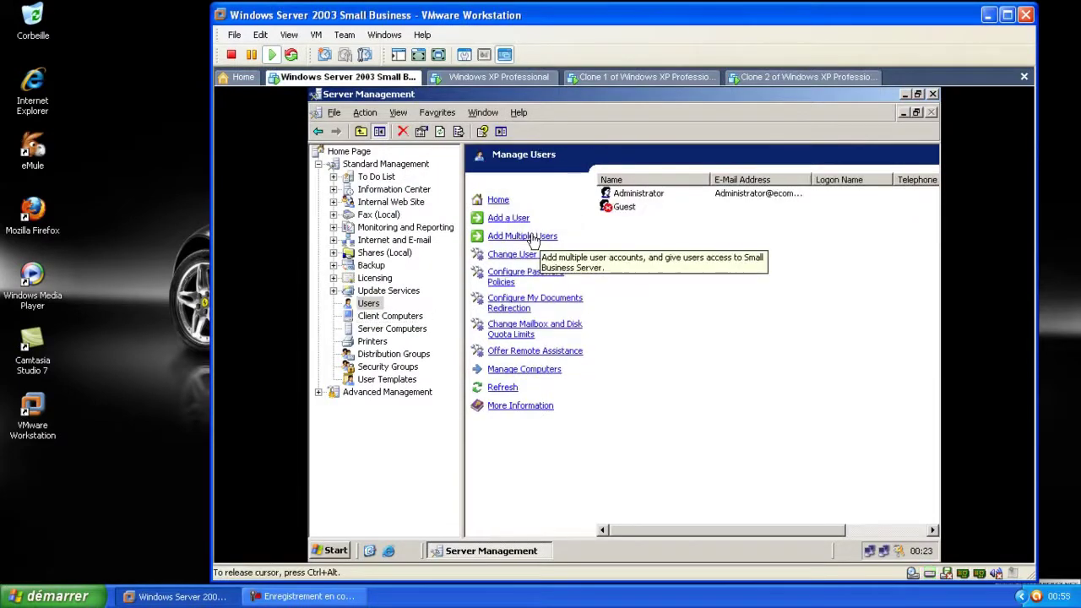
left_click(534, 240)
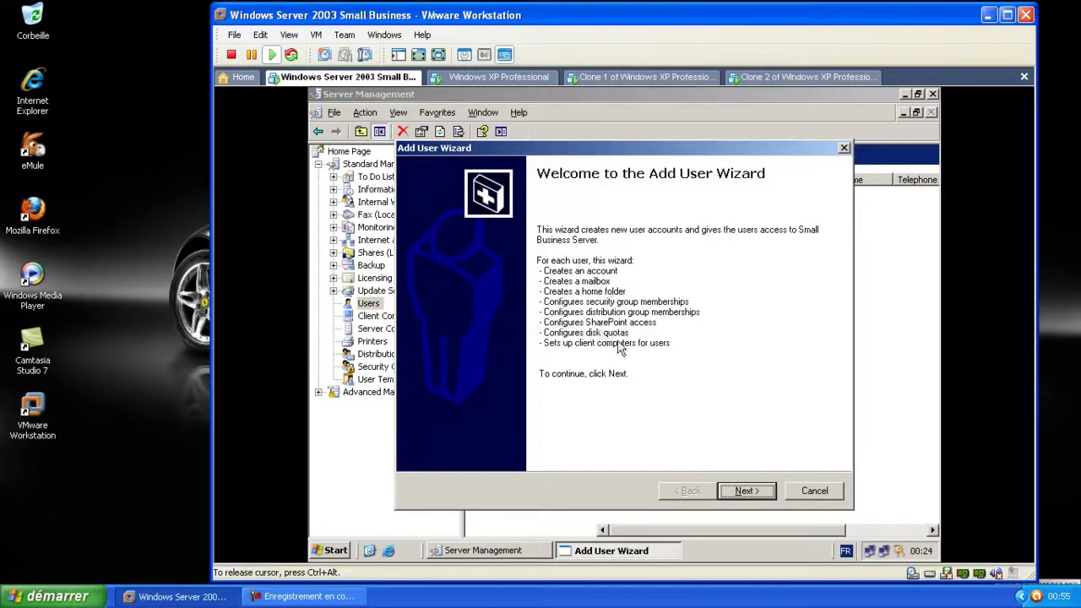
left_click(745, 492)
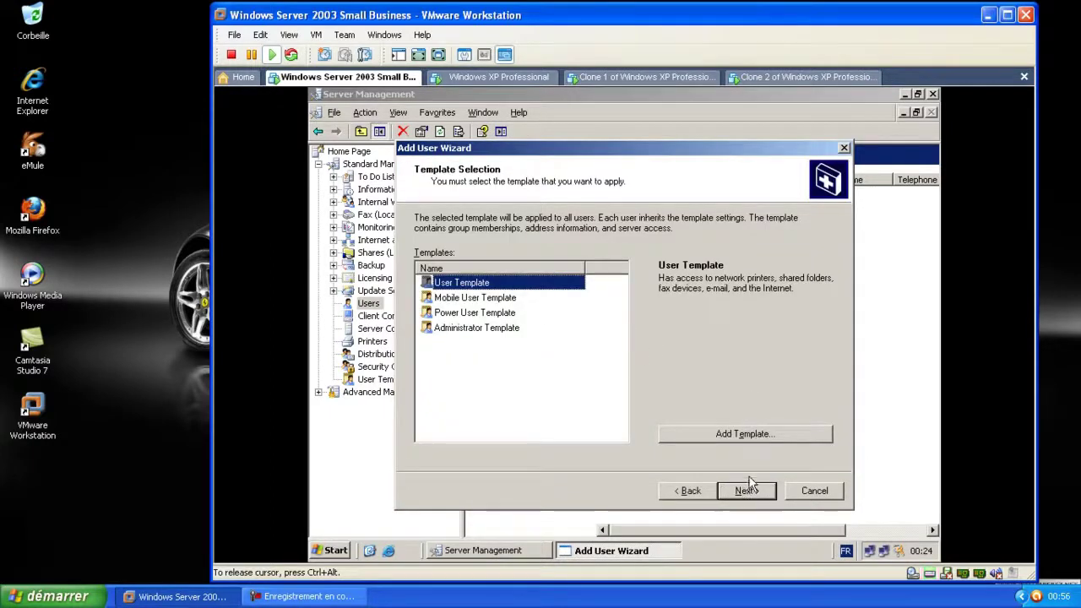
left_click(749, 492)
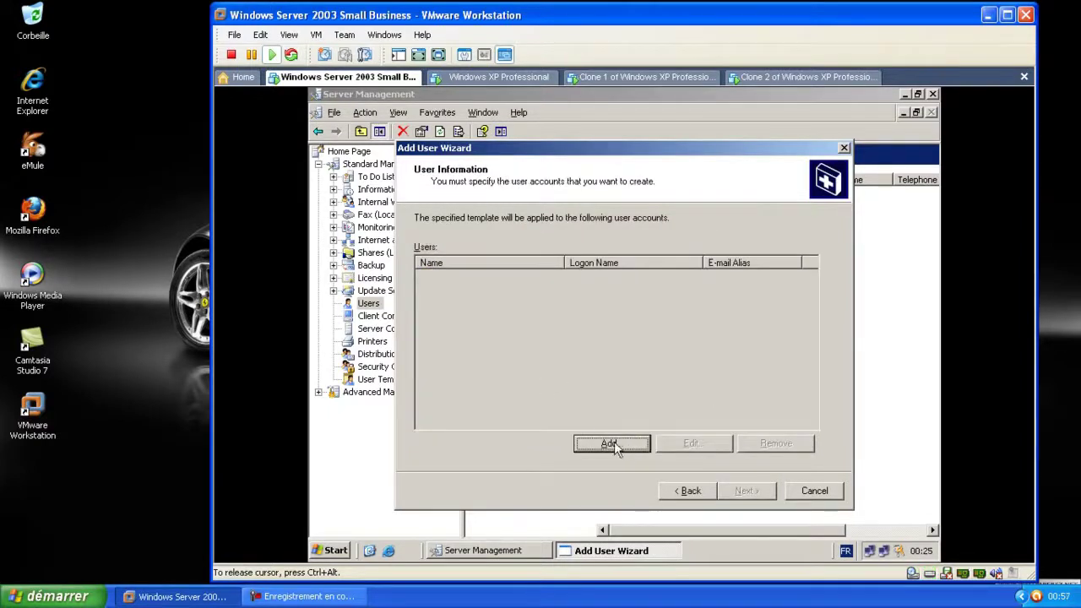
left_click(612, 442)
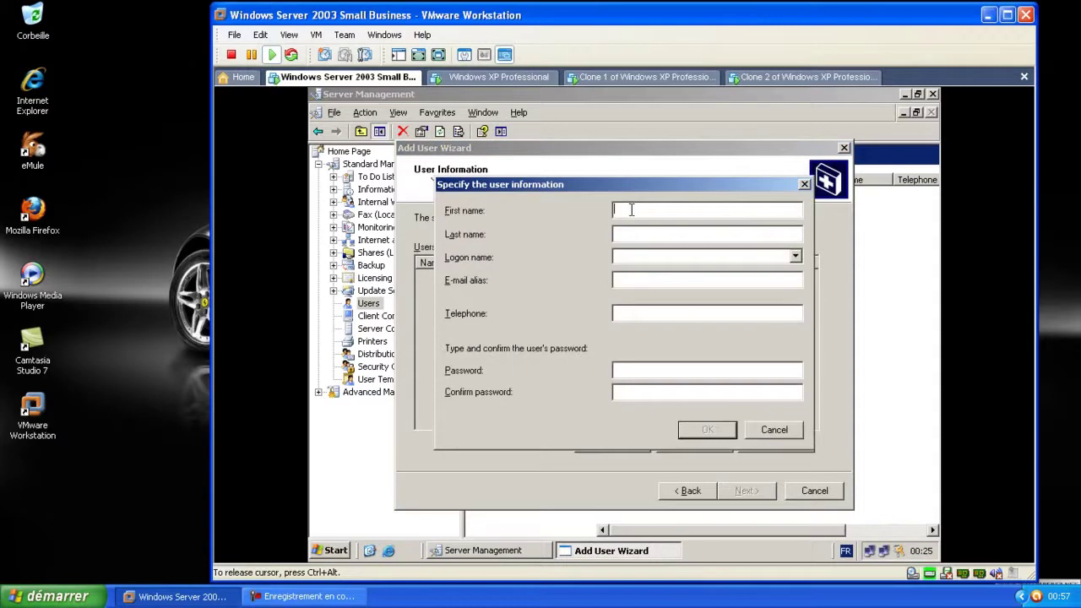
Enter the first user's first and last name and check the auto-filled e-mail alias
type("m")
key("BackSpace")
type("m")
key("BackSpace")
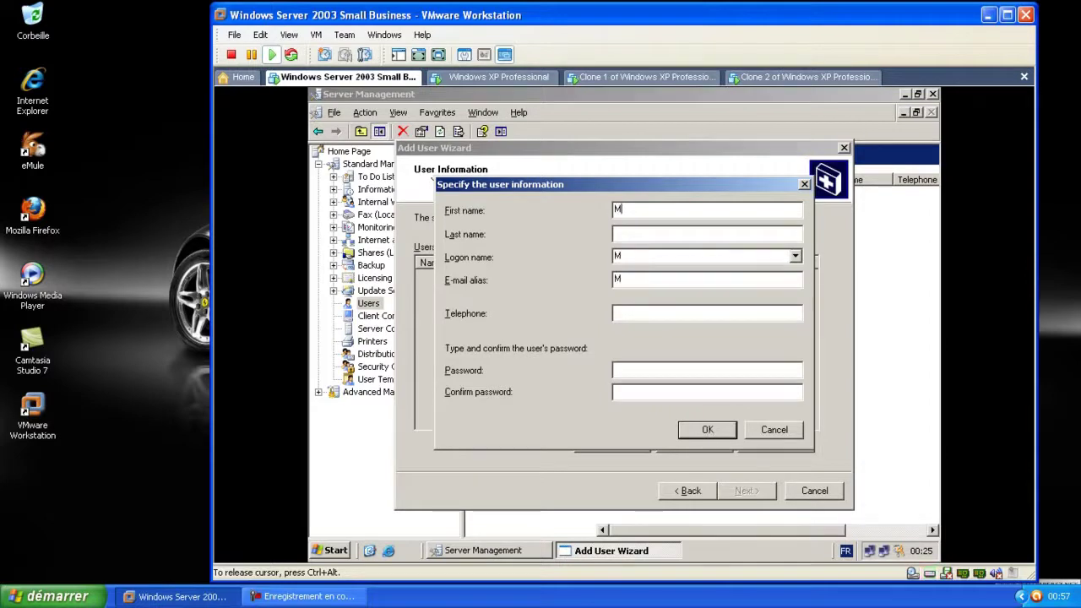
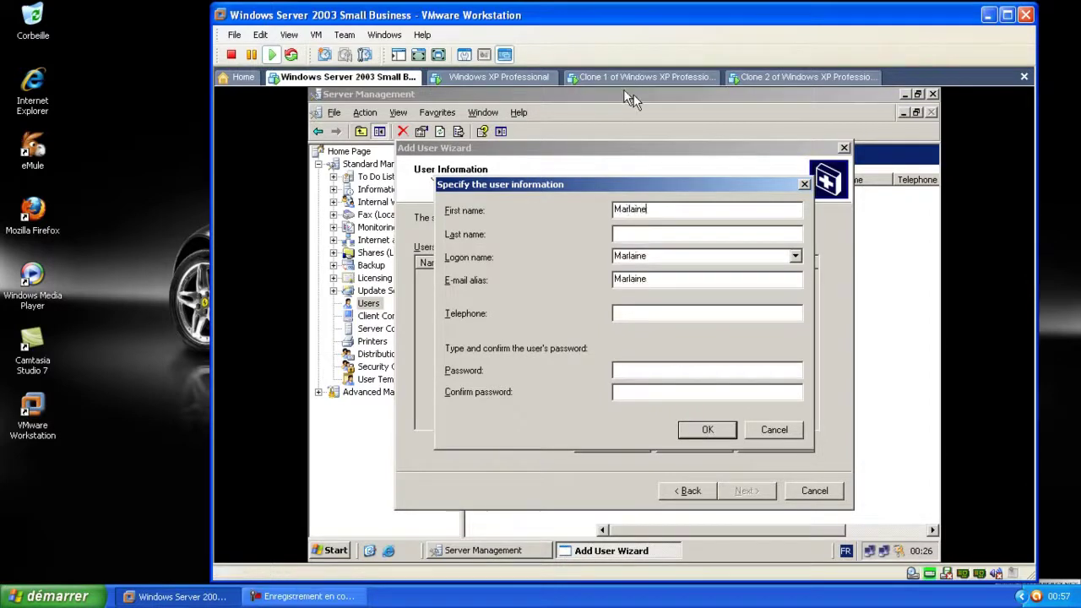
left_click(637, 234)
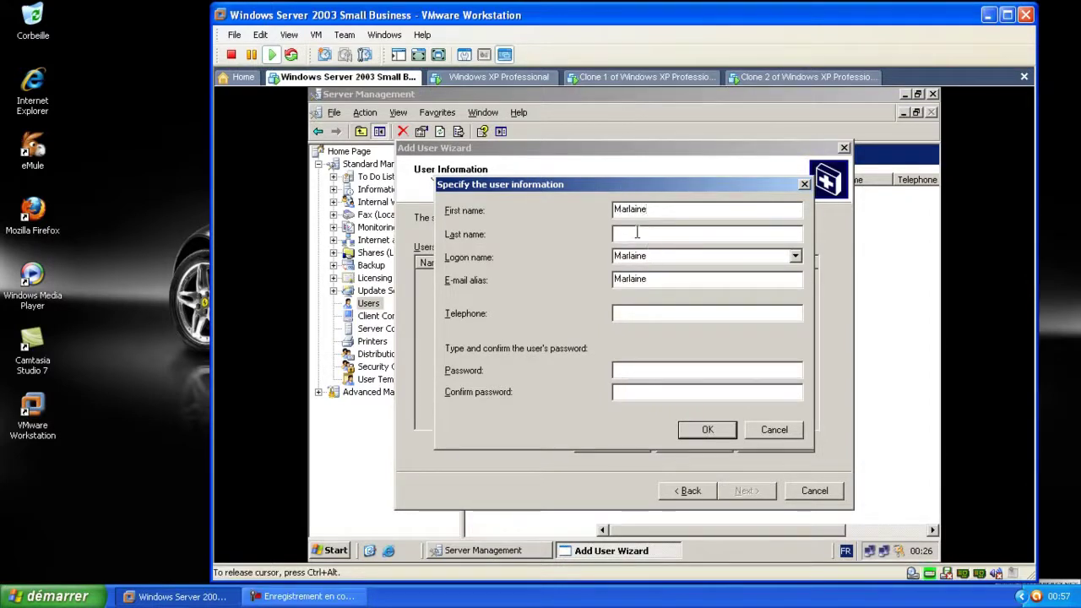
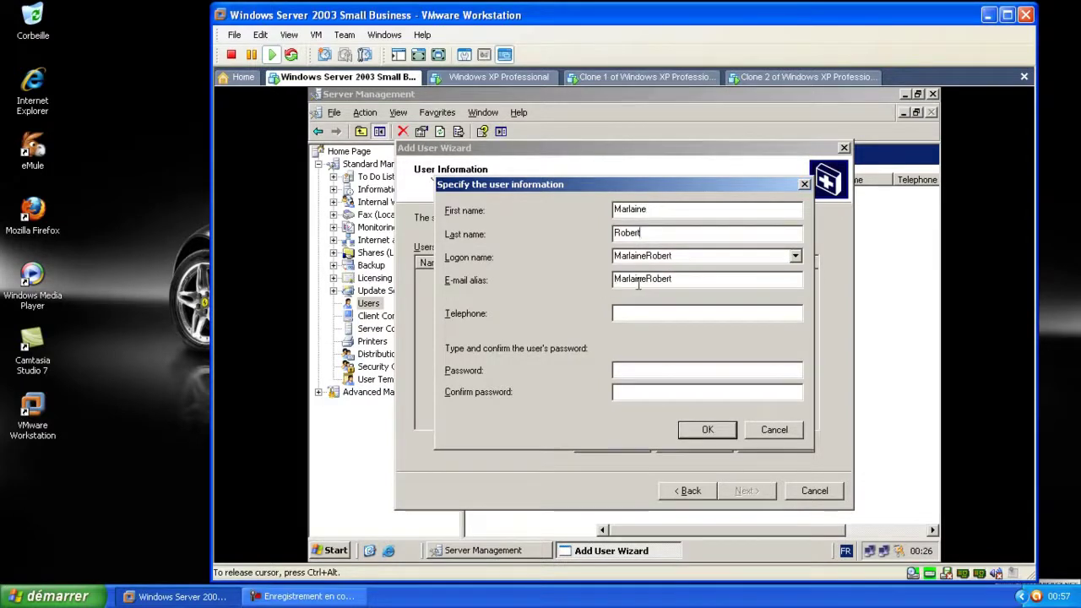
left_click(682, 279)
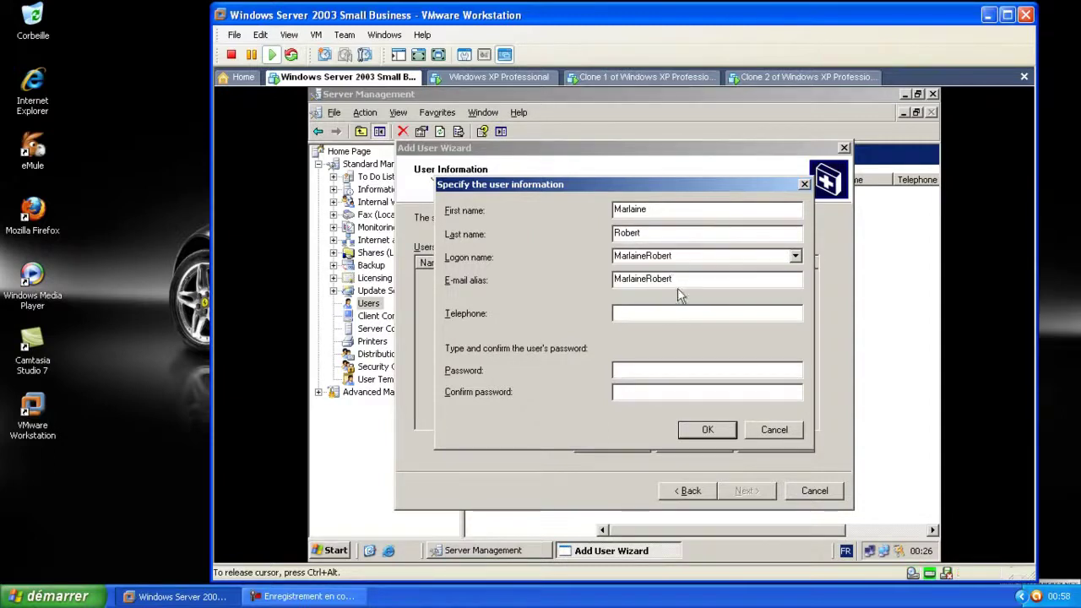
Enter and confirm the user's password, then save the first user to the list
left_click(630, 370)
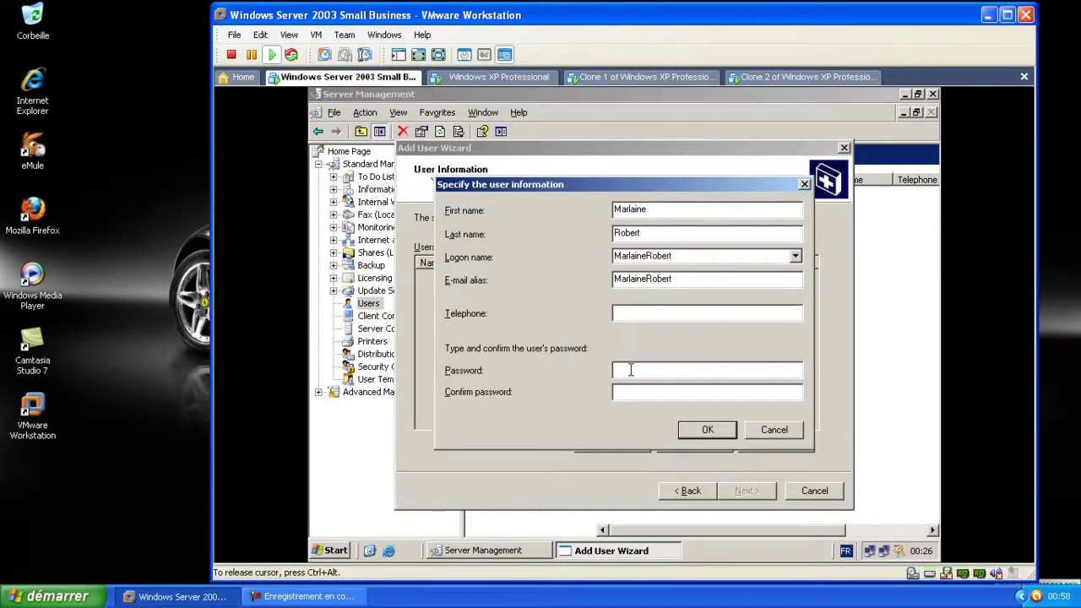
type("a")
key("BackSpace")
type("password")
left_click(652, 391)
type("passwo")
key("BackSpace")
key("BackSpace")
key("BackSpace")
key("BackSpace")
key("BackSpace")
key("BackSpace")
type("password1")
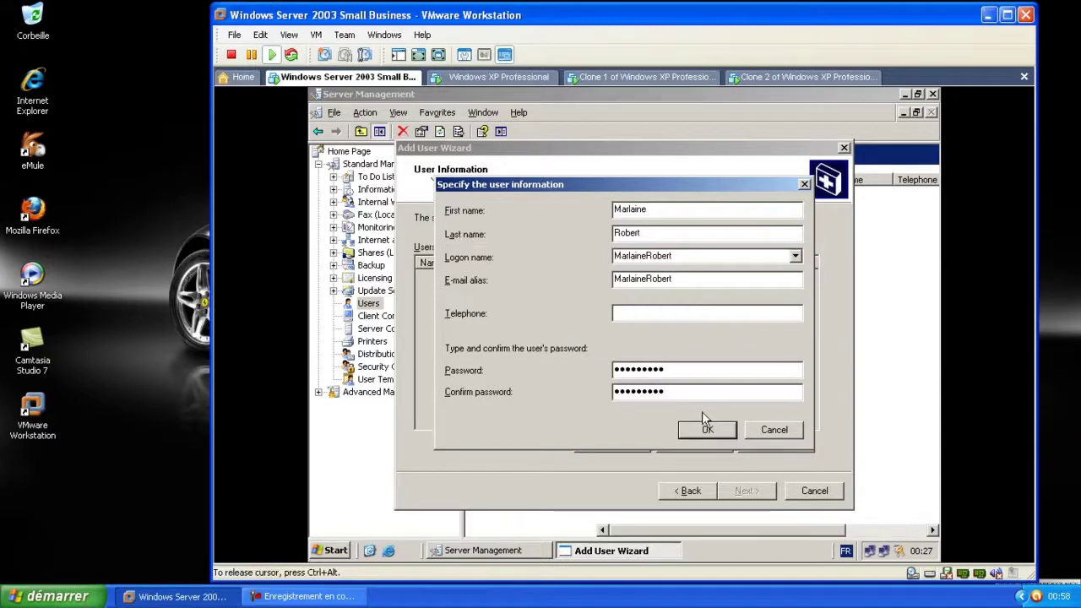
left_click(640, 318)
left_click(721, 433)
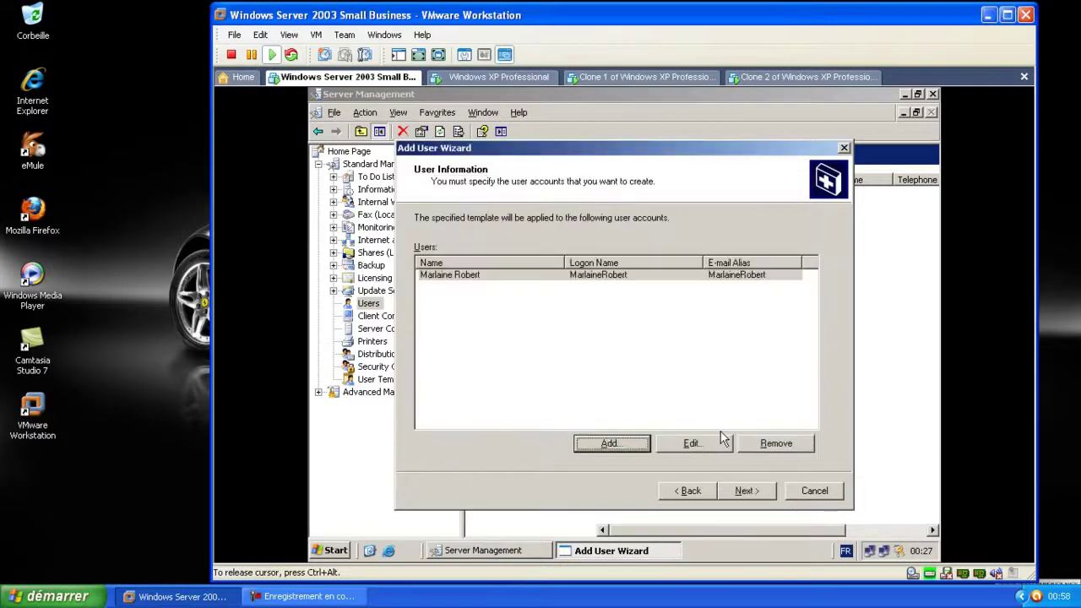
Add a second user with first name, last name and a confirmed password
left_click(605, 445)
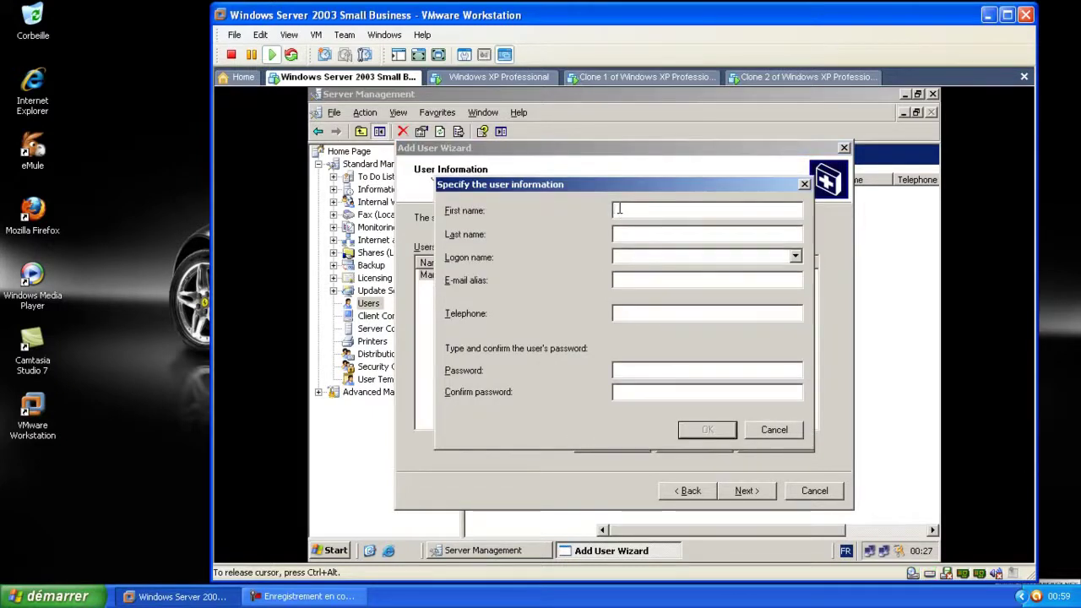
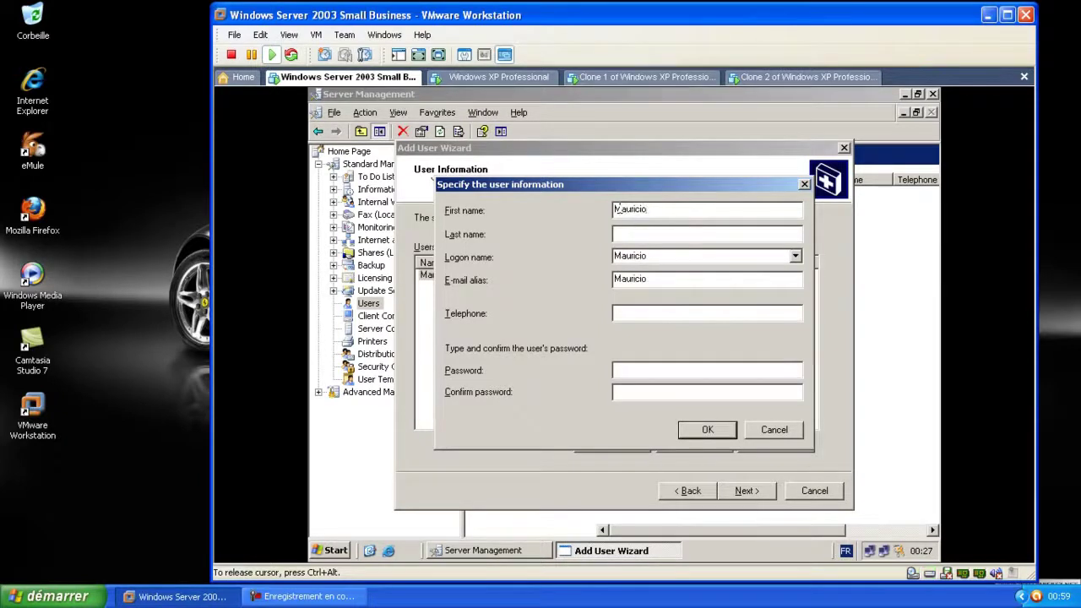
left_click(648, 233)
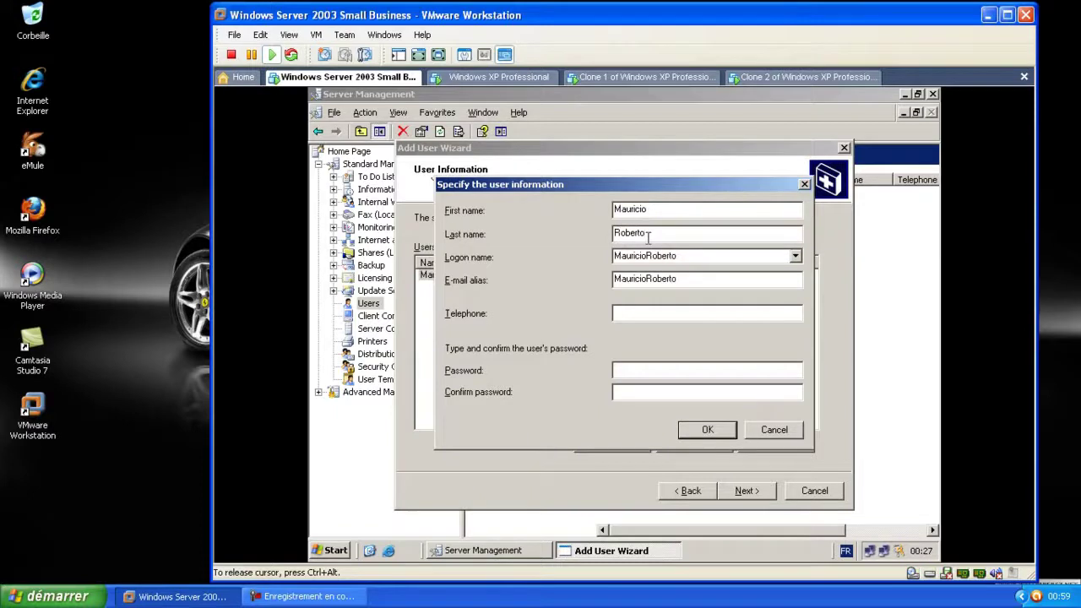
left_click(628, 371)
type("password")
key("Tab")
type("password")
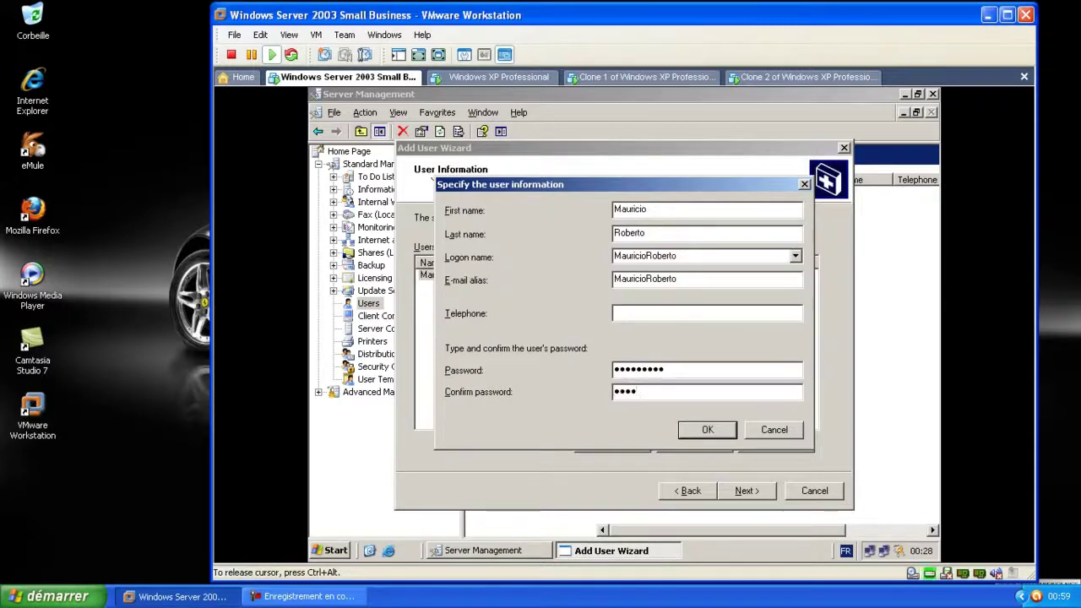
type("1")
left_click(708, 430)
Add a third user with name and confirmed password, then continue past the user list
left_click(604, 443)
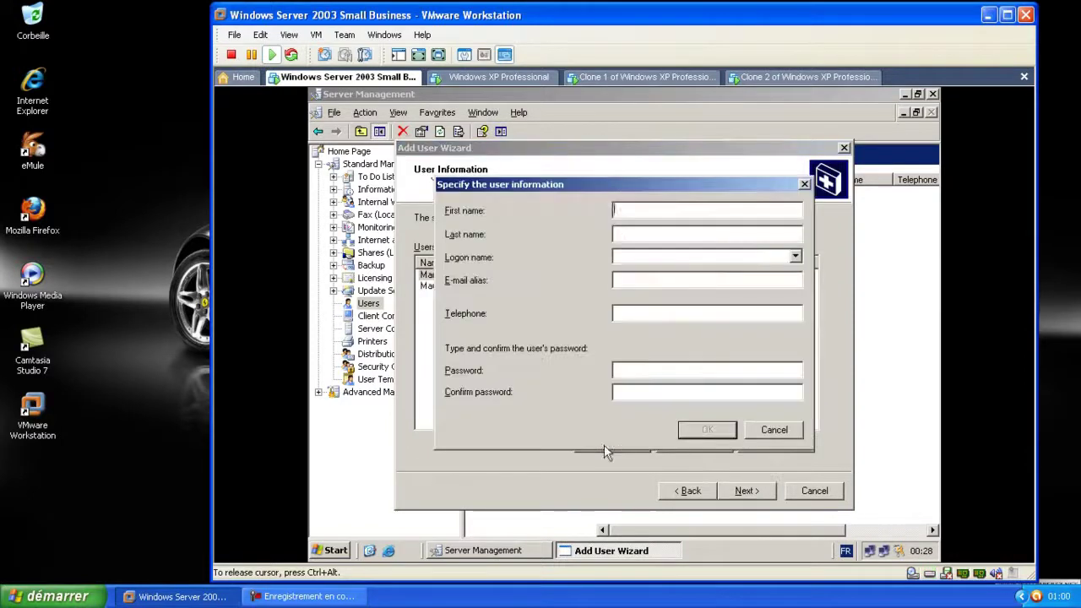
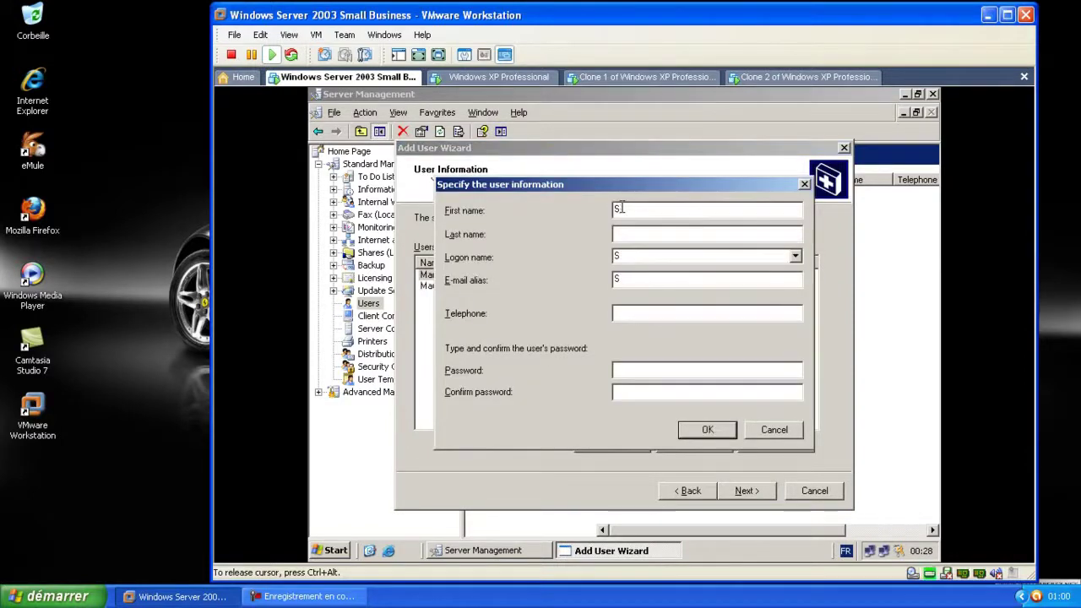
left_click(631, 228)
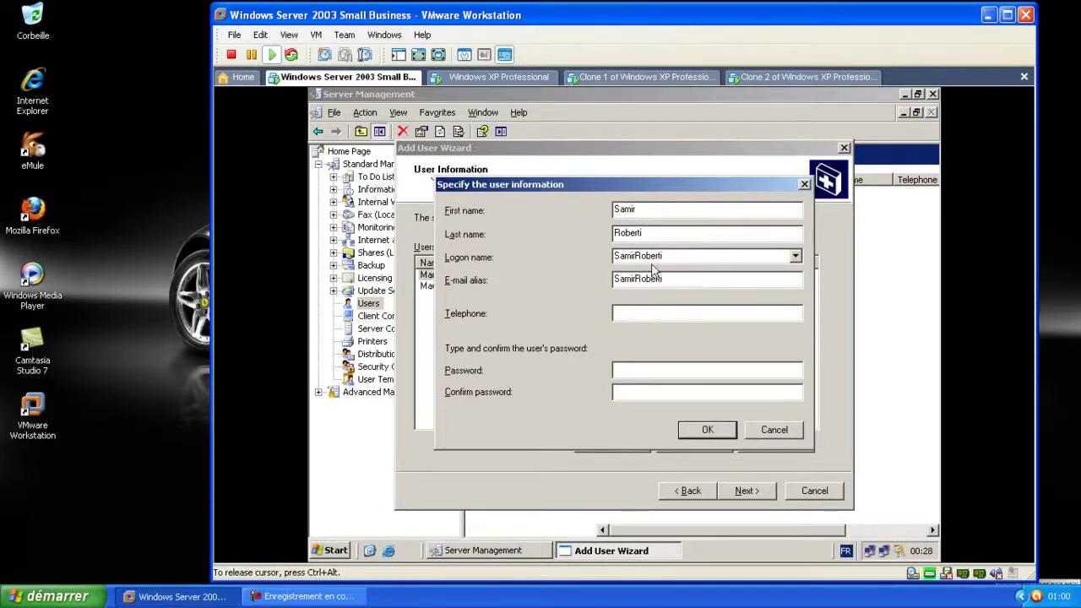
left_click(621, 369)
type("••••••")
key("Tab")
type("••••••")
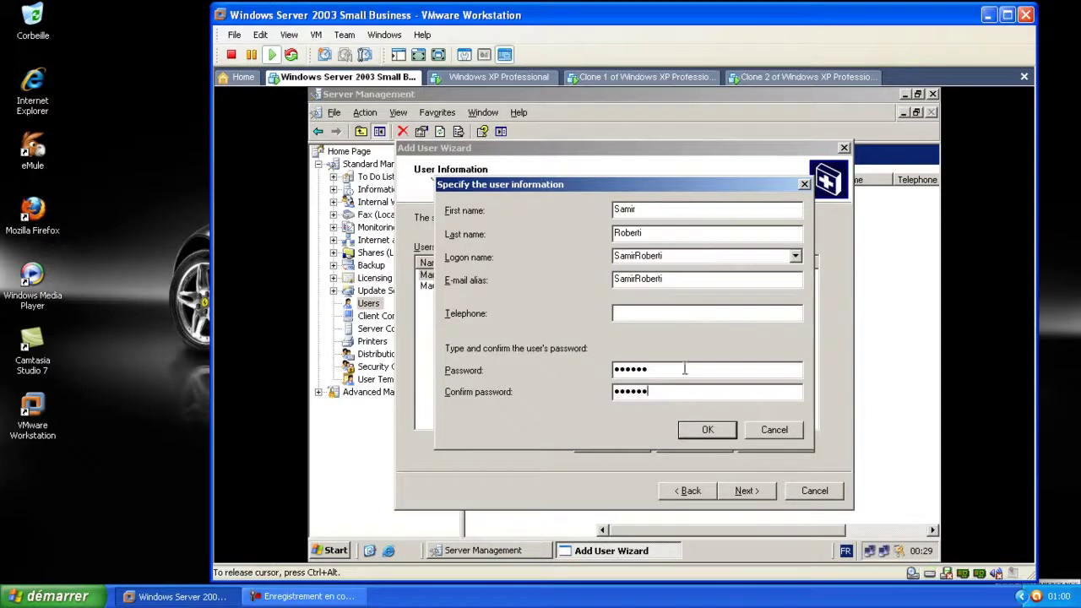
left_click(709, 429)
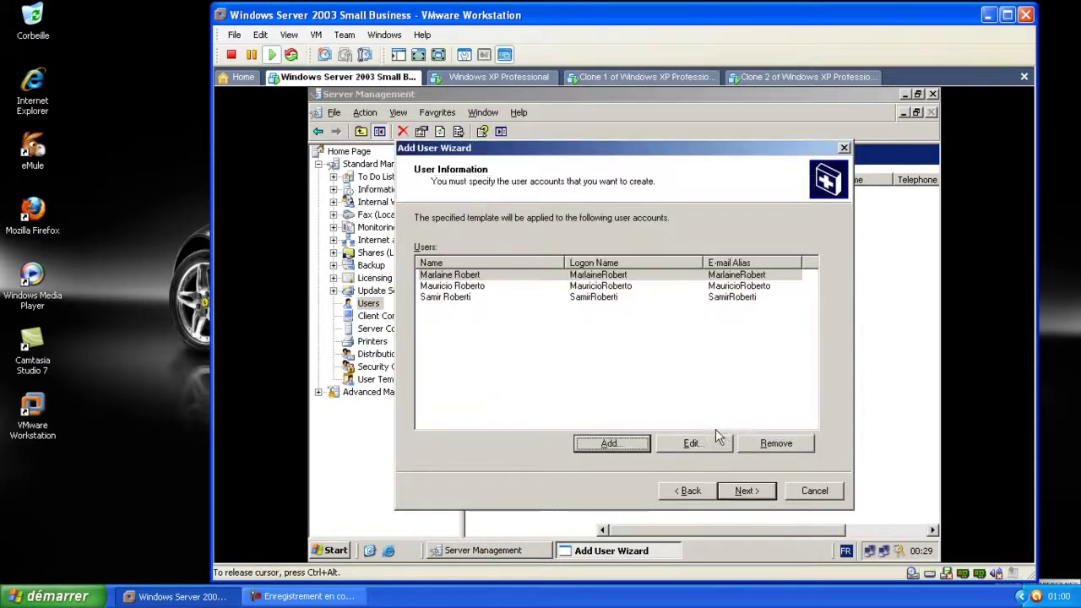
left_click(741, 490)
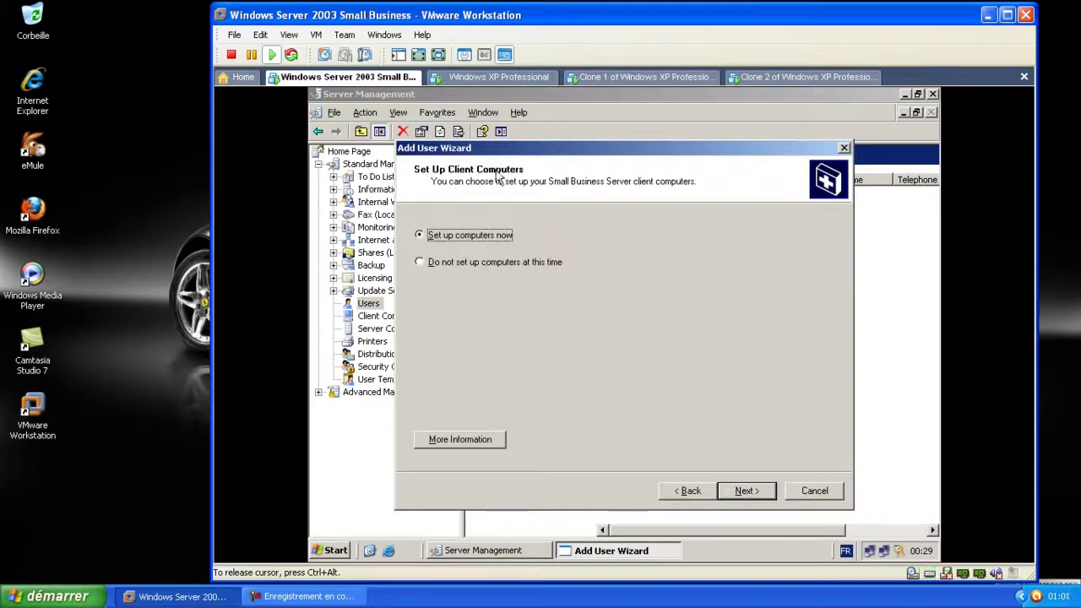
Keep Set up computers now, select all three computer accounts, and finish creating the accounts
left_click(746, 491)
left_click_drag(519, 302, 517, 353)
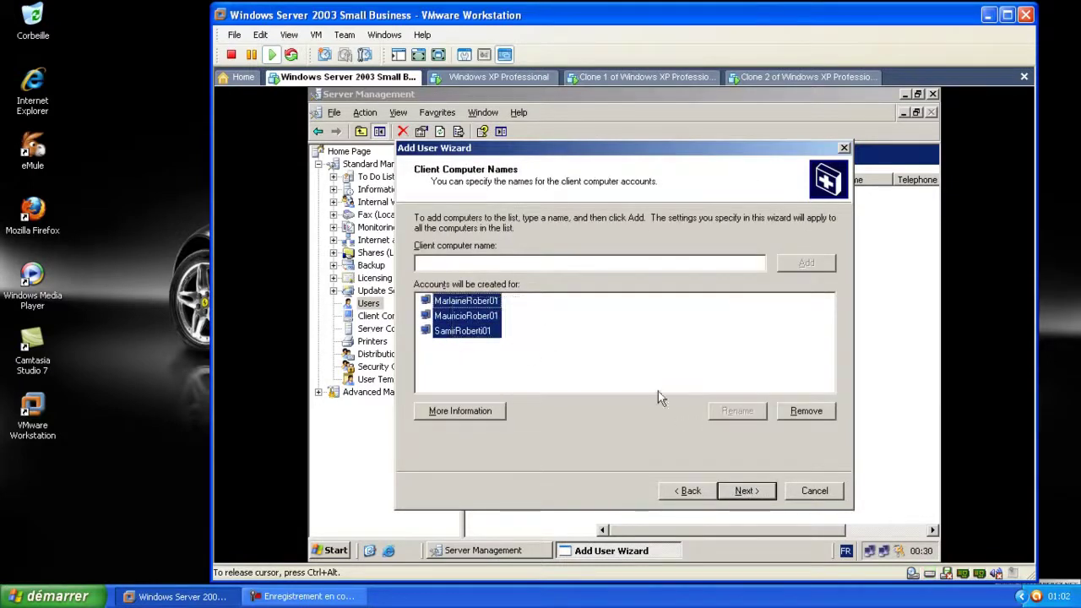
left_click(751, 490)
left_click(751, 490)
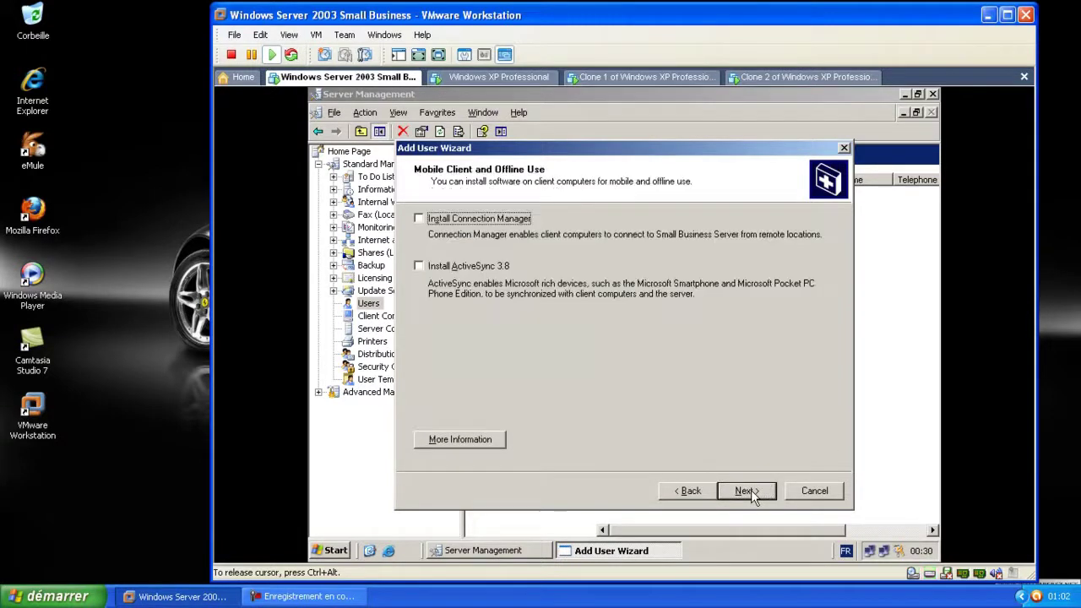
left_click(751, 490)
left_click(751, 490)
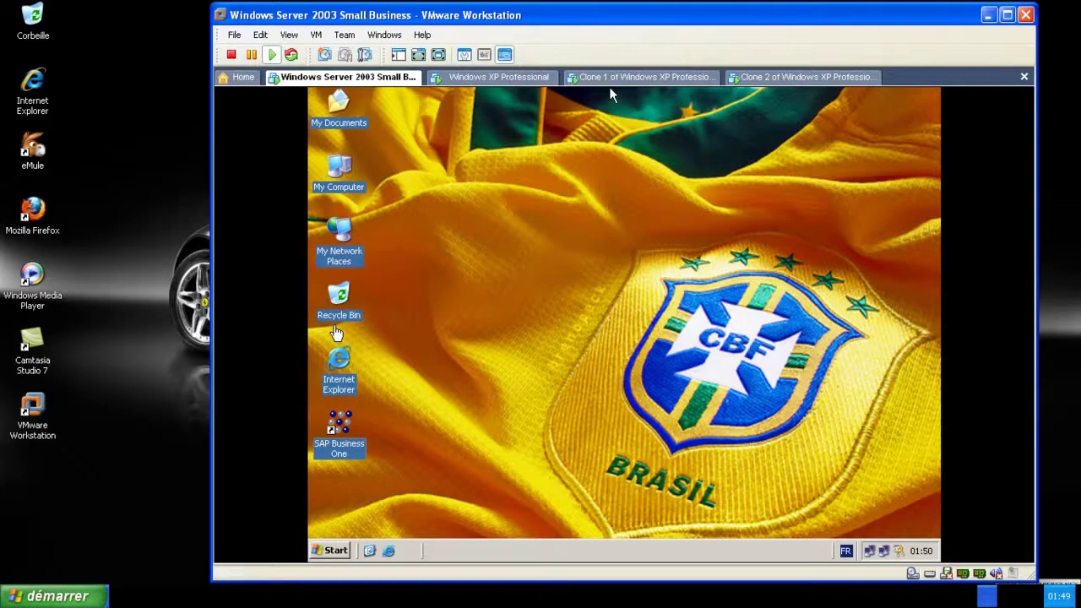
Move input to the Windows XP Professional VM and bring up its logon dialog with Ctrl+Alt+Del
left_click(612, 95)
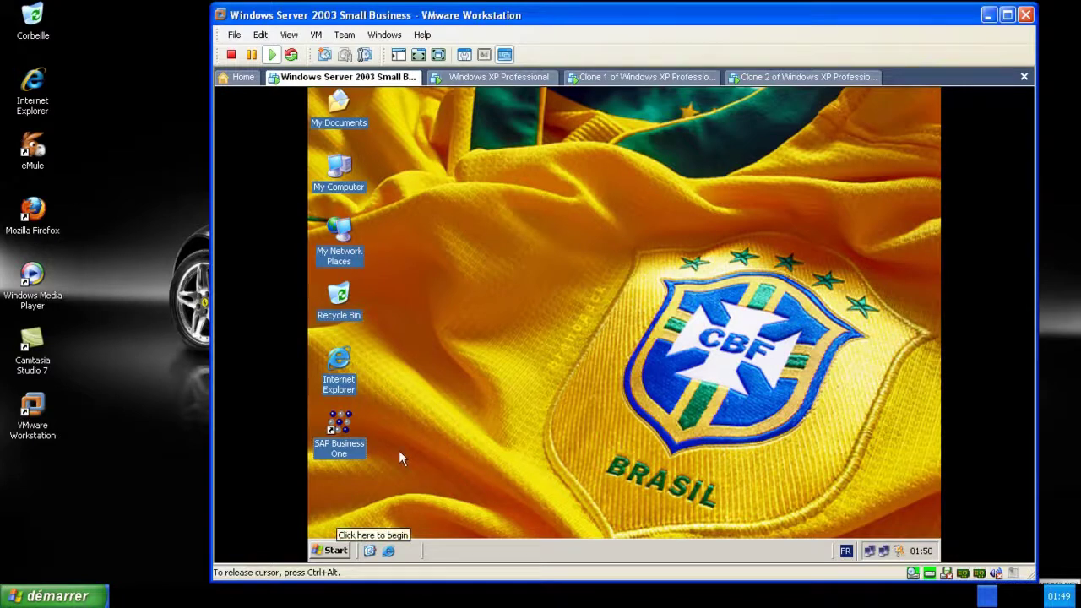
key("ctrl+alt")
left_click(499, 77)
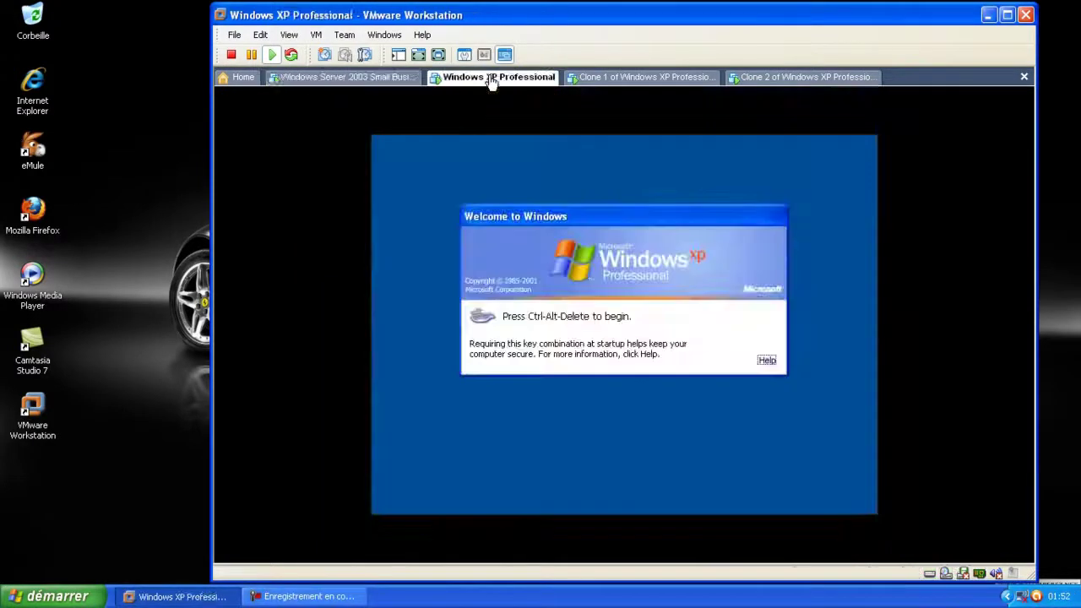
left_click(553, 258)
key("ctrl+alt+Delete")
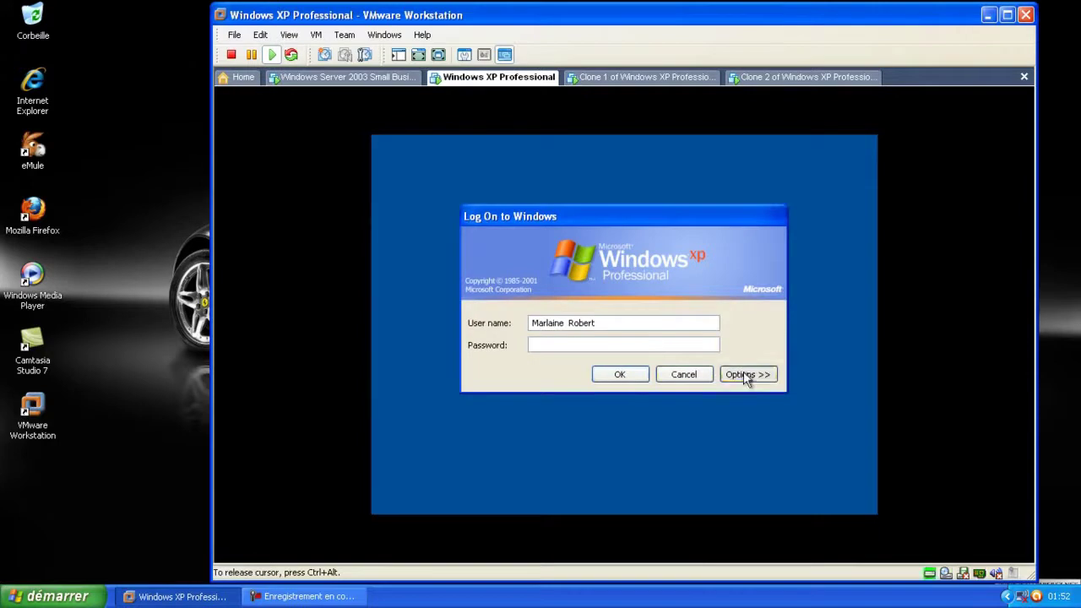
Log on to the COMPAGNY domain as Administrator with the account password
left_click(746, 377)
left_click(712, 370)
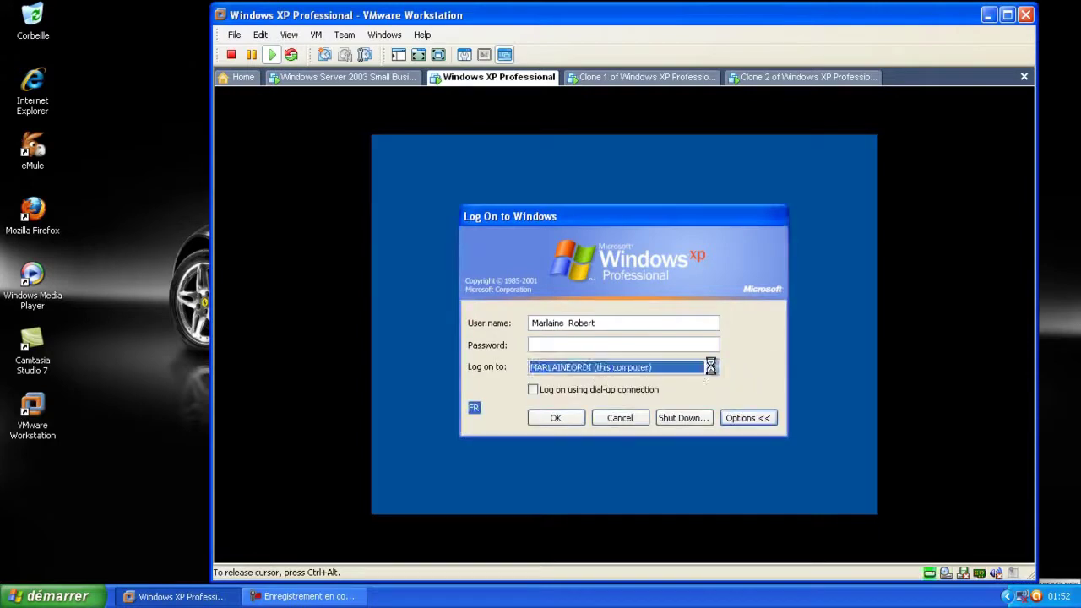
left_click(582, 379)
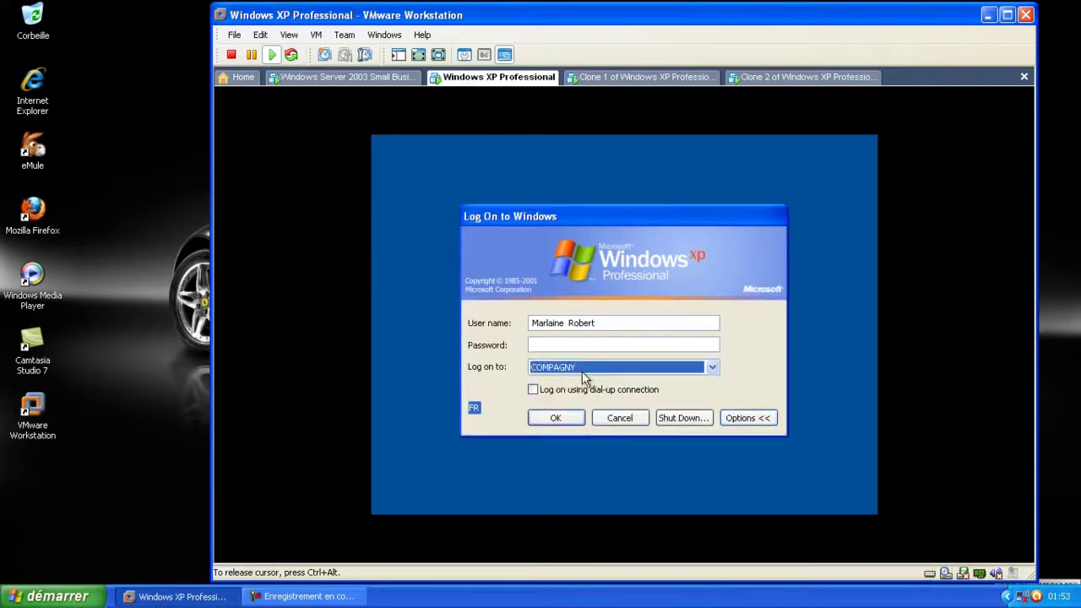
left_click(577, 341)
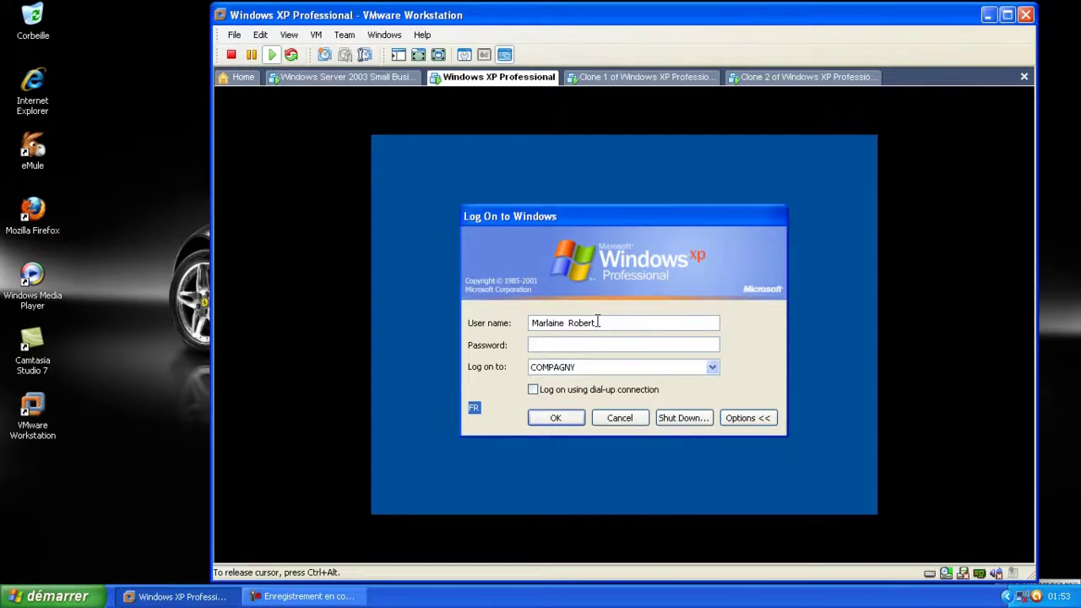
left_click_drag(604, 322, 474, 323)
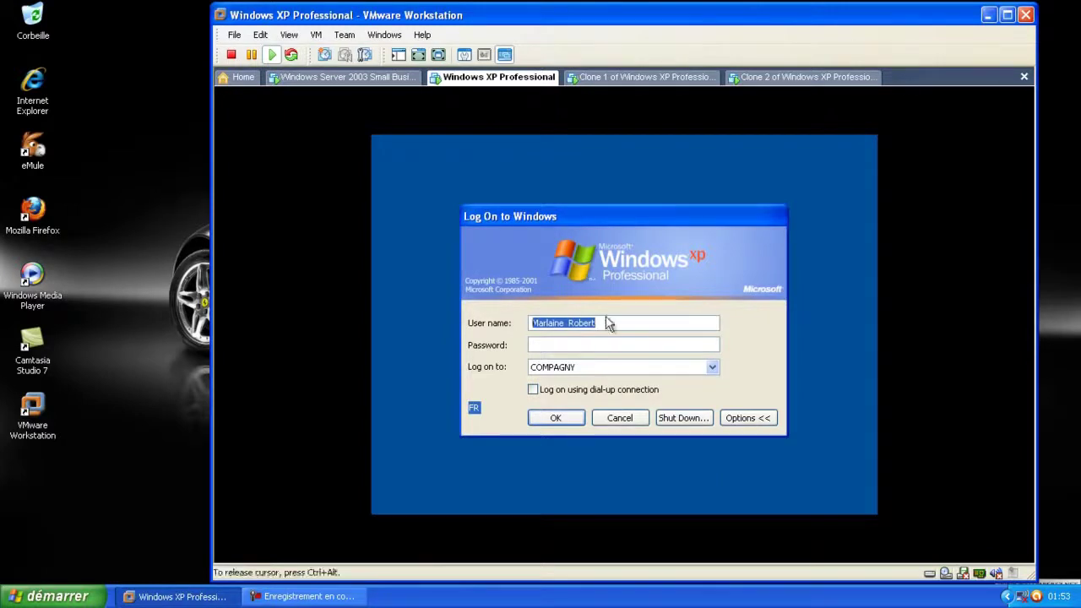
type("A")
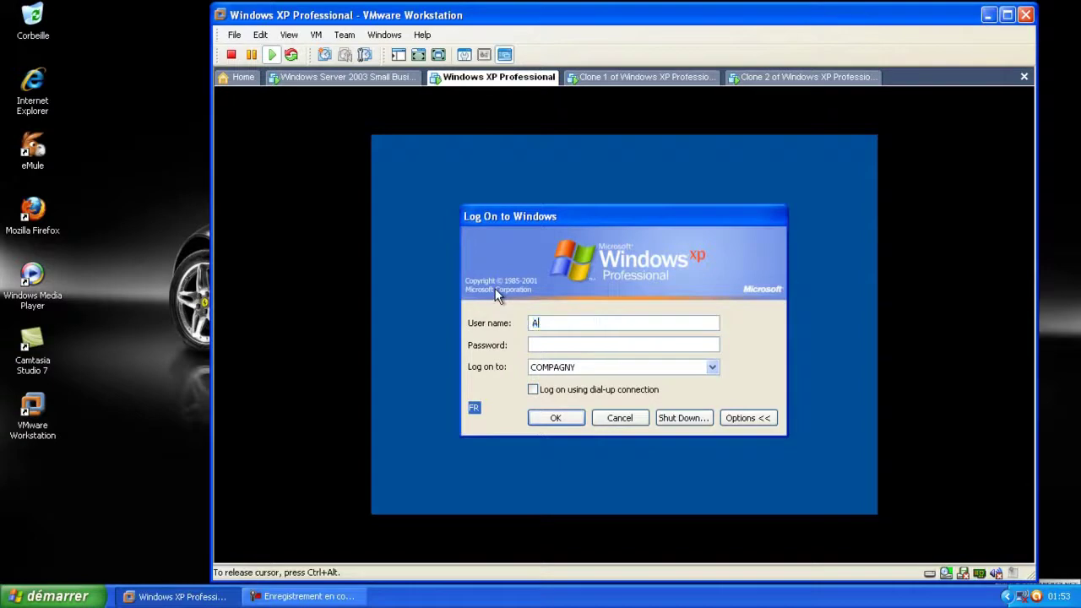
type("dministrator")
left_click(601, 339)
type("******")
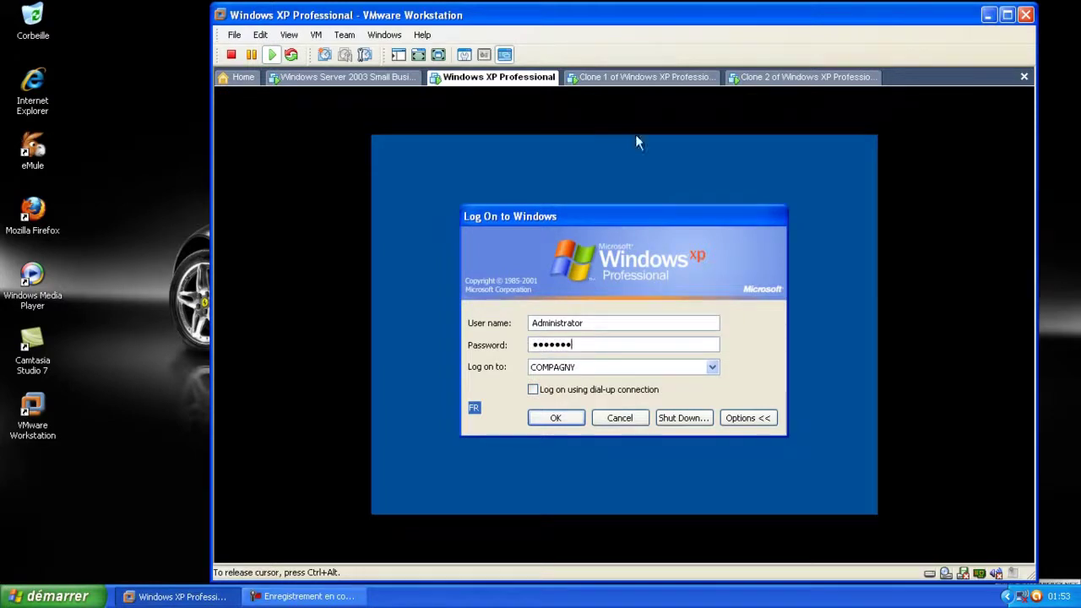
left_click(568, 419)
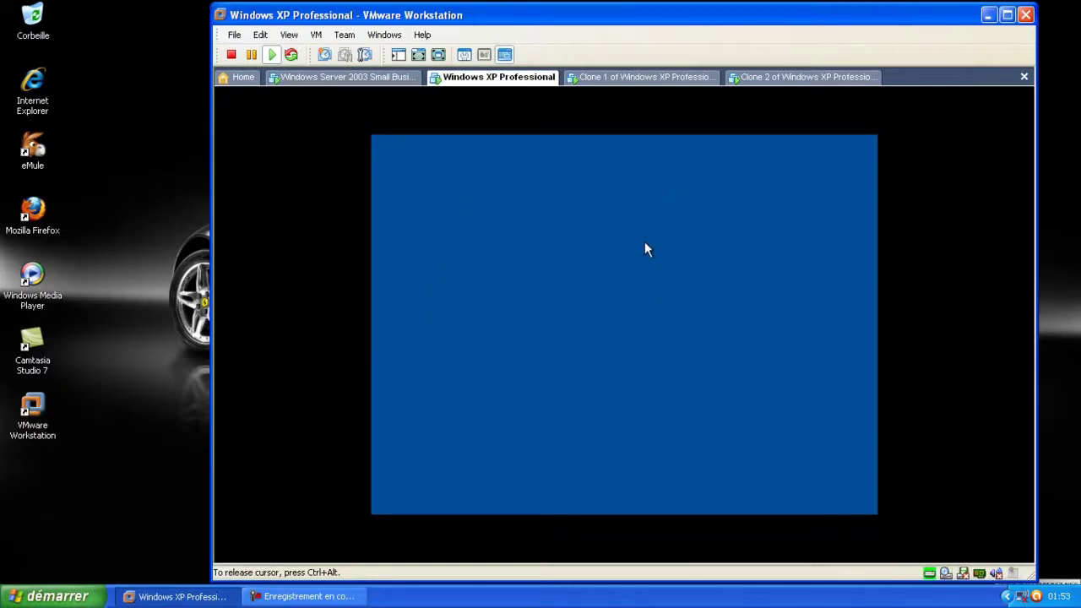
On Clone 1, replace the prefilled user name and submit a domain logon to COMPAGNY
left_click(657, 78)
left_click(611, 309)
key("ctrl+alt+Insert")
left_click_drag(601, 321, 518, 332)
key("ctrl+alt")
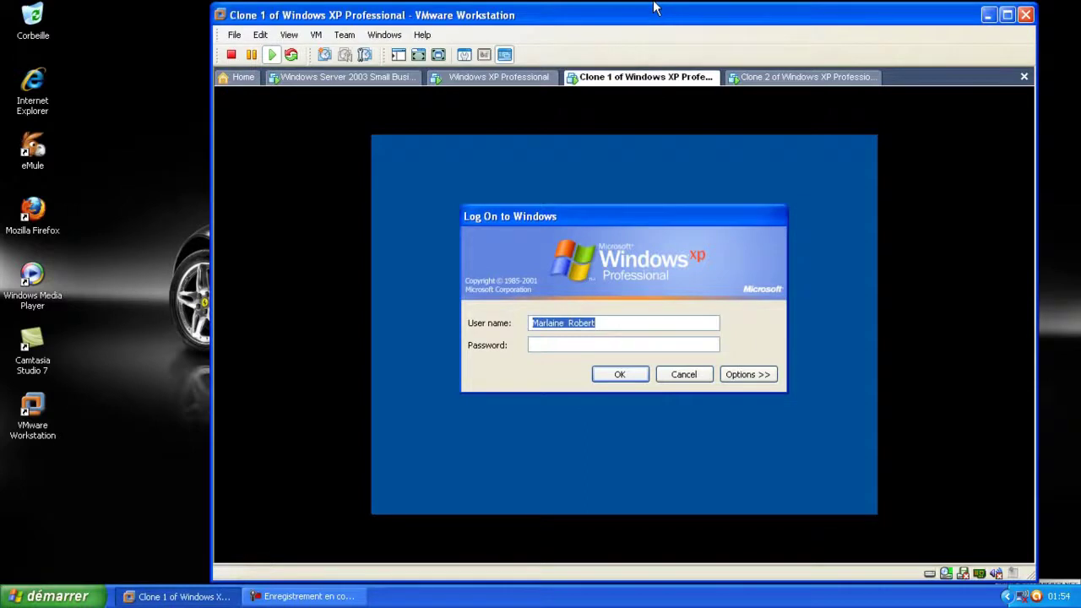
left_click(649, 236)
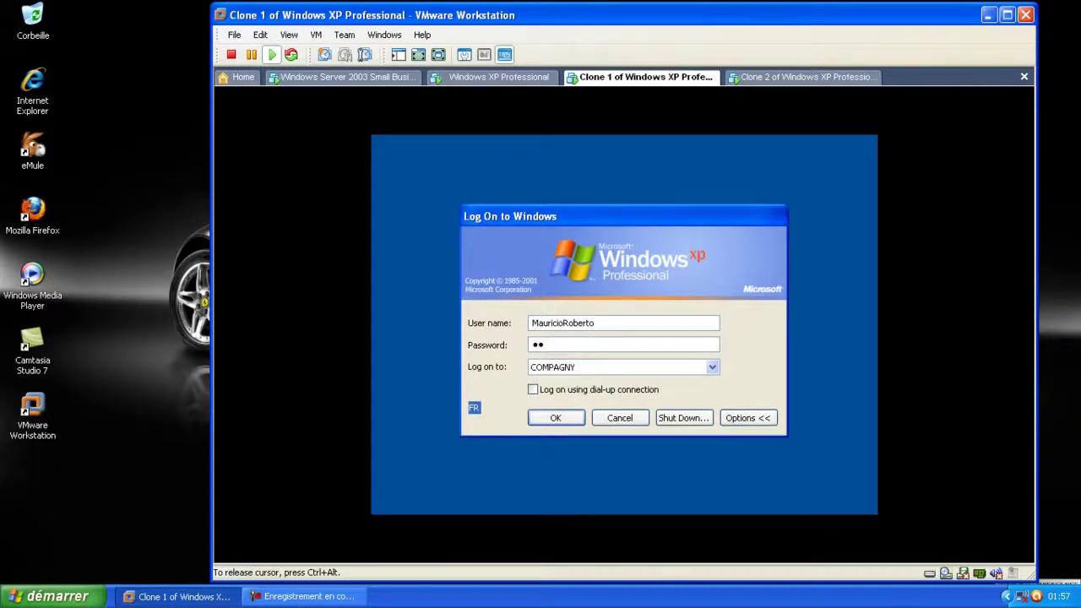
type("*")
left_click(554, 420)
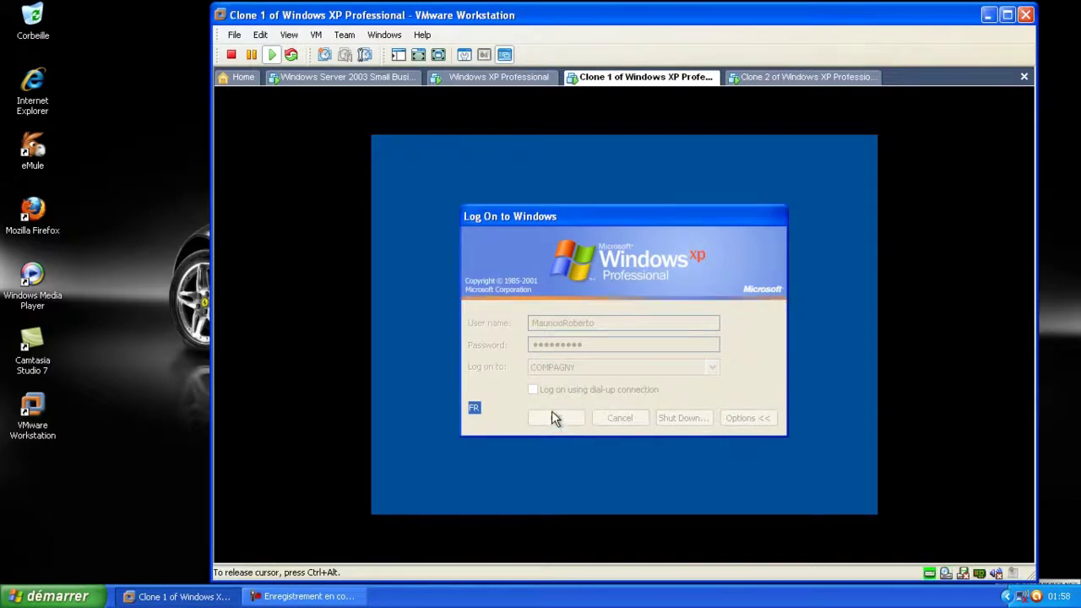
On Clone 2, enter the user's password and submit its COMPAGNY domain logon
left_click(806, 77)
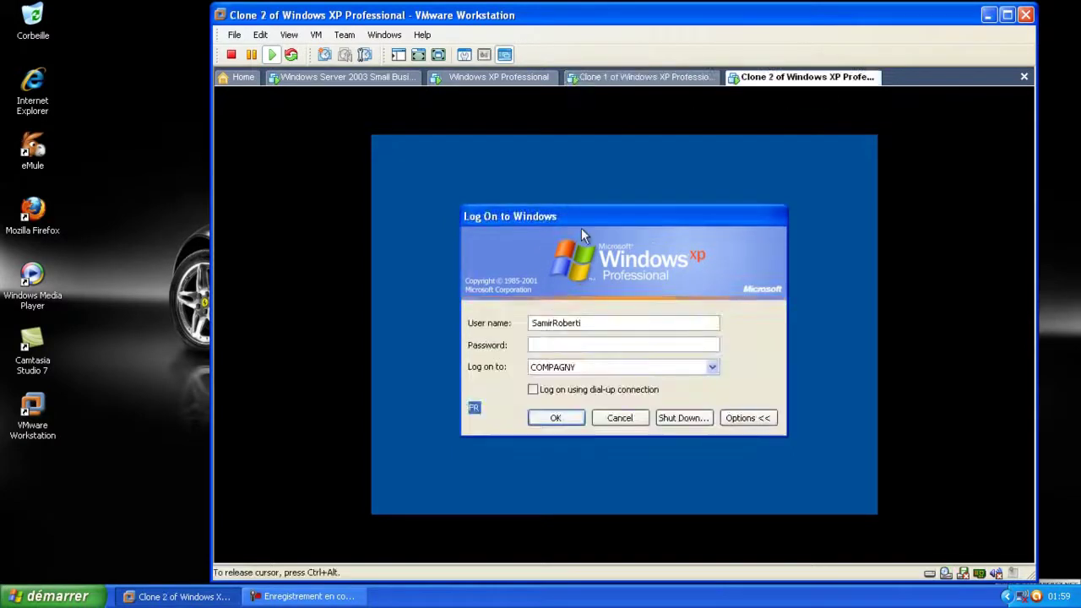
type("123456")
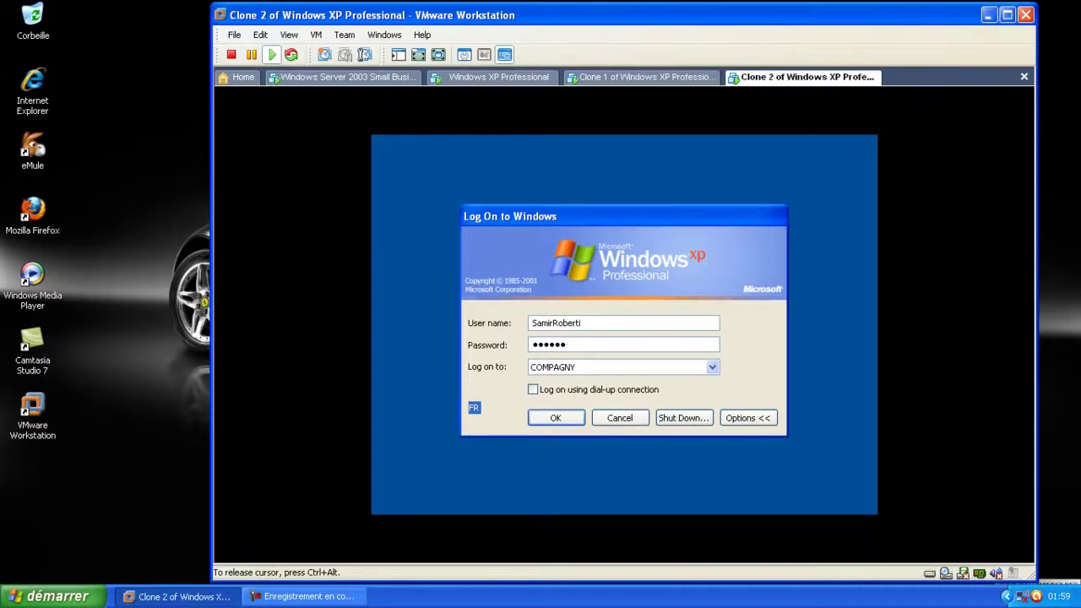
left_click(555, 419)
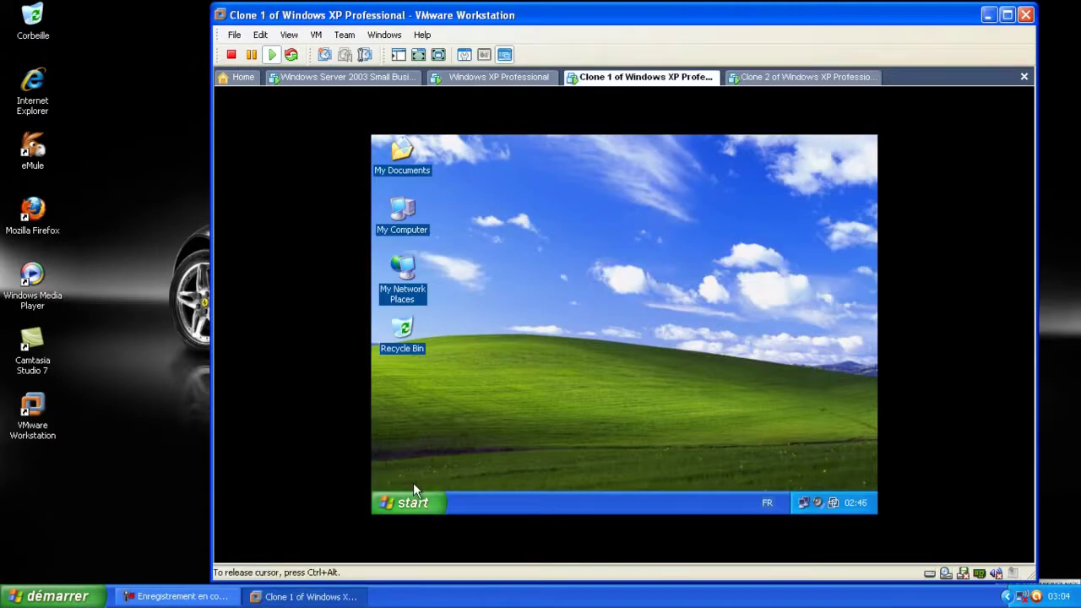
On the XP VM, open the server's B1_SHR share and its Client folder, then select the SAP setup launcher
key("ctrl+alt+Right")
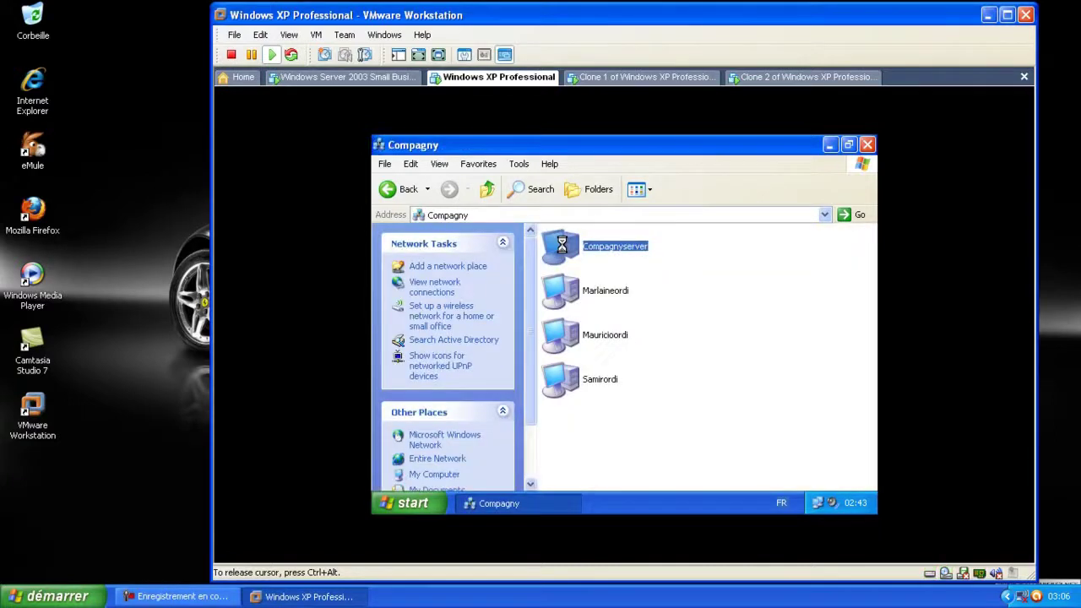
left_click(599, 292)
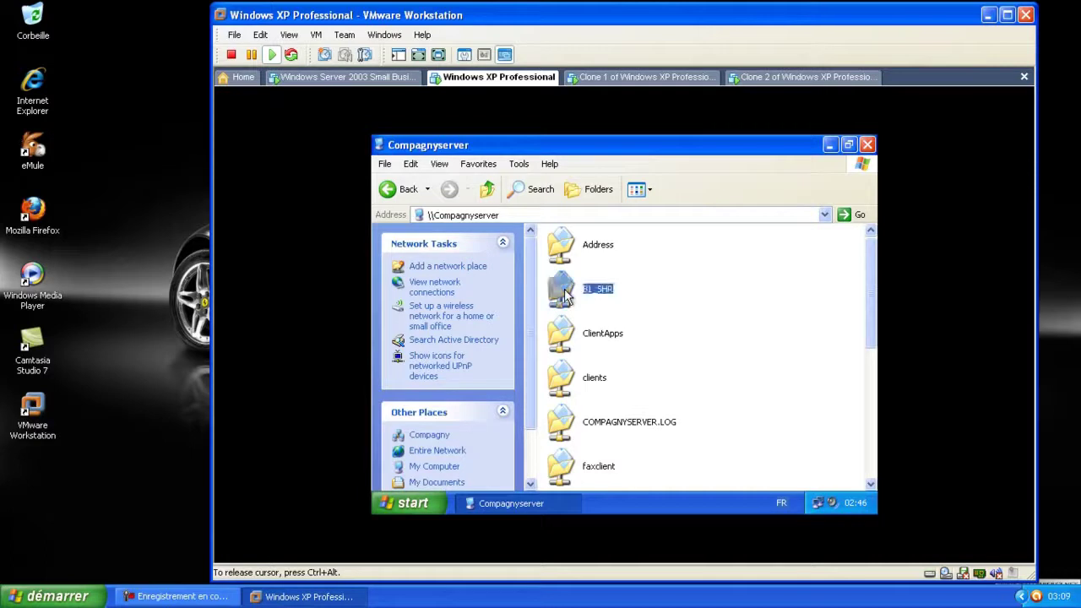
scroll(601, 299, "down", 5)
scroll(602, 299, "up", 5)
double_click(596, 291)
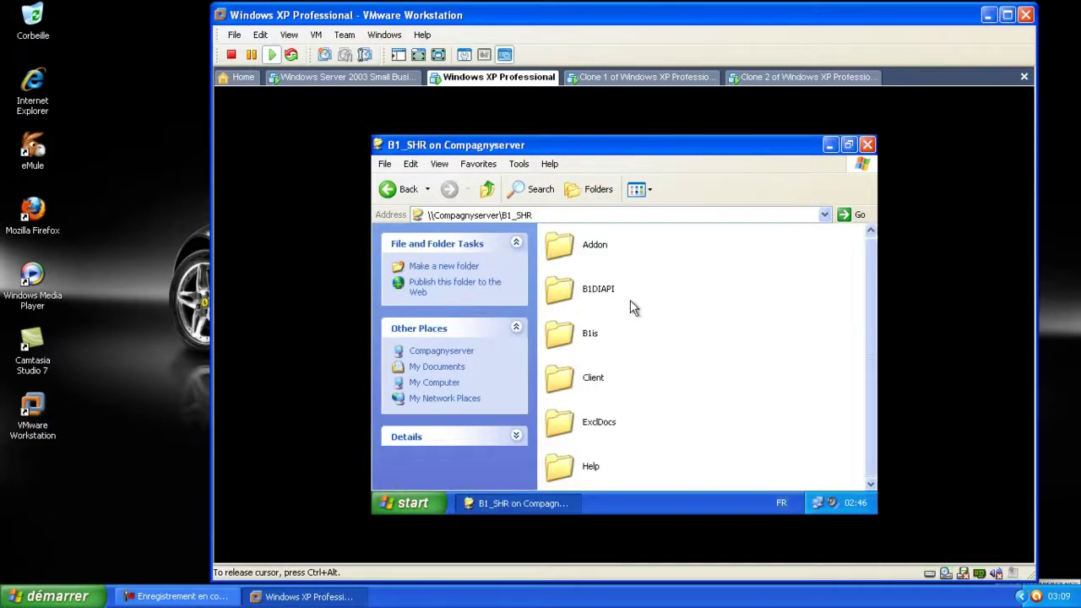
double_click(562, 377)
scroll(701, 346, "down", 5)
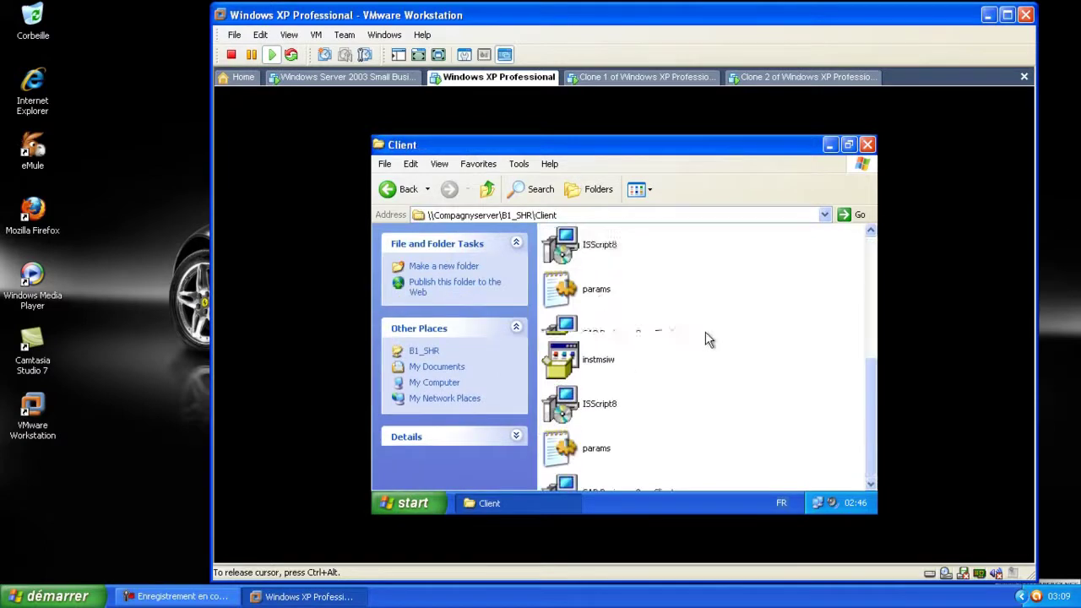
mouse_move(673, 338)
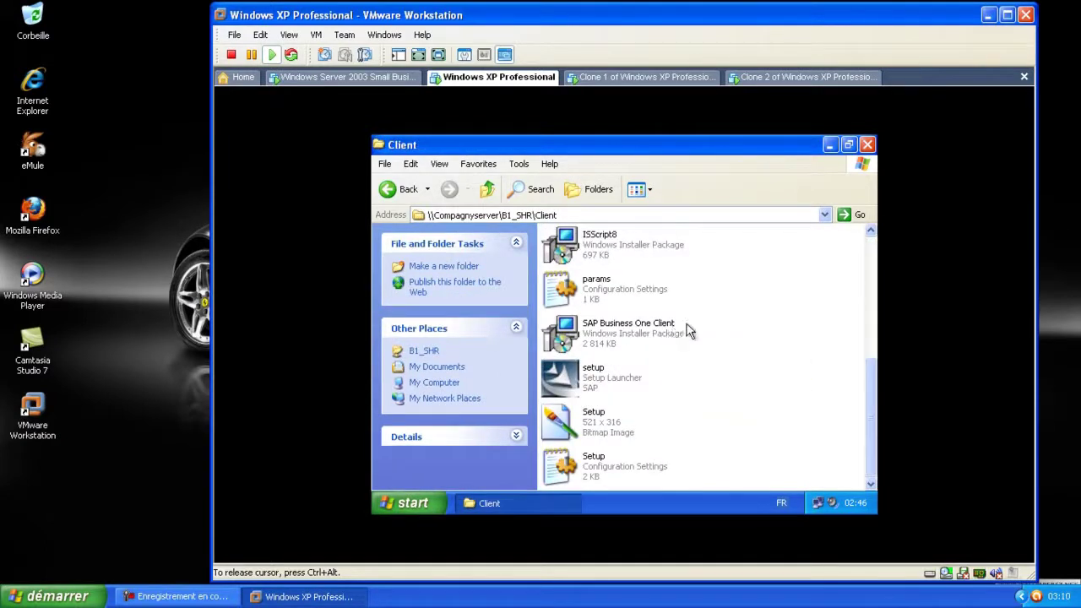
scroll(688, 330, "up", 3)
scroll(687, 330, "down", 3)
left_click(589, 378)
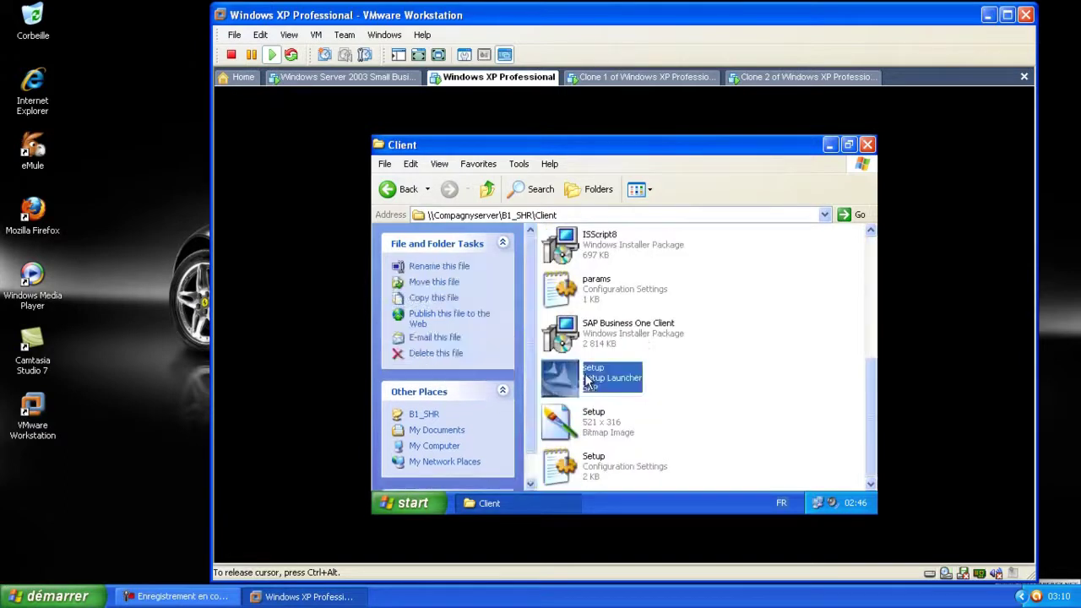
Launch SAP Business One Client setup, accept the .NET 1.1 install, and bring the installer windows forward
double_click(589, 380)
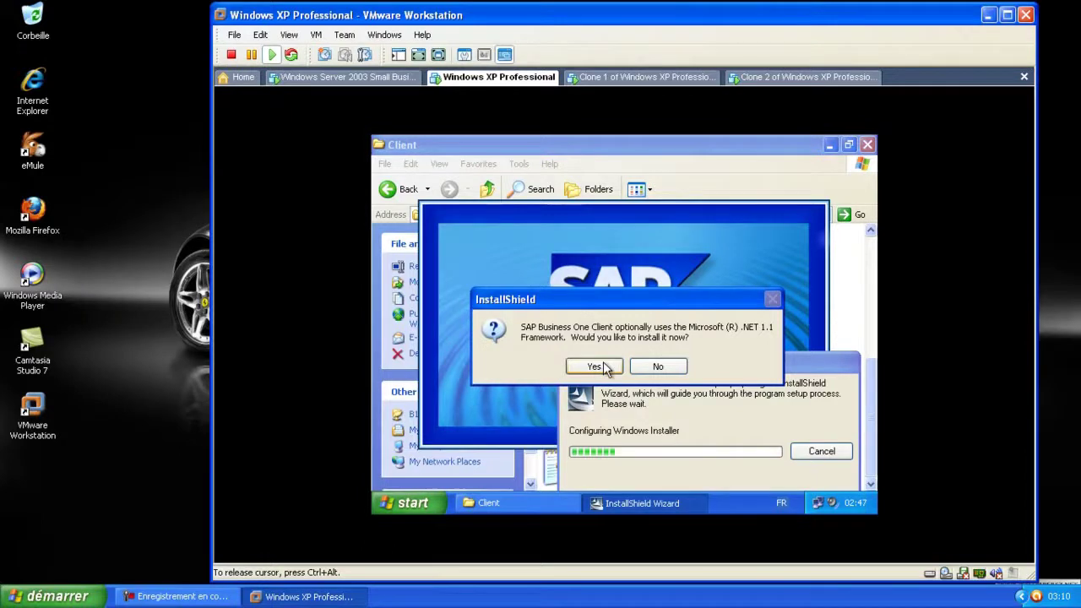
left_click(605, 368)
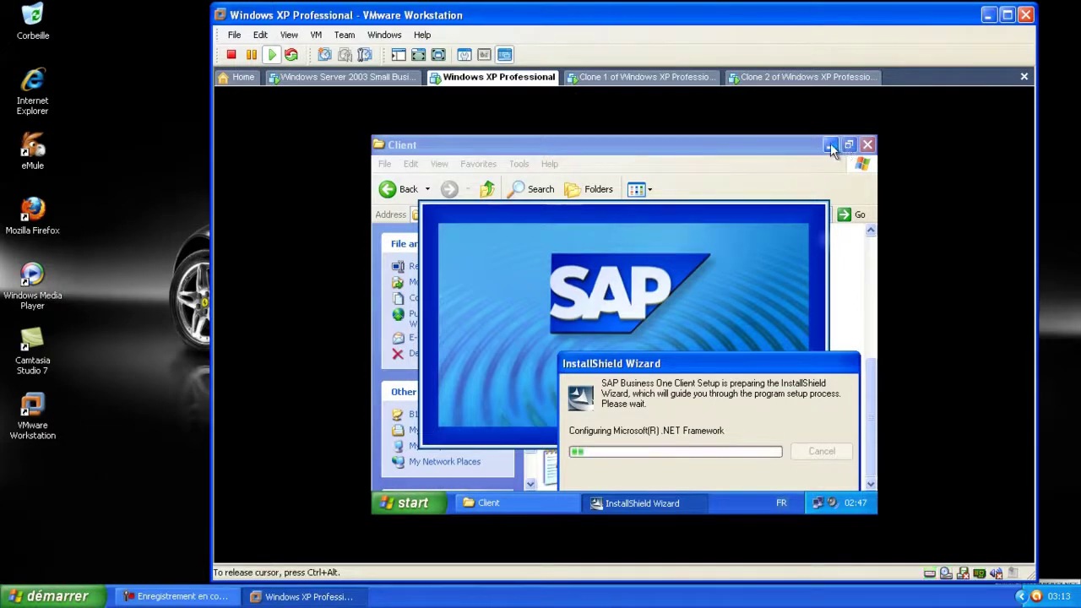
left_click(807, 145)
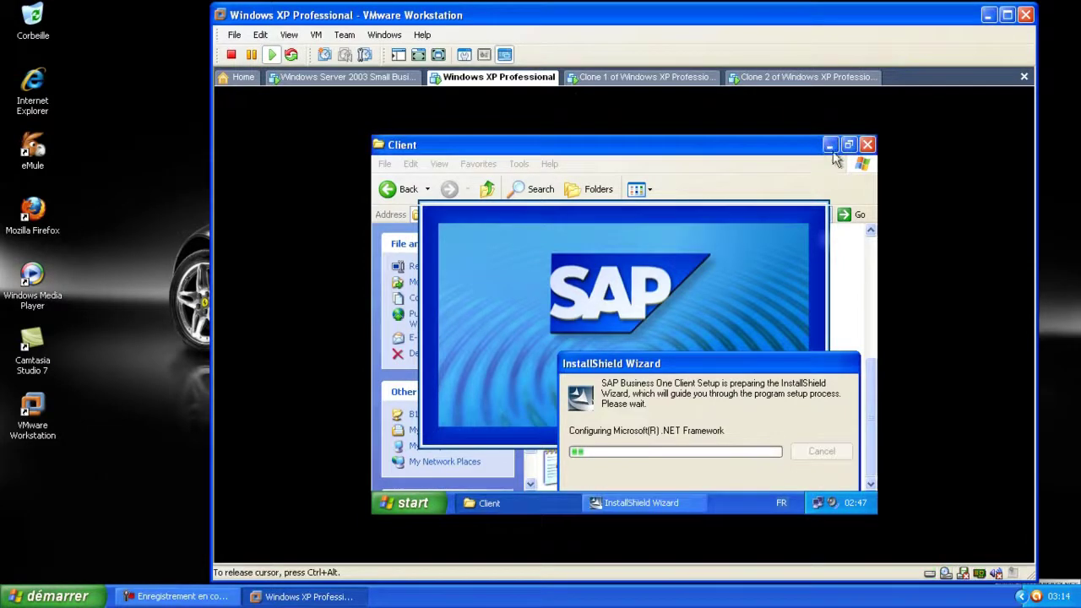
left_click(830, 146)
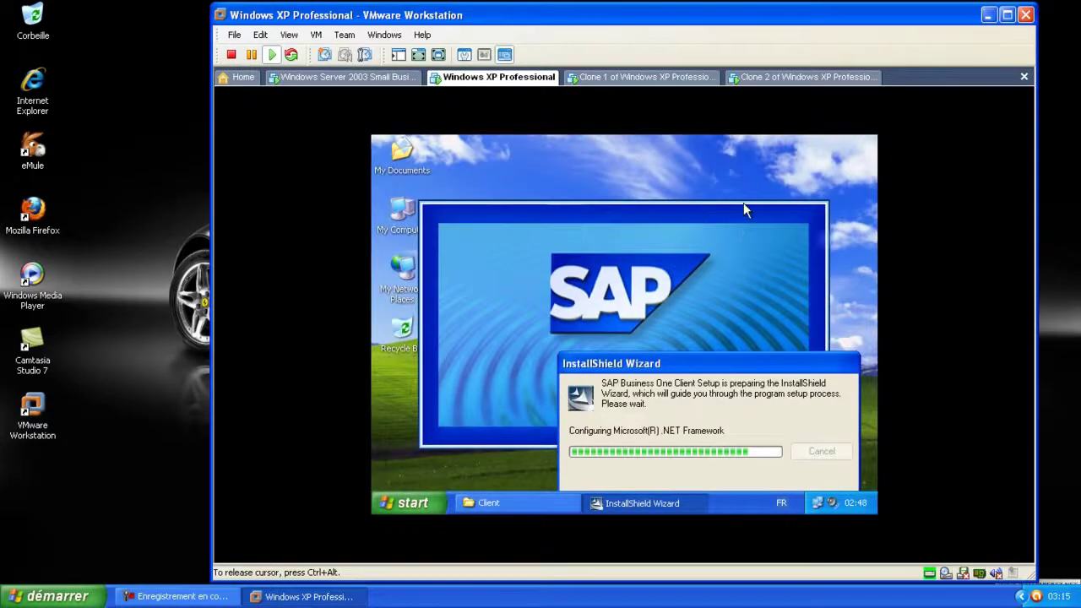
left_click(756, 279)
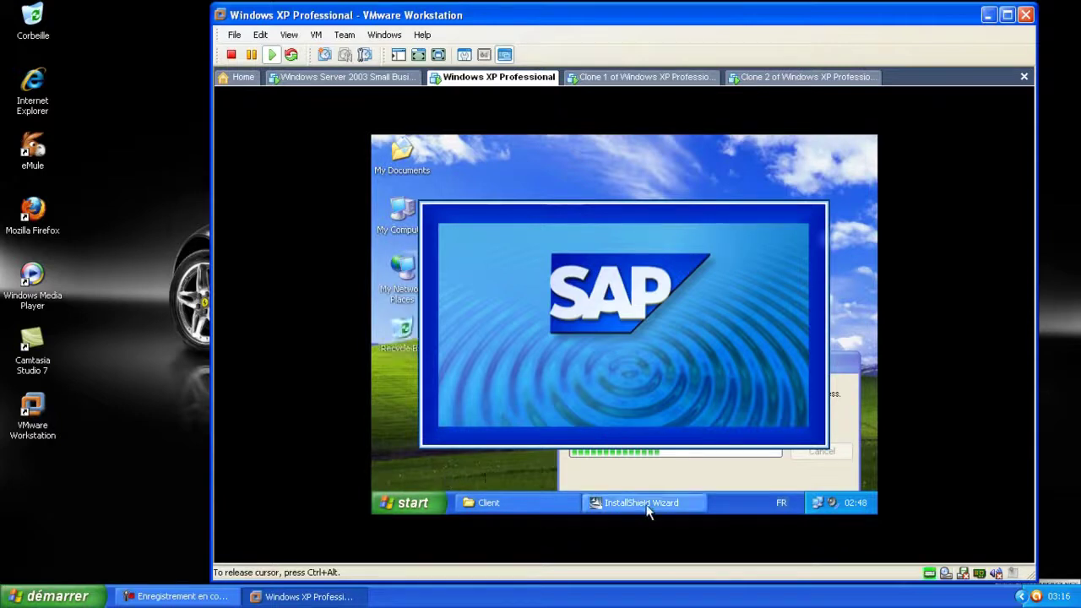
left_click(669, 503)
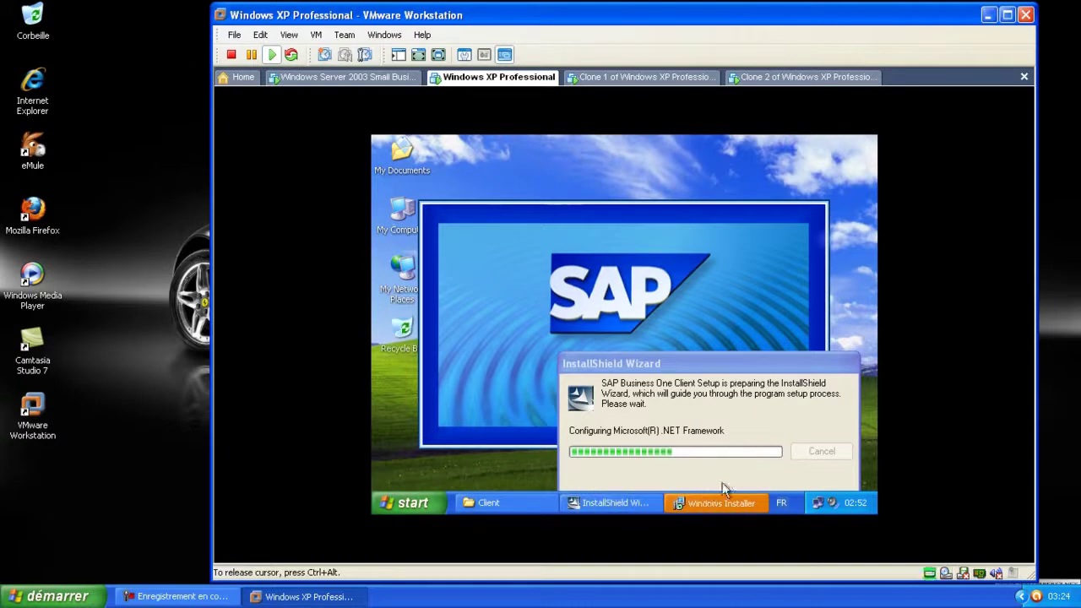
left_click(709, 500)
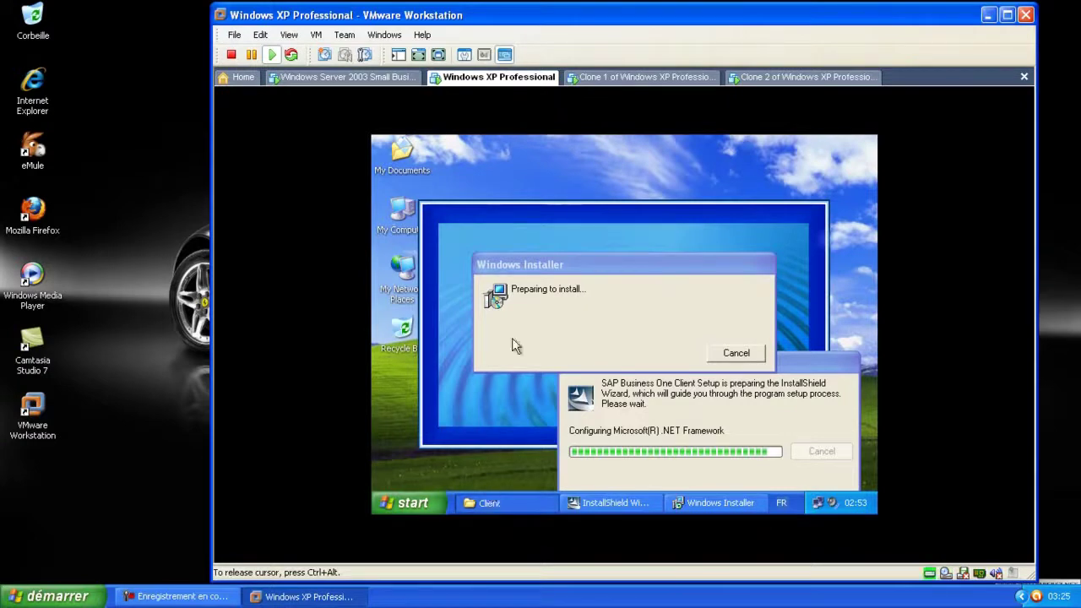
Keep the unresponsive client setup window running instead of ending it
right_click(512, 503)
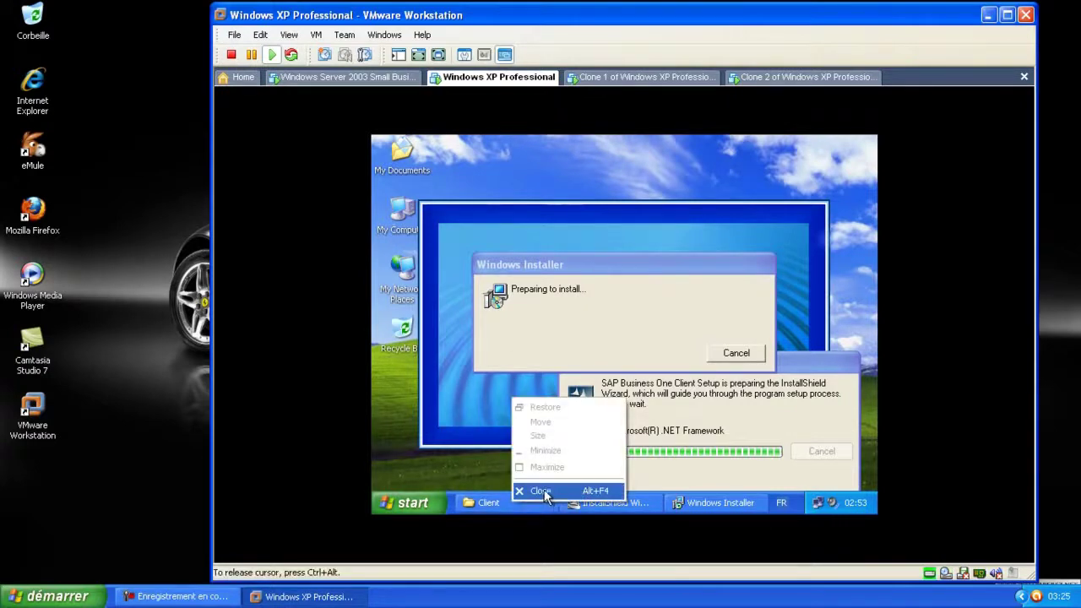
left_click(542, 492)
left_click(721, 391)
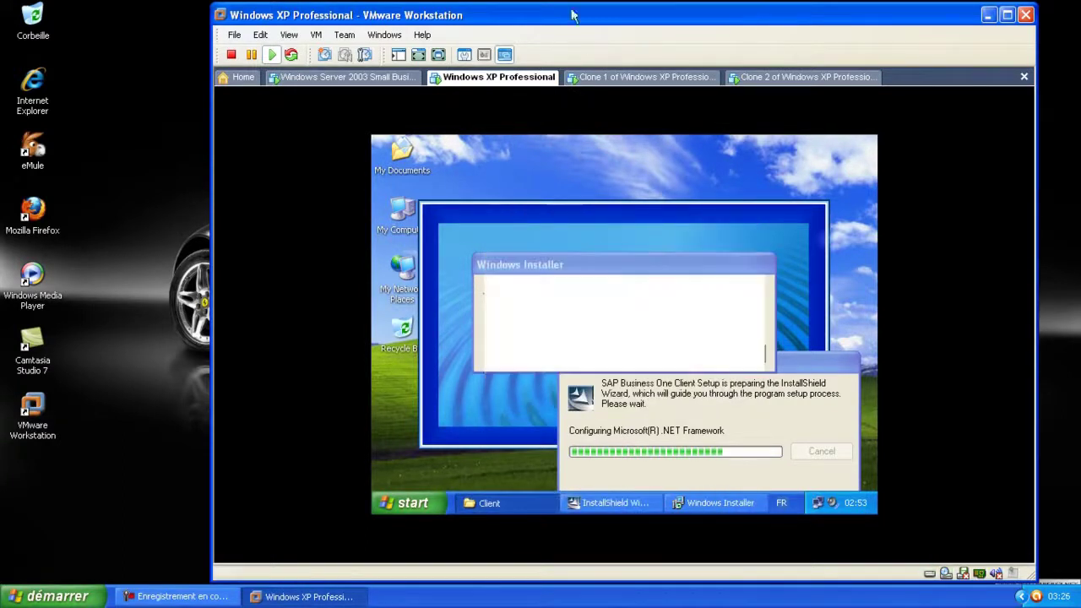
Start the .NET Framework 1.1 installation, checking on the Server 2003 and XP machines
left_click(376, 78)
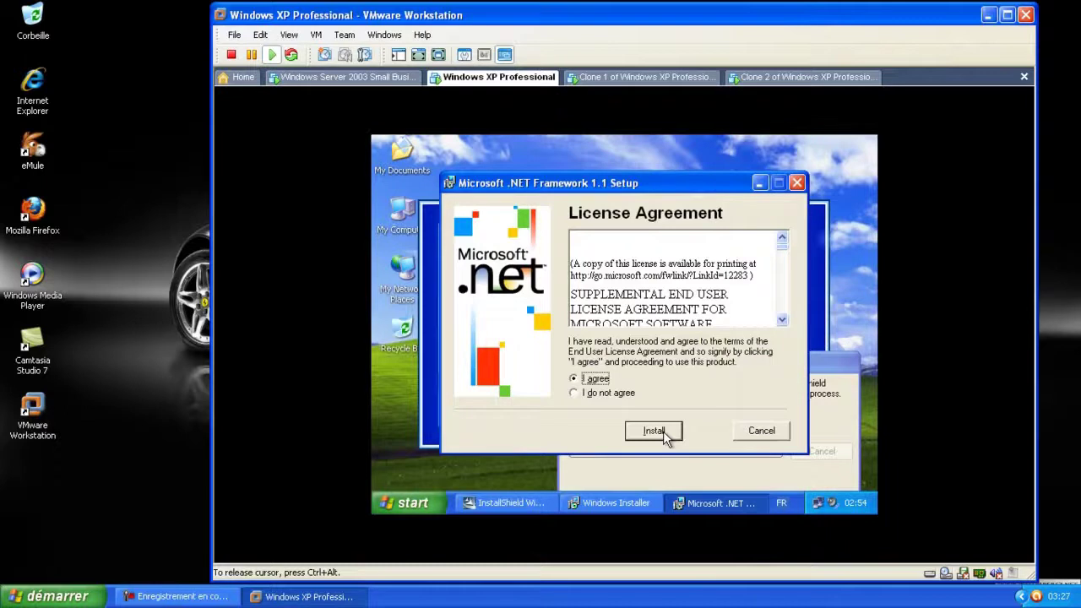
left_click(654, 431)
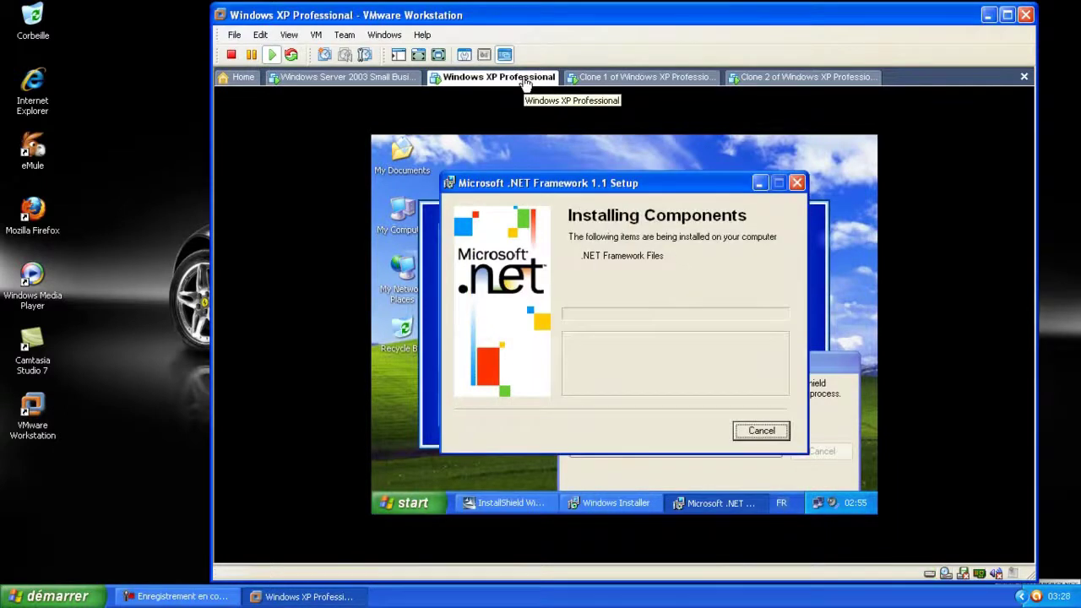
left_click(388, 78)
left_click(461, 78)
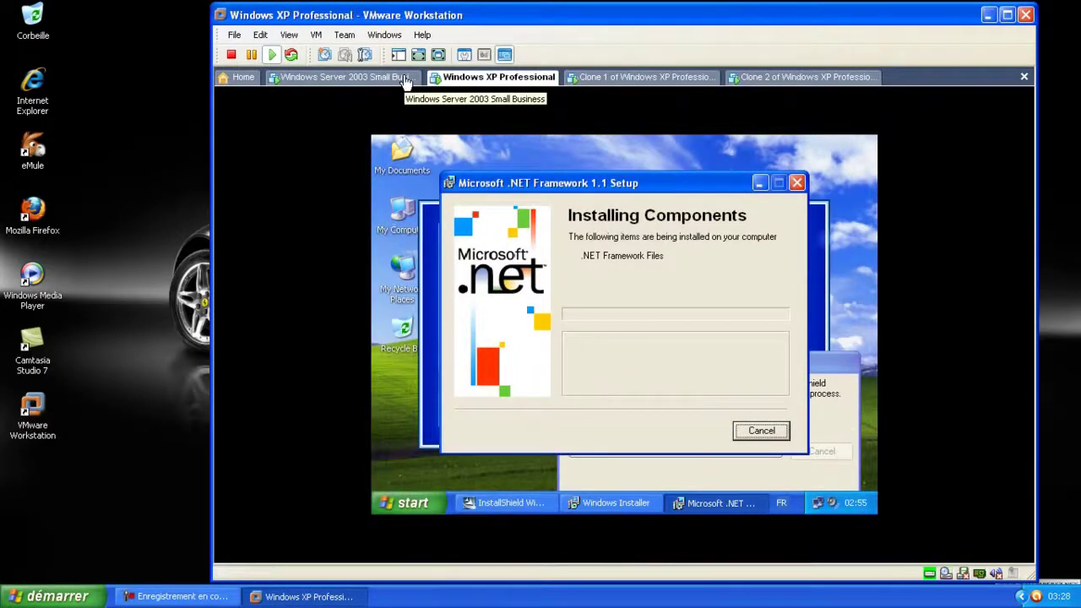
left_click(406, 80)
left_click(524, 79)
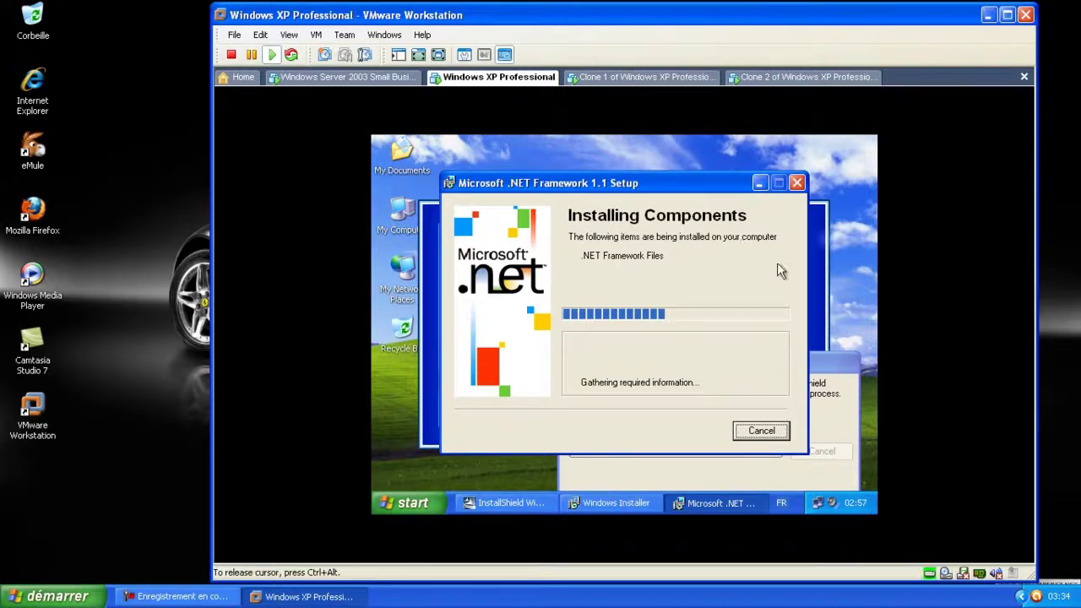
Bring the InstallShield wizard forward and dismiss the .NET 1.1 completion message
left_click(402, 334)
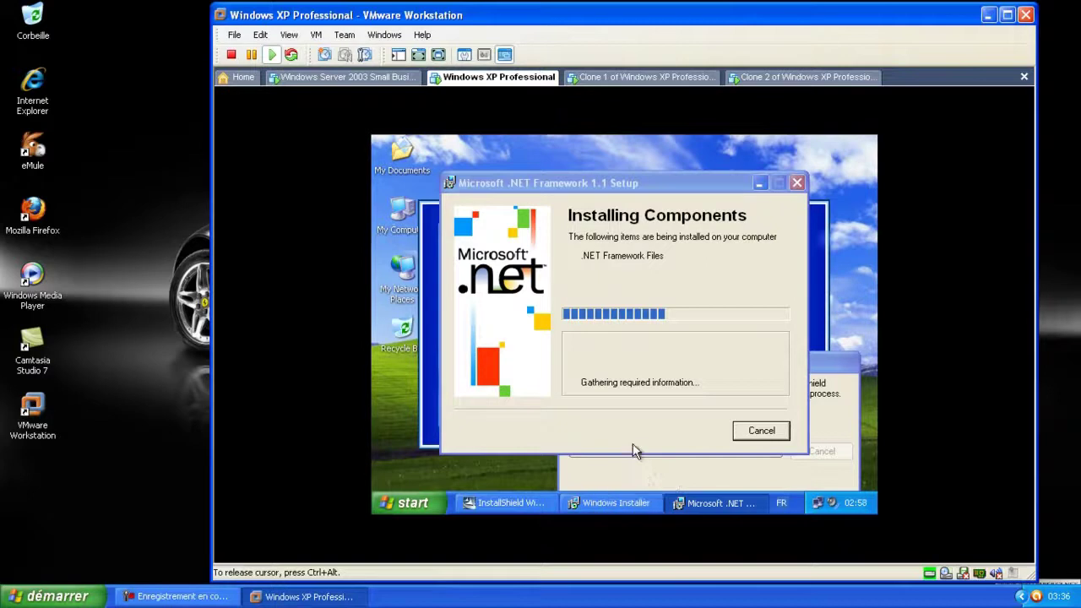
left_click(508, 505)
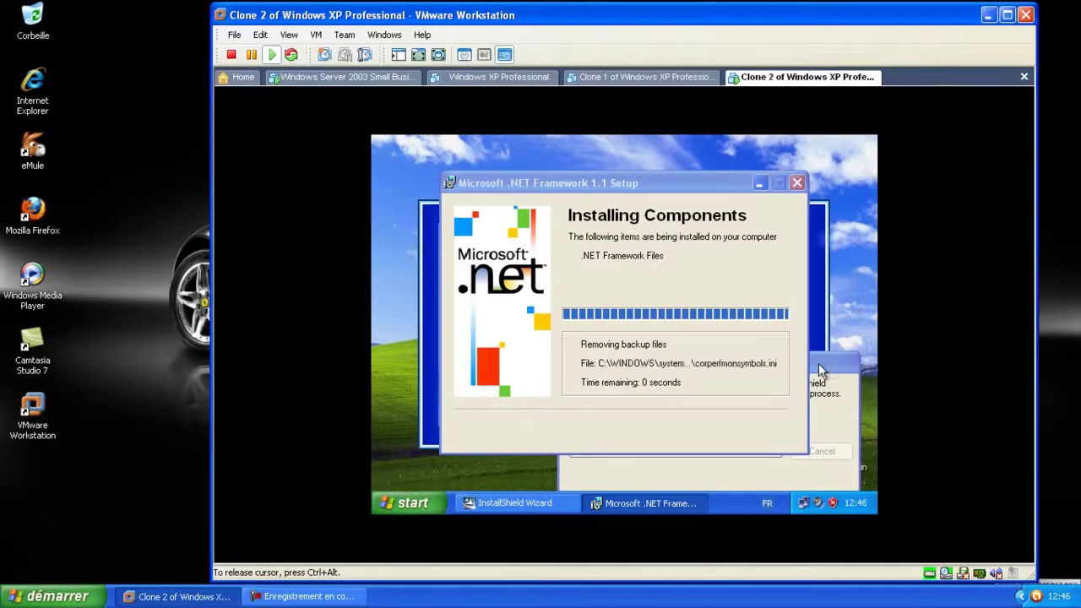
key("Return")
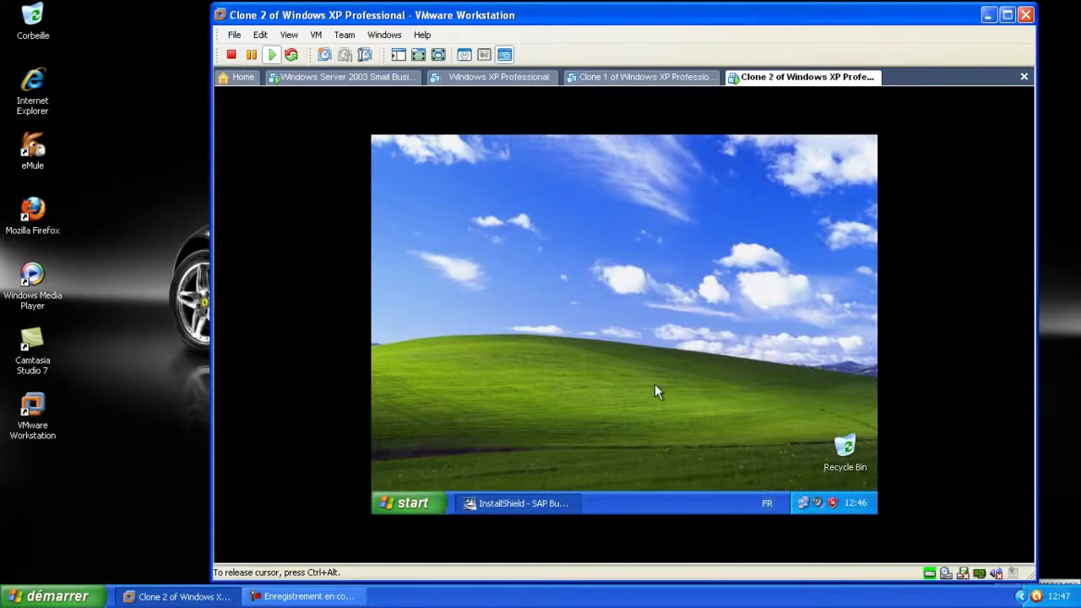
Accept the SAP Business One client welcome, customer information and destination folder pages
left_click(712, 456)
left_click(728, 457)
left_click(727, 457)
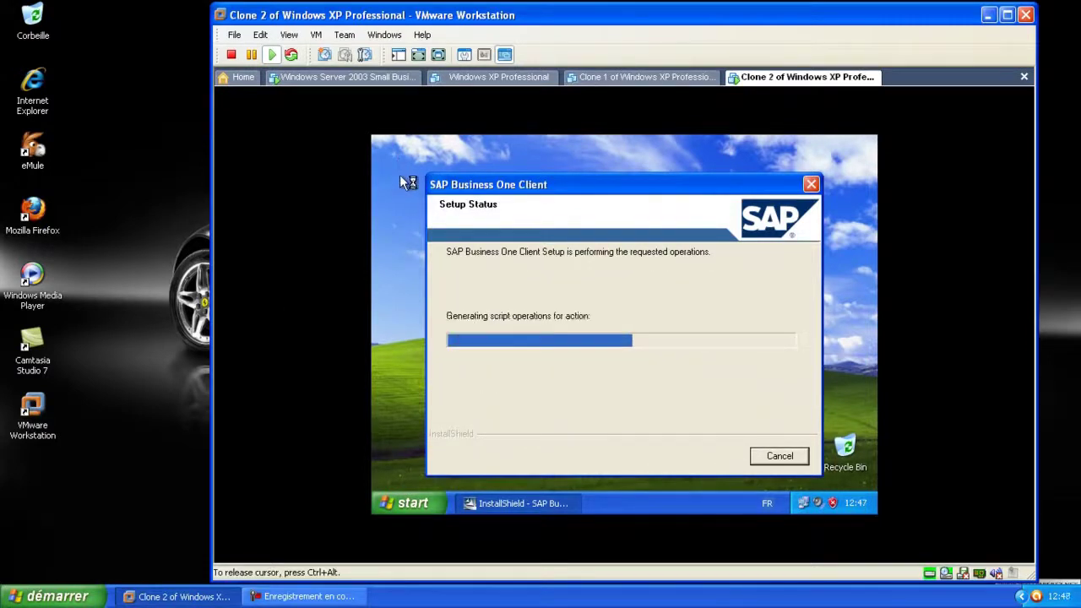
Wait for the client setup to finish on Clone 2 and dismiss the Excel-not-installed warning
left_click(336, 78)
left_click(731, 79)
left_click(394, 173)
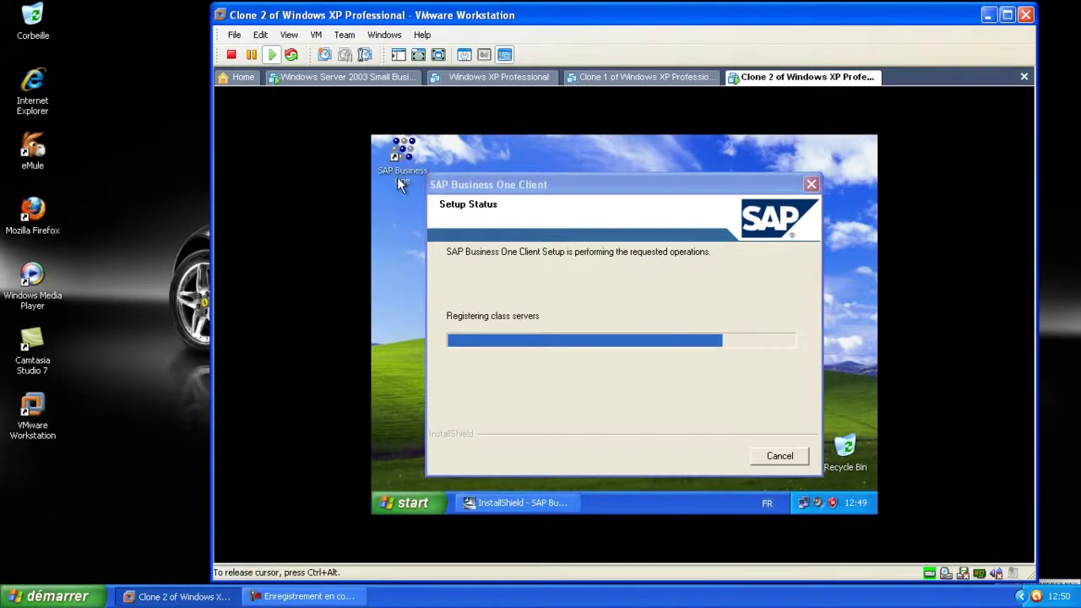
left_click_drag(647, 191, 678, 179)
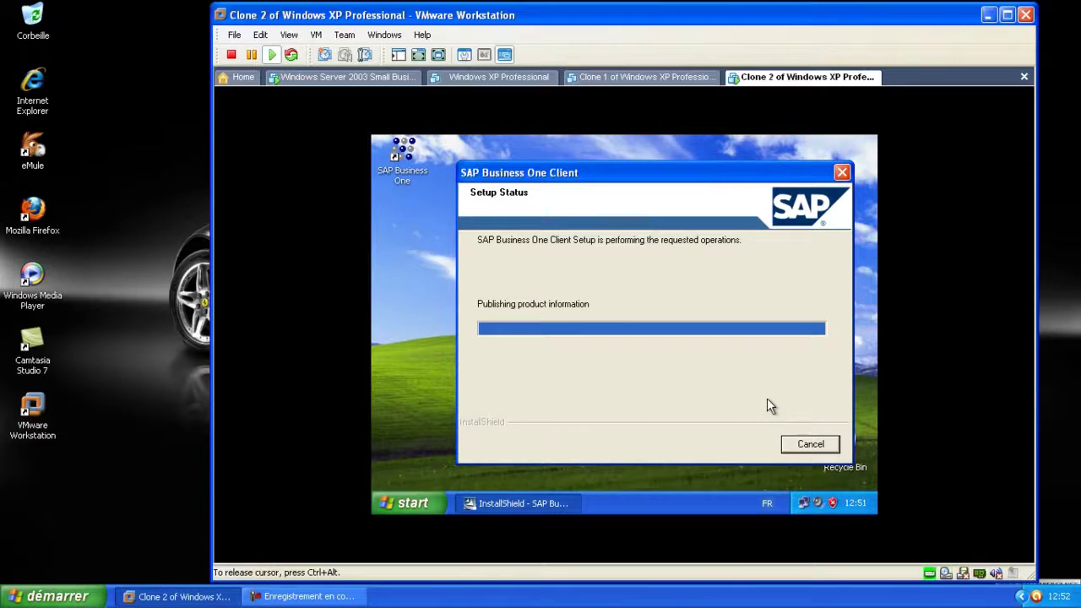
key("Return")
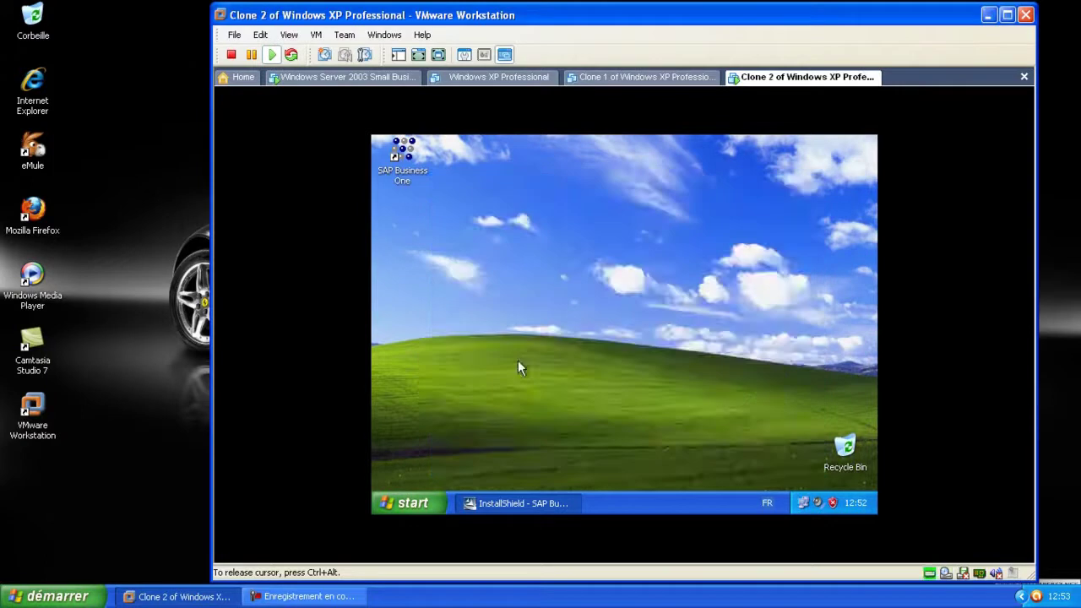
Add a domain user to the SAP Business One shortcut's Security permissions with Full Control allowed
right_click(404, 164)
left_click(464, 312)
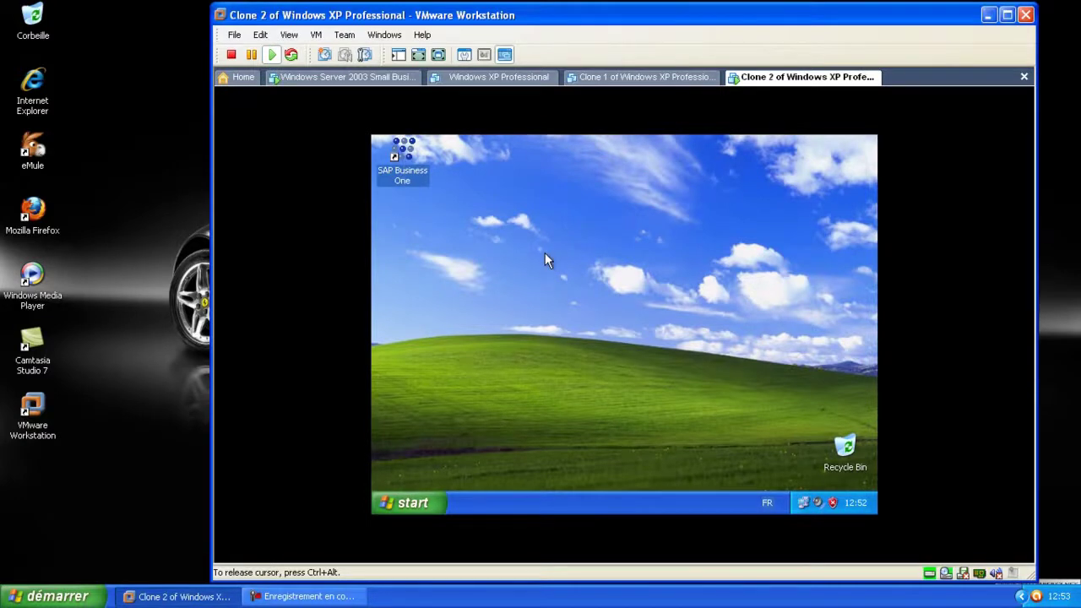
left_click(566, 175)
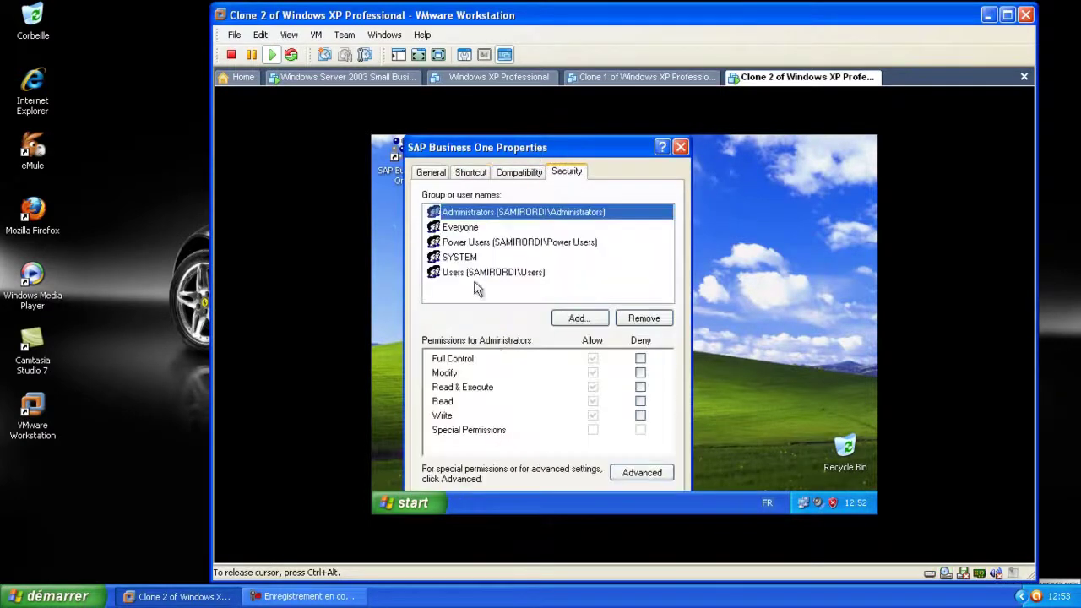
left_click(580, 319)
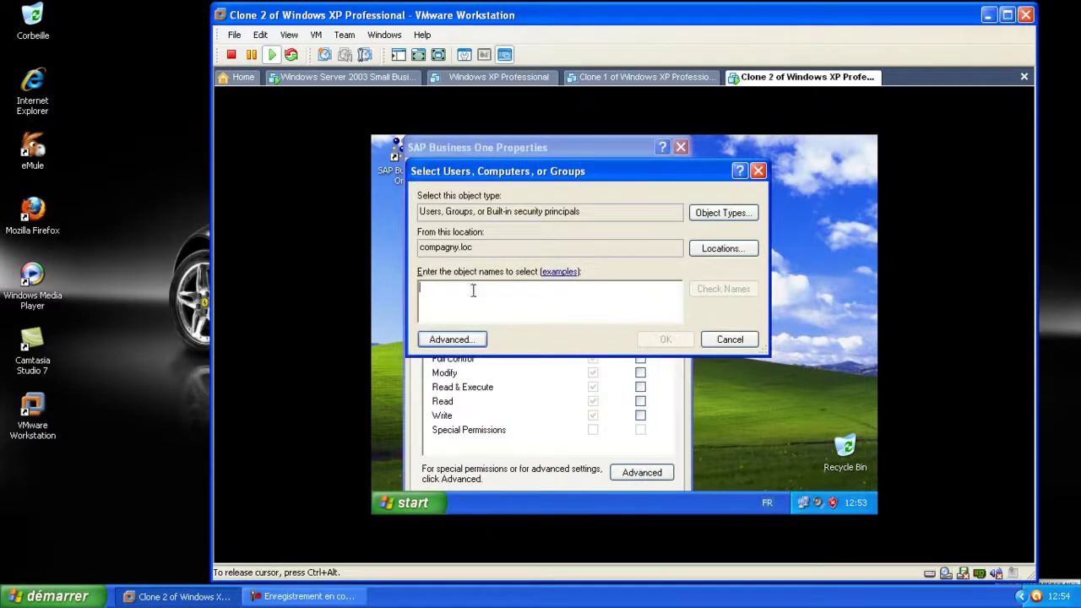
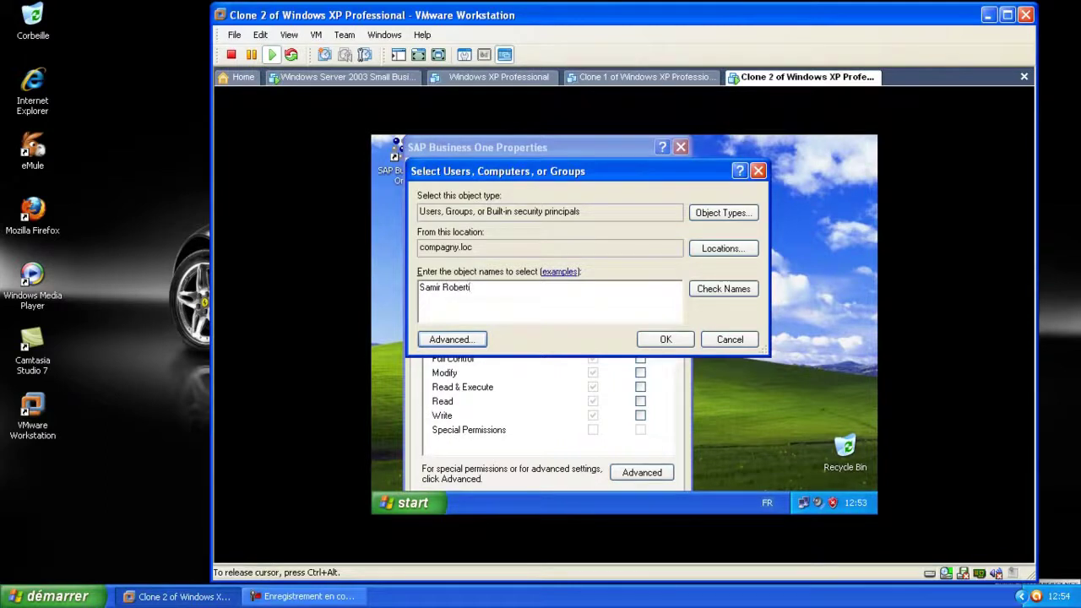
left_click(714, 289)
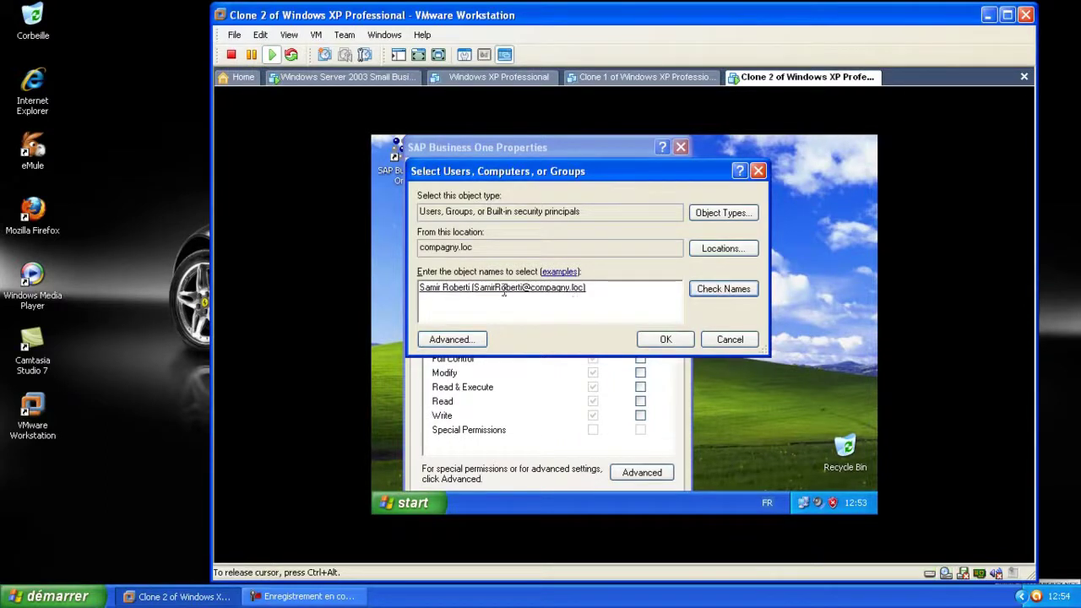
left_click(666, 339)
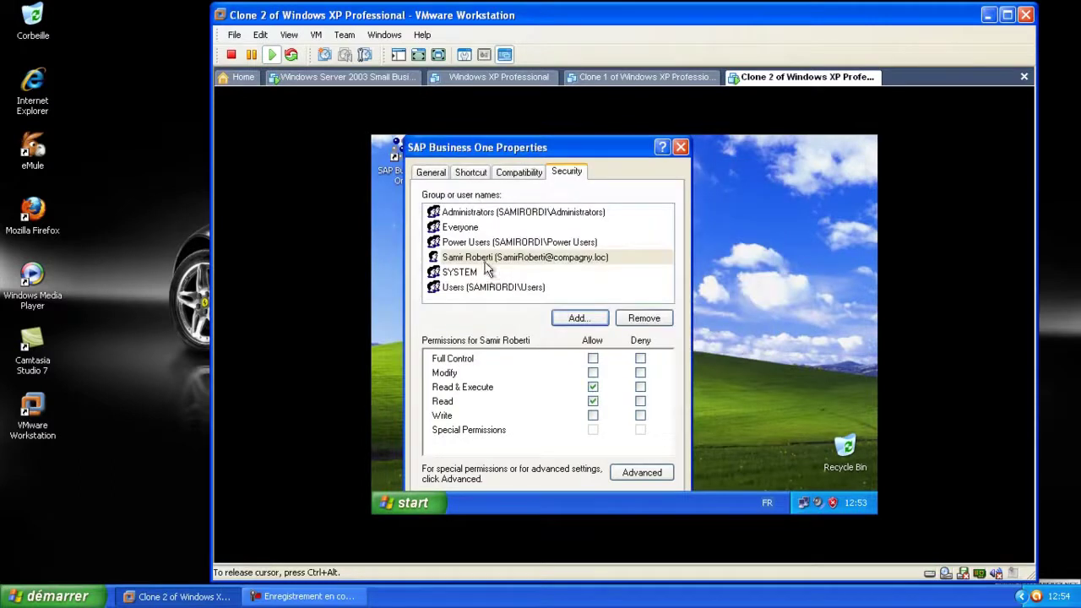
left_click(512, 262)
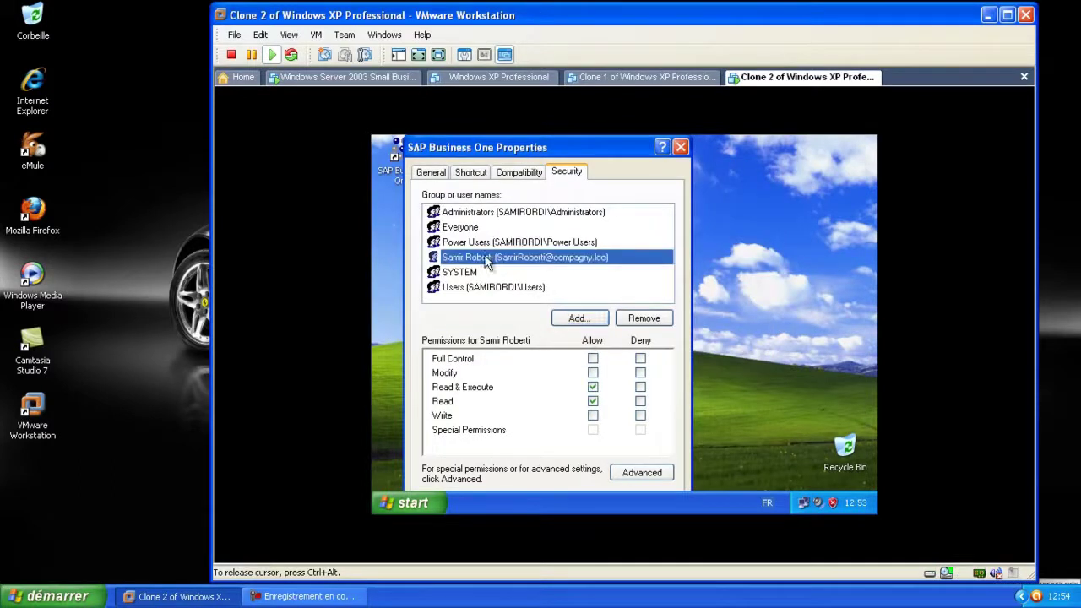
left_click(593, 359)
left_click(567, 171)
key("Left")
key("Left")
key("Left")
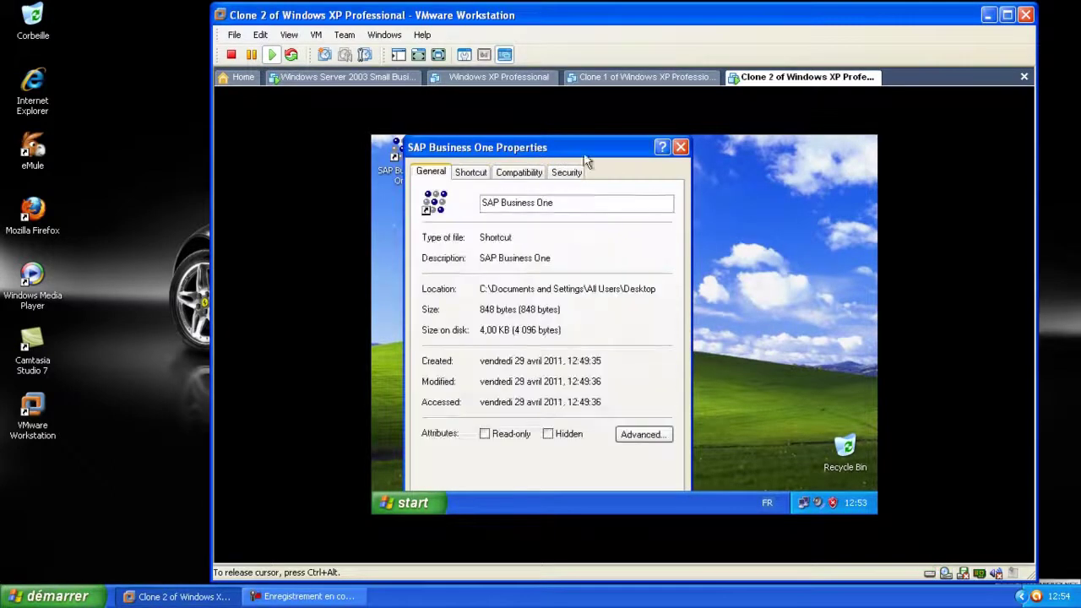
left_click(683, 147)
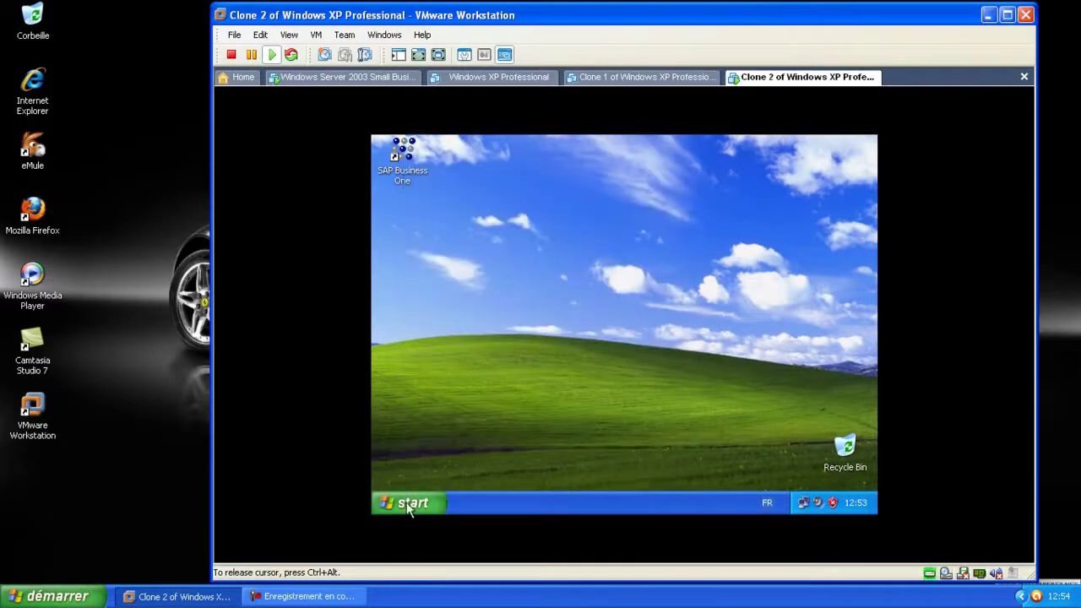
Start the License Manager 2007 service in the server's SAP Business One Service Manager
left_click(411, 503)
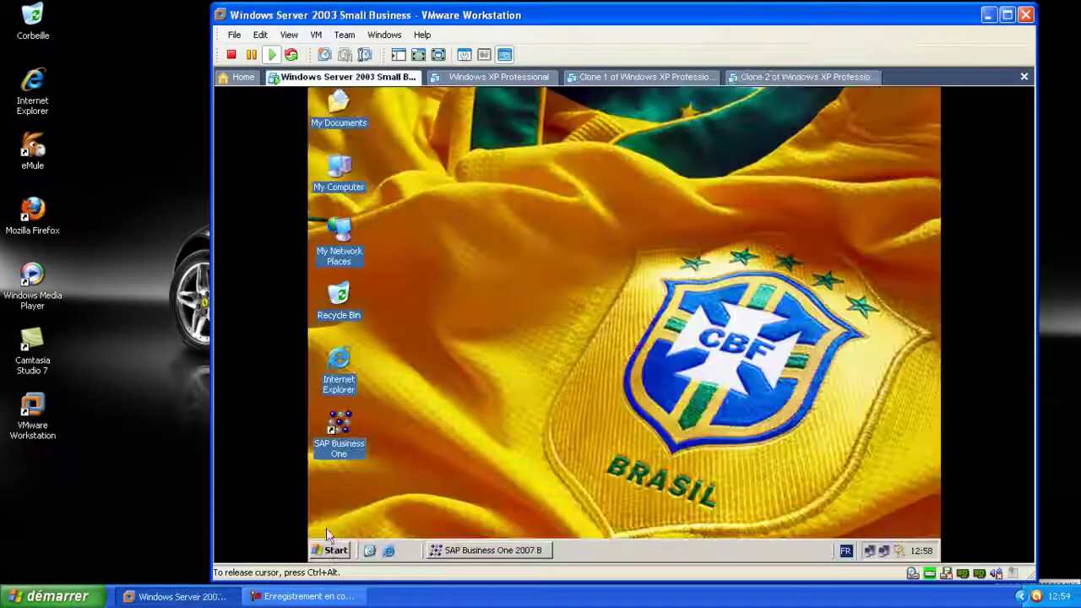
left_click(331, 548)
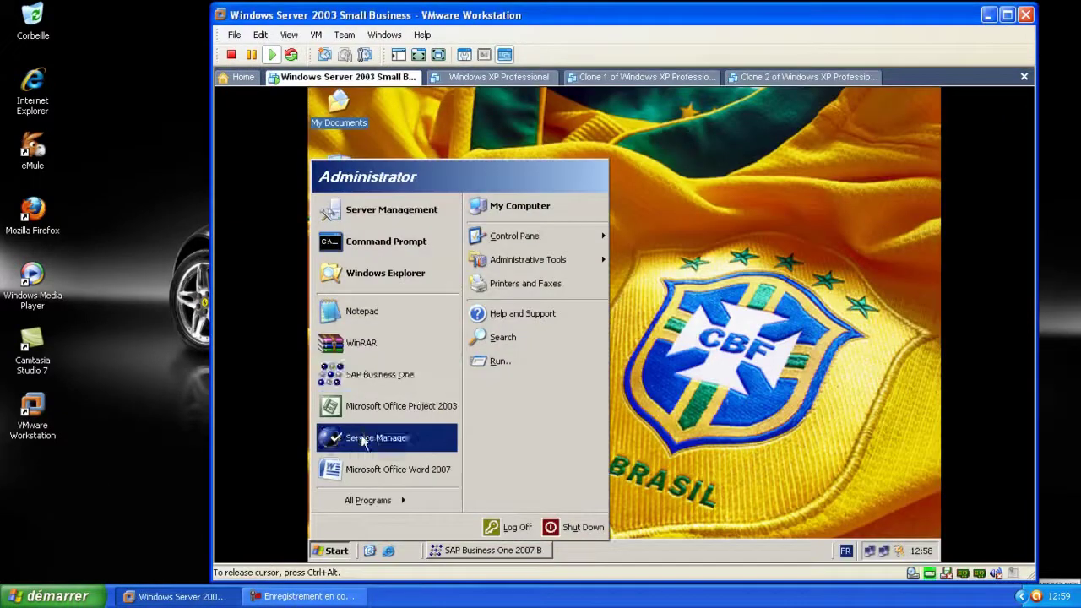
left_click(364, 437)
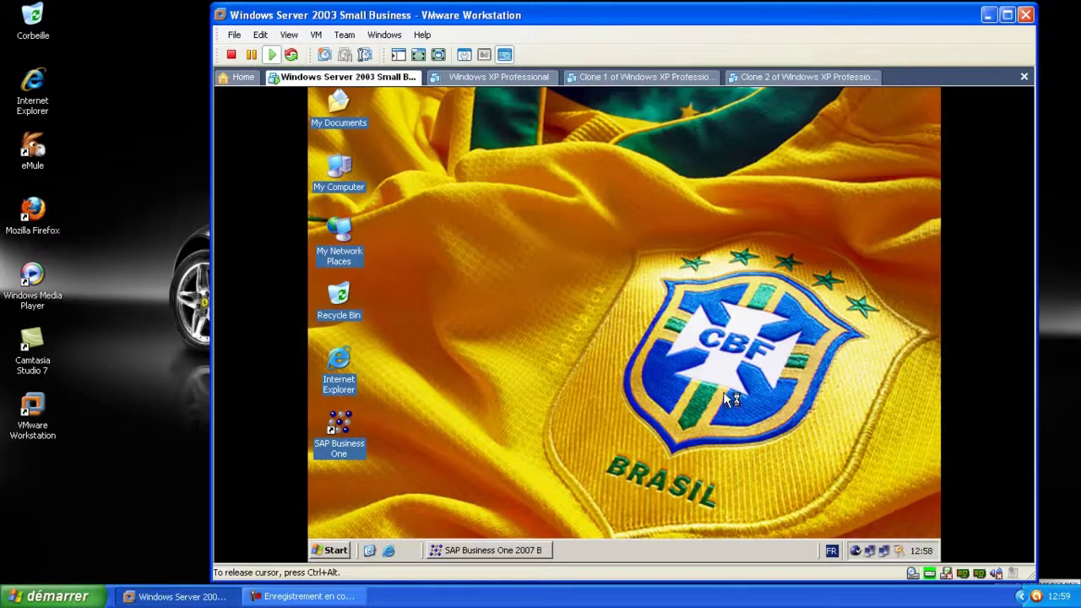
double_click(861, 552)
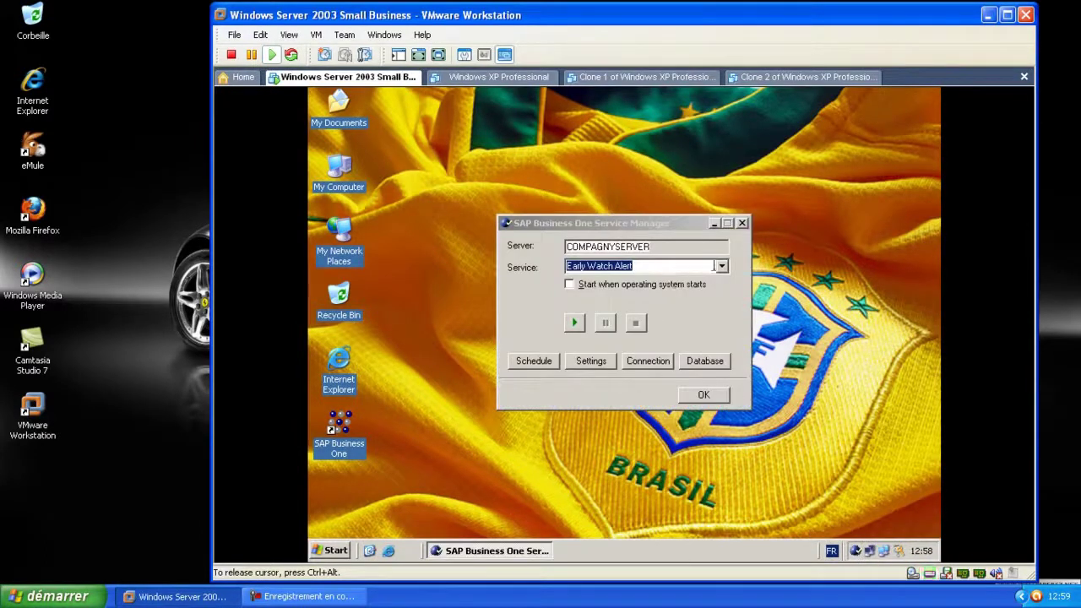
left_click(723, 267)
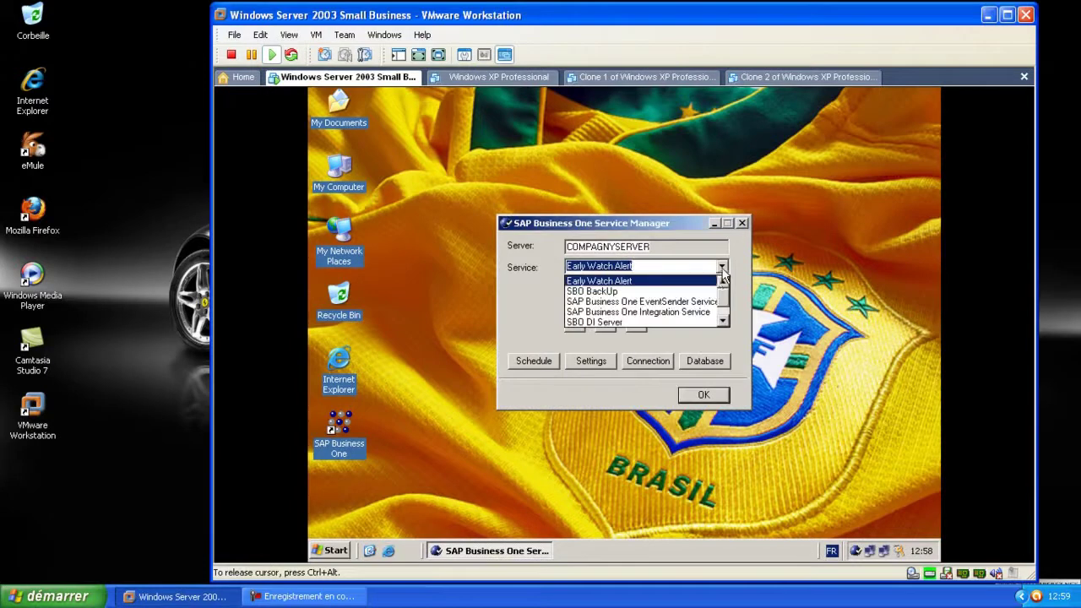
scroll(673, 319, "down", 1)
left_click(673, 313)
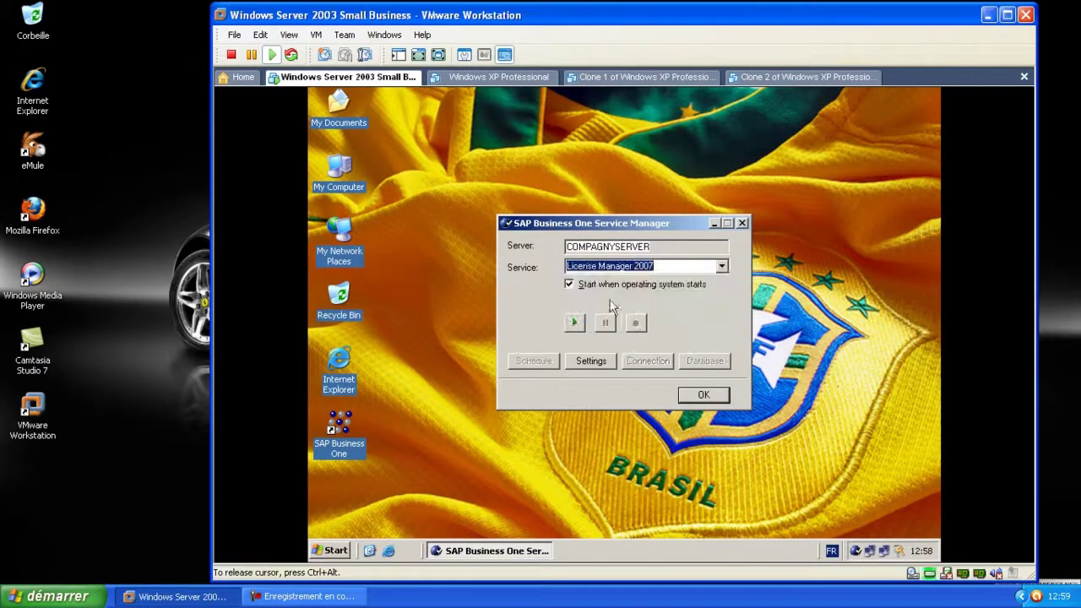
left_click(573, 325)
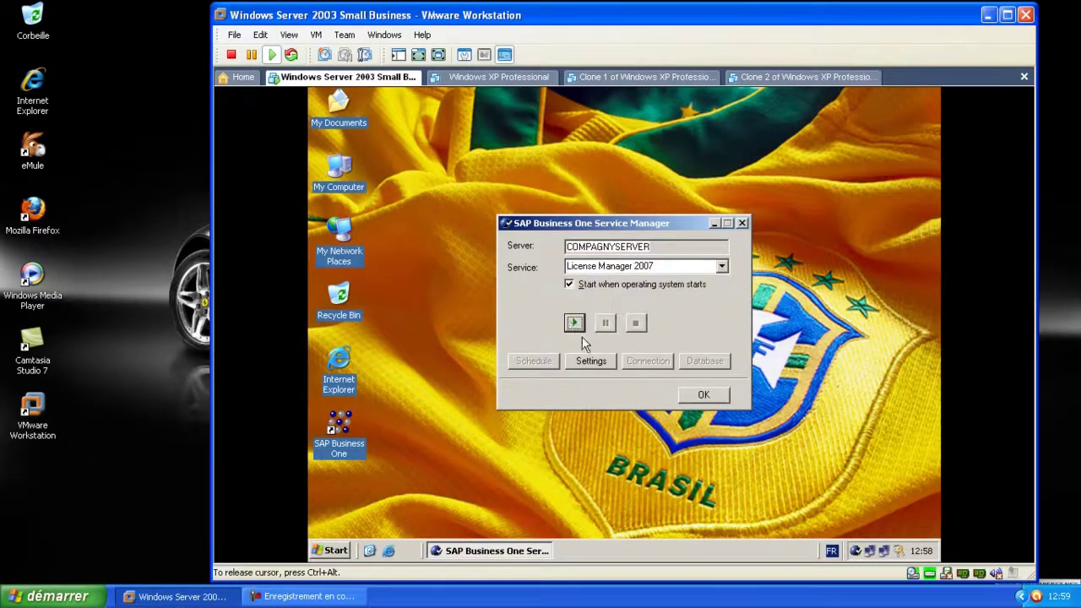
left_click(712, 395)
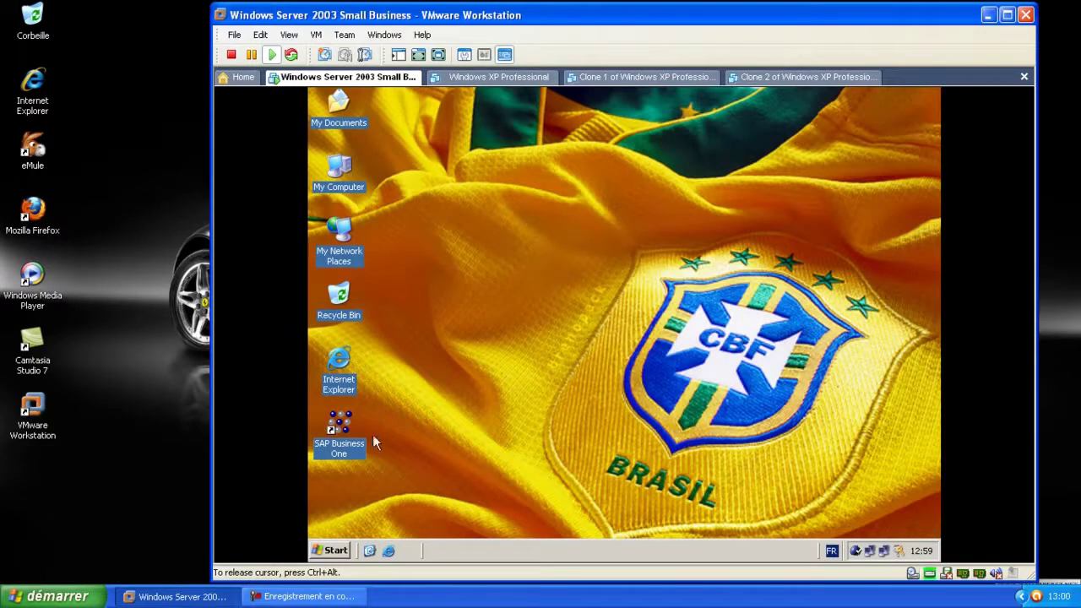
Launch SAP Business One on the server and log in with the user code and password
double_click(340, 424)
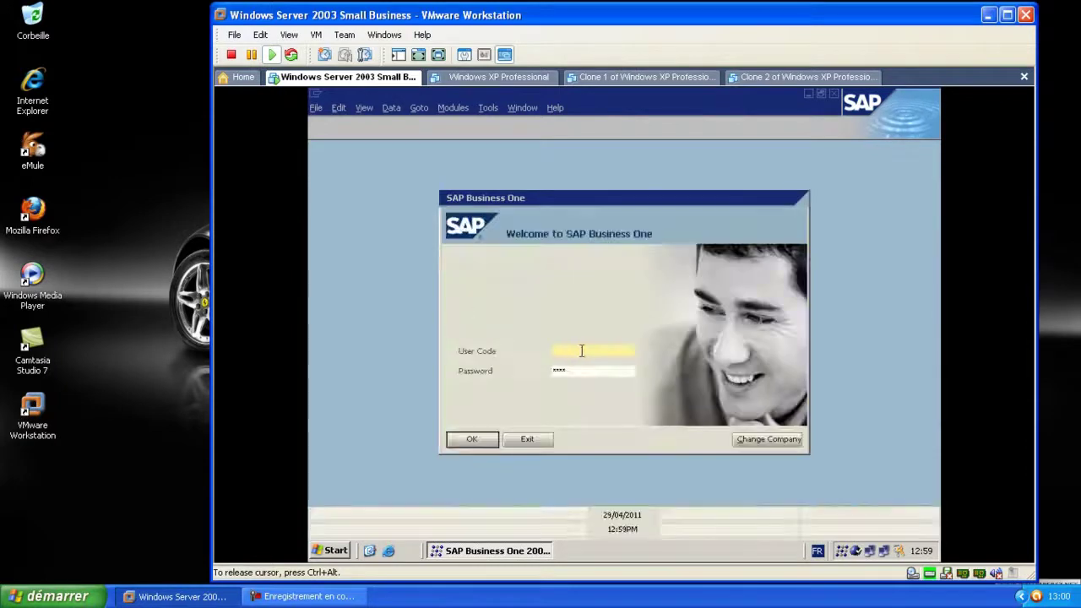
type("m")
key("Tab")
type("manager")
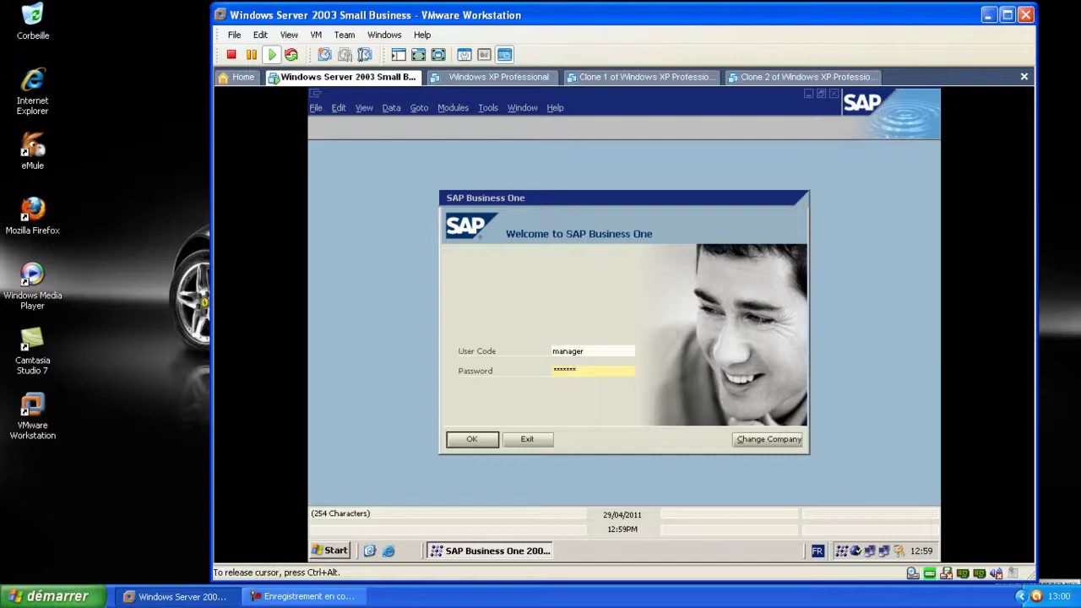
key("Return")
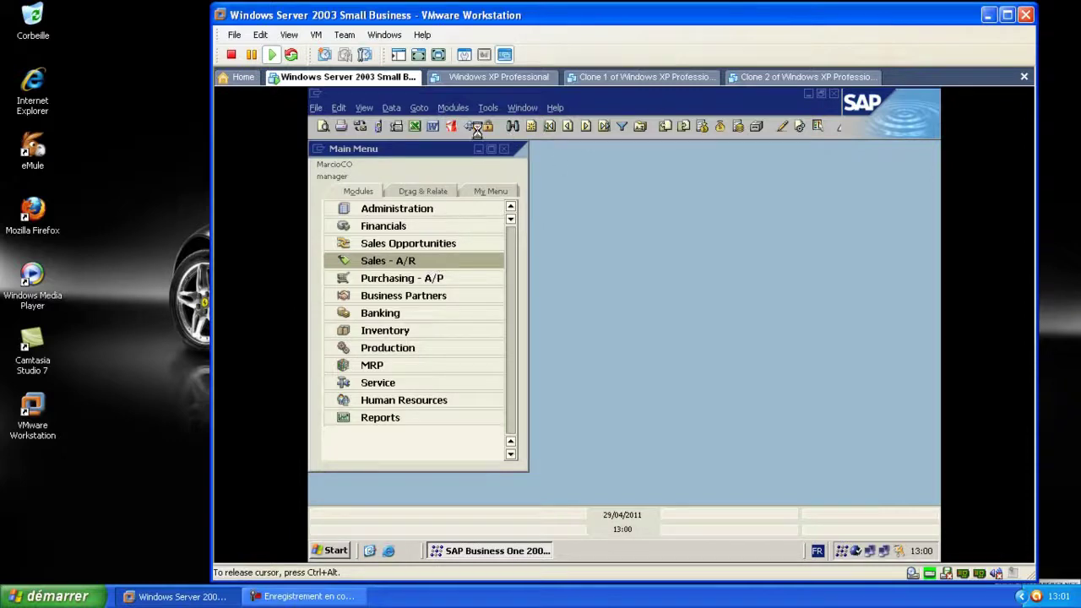
Dismiss the security warning and open Administration > Setup > General > Users
left_click(736, 335)
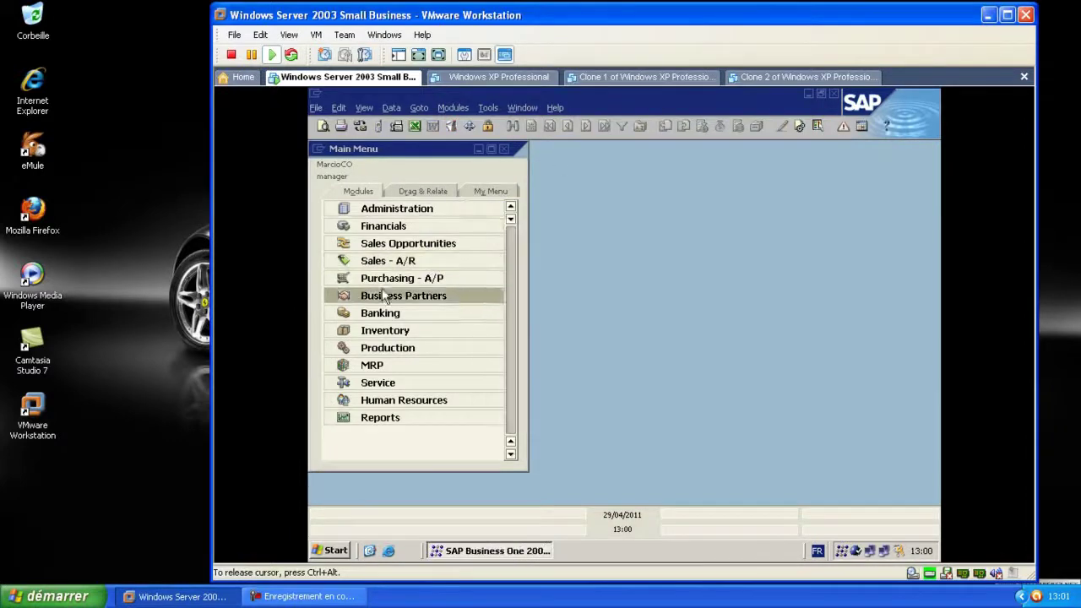
left_click(403, 208)
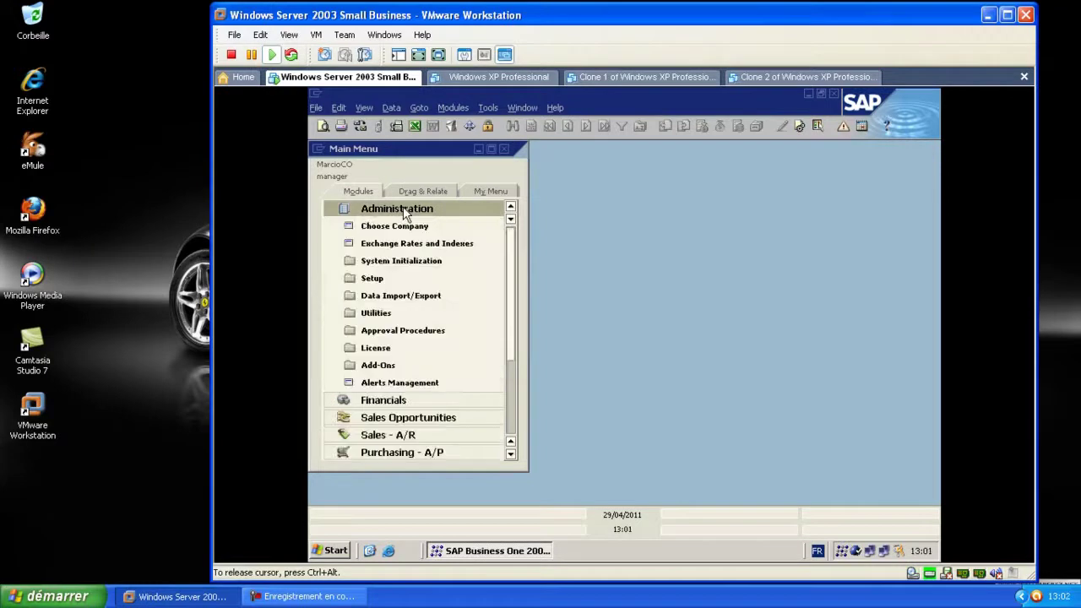
left_click(378, 279)
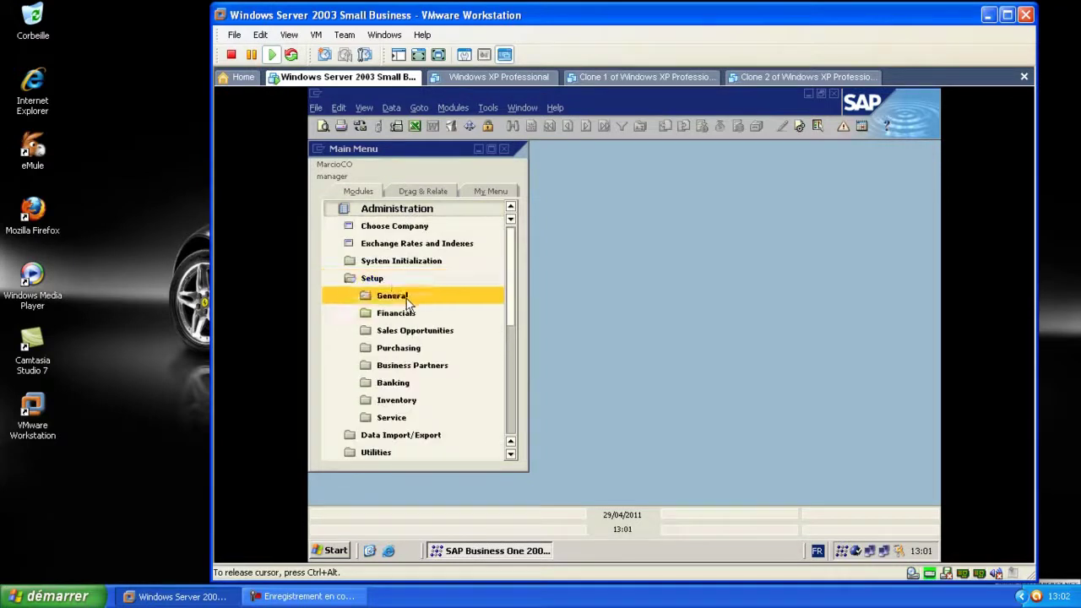
left_click(395, 297)
left_click(424, 330)
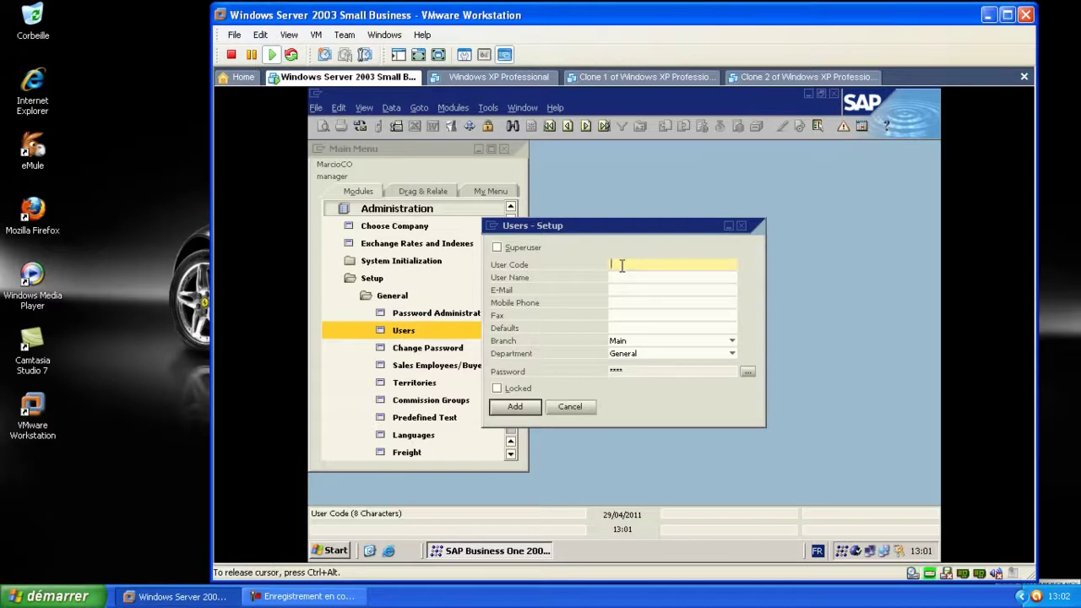
Enter the new user's name and e-mail address in the Users - Setup form
left_click(622, 277)
left_click(621, 276)
type("Marlaine")
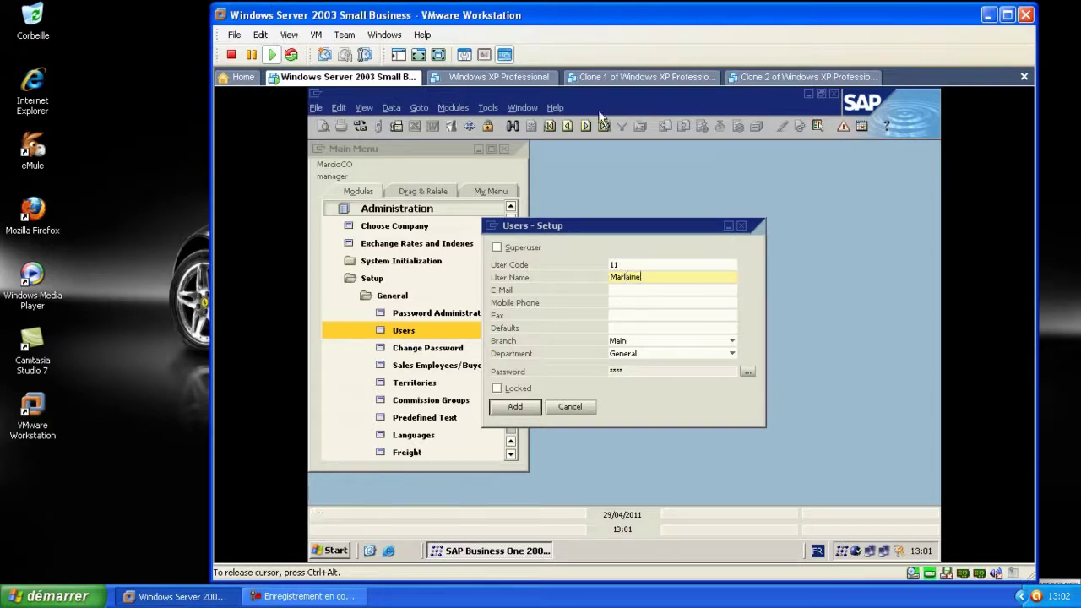
left_click(623, 289)
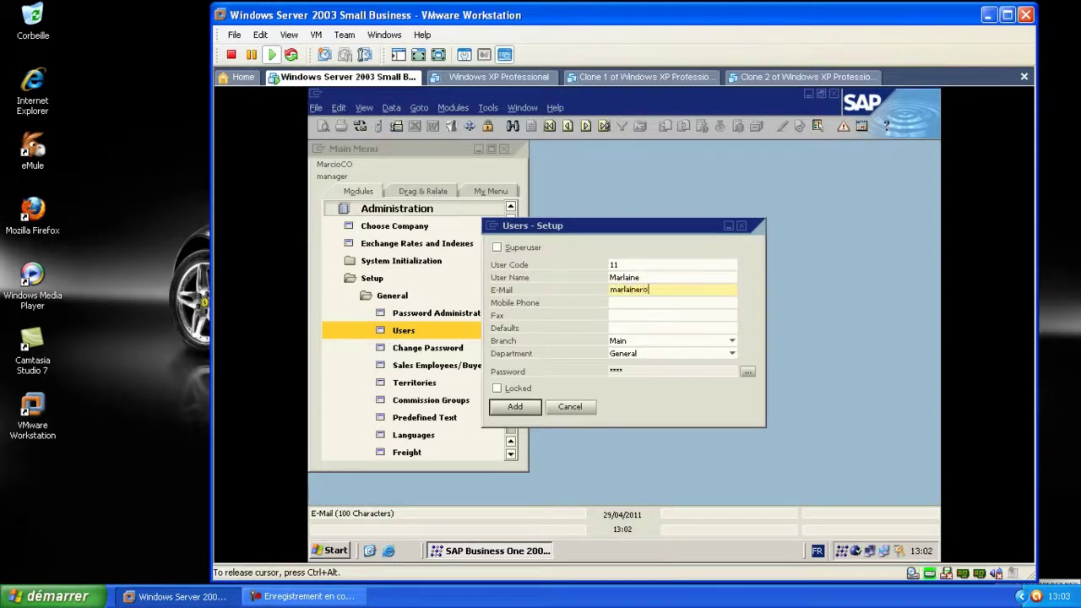
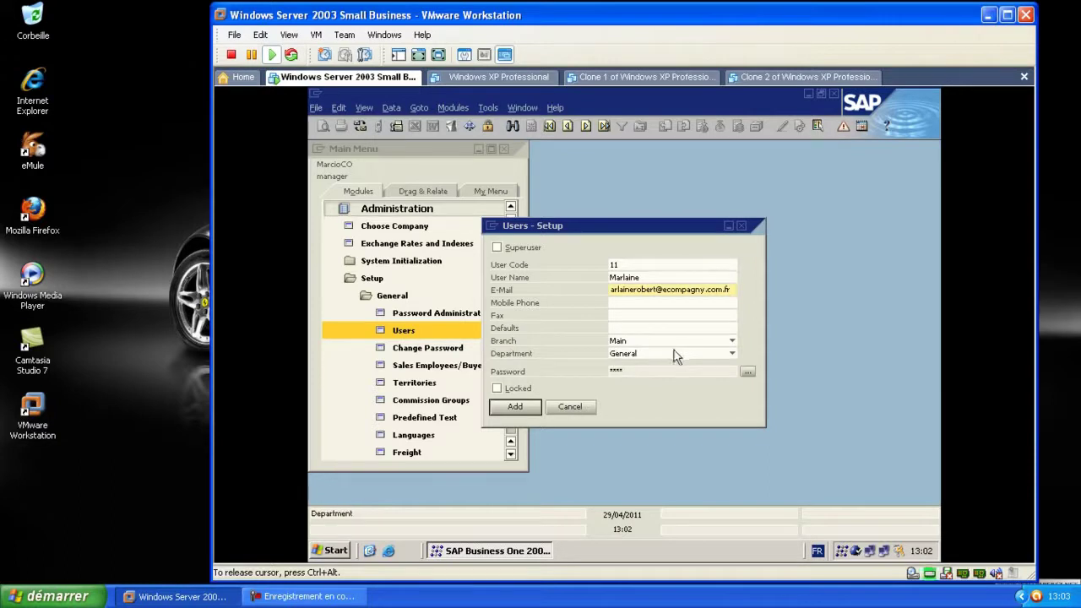
Set branch Main and department General, then set and confirm the user's password
left_click(731, 341)
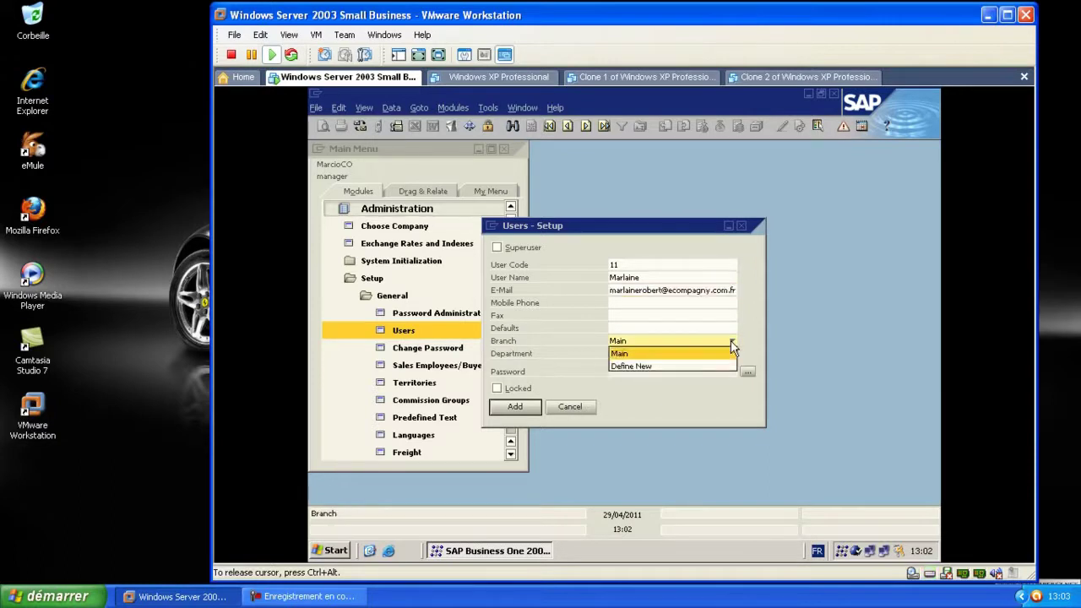
left_click(731, 340)
left_click(732, 353)
left_click(676, 365)
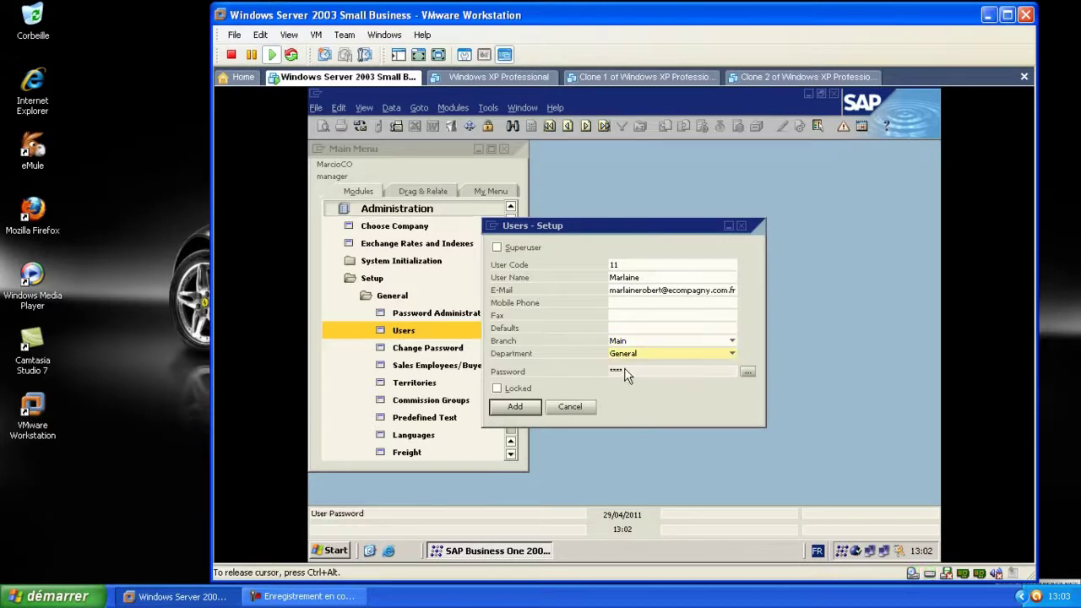
left_click(748, 372)
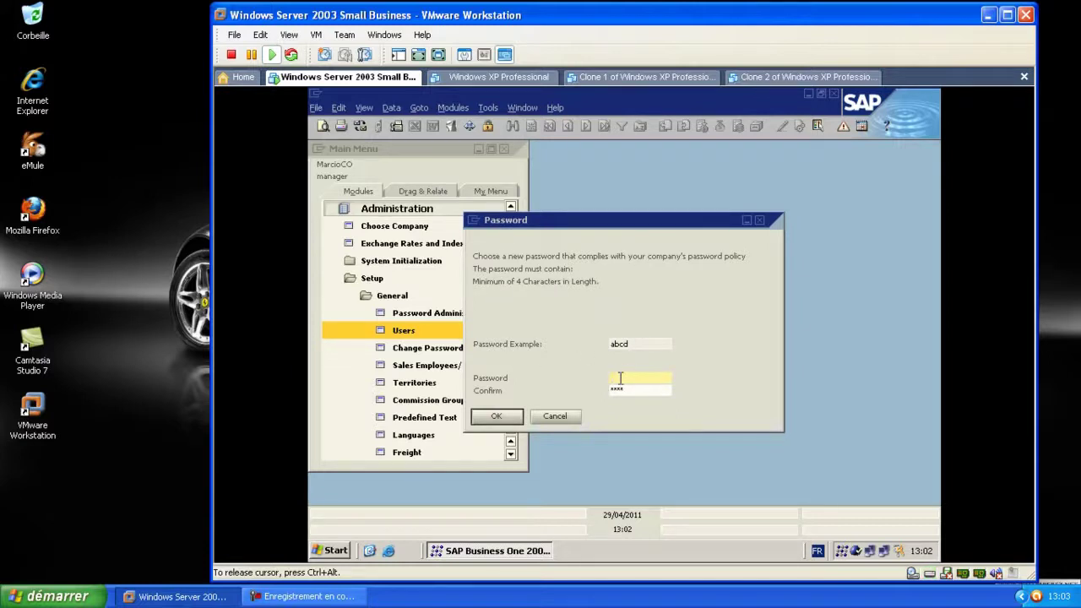
type("*****")
left_click(639, 389)
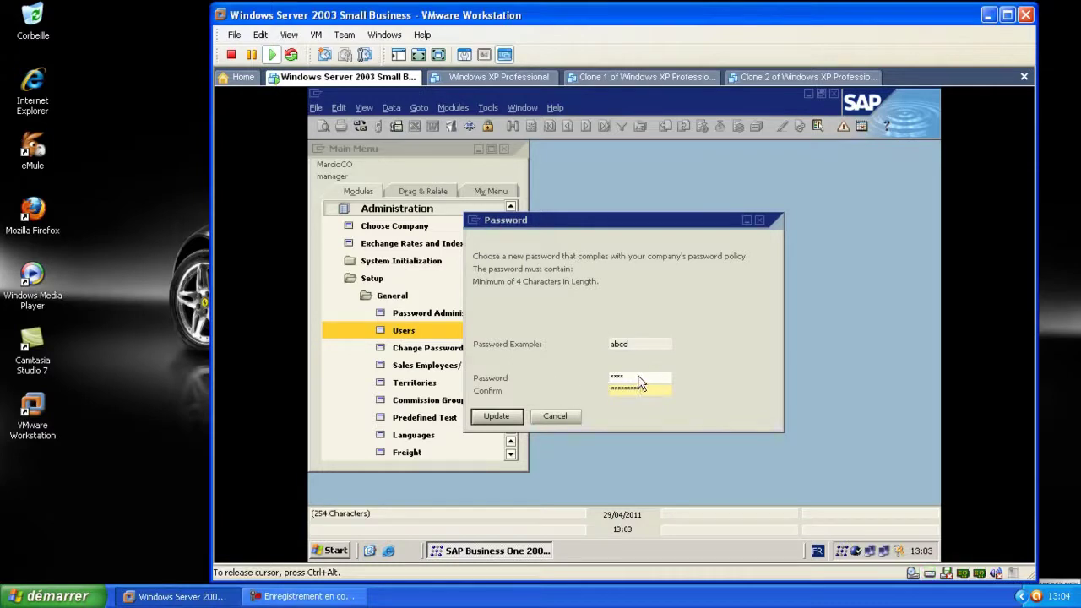
left_click(497, 416)
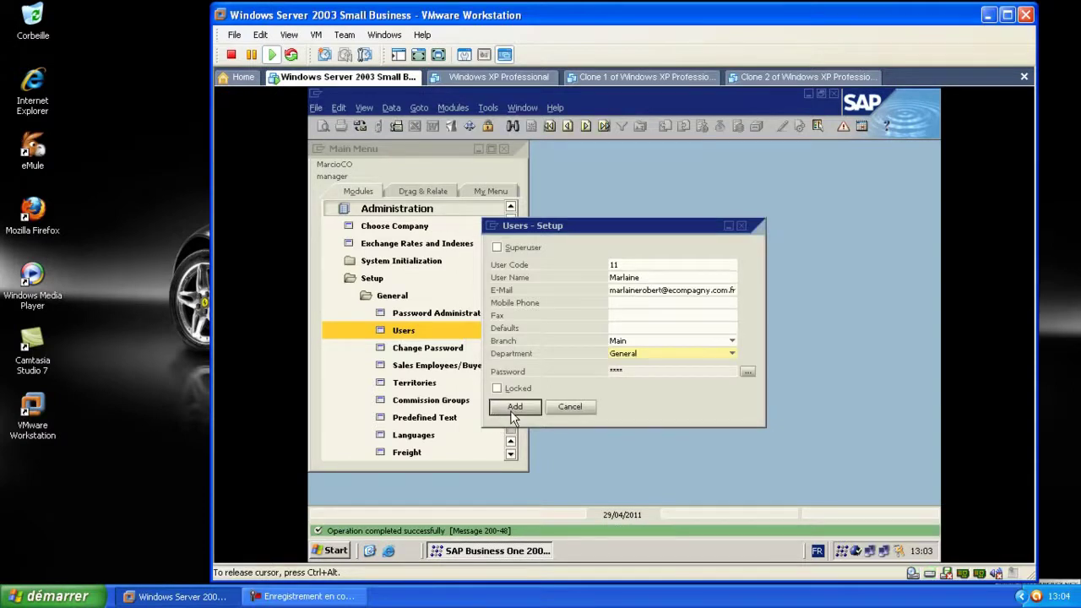
Save the first user and enter the second user's code 2, name and e-mail
left_click(510, 410)
type("22")
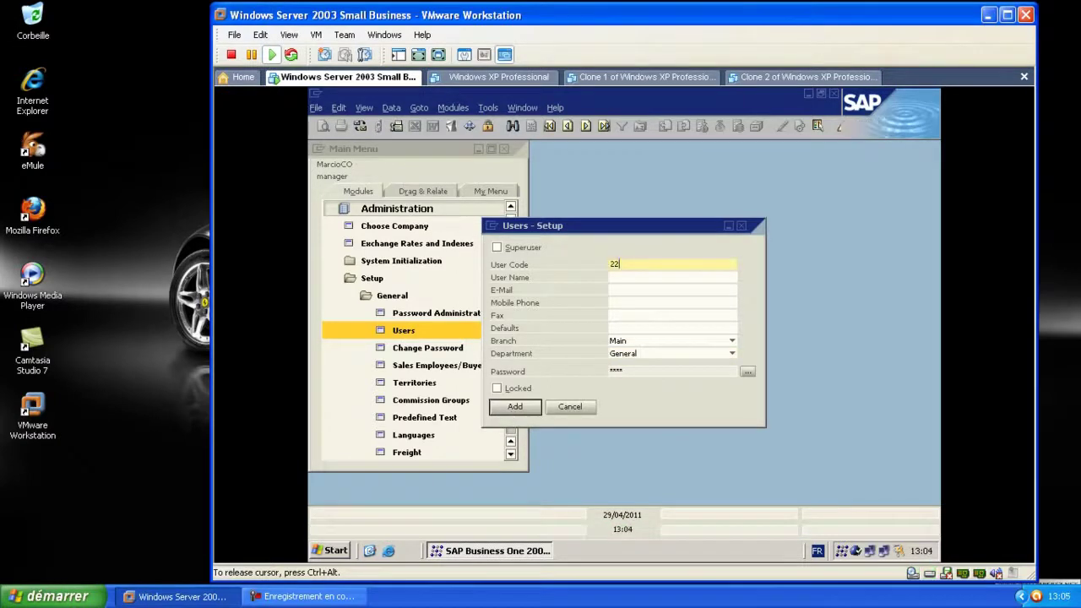
left_click(625, 277)
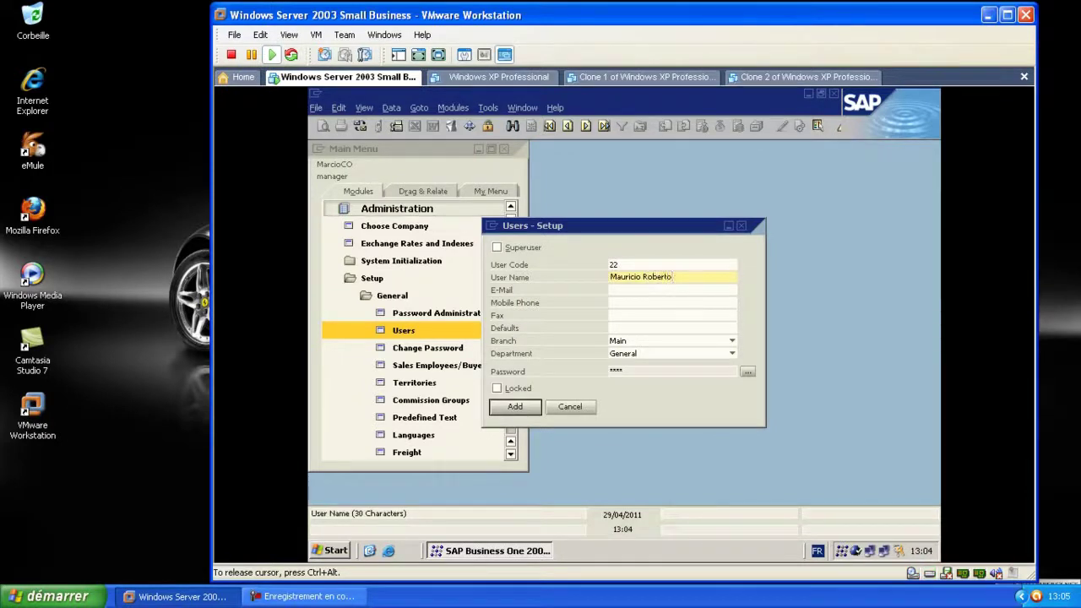
left_click(625, 289)
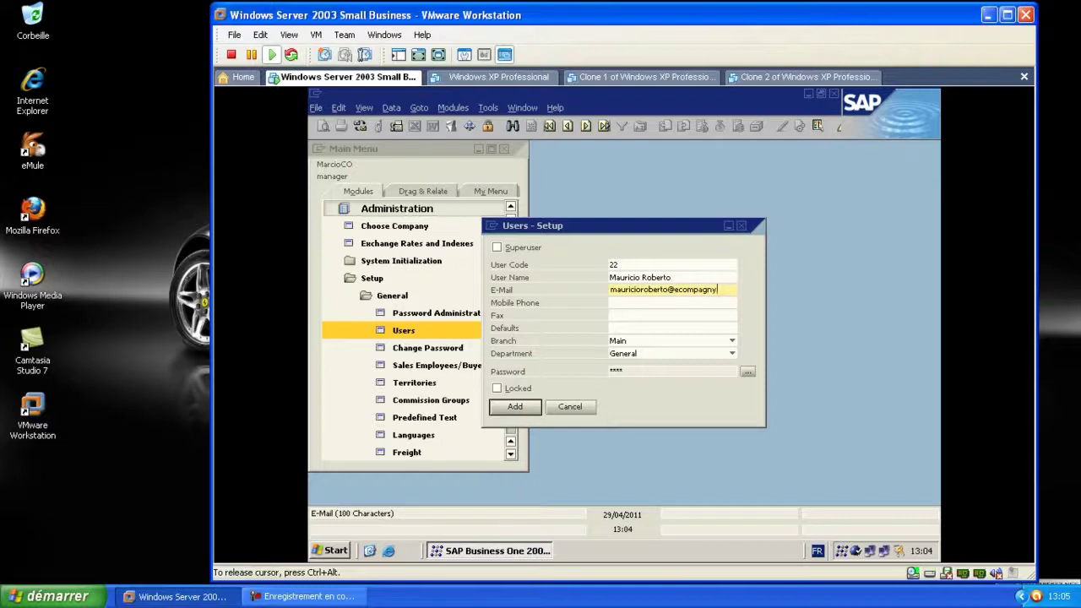
double_click(629, 291)
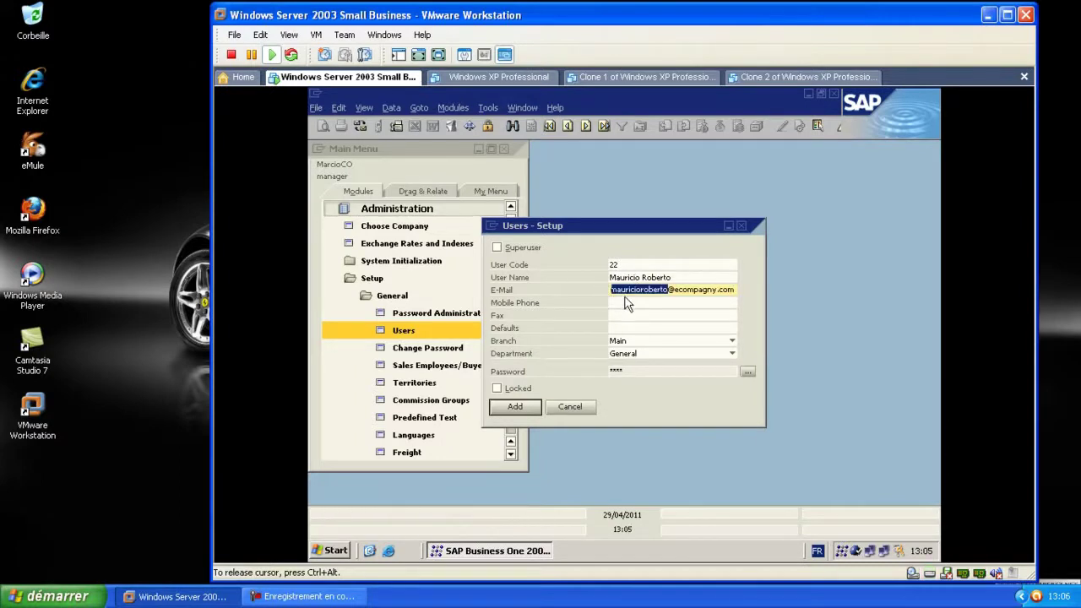
Set and confirm the second user's password, then add the user
left_click(745, 371)
type("12345")
left_click(627, 387)
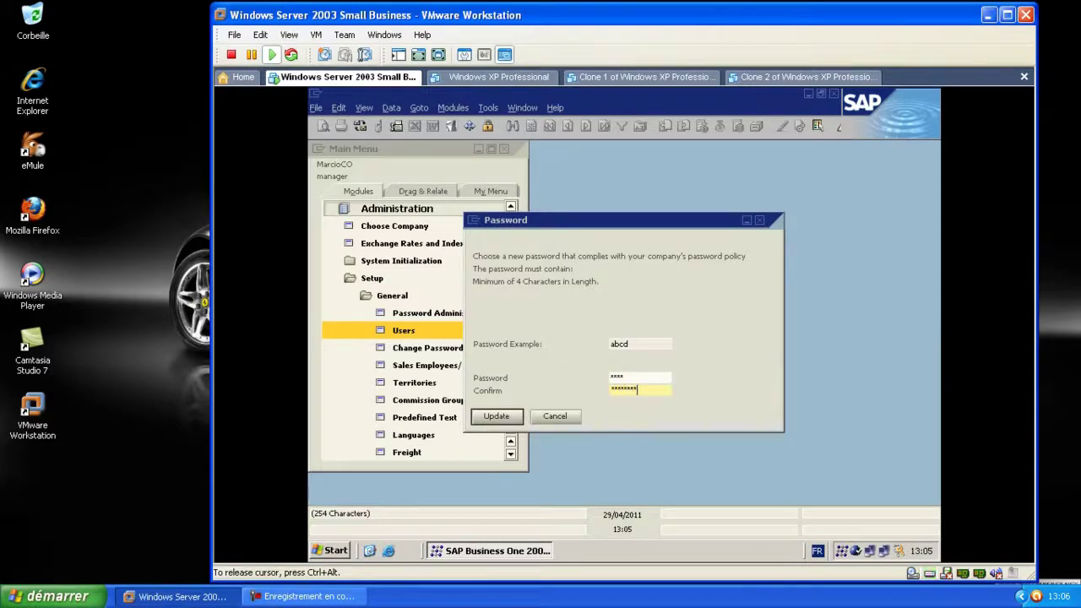
left_click(504, 416)
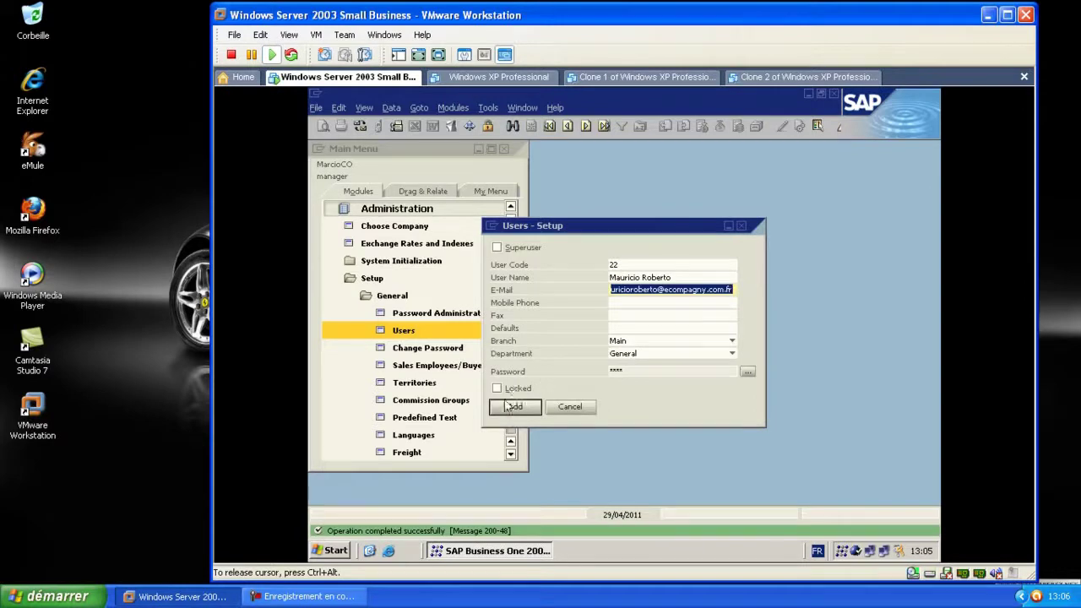
left_click(515, 407)
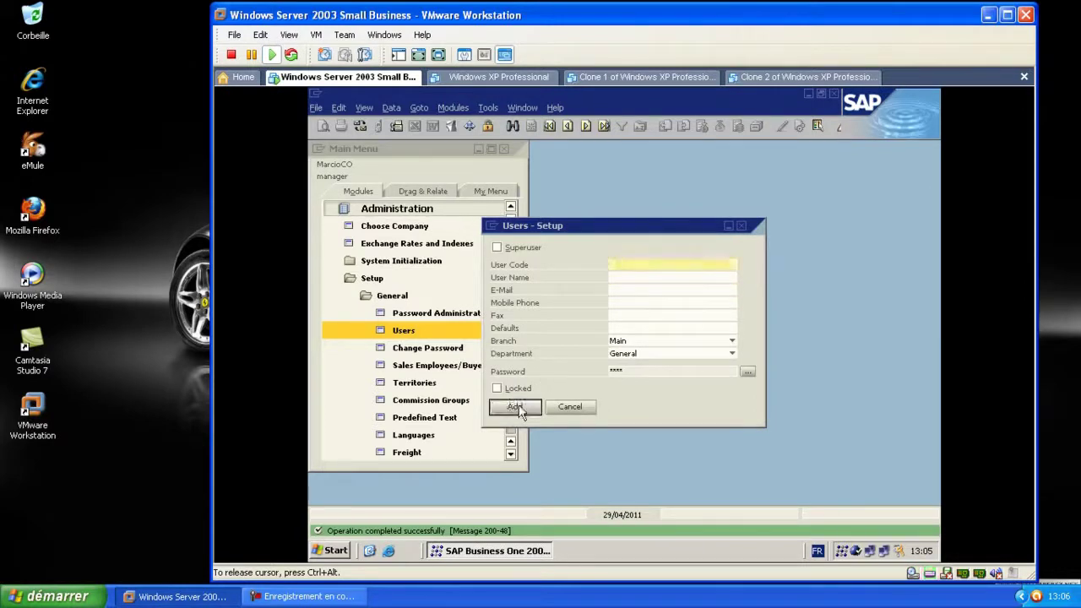
Enter the third user's name and e-mail address
left_click(619, 278)
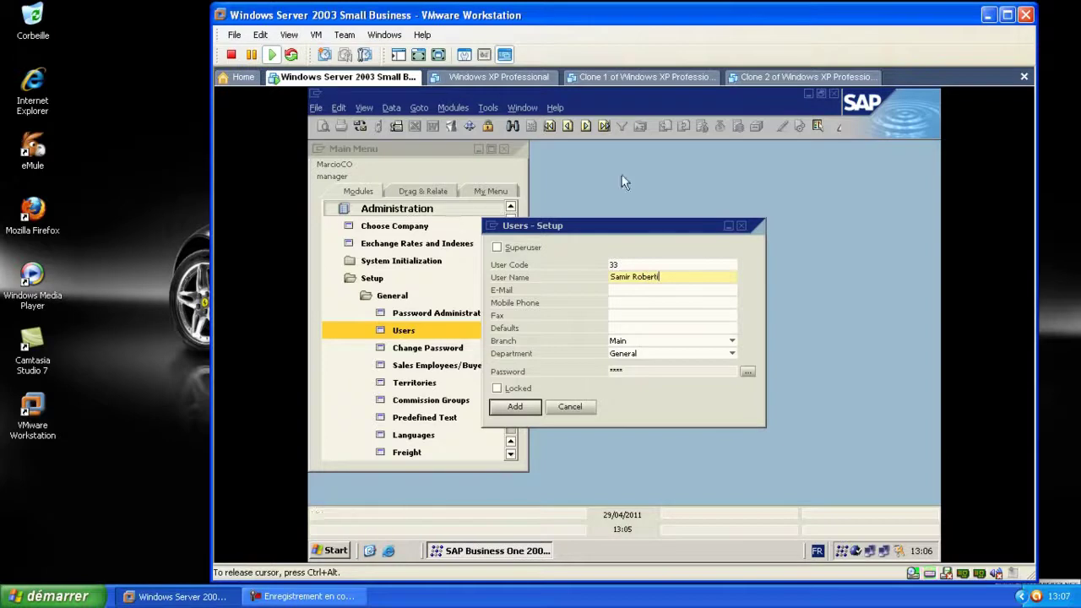
key("Tab")
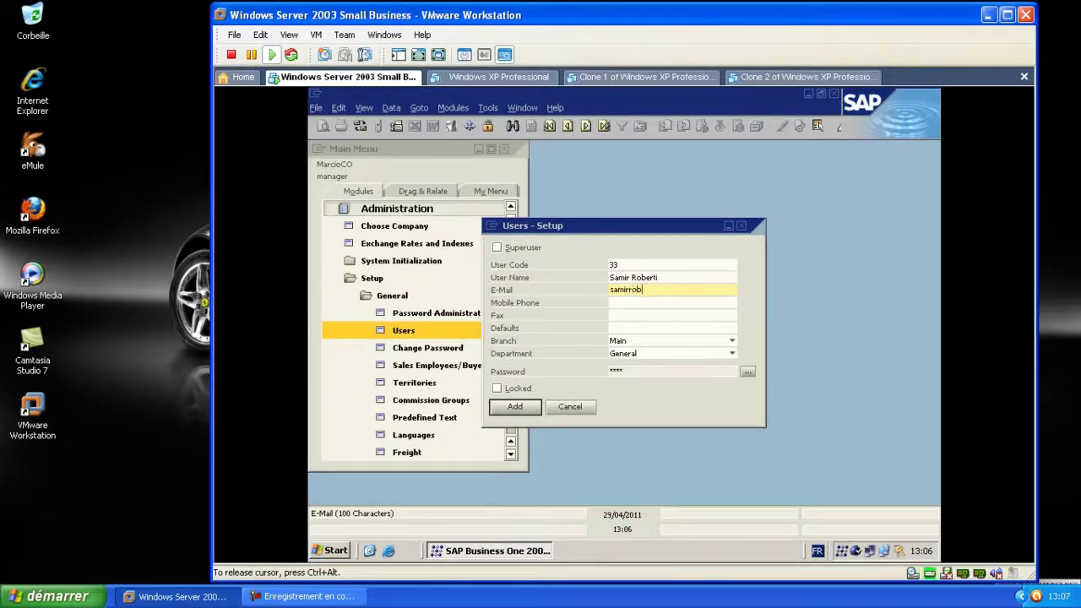
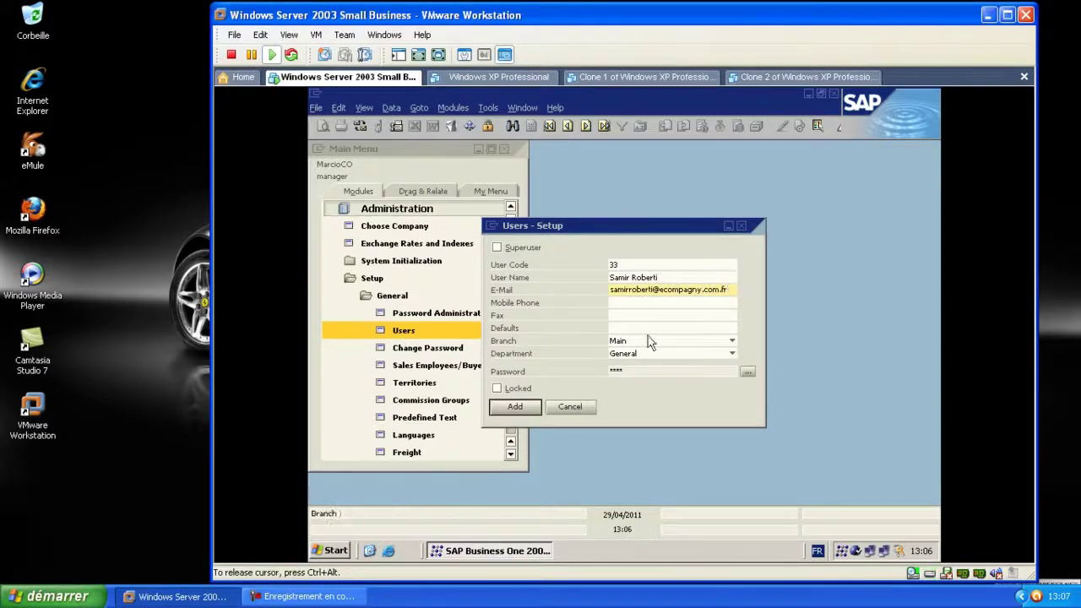
Set and confirm the third user's password, add the user, and close Users - Setup
left_click(748, 372)
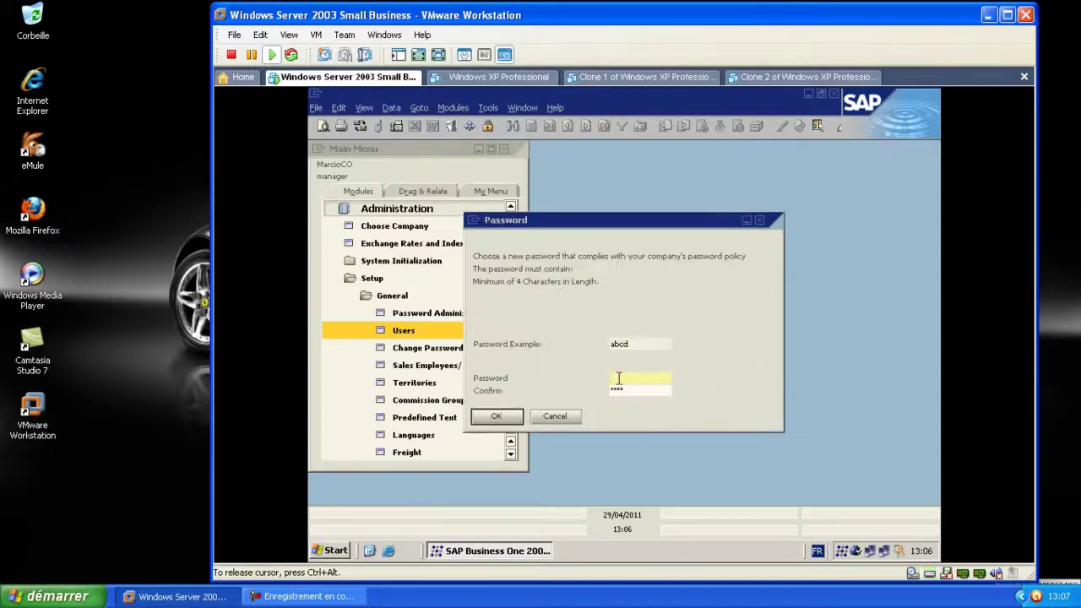
type("12")
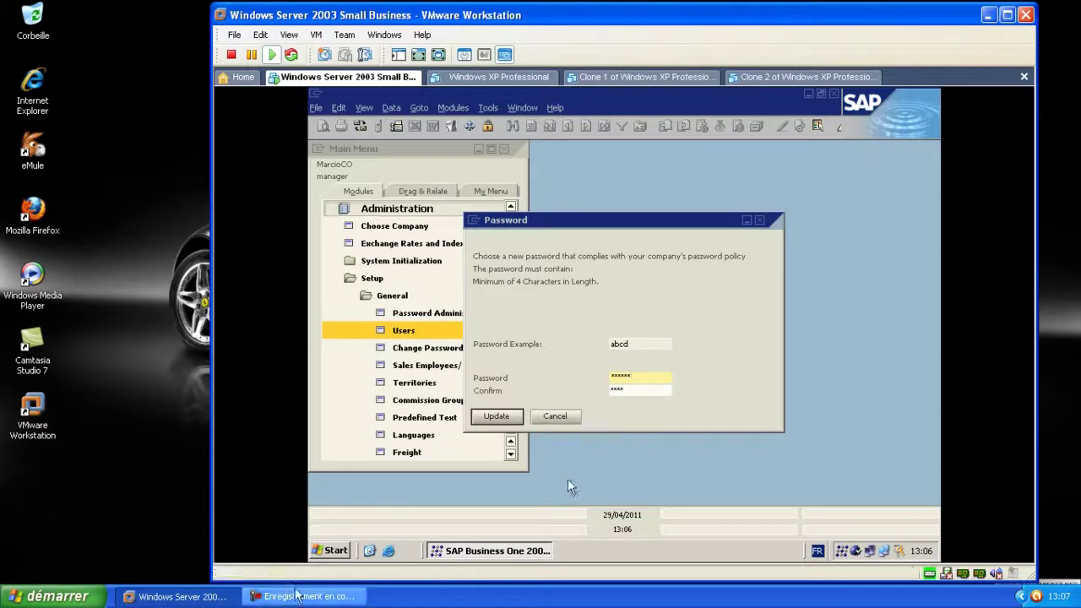
left_click(623, 388)
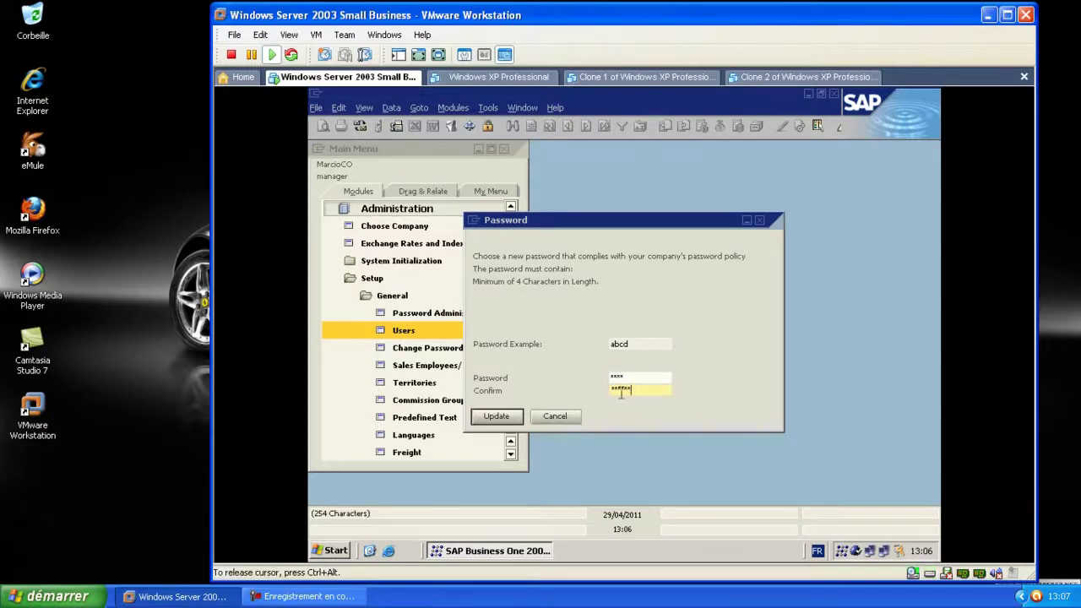
left_click(497, 416)
left_click(514, 406)
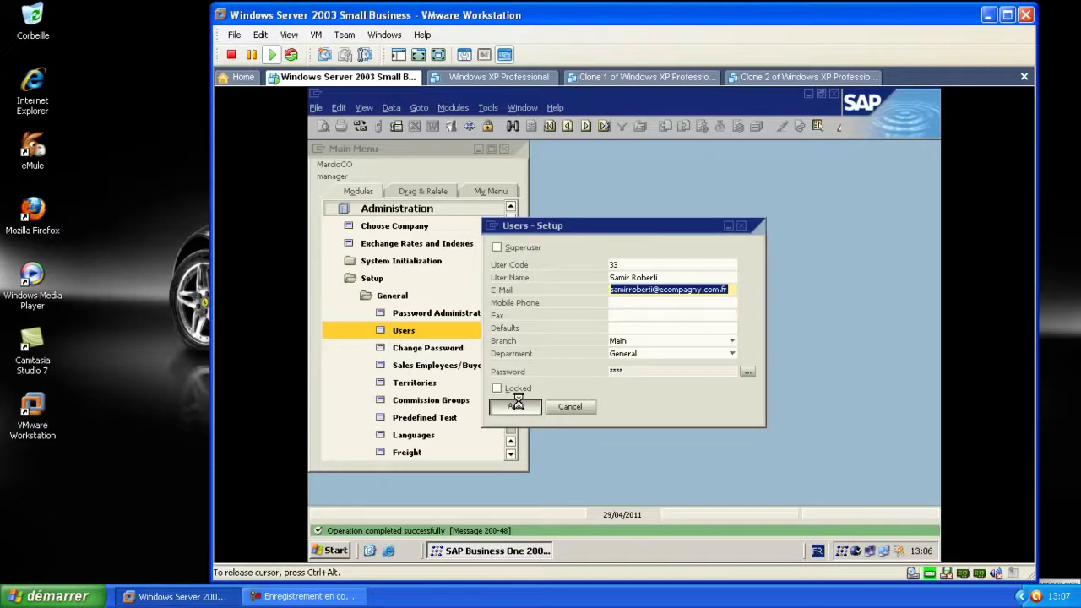
left_click(742, 226)
Open the General Authorizations window and select the first new user
left_click(452, 108)
mouse_move(475, 130)
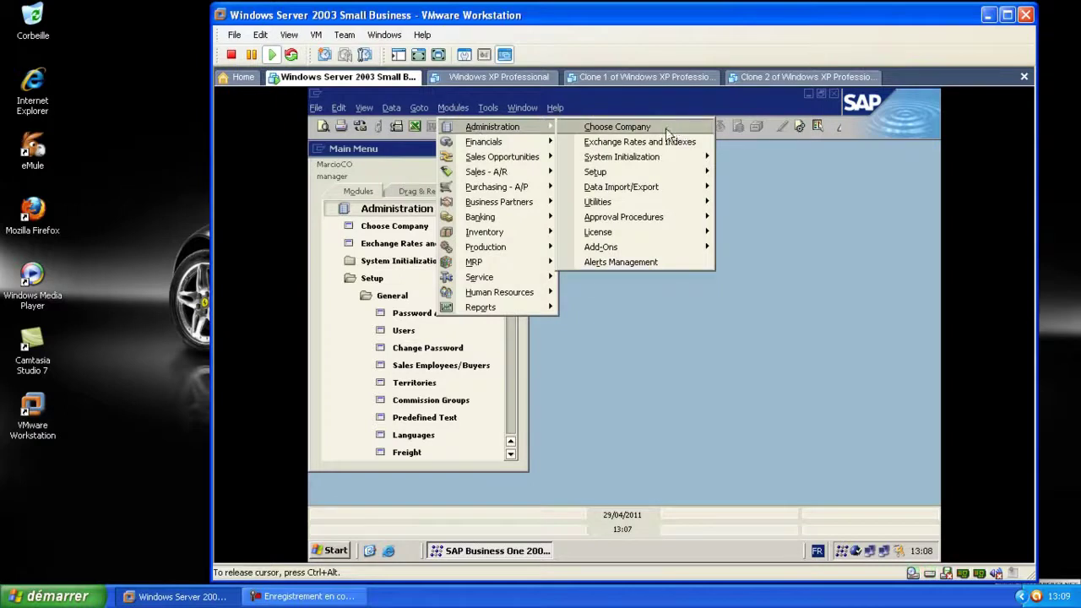
mouse_move(651, 178)
mouse_move(680, 153)
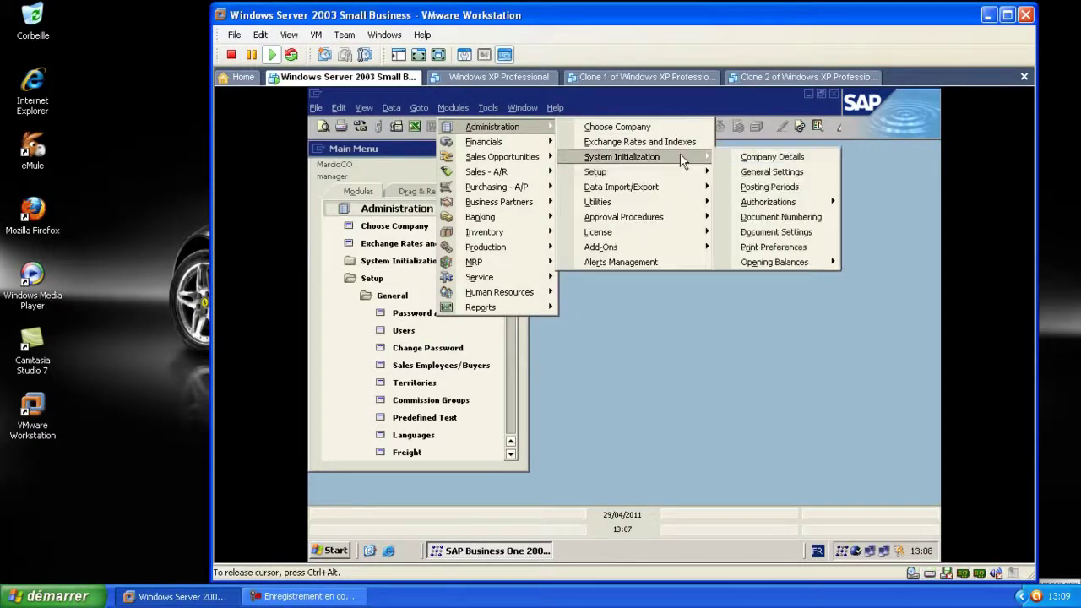
mouse_move(813, 196)
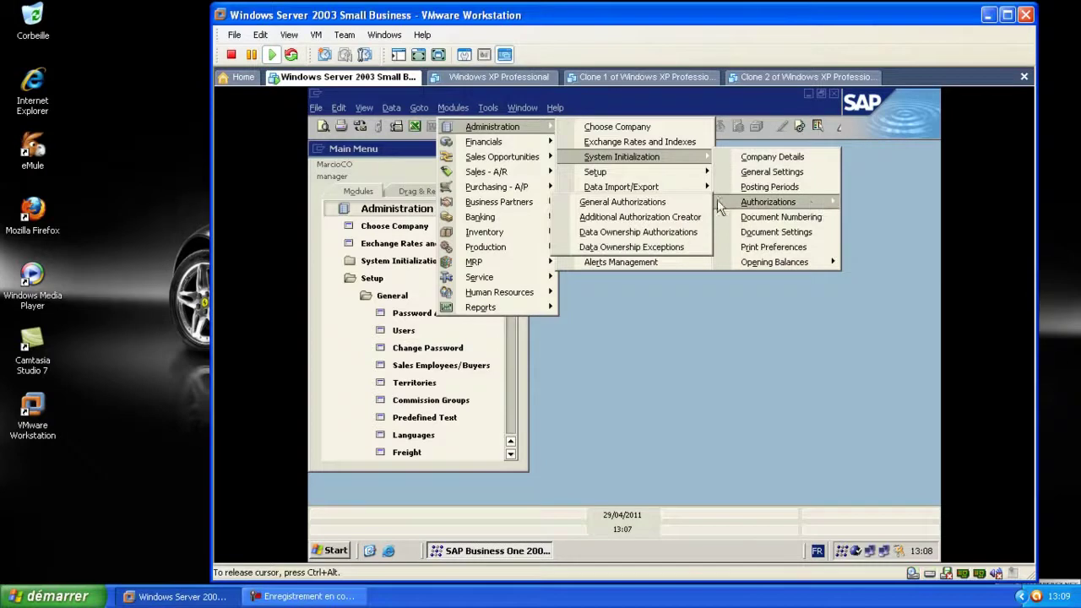
left_click(676, 200)
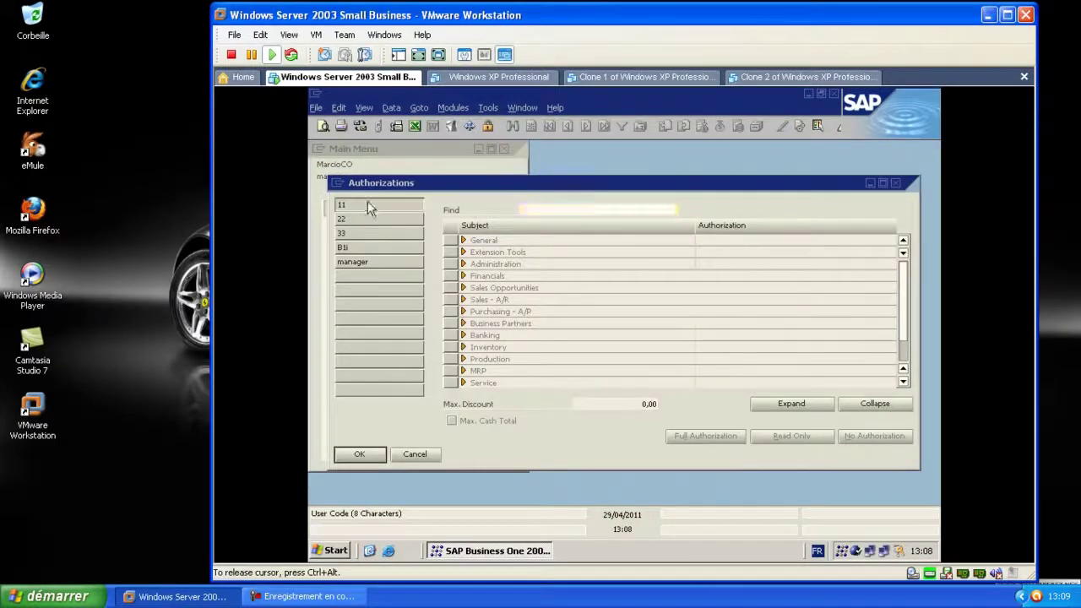
left_click(367, 204)
scroll(903, 321, "down", 1)
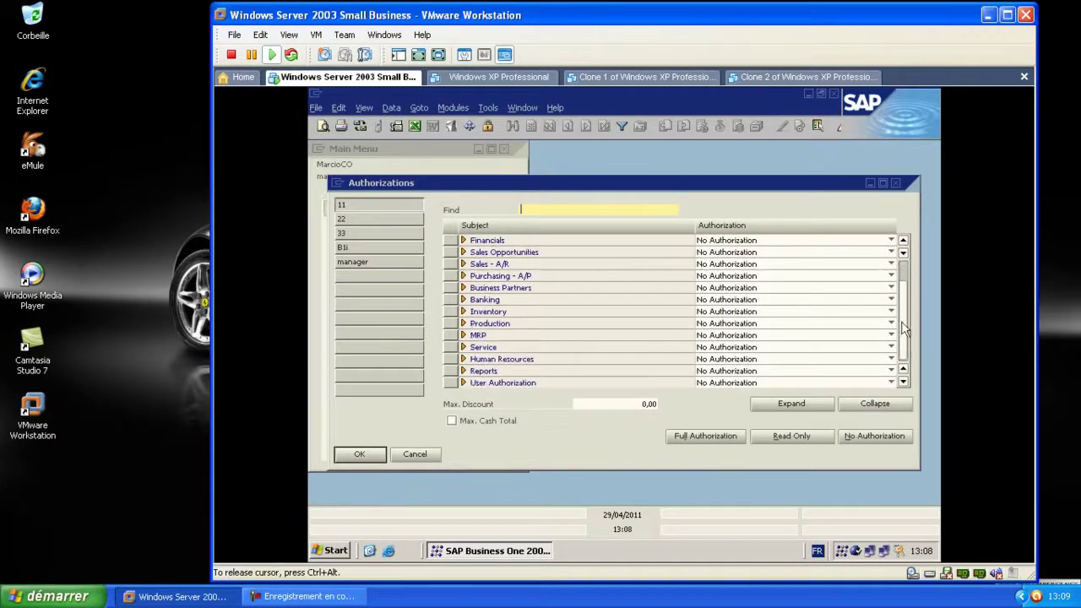
Set Reports to No Authorization and General, Extension Tools and Administration to Read-Only
left_click(892, 371)
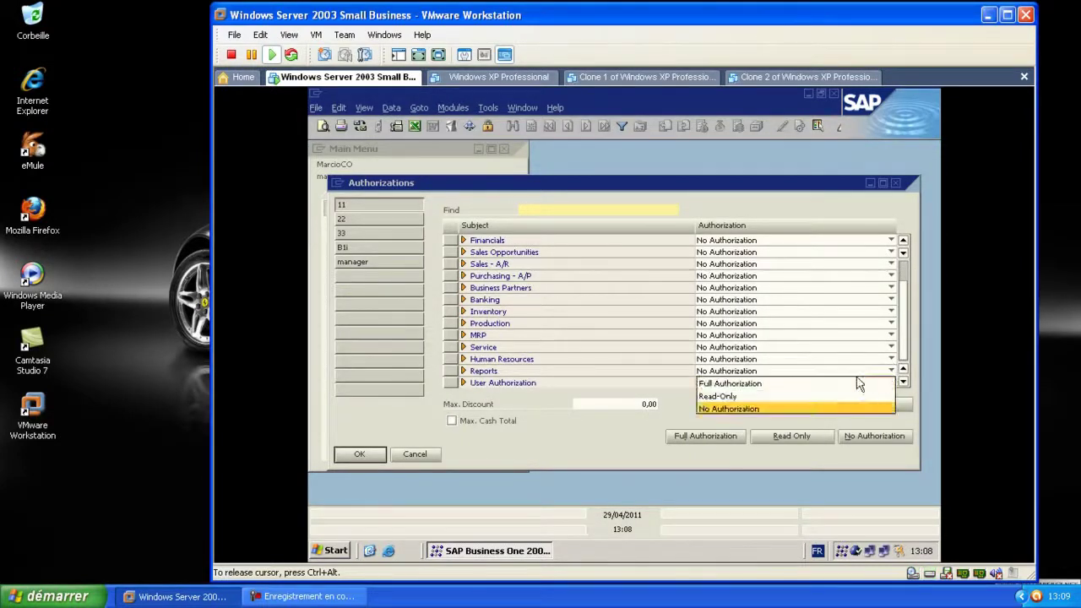
left_click(835, 411)
scroll(882, 323, "up", 1)
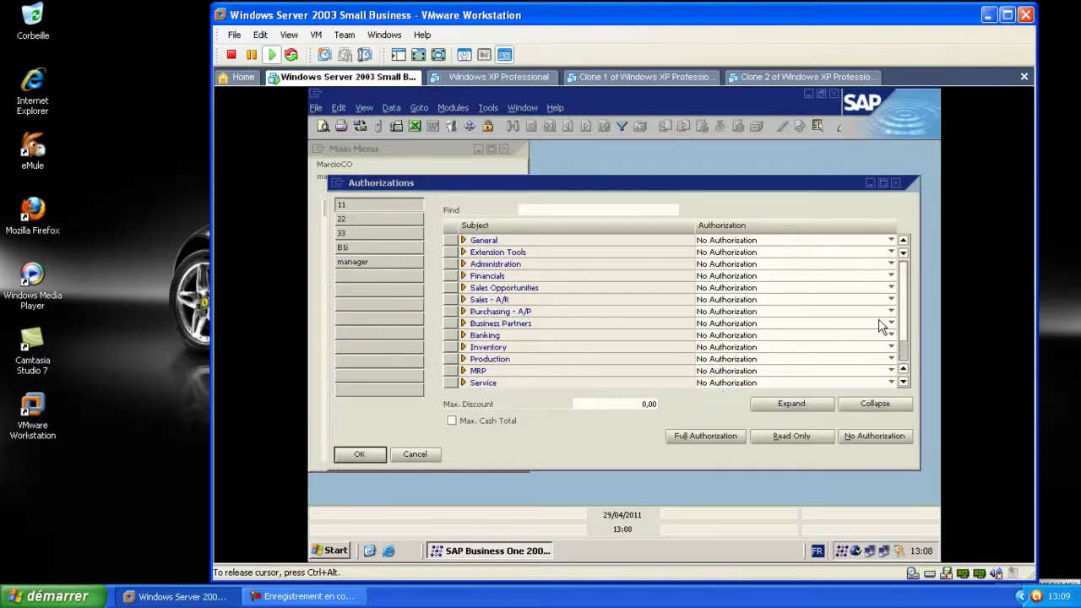
left_click(892, 245)
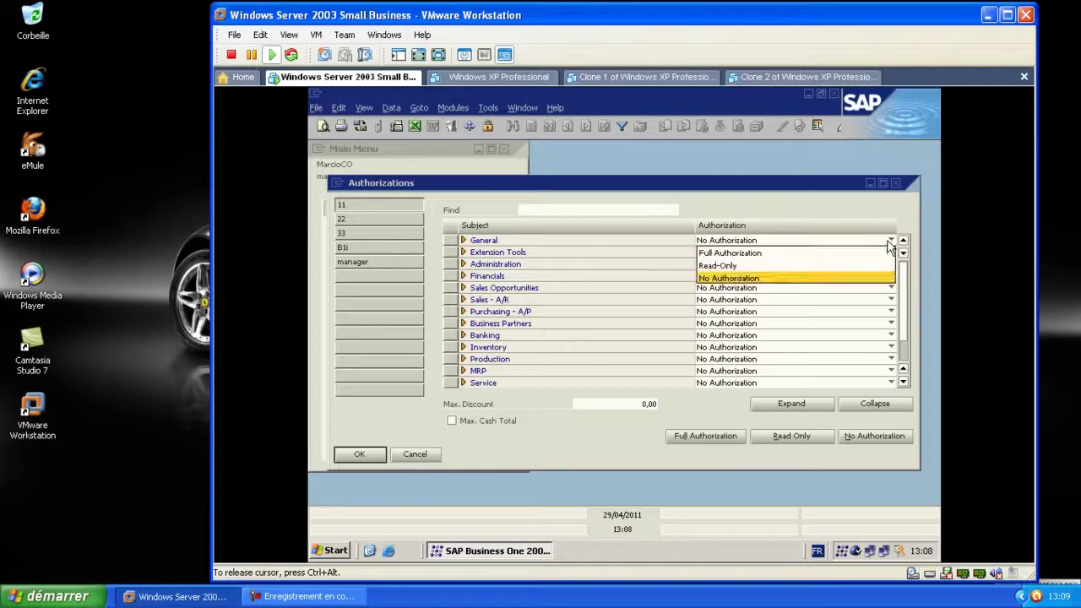
left_click(767, 263)
left_click(892, 252)
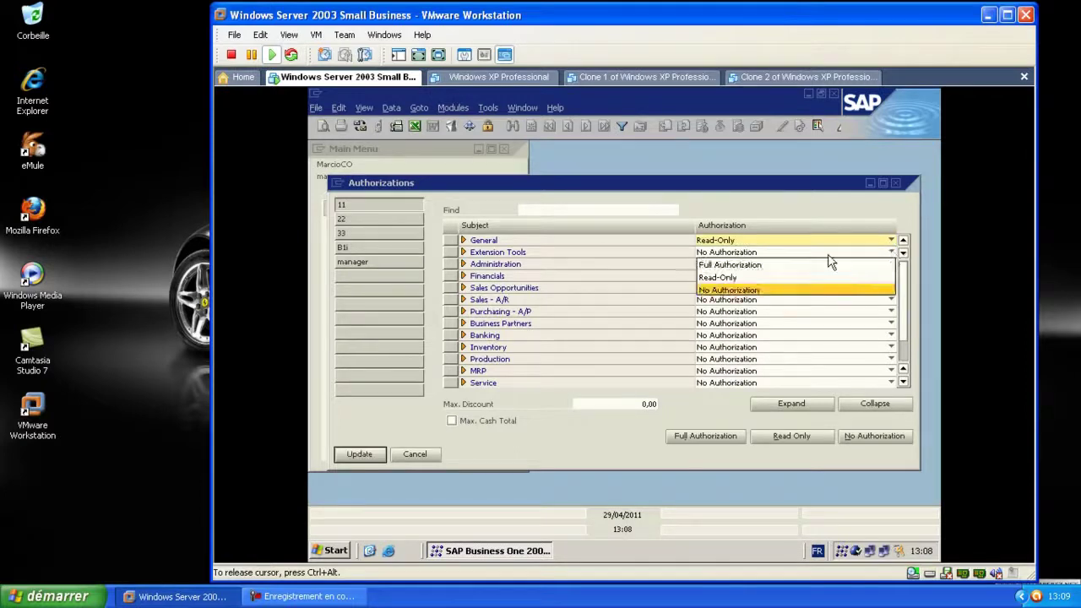
left_click(763, 279)
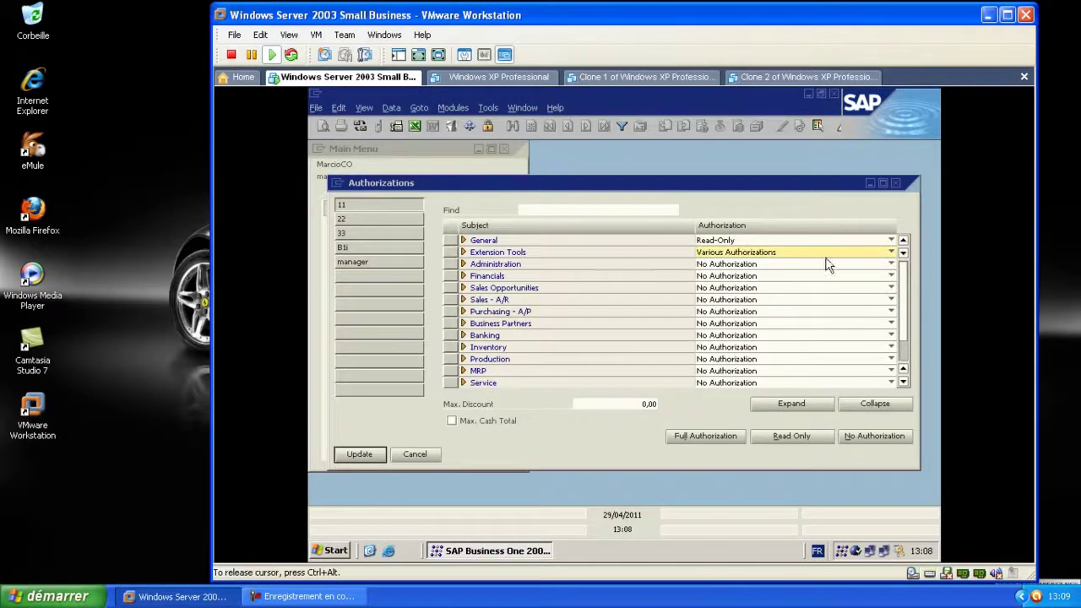
left_click(892, 264)
left_click(774, 290)
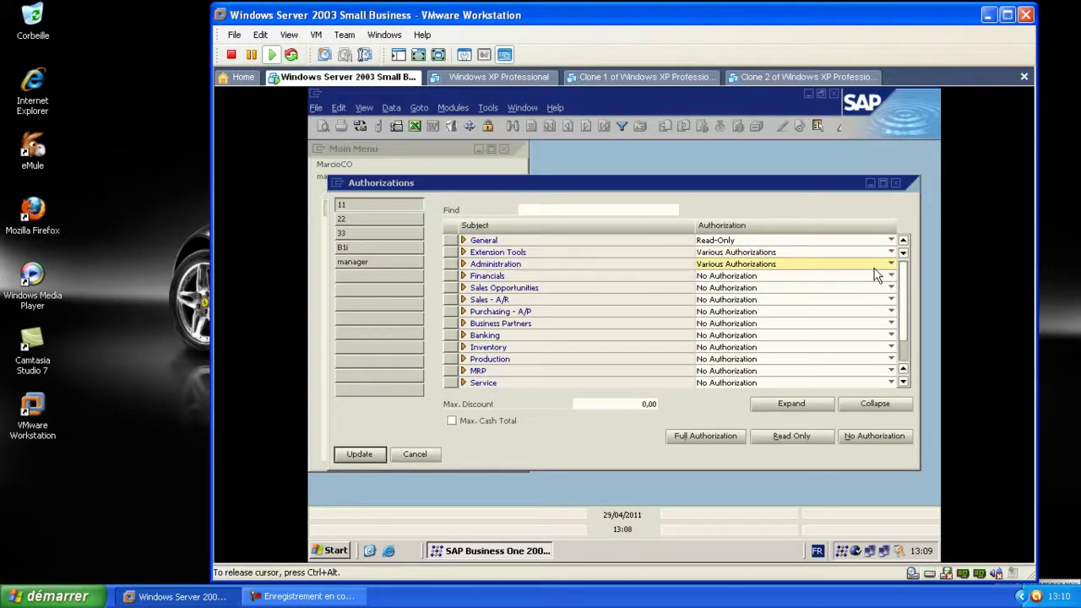
left_click(891, 241)
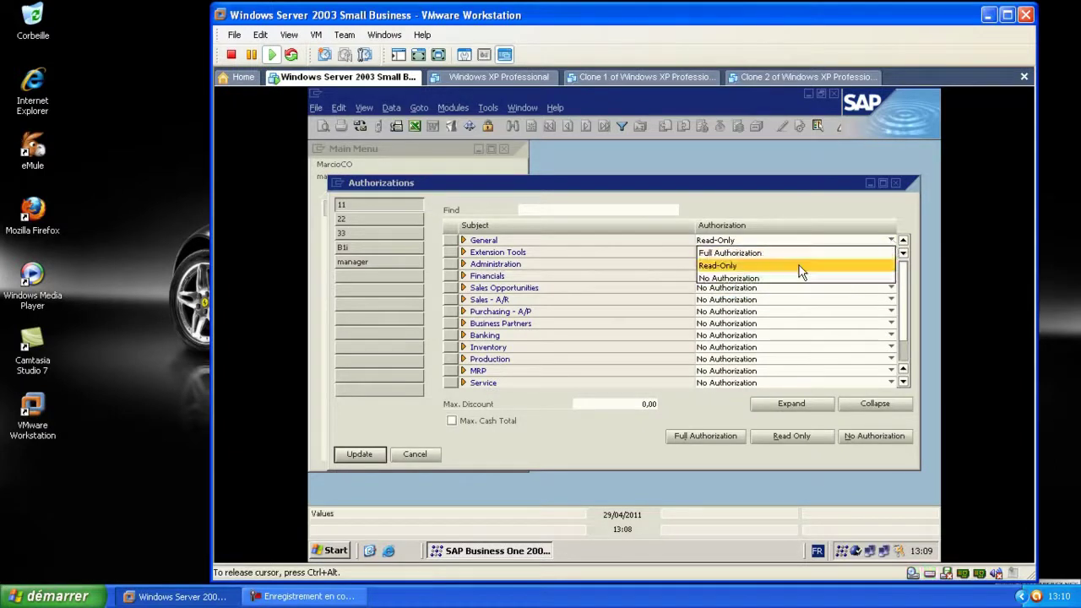
left_click(799, 265)
Give Financials, Sales Opportunities and Sales - A/R Full Authorization
left_click(892, 276)
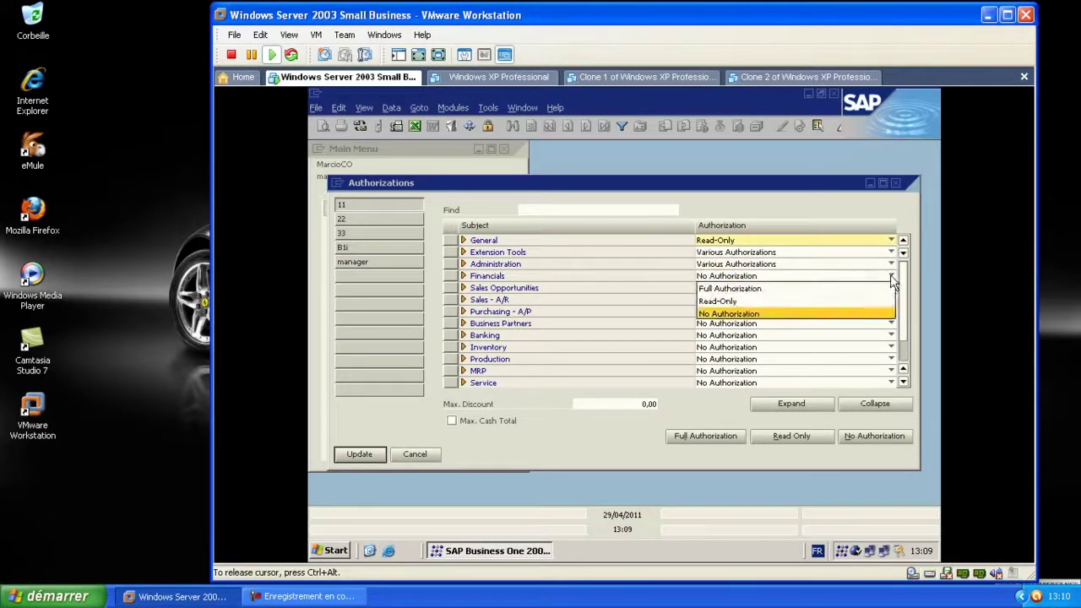
left_click(763, 301)
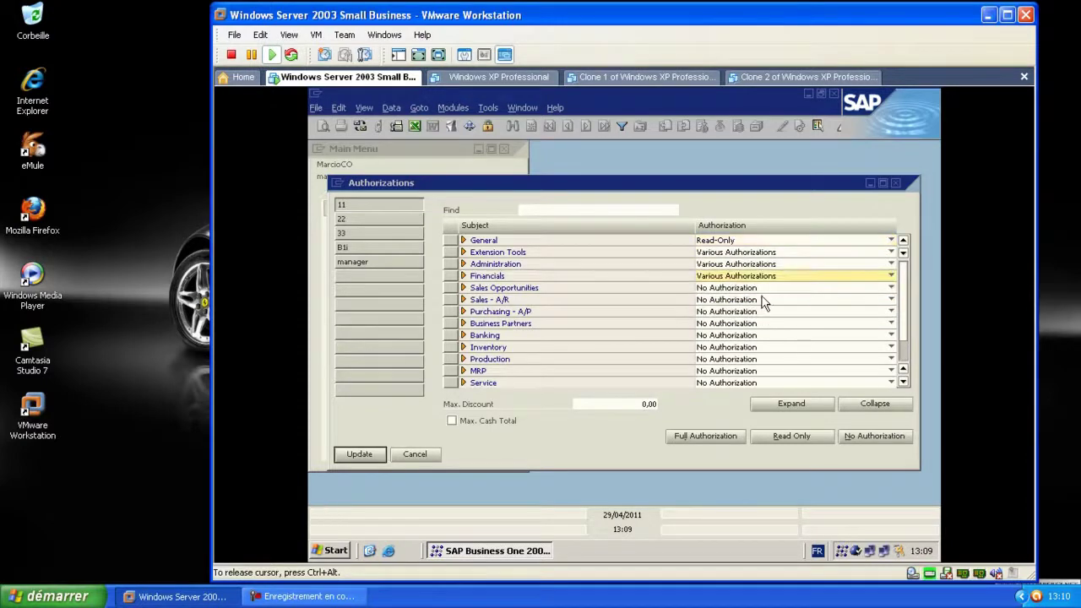
left_click(890, 300)
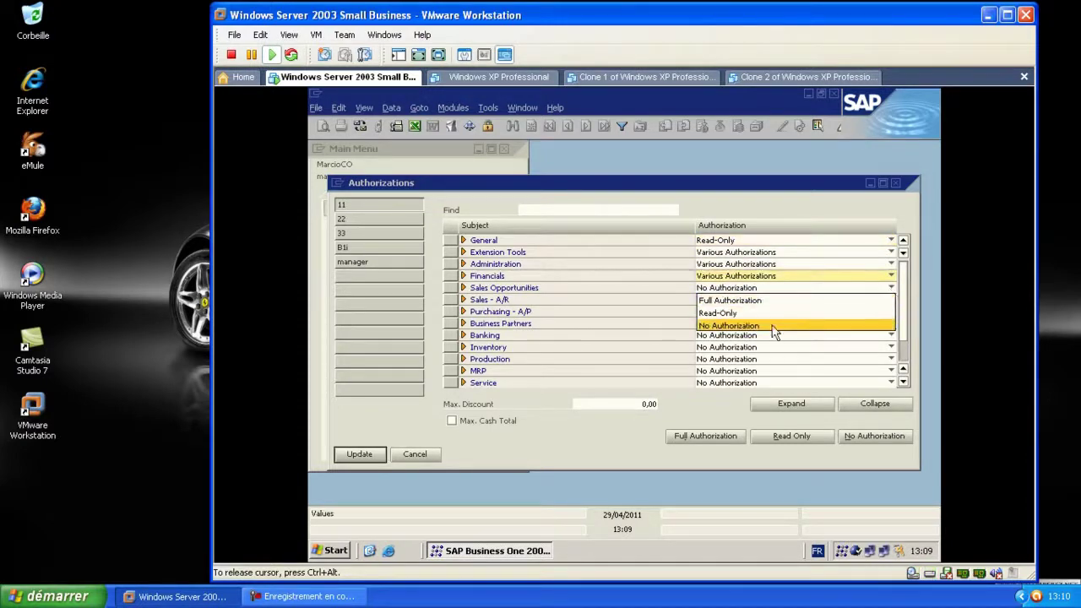
left_click(765, 302)
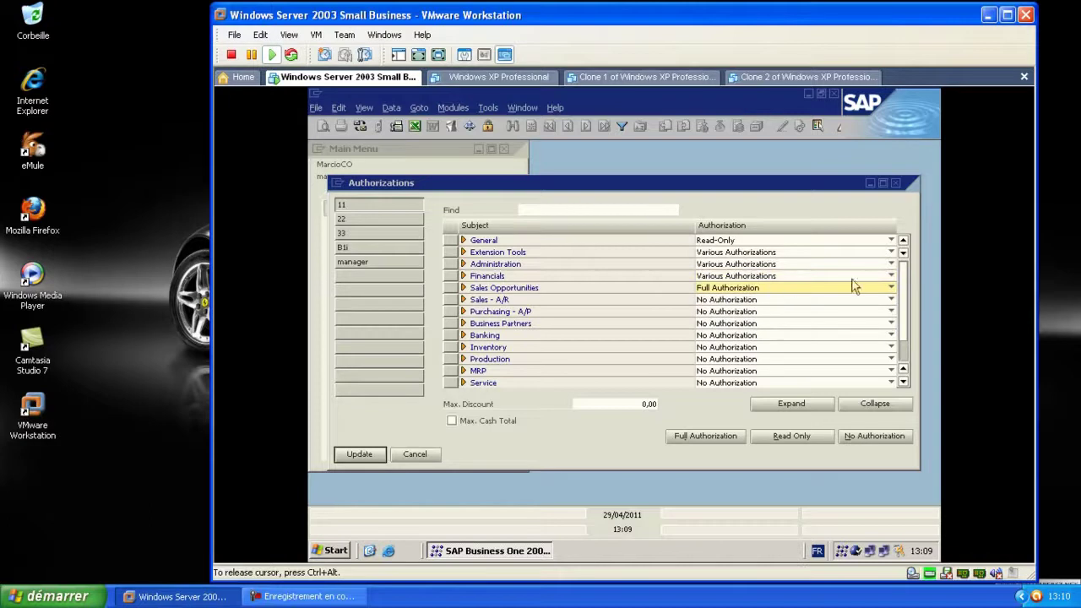
left_click(892, 276)
left_click(706, 288)
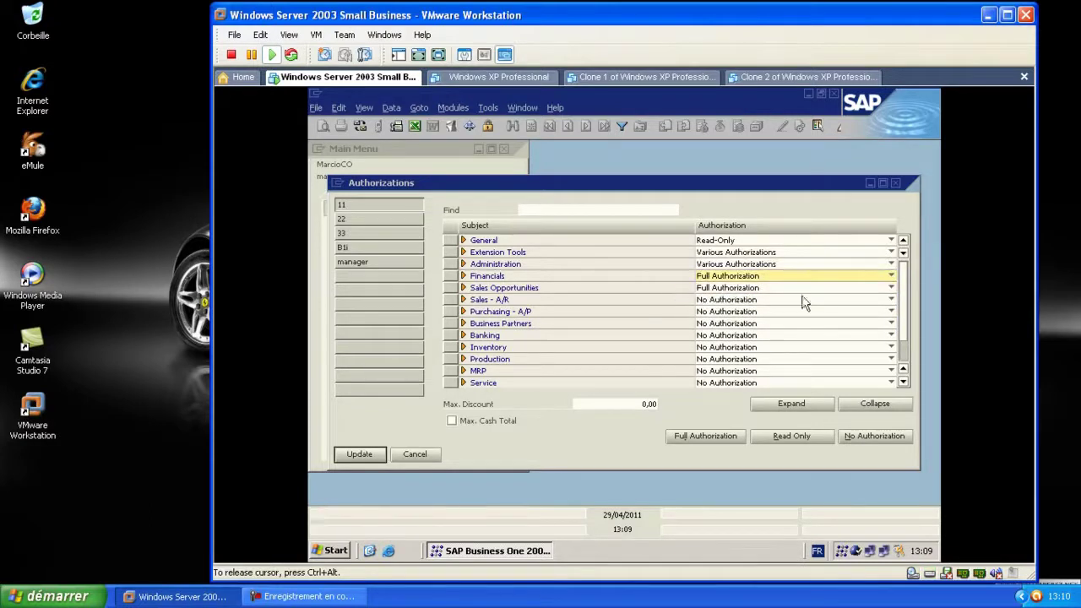
left_click(891, 288)
left_click(789, 301)
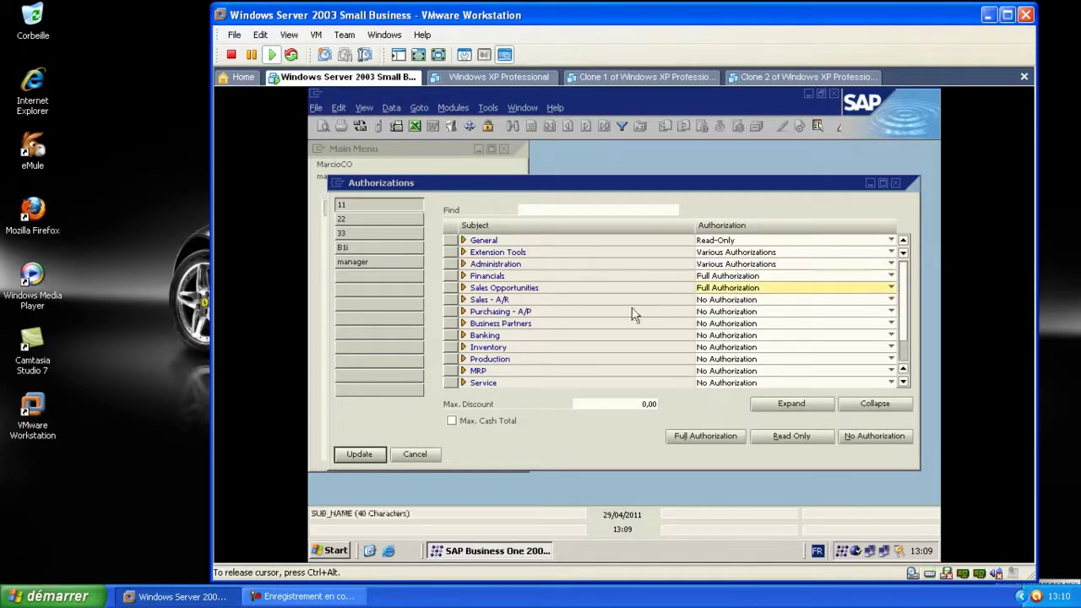
left_click(726, 300)
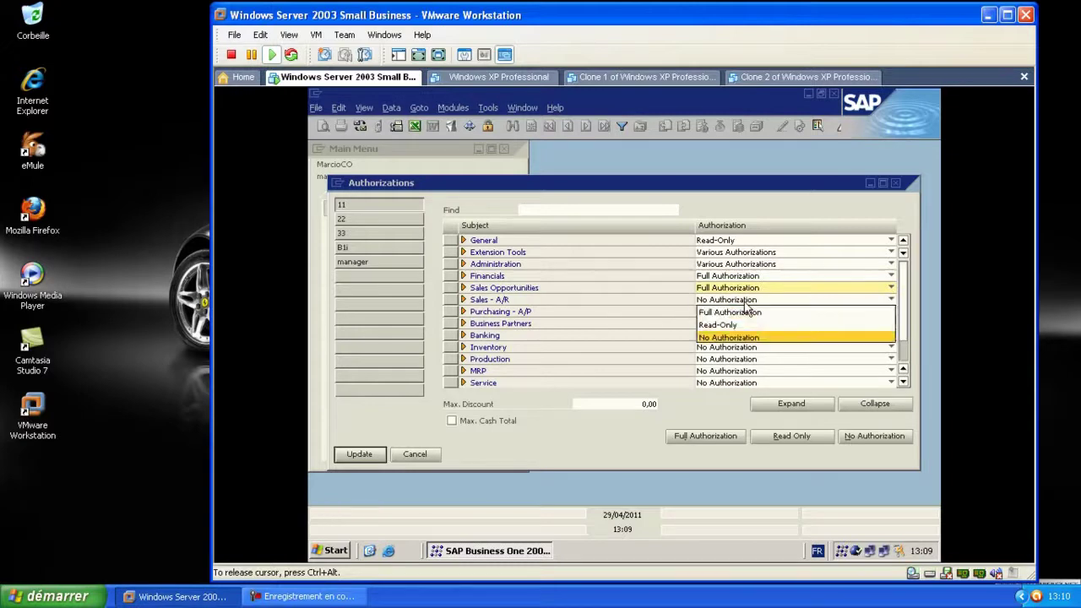
left_click(773, 312)
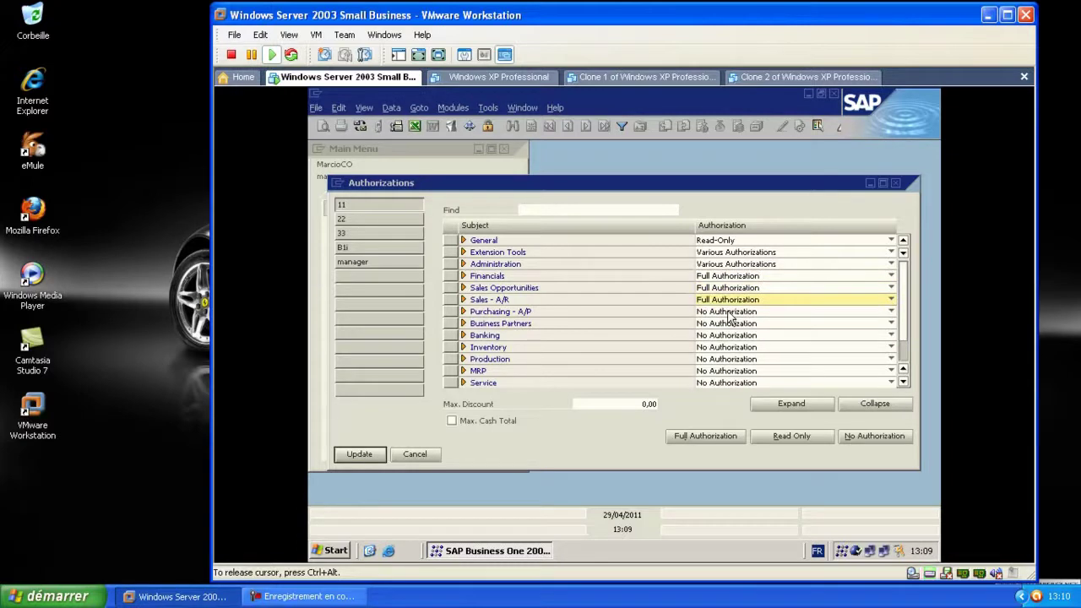
Give the second user full authorization for Purchasing - A/P and Business Partners
left_click(360, 218)
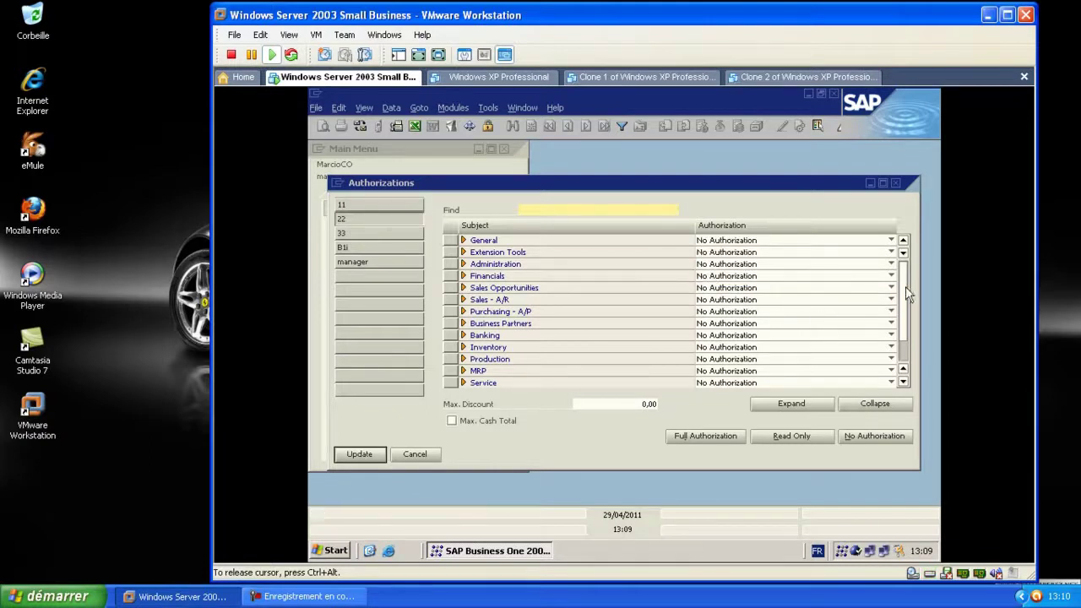
scroll(905, 301, "down", 1)
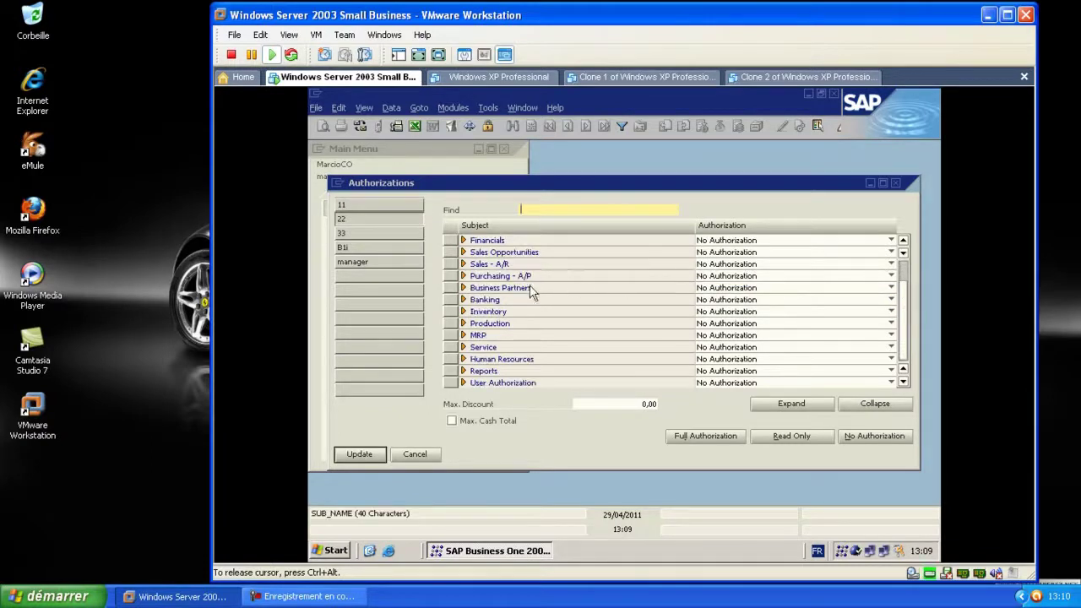
left_click(891, 275)
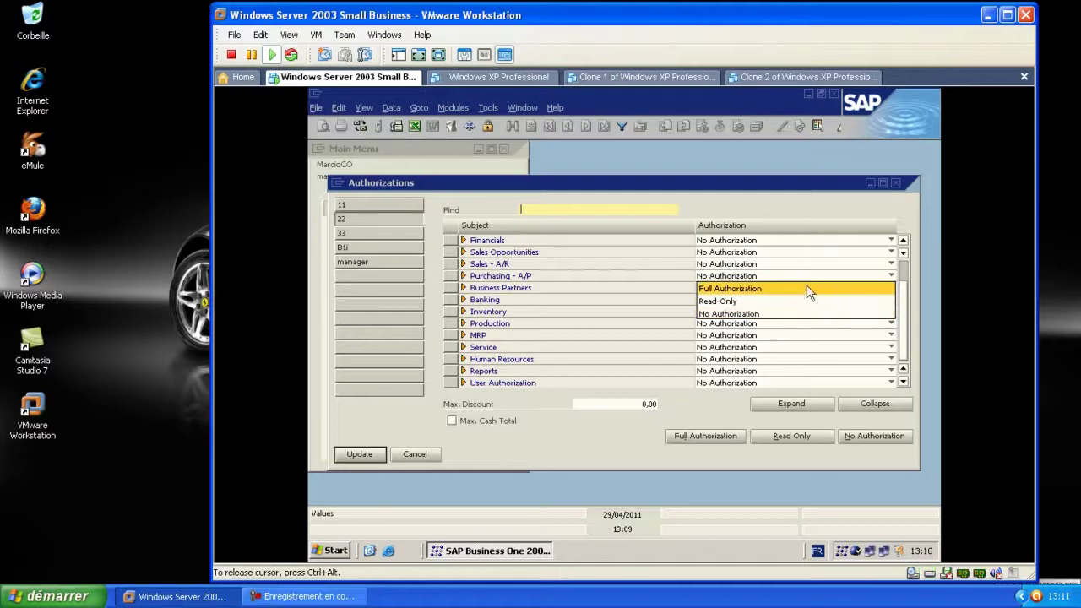
left_click(797, 288)
left_click(771, 288)
left_click(767, 300)
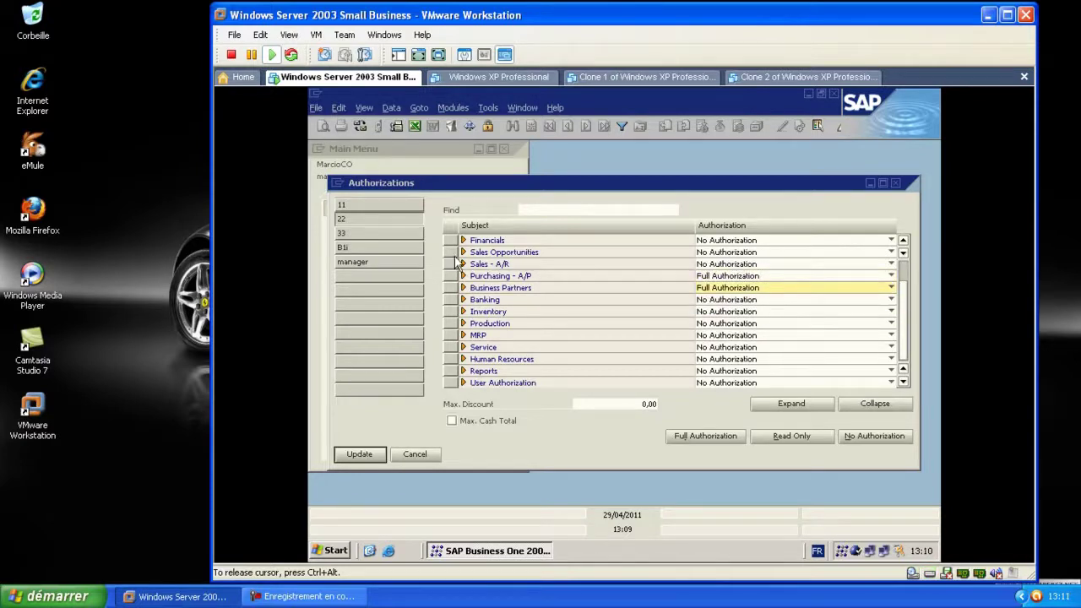
Give the third user full authorization for Inventory, Production, MRP and Service
left_click(380, 234)
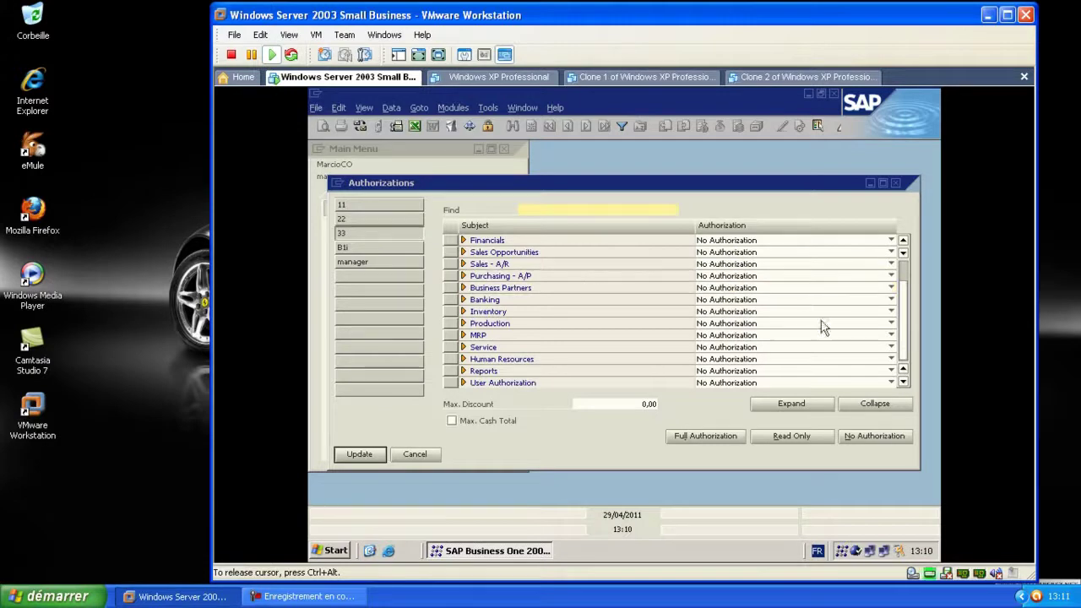
left_click(888, 312)
left_click(760, 325)
left_click(758, 324)
left_click(752, 336)
left_click(744, 336)
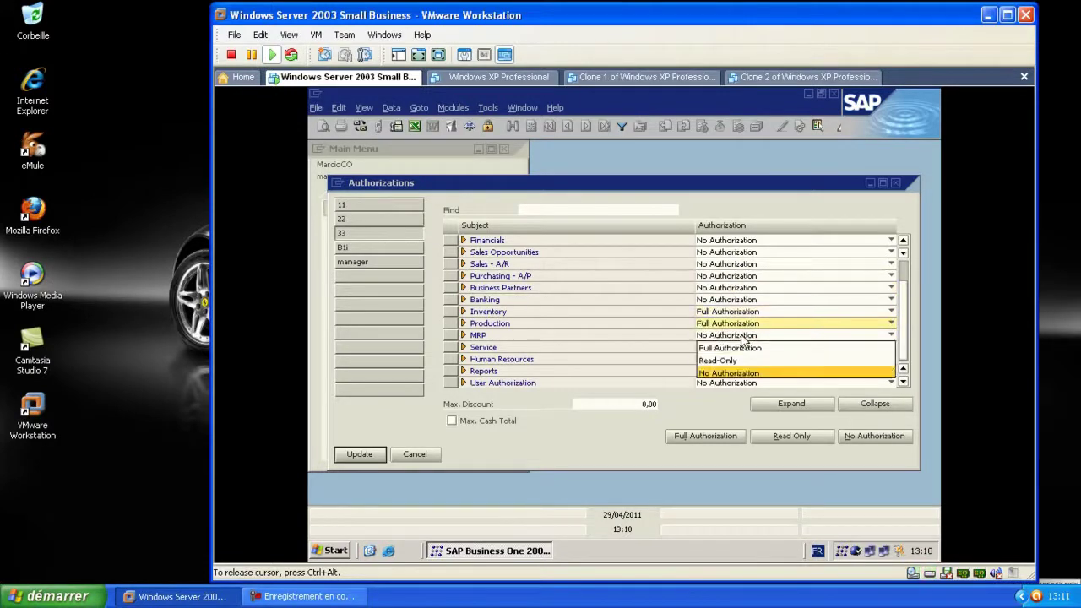
left_click(737, 348)
left_click(736, 347)
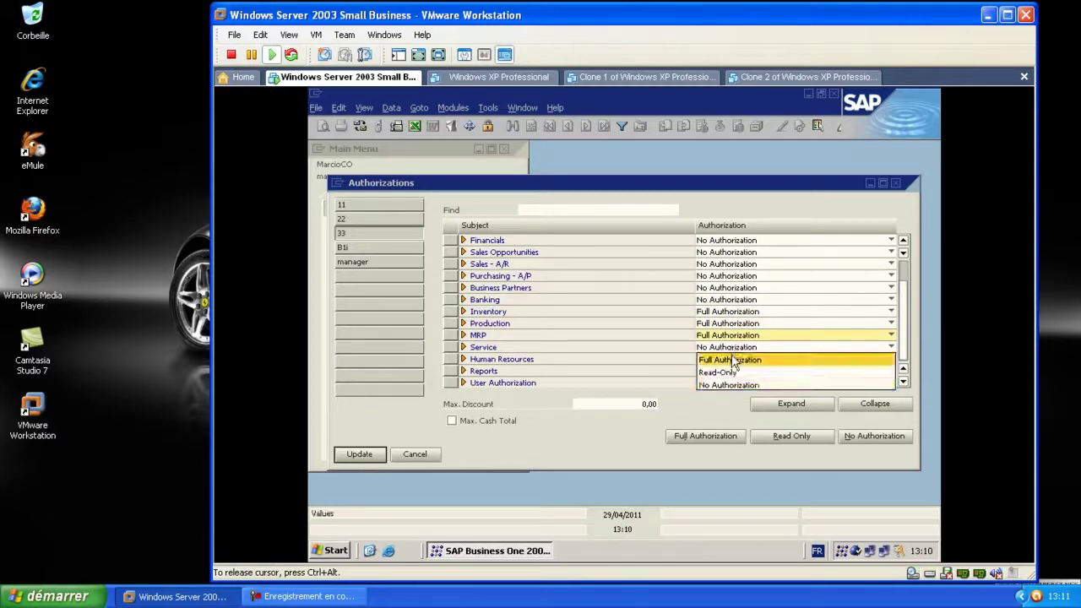
left_click(739, 359)
Grant Full Authorization for Administration to the second user
scroll(889, 302, "up", 1)
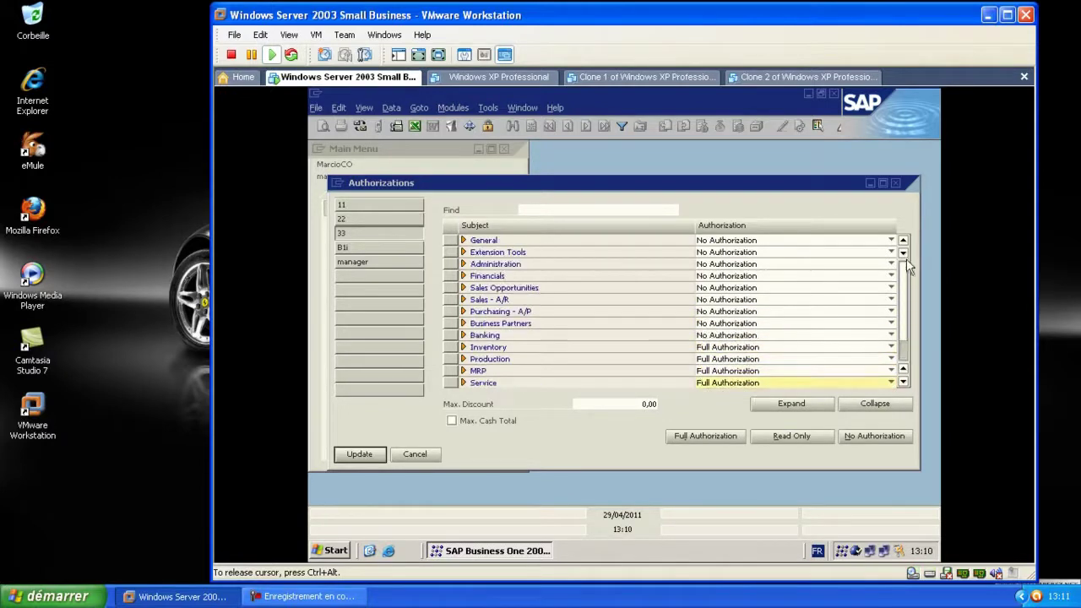
left_click(727, 266)
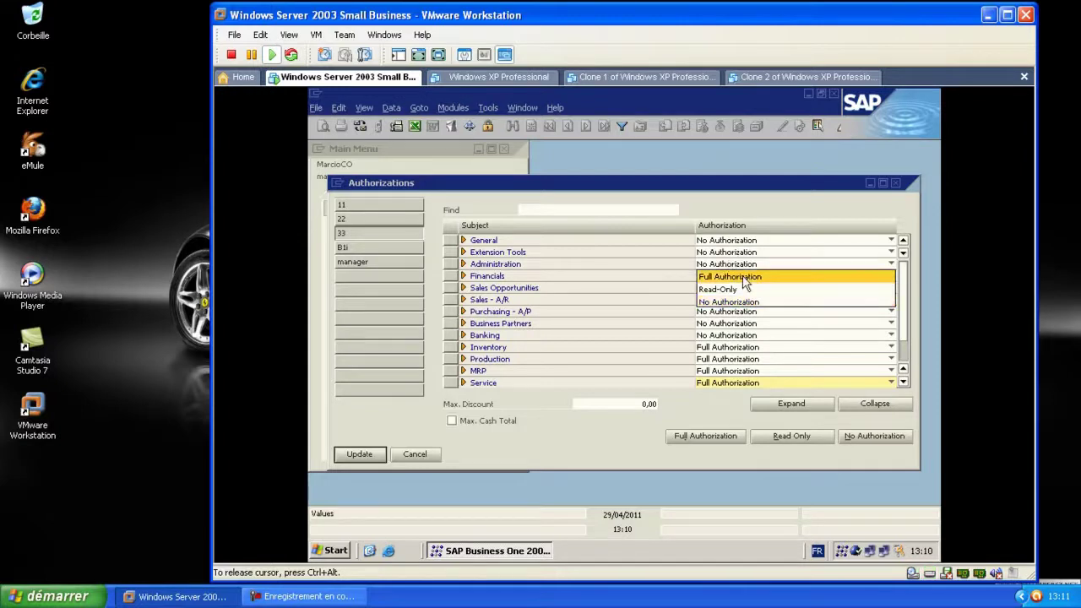
left_click(745, 278)
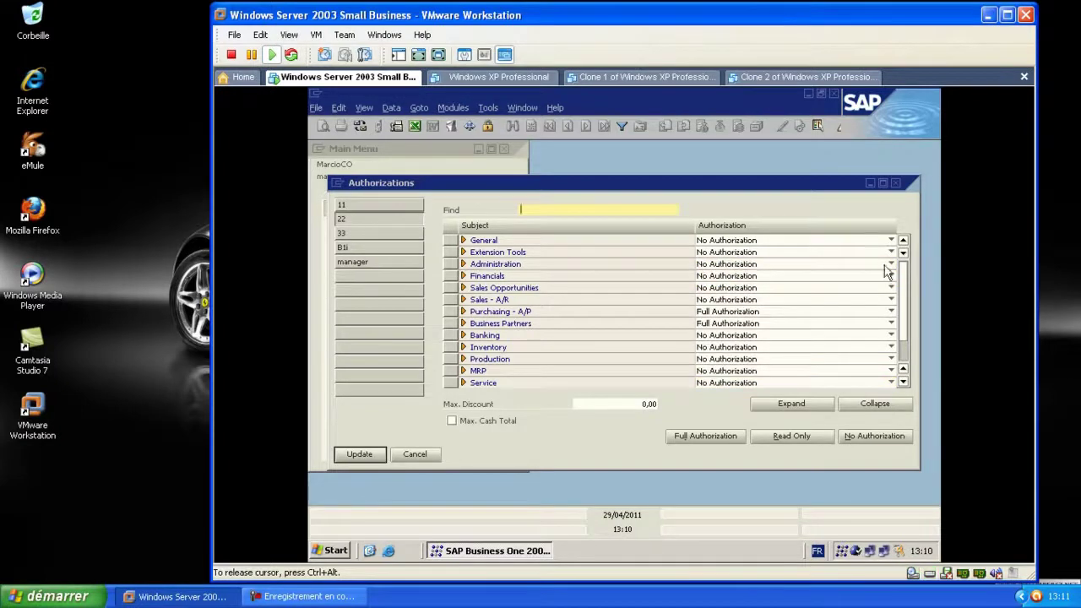
left_click(880, 266)
left_click(734, 277)
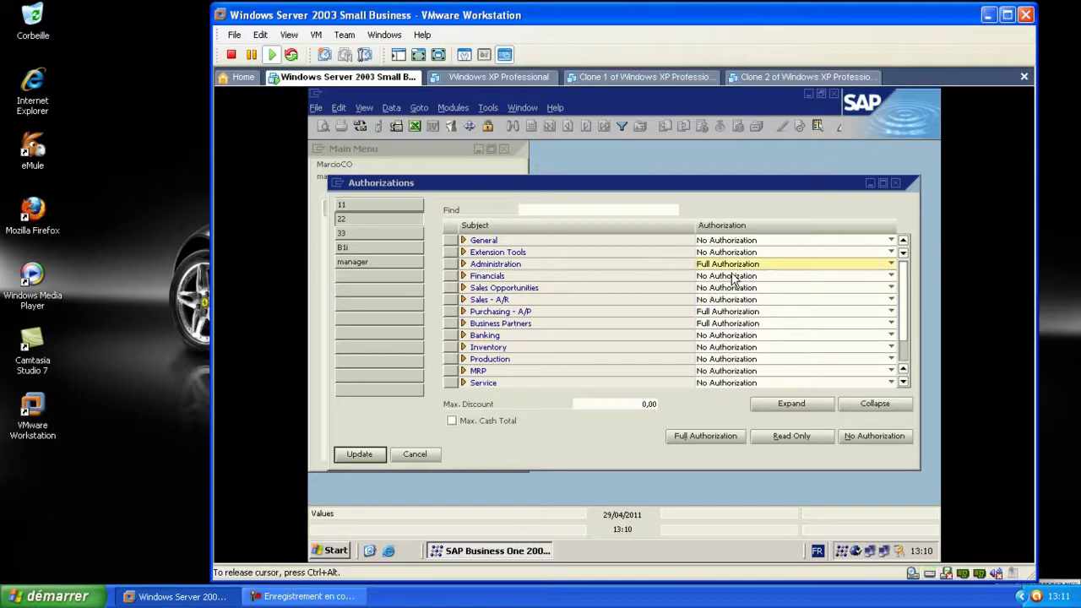
left_click(748, 267)
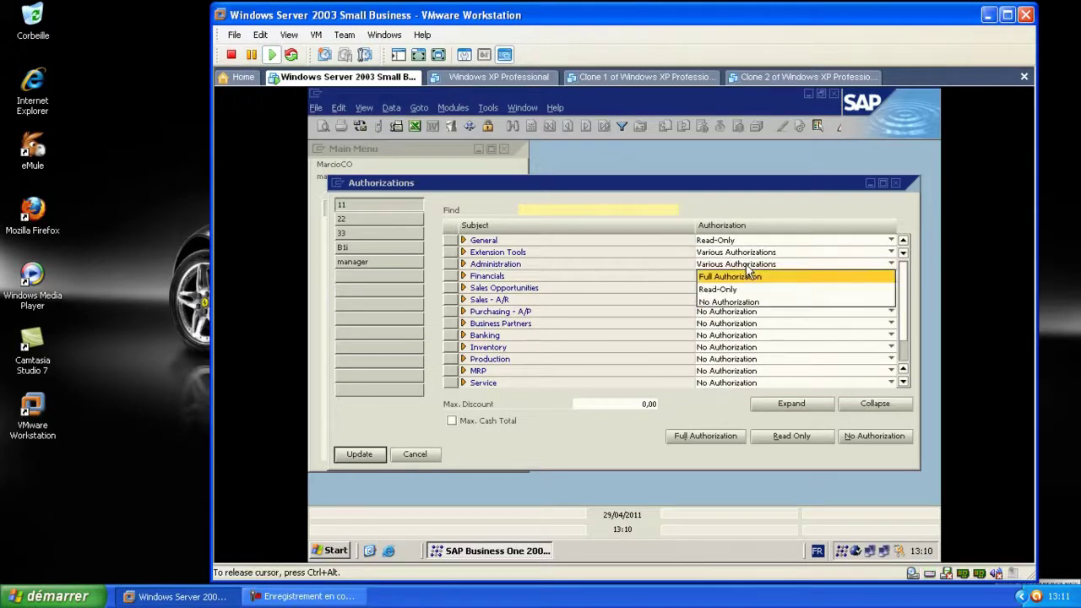
left_click(734, 276)
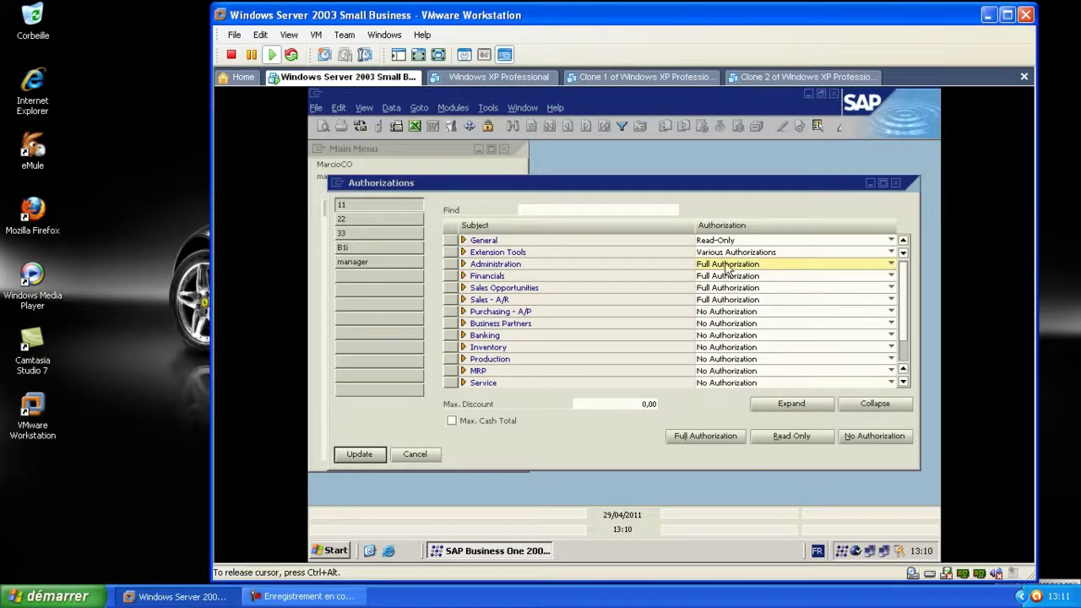
Set Extension Tools to No Authorization and General to Full Authorization
left_click(722, 254)
left_click(727, 295)
left_click(726, 241)
left_click(726, 279)
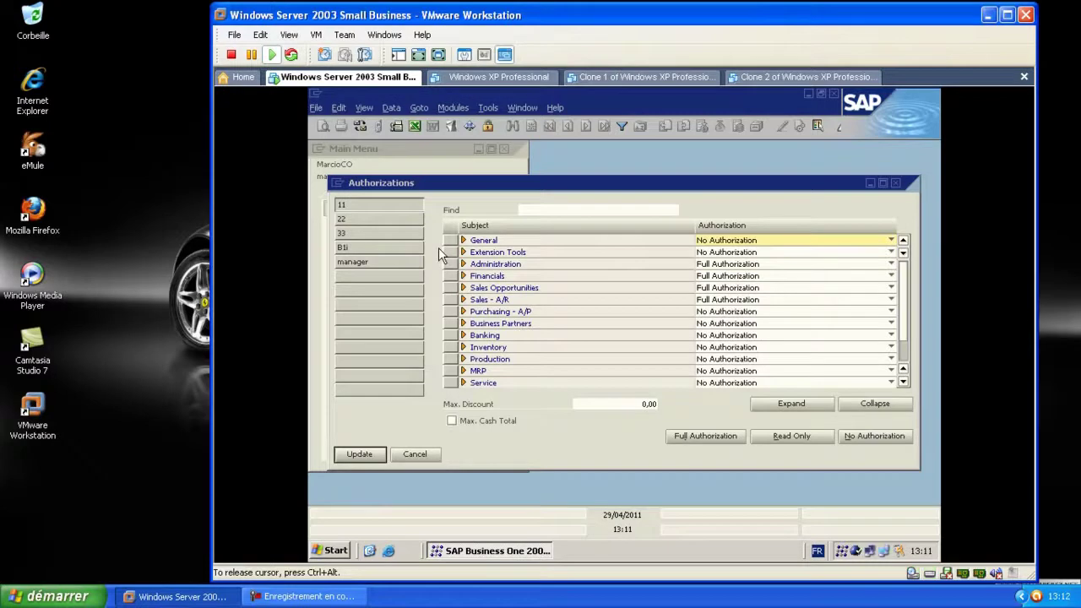
left_click(760, 241)
left_click(758, 253)
Give users 22 and 33 Full Authorization for General, then Update and close the window
left_click(380, 219)
left_click(722, 240)
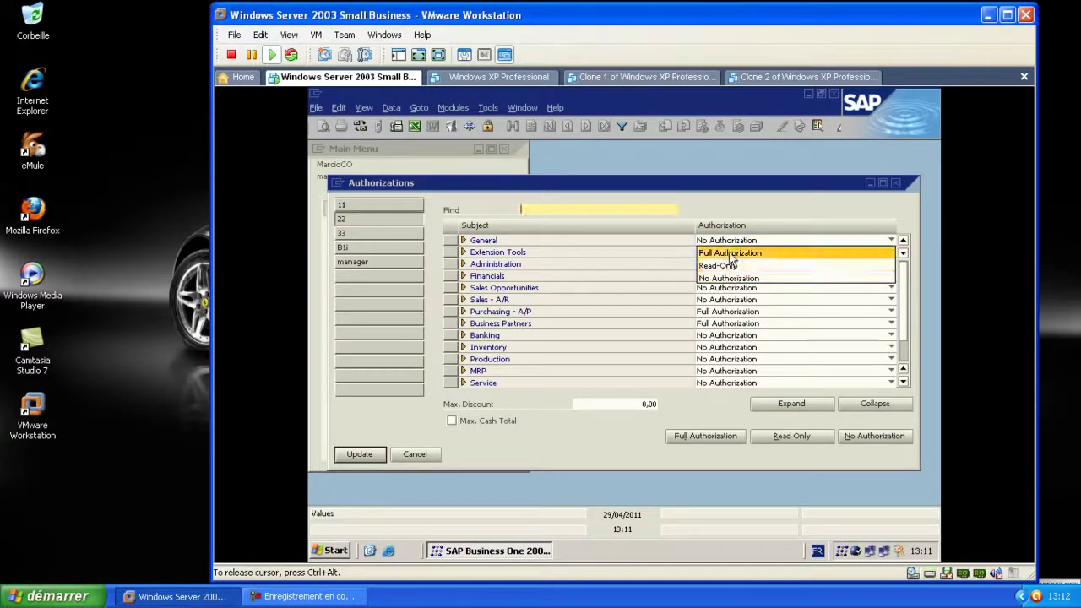
left_click(731, 252)
left_click(380, 233)
left_click(723, 241)
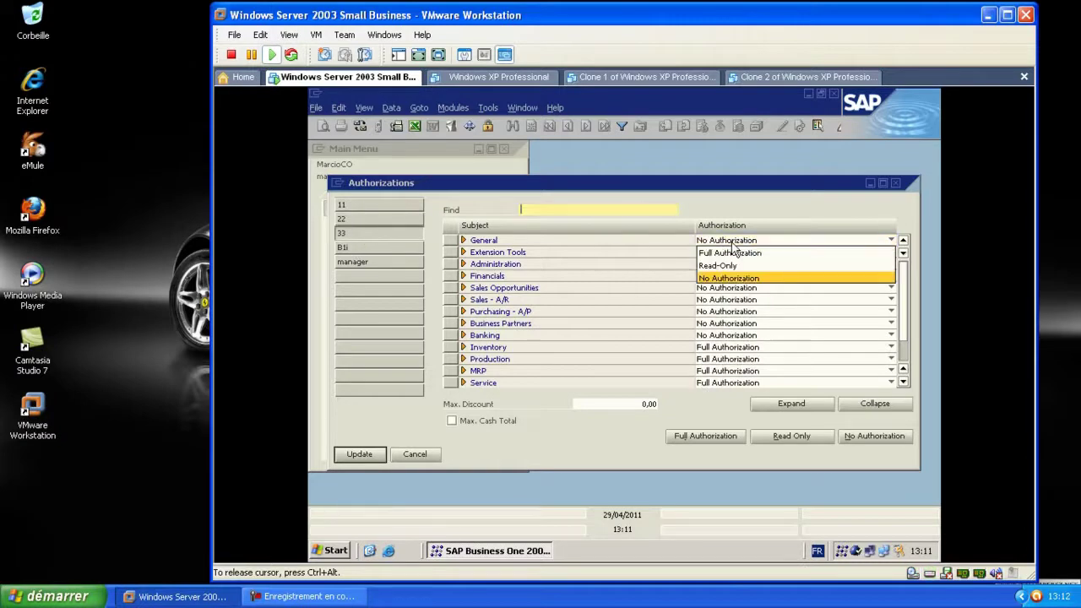
left_click(730, 252)
left_click(369, 249)
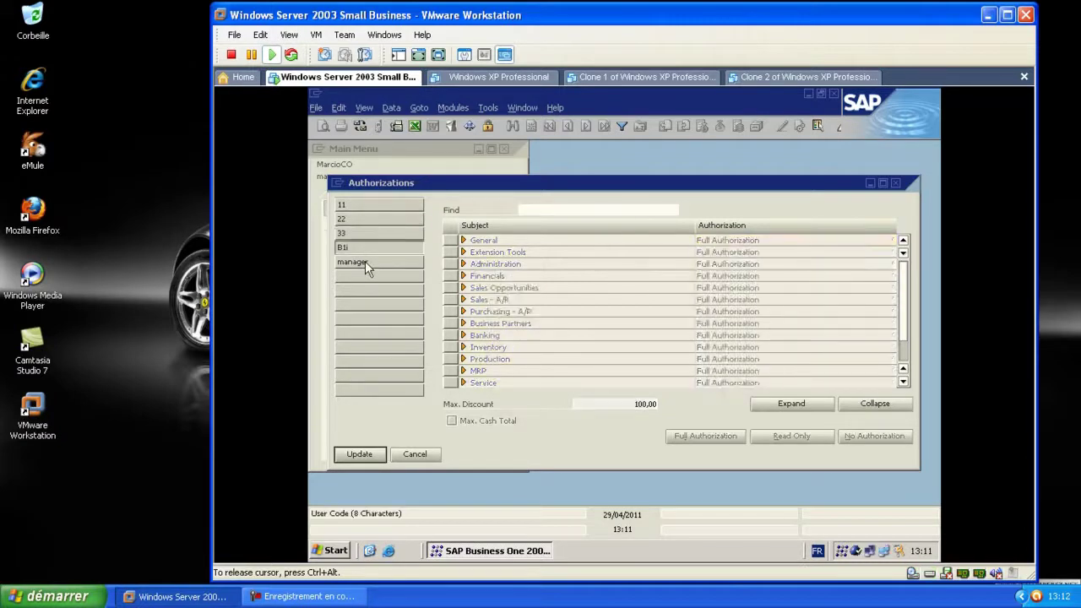
left_click(357, 455)
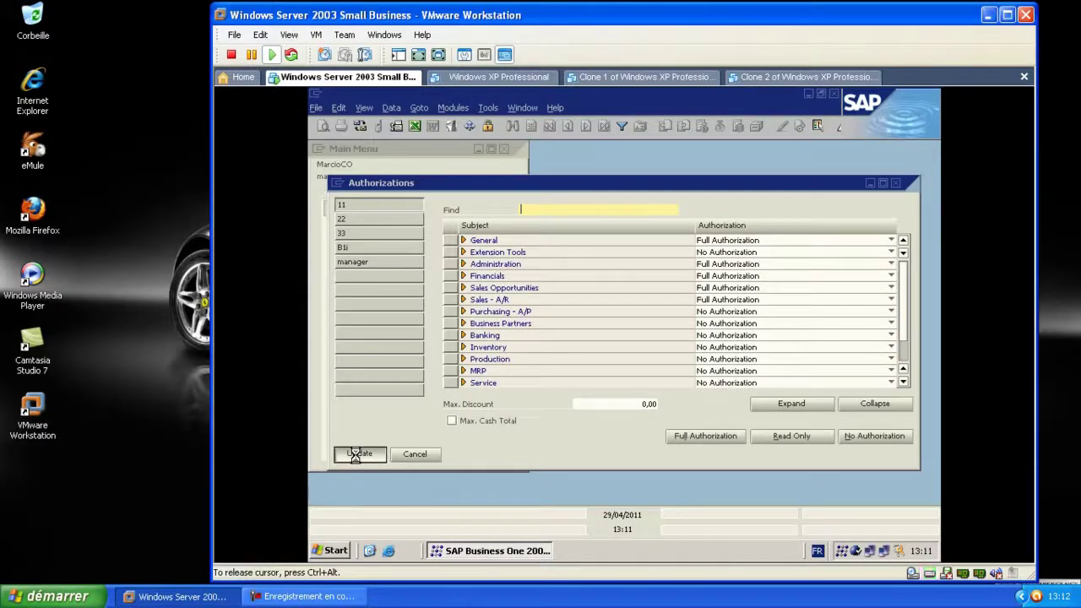
left_click(361, 454)
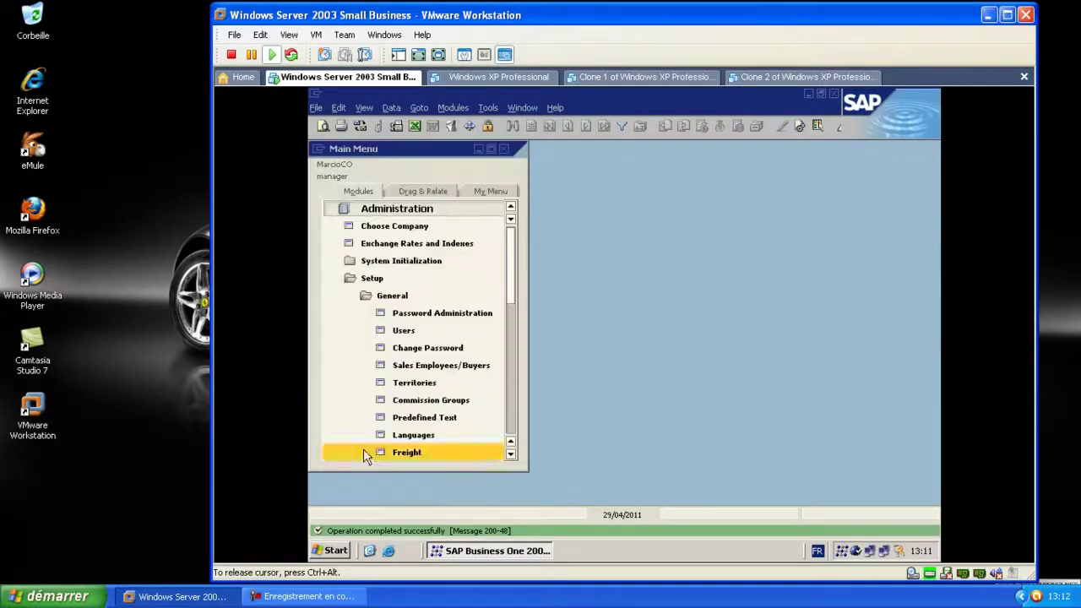
Reopen the Main Menu via Window, collapse Setup, and minimize SAP Business One
left_click(504, 149)
left_click(517, 107)
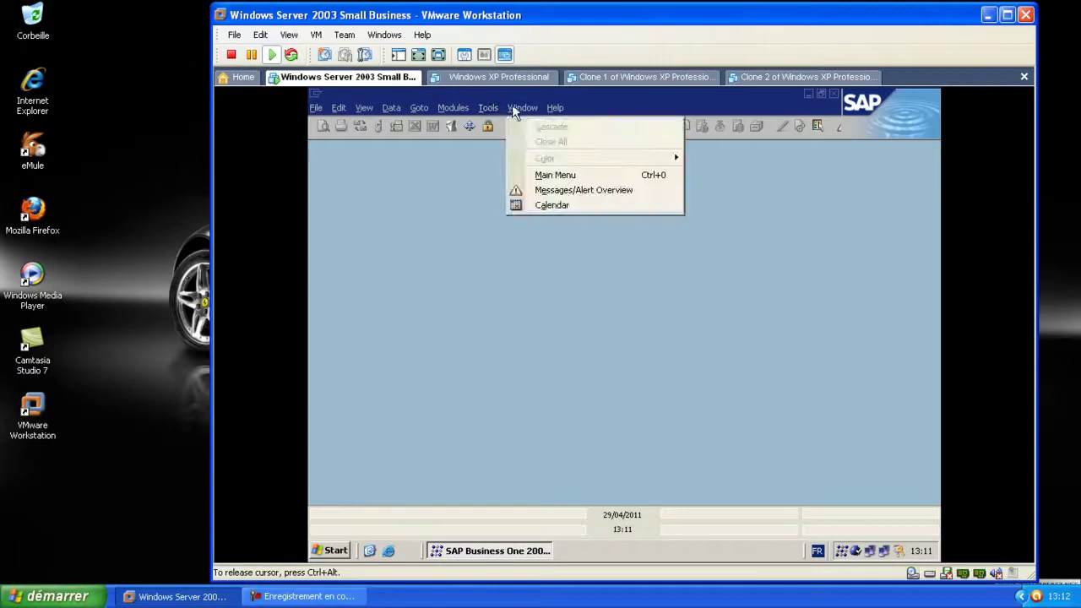
left_click(549, 175)
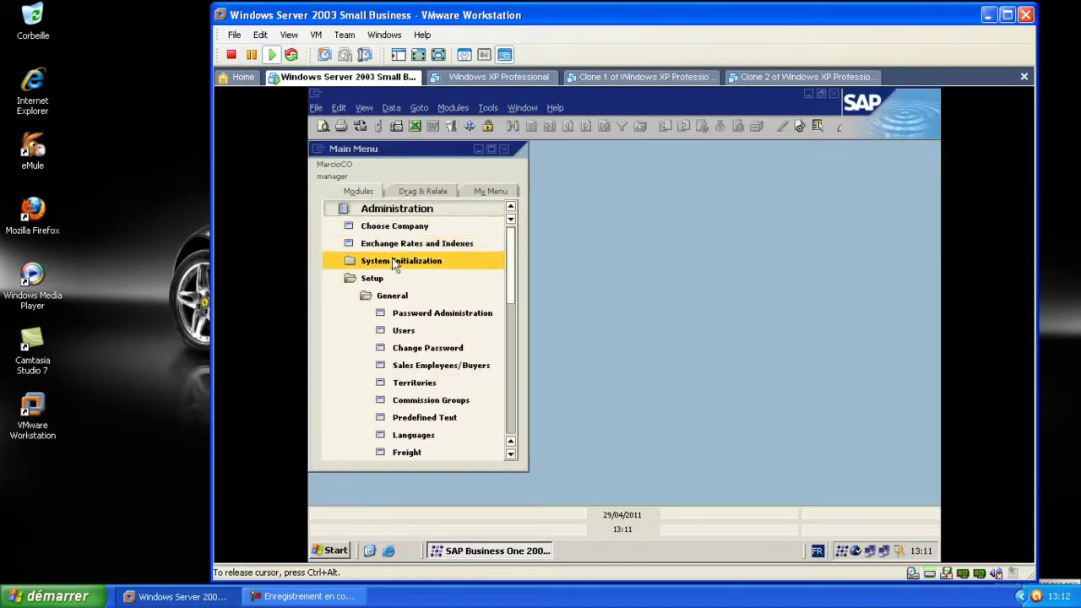
left_click(412, 278)
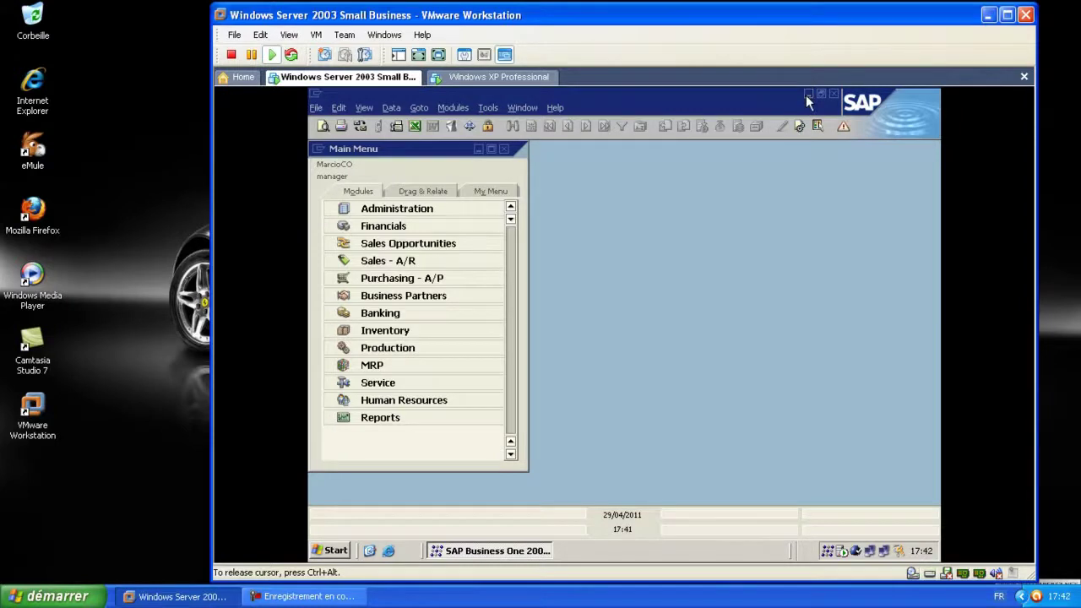
left_click(808, 94)
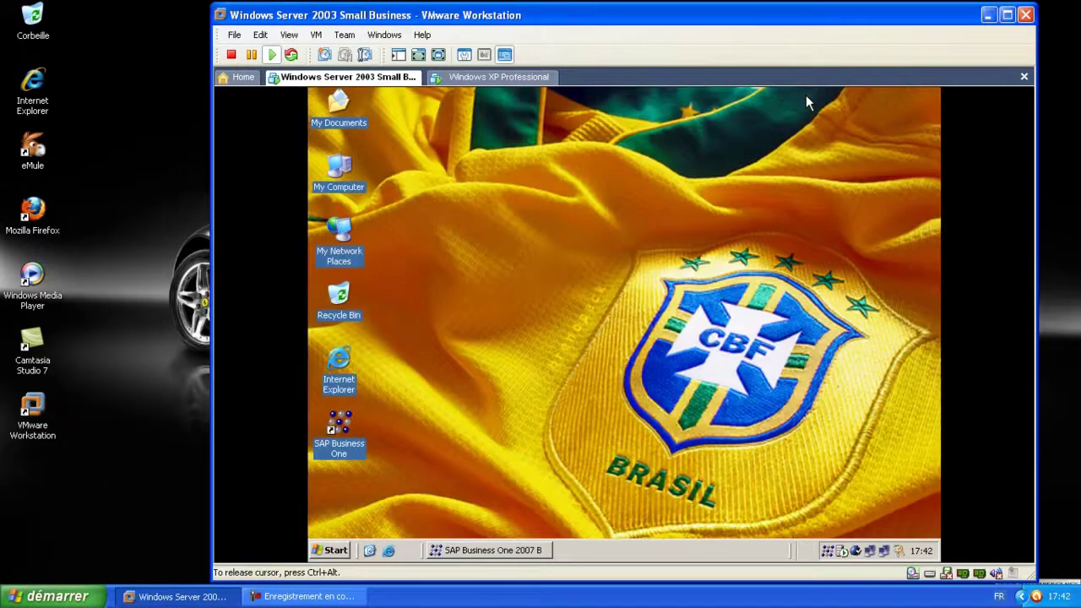
On the XP client, log into the company with the new user's code and password, keeping MSSQL_2005
left_click(456, 82)
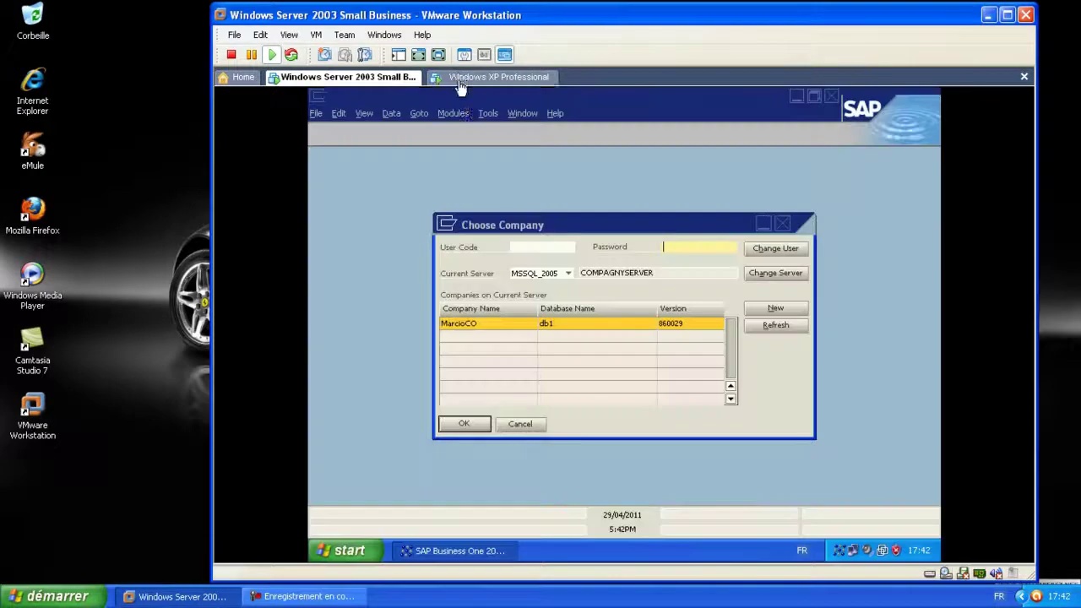
left_click(567, 274)
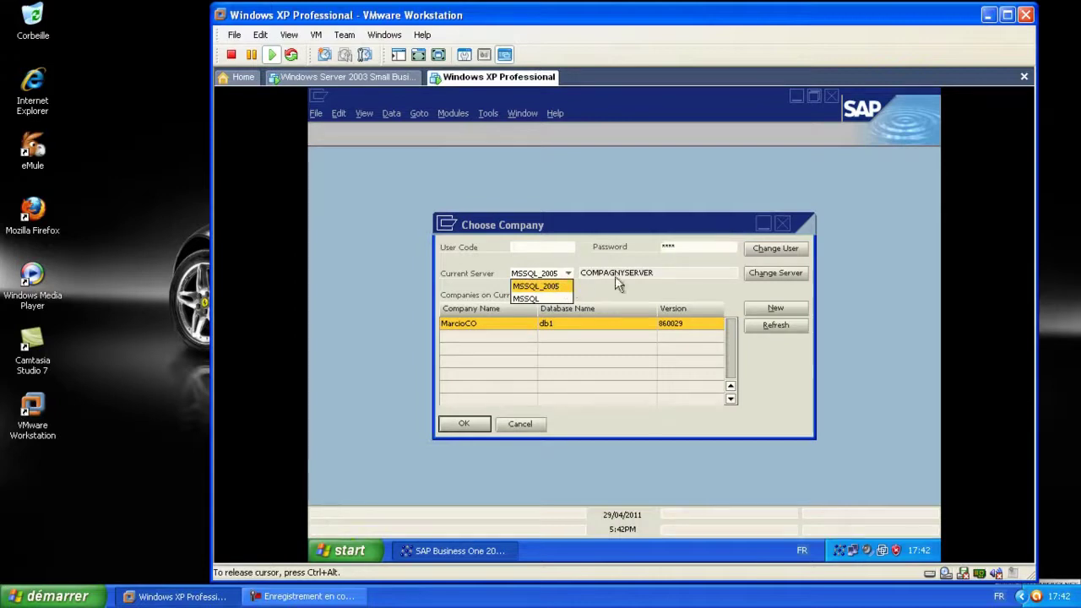
left_click(640, 278)
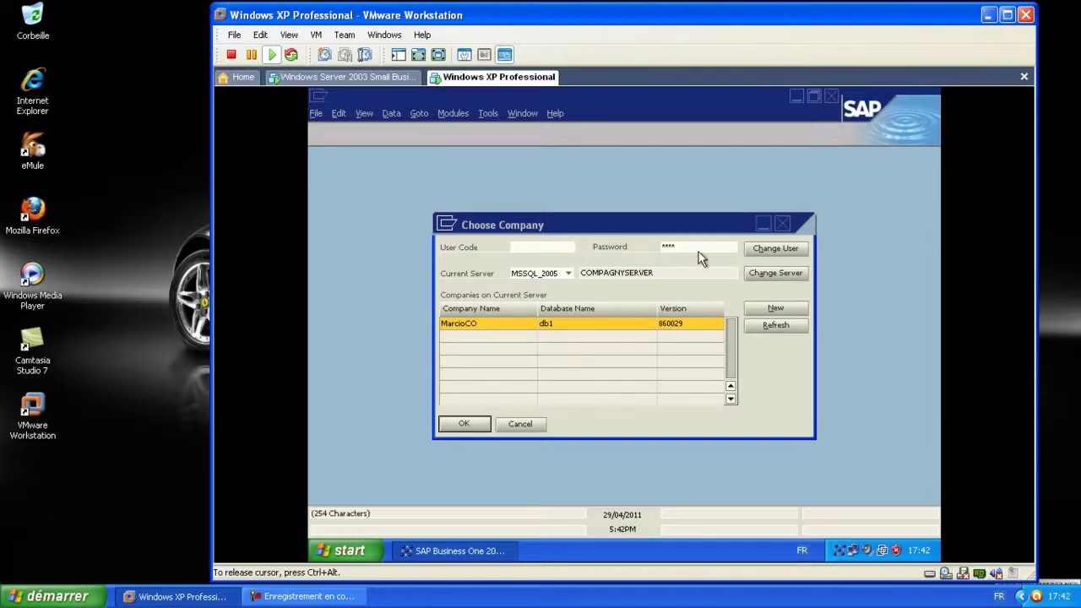
left_click(524, 253)
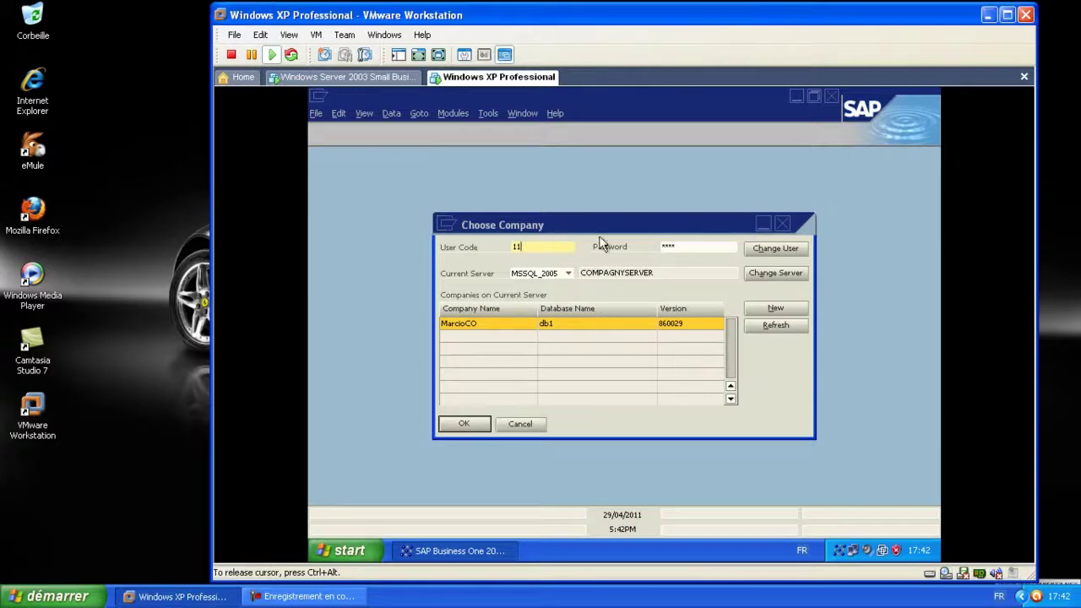
left_click(673, 247)
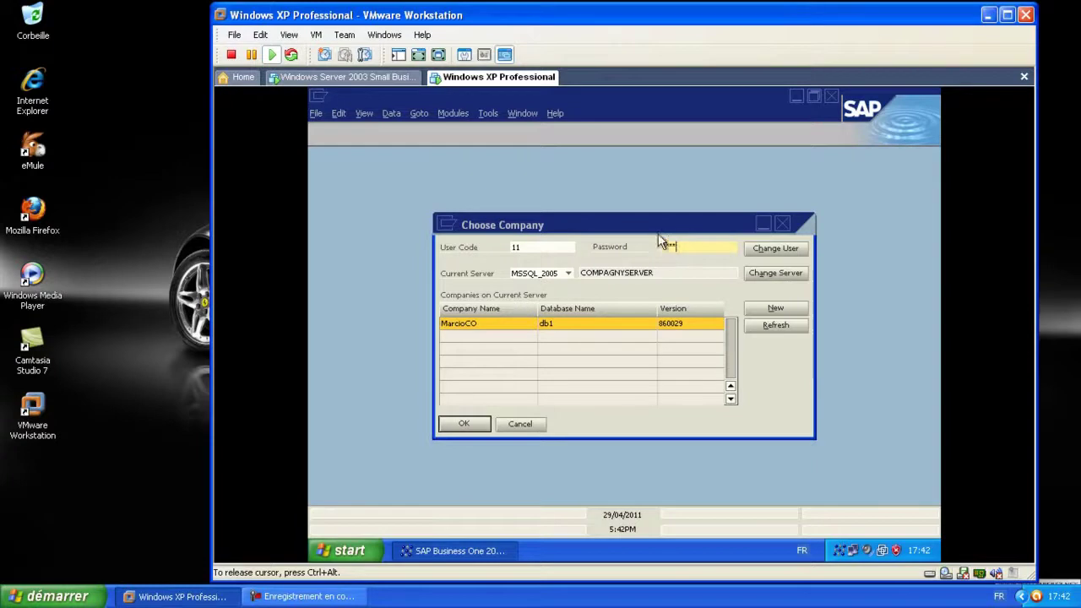
left_click(469, 425)
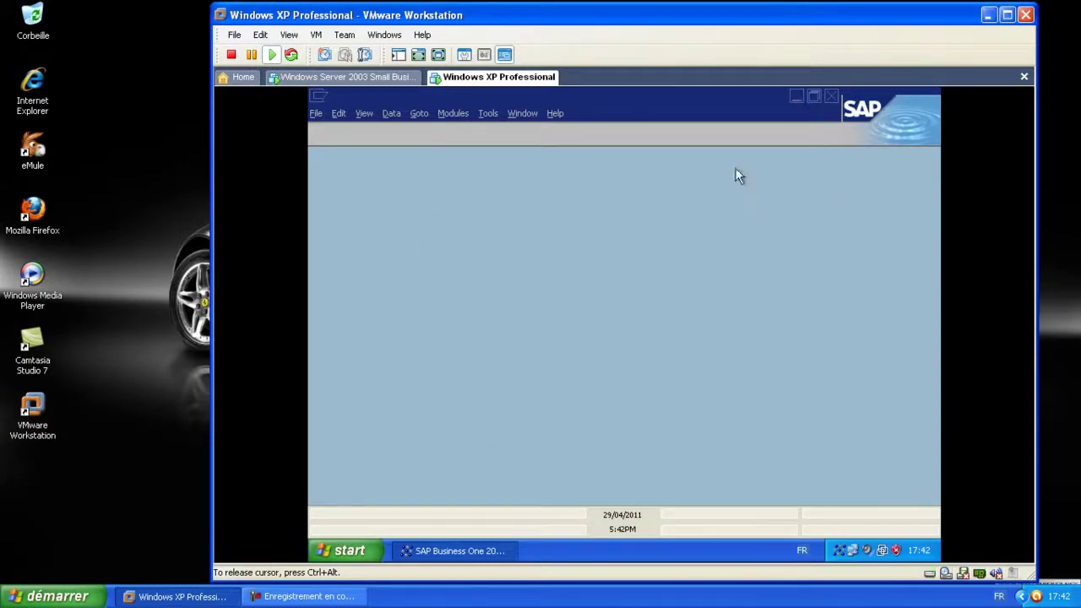
Dismiss the SAP Welcome window to reveal the Main Menu of modules
left_click(359, 551)
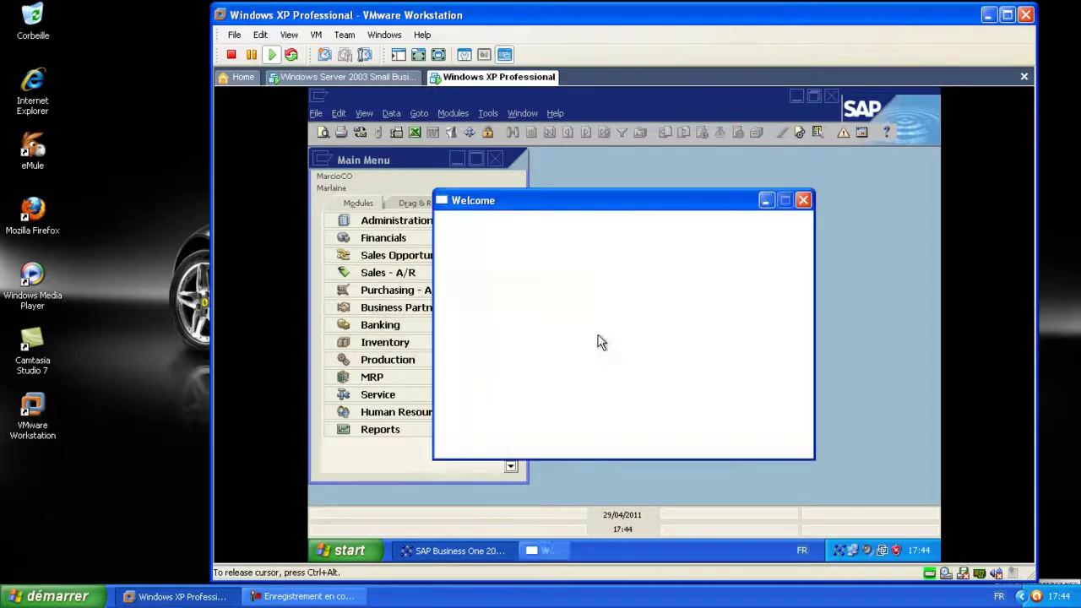
left_click(803, 201)
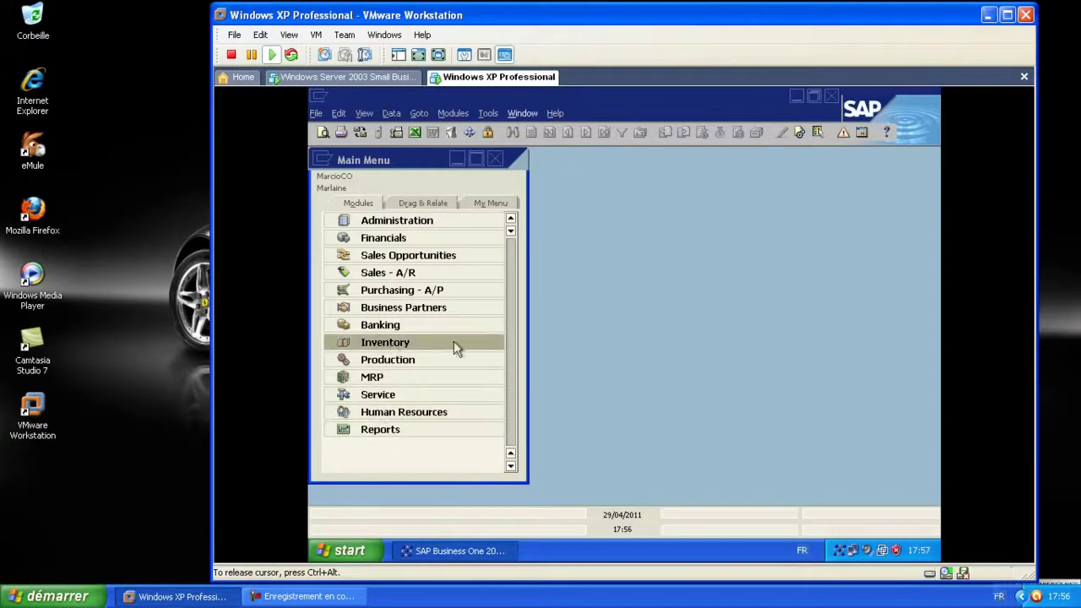
Close the SAP Main Menu and exit SAP Business One on the XP client
left_click(348, 550)
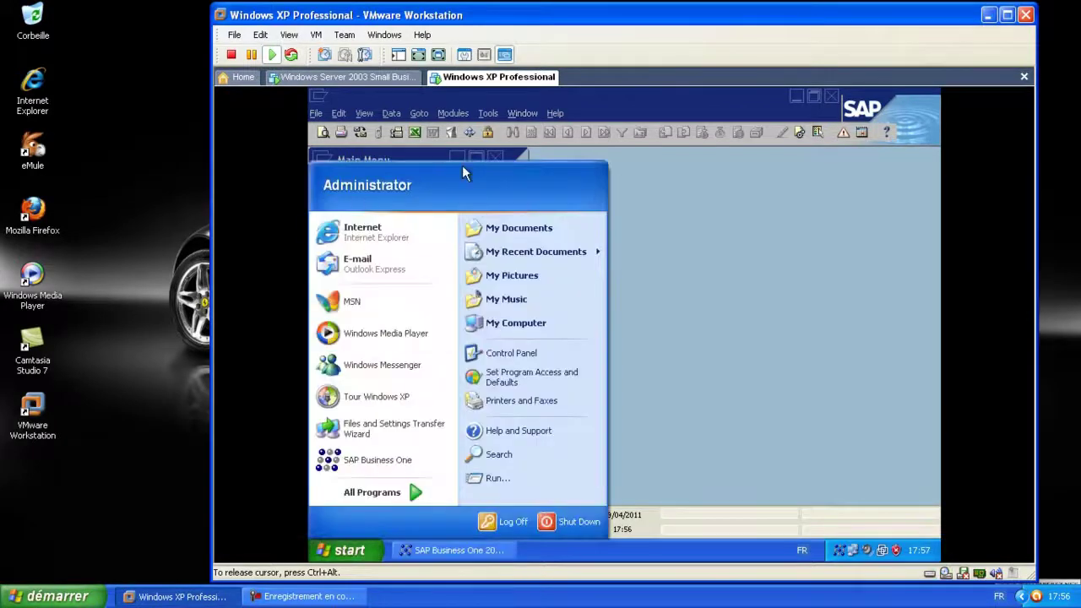
left_click(619, 192)
left_click(507, 158)
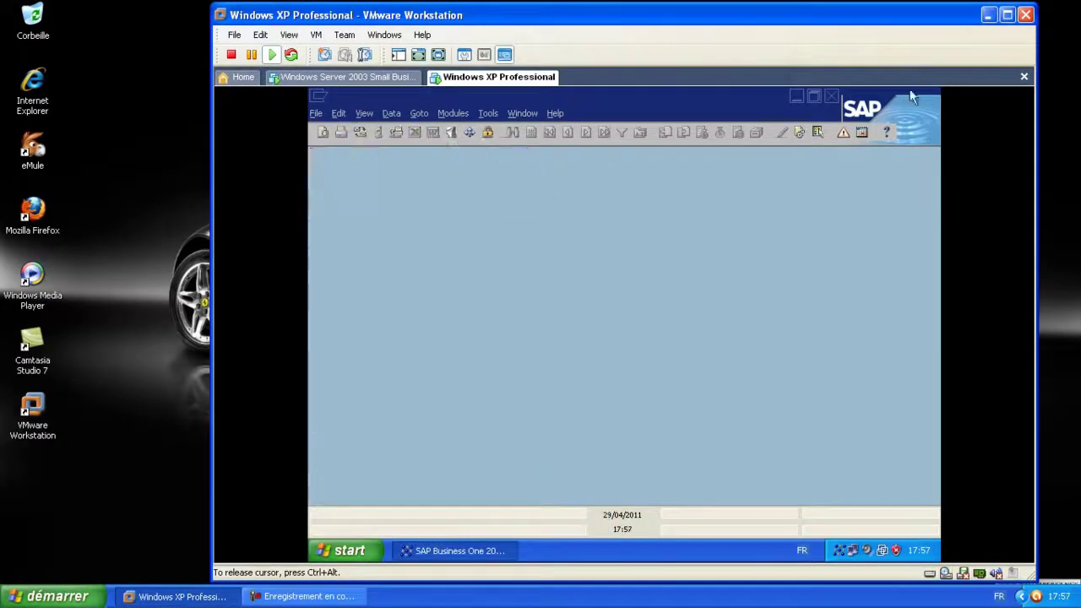
left_click(834, 95)
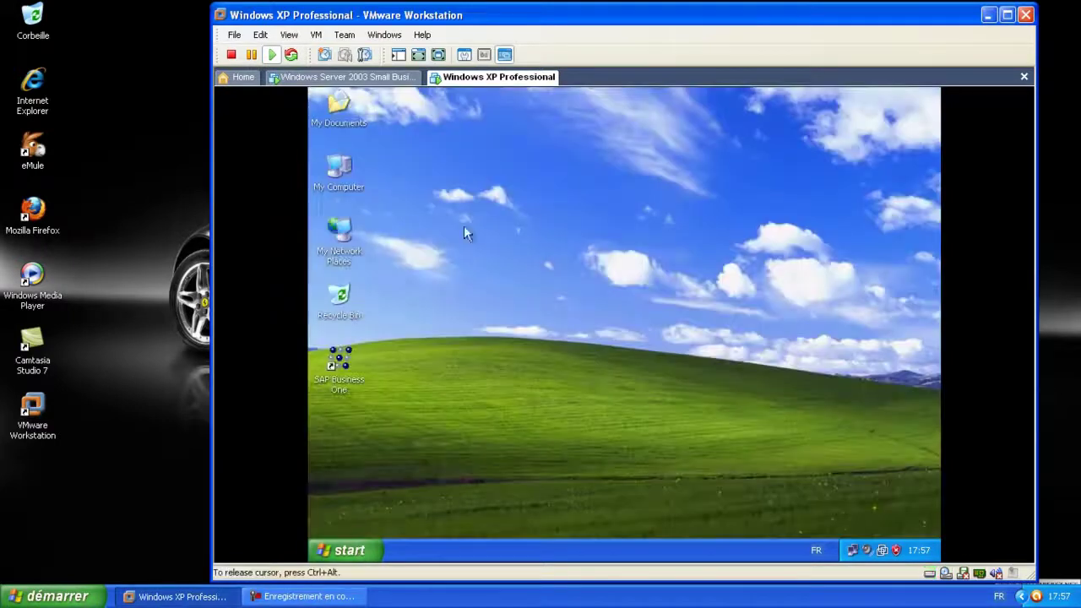
Log off the current Windows user from the Start menu and confirm
left_click(354, 552)
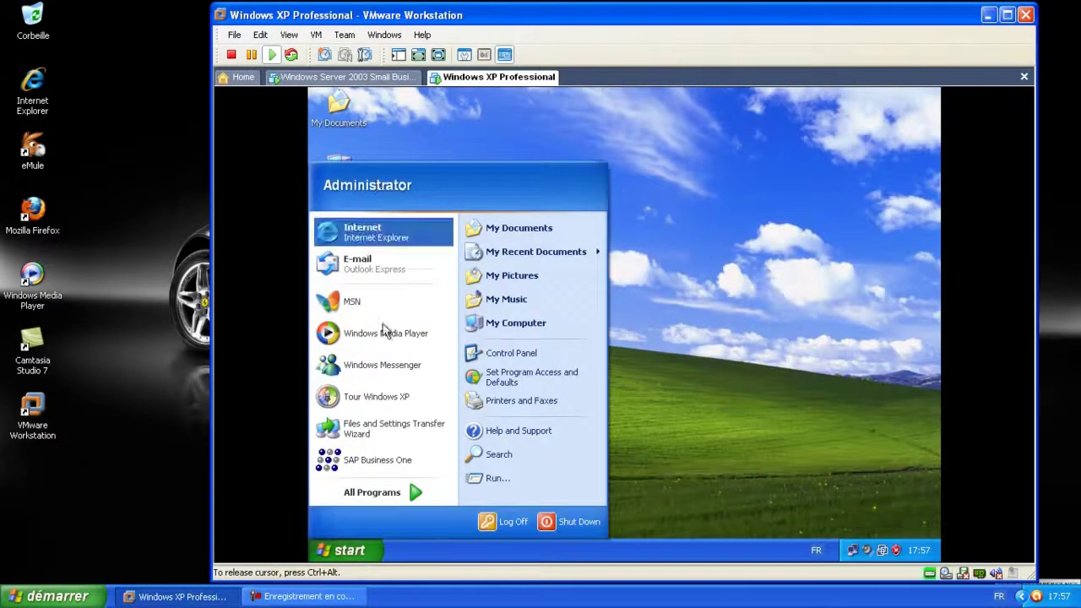
left_click(526, 524)
left_click(601, 346)
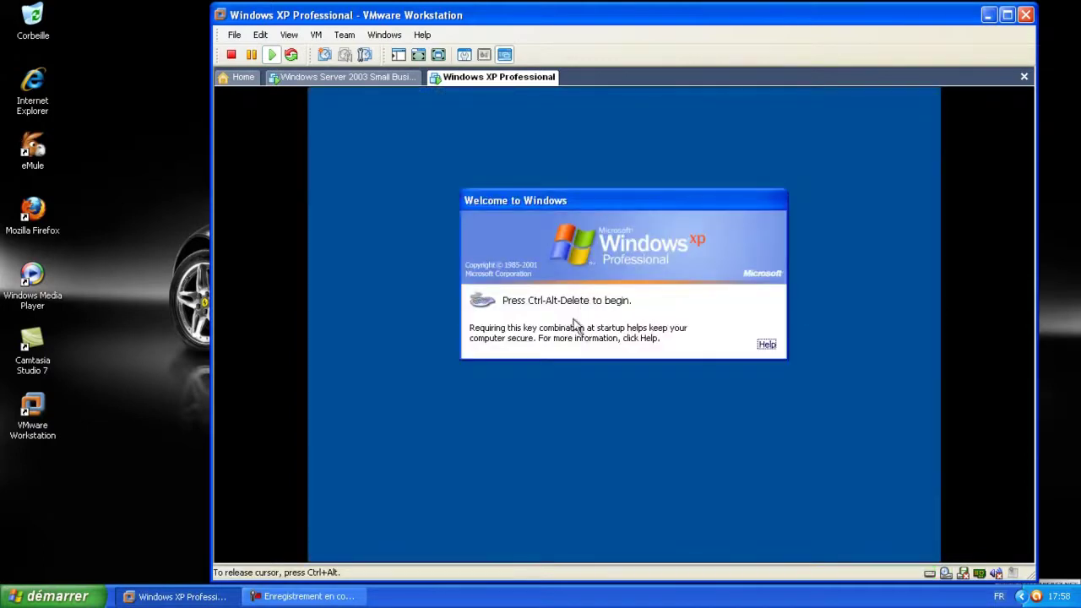
Log on to the COMPAGNY domain with the domain user's name and password
key("ctrl+alt+Insert")
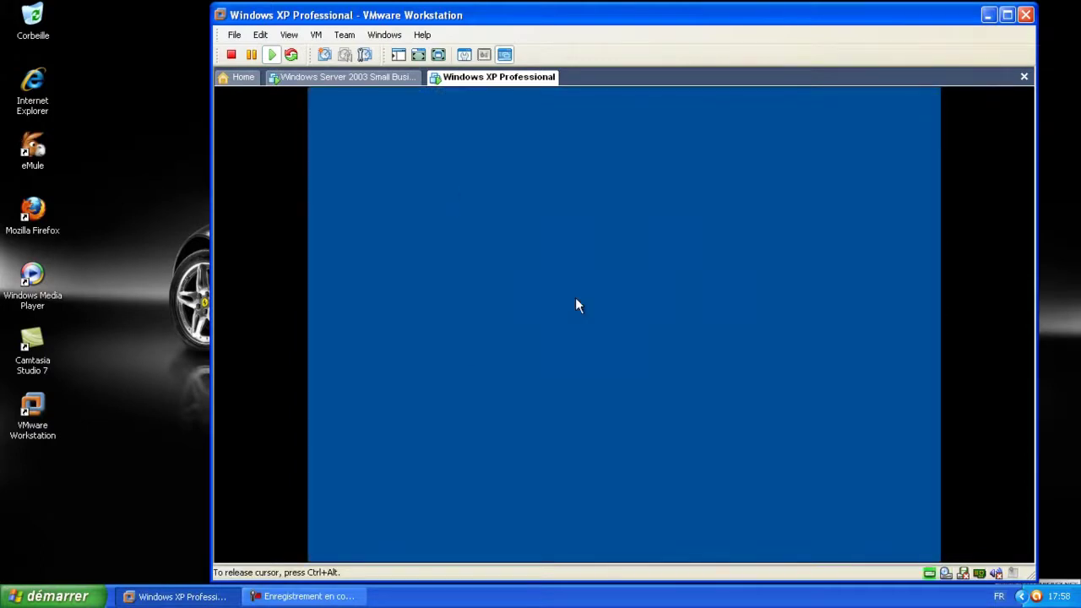
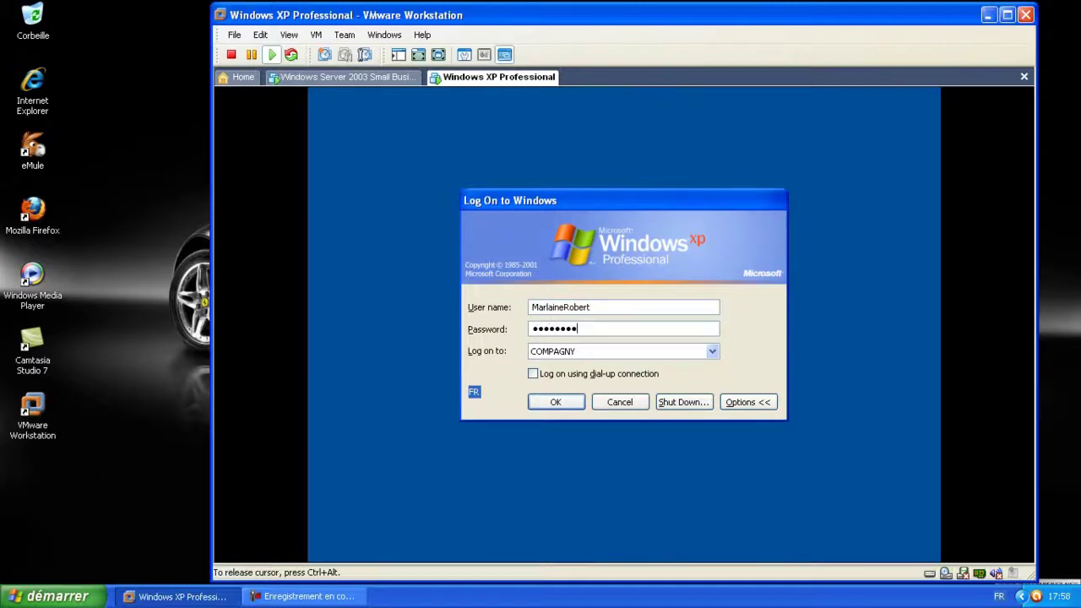
left_click(556, 403)
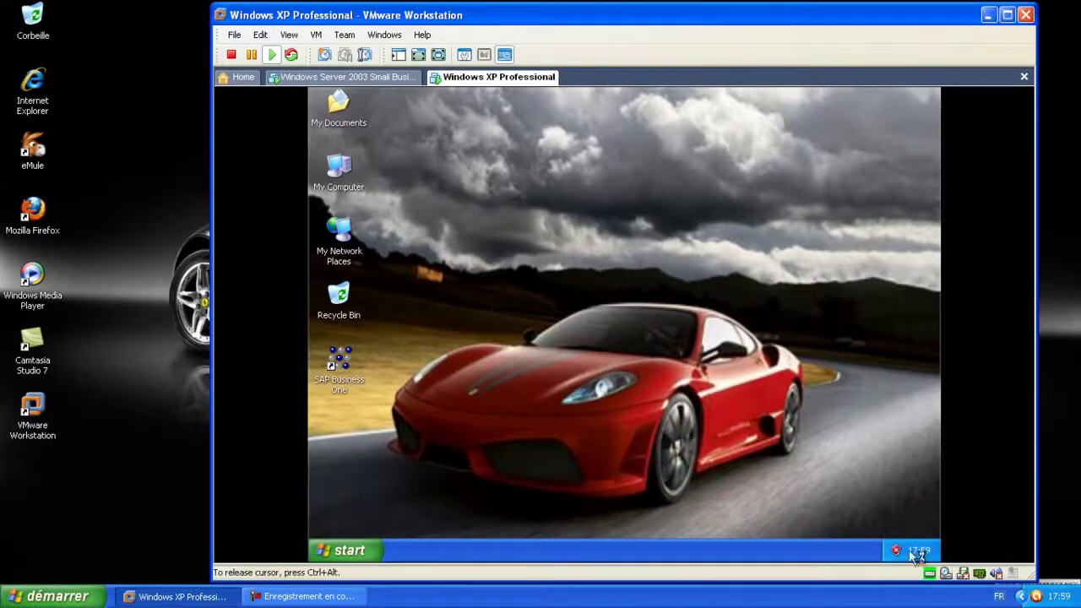
double_click(345, 363)
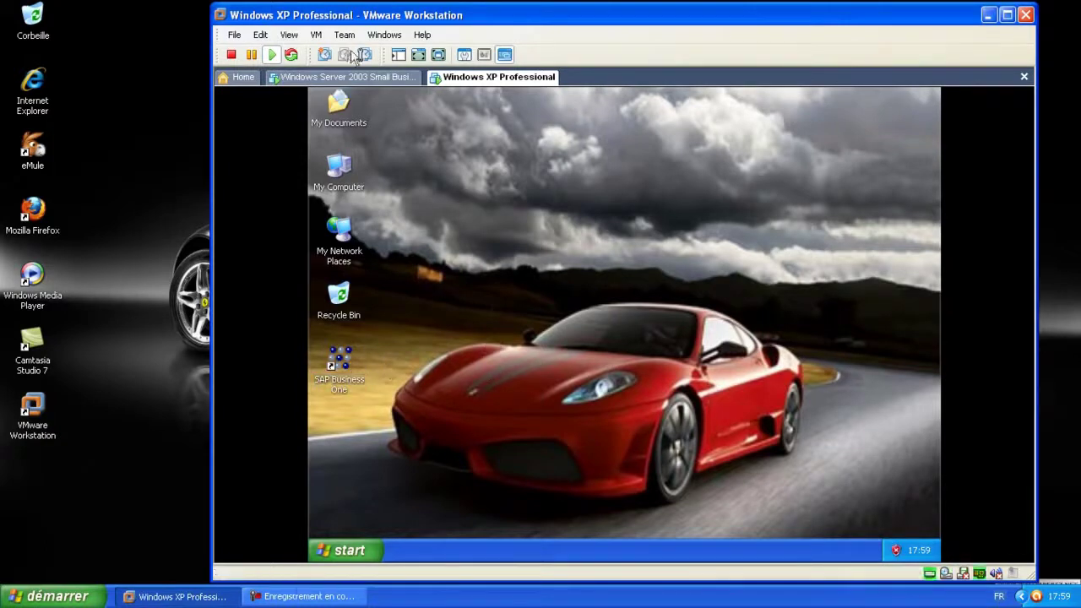
key("ctrl+alt+Tab")
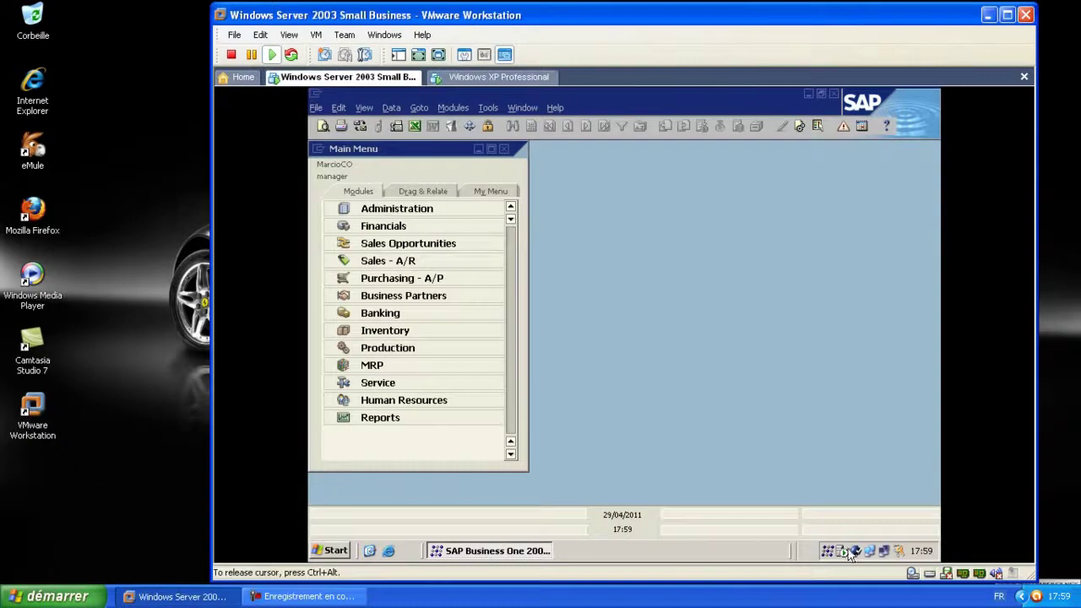
left_click(481, 76)
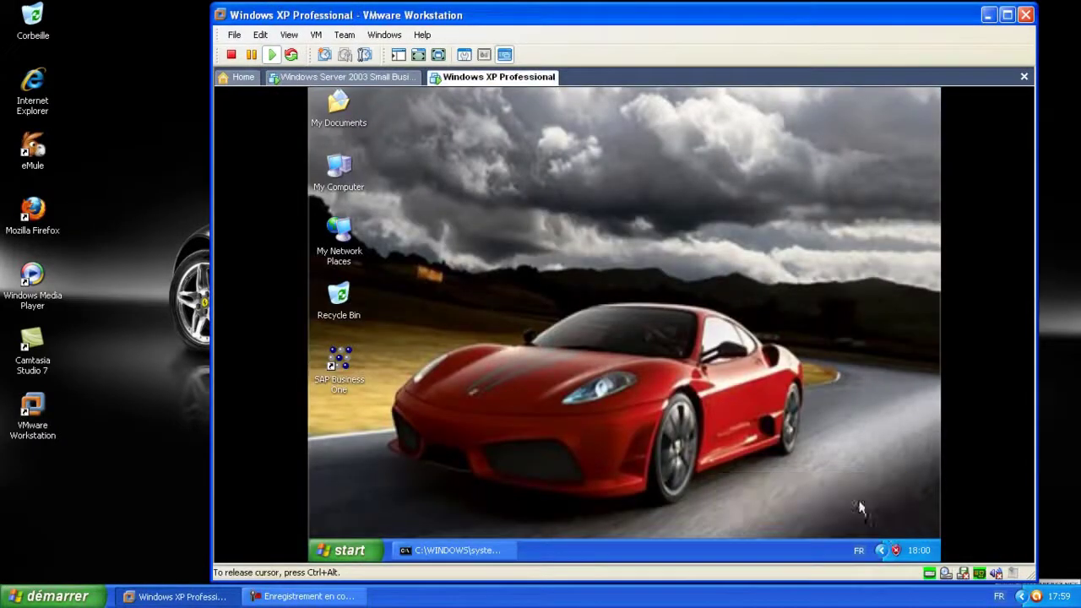
left_click(876, 505)
left_click(866, 549)
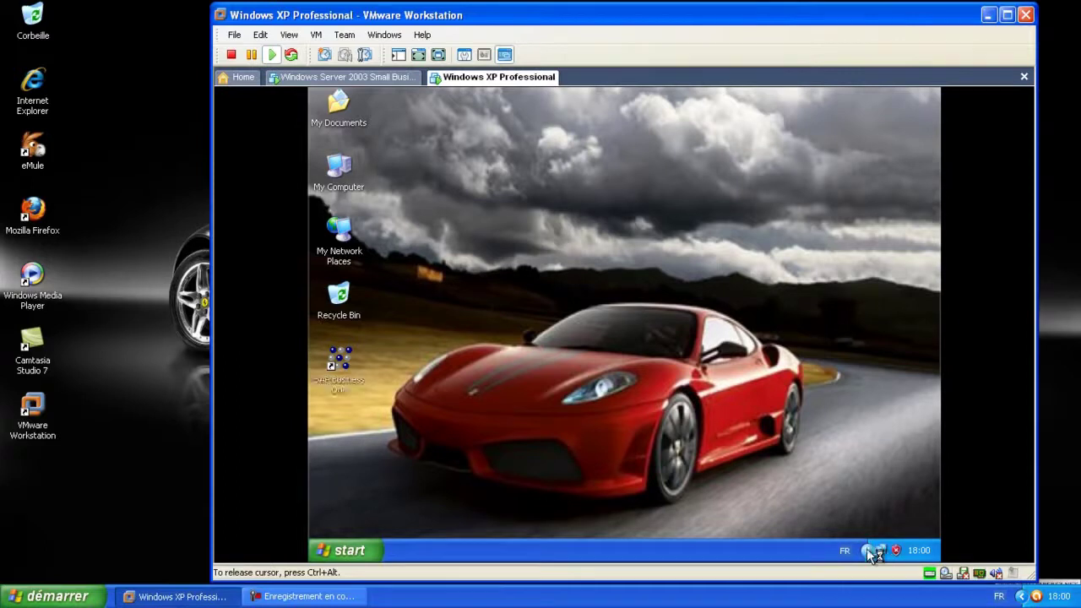
double_click(346, 367)
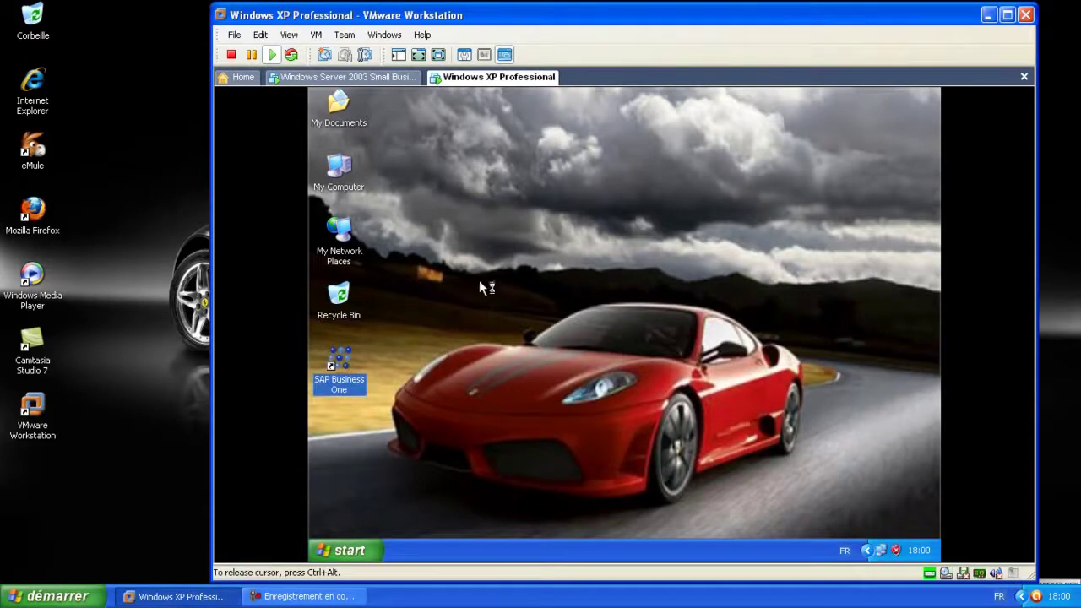
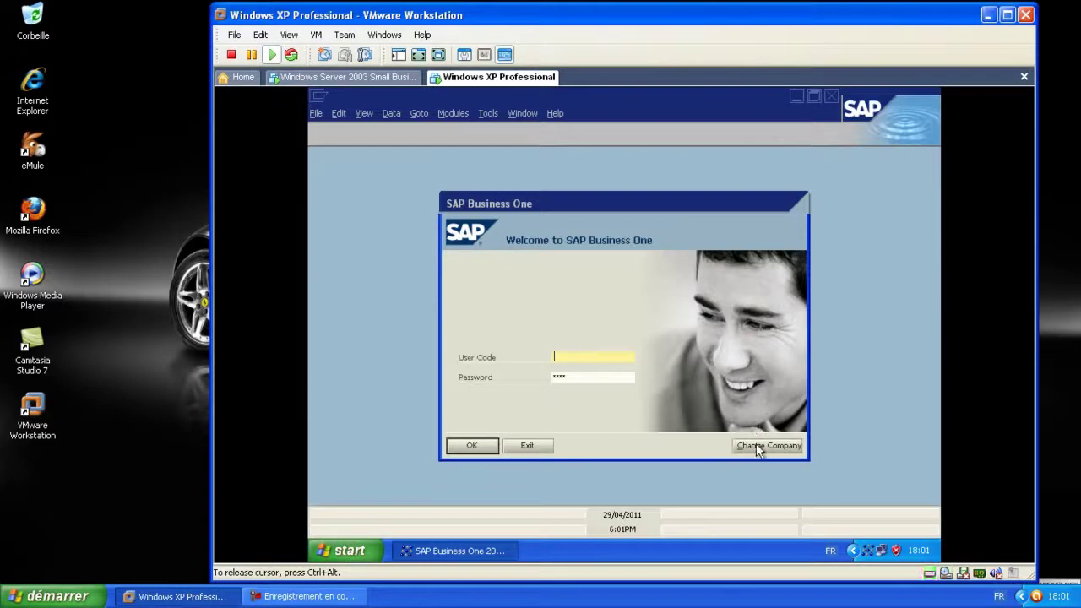
Log into the MarcioCO company in SAP Business One with the user's password
left_click(757, 444)
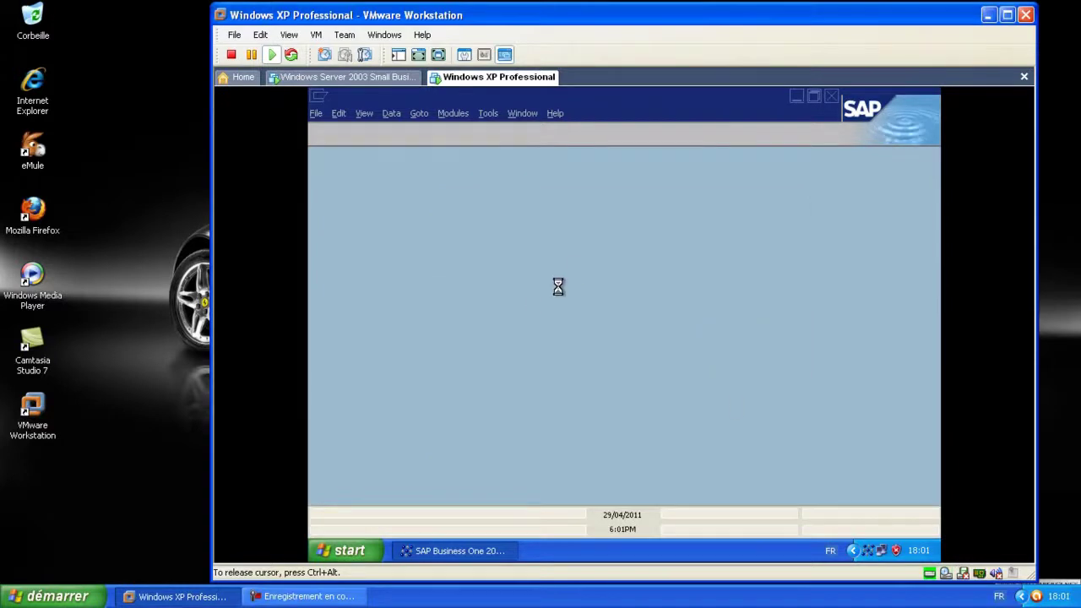
left_click(475, 323)
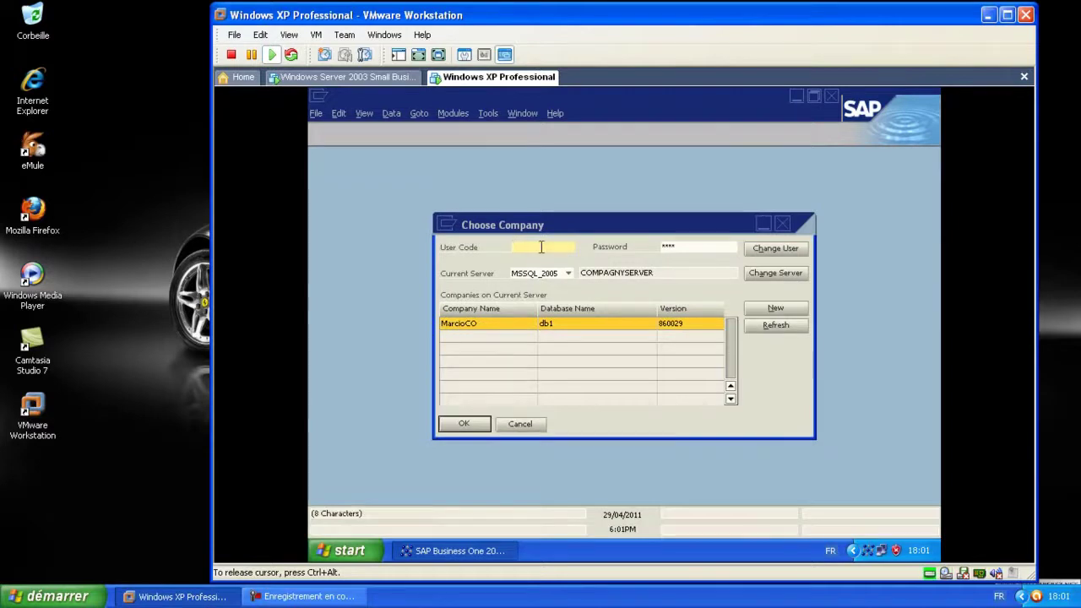
left_click(685, 245)
type("1111")
left_click(465, 424)
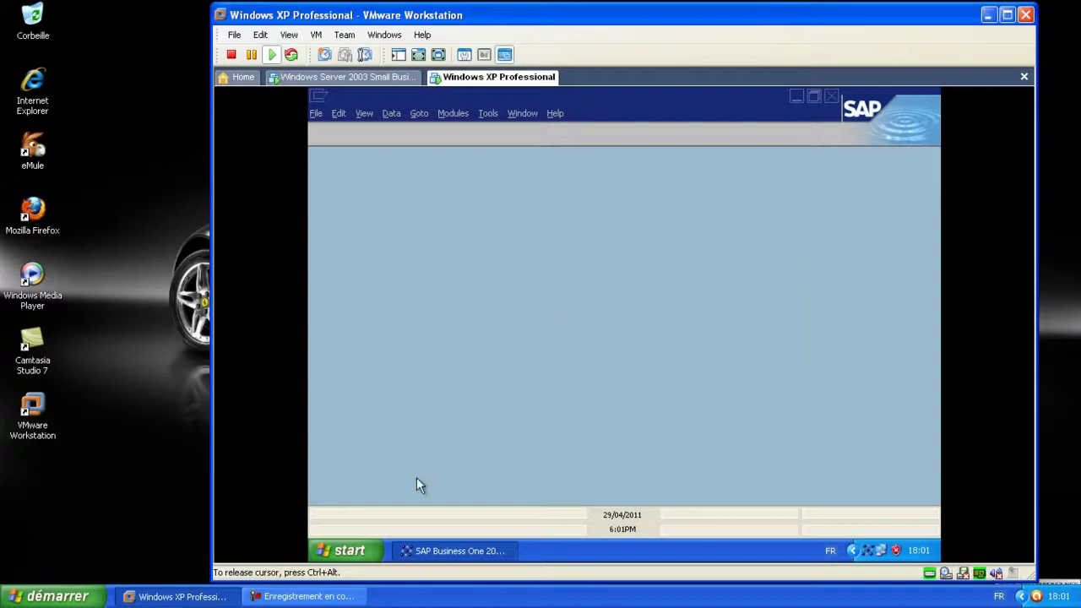
Try opening MRP Forecasts and the MRP Wizard, dismissing both permission refusals
left_click(328, 552)
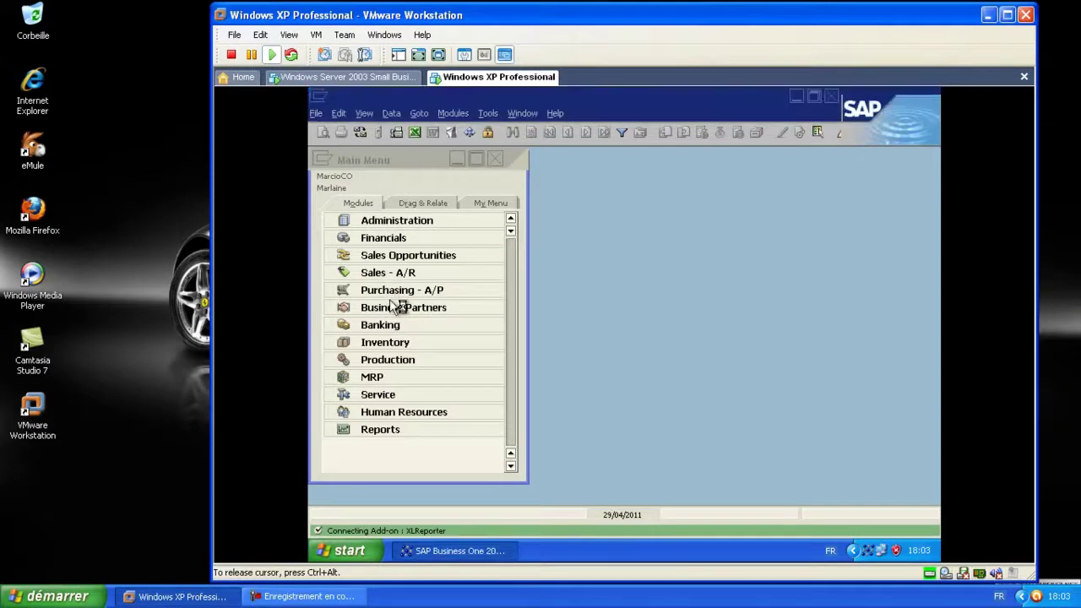
left_click(381, 376)
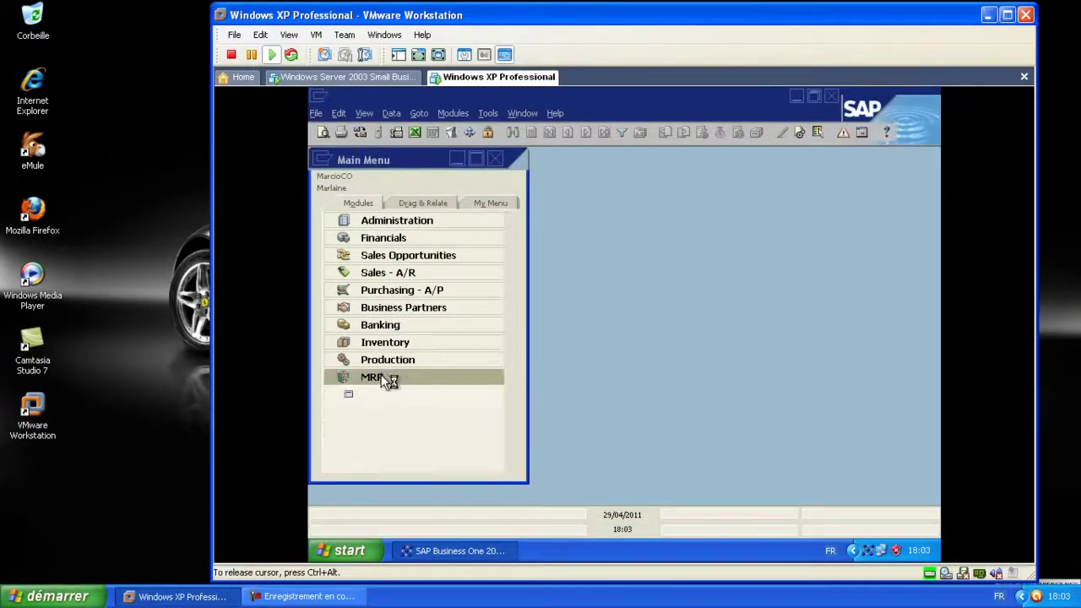
left_click(410, 395)
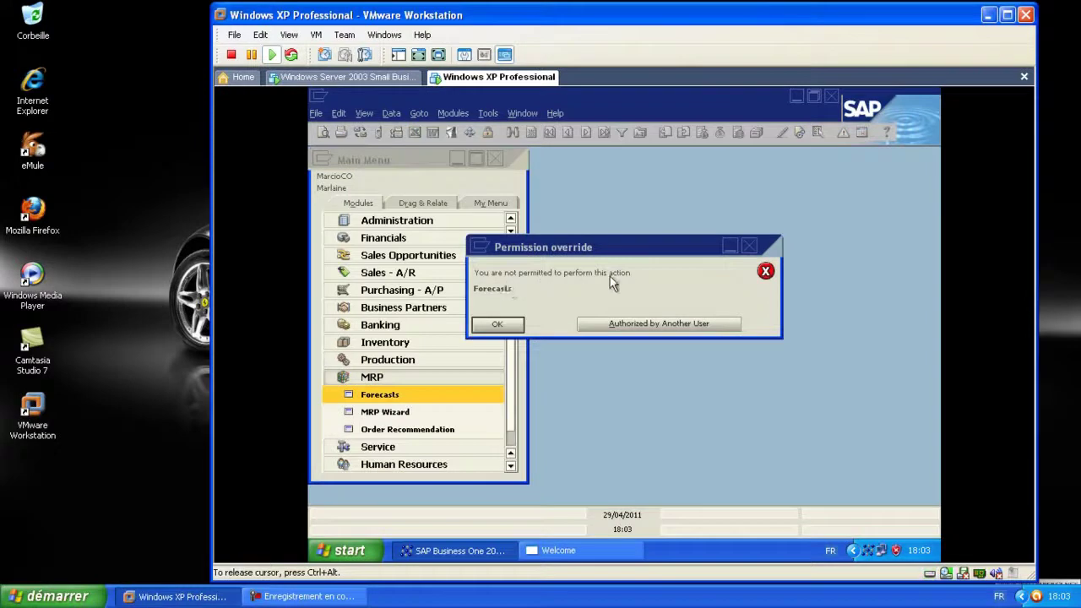
left_click(498, 325)
left_click(385, 412)
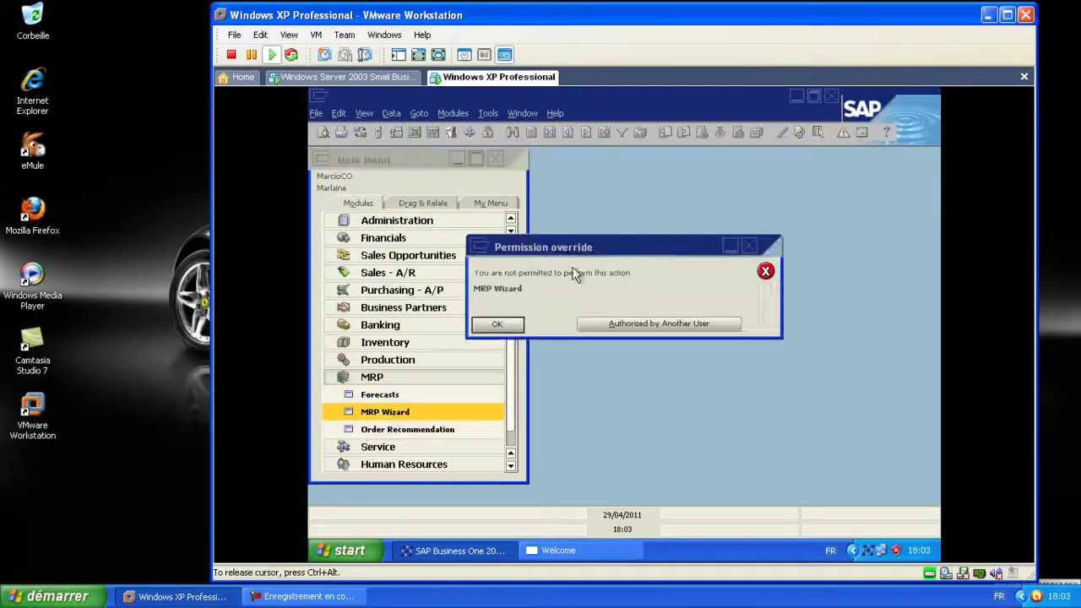
left_click(497, 324)
left_click(410, 377)
Browse Reports down to Financials > Accounting, then collapse it again
left_click(398, 429)
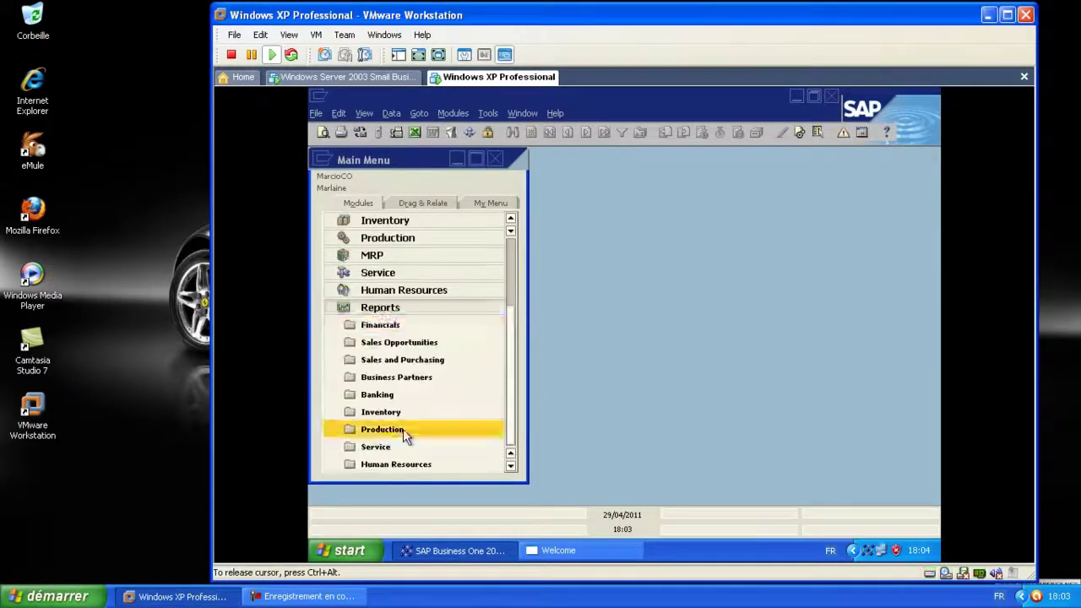
left_click(387, 325)
left_click(399, 344)
left_click(386, 221)
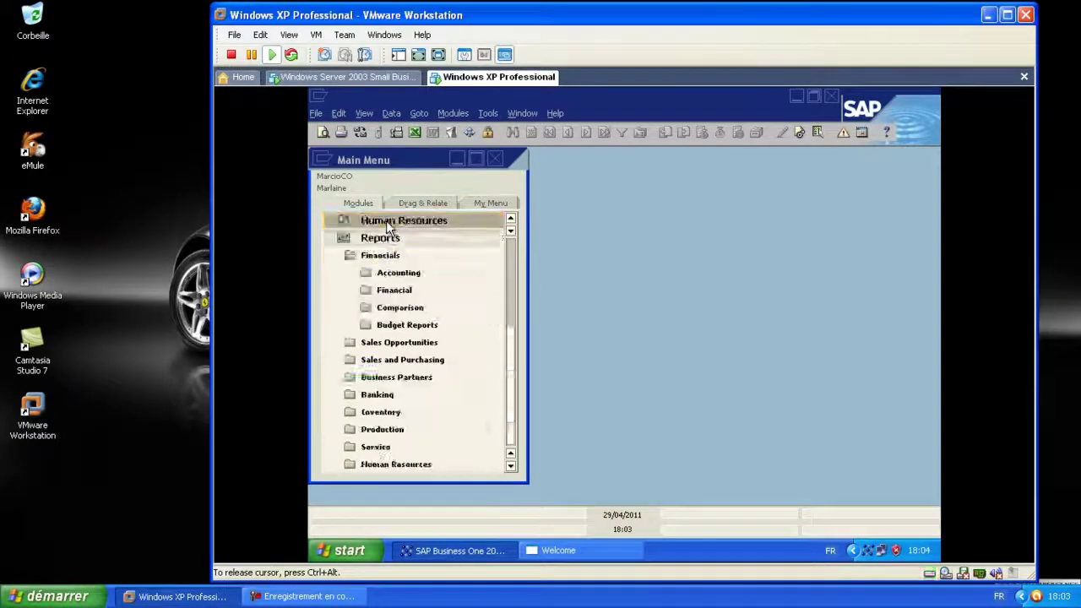
left_click(387, 240)
Try Production's Bill of Materials, dismiss the refusal, and expand Business Partners
left_click(388, 360)
left_click(392, 378)
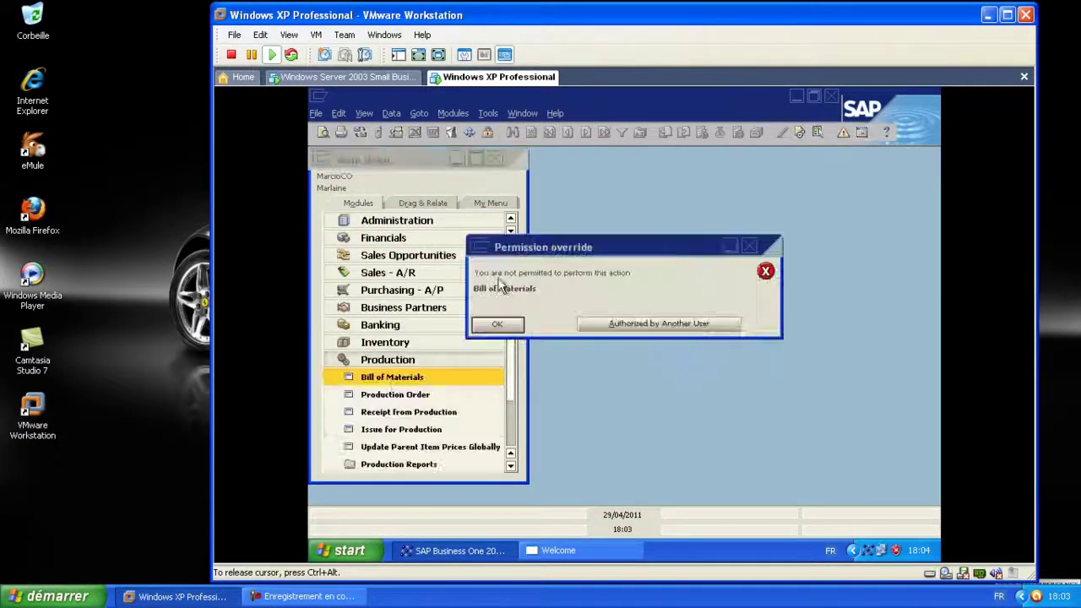
left_click(500, 326)
left_click(397, 360)
left_click(401, 307)
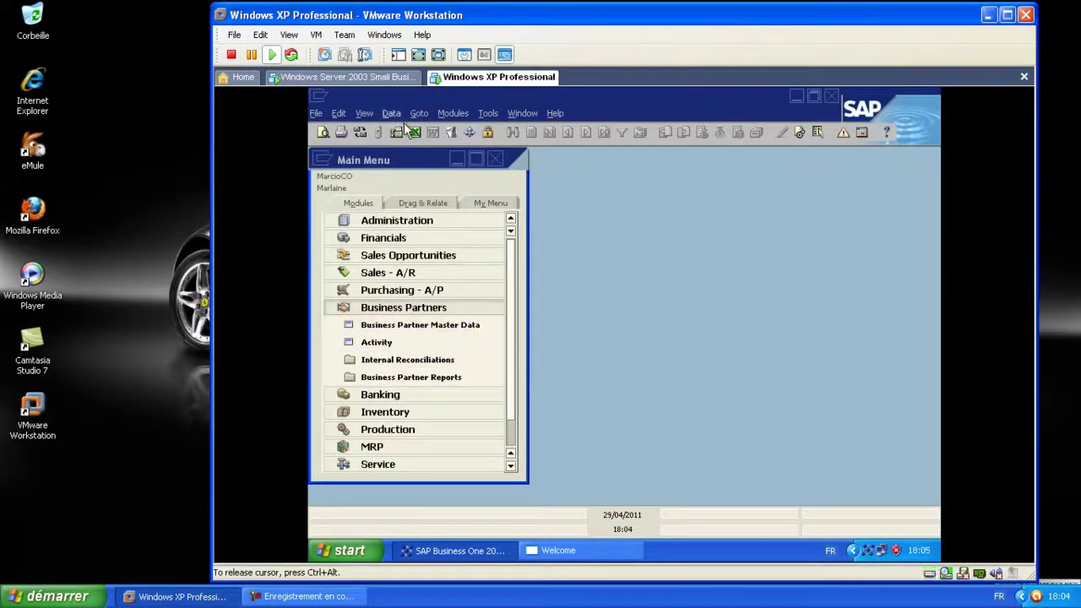
left_click(523, 113)
Close the SAP Main Menu, quit SAP Business One and close its welcome page
left_click(557, 185)
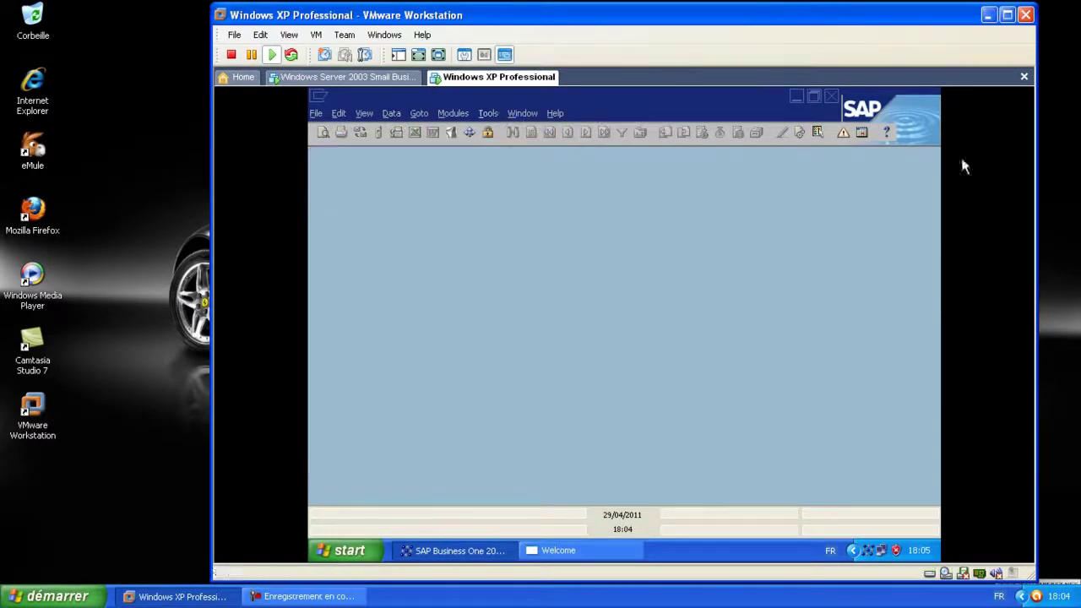
left_click(831, 96)
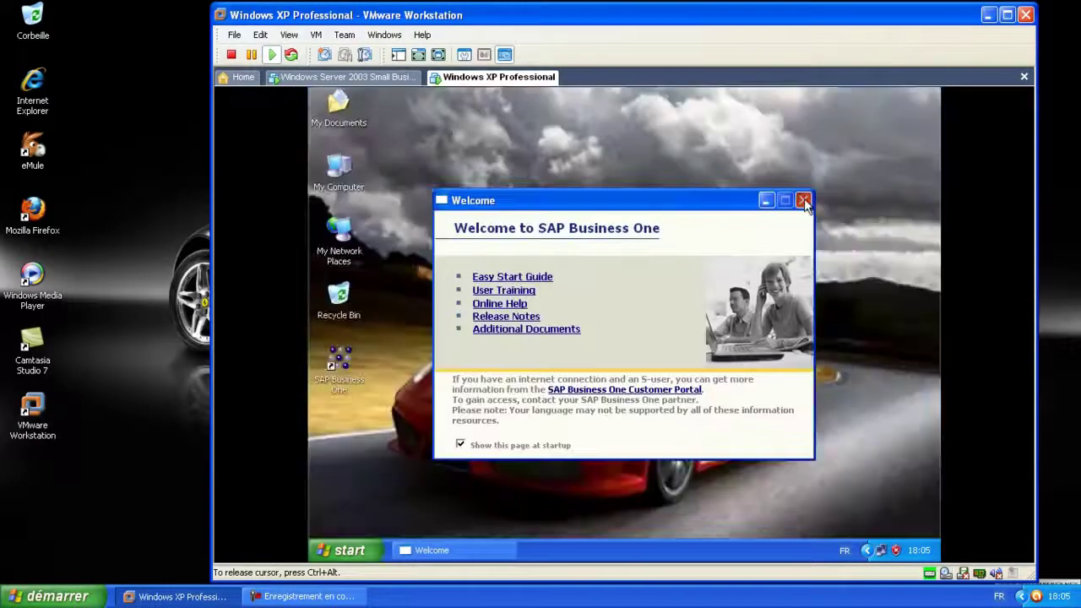
left_click(365, 550)
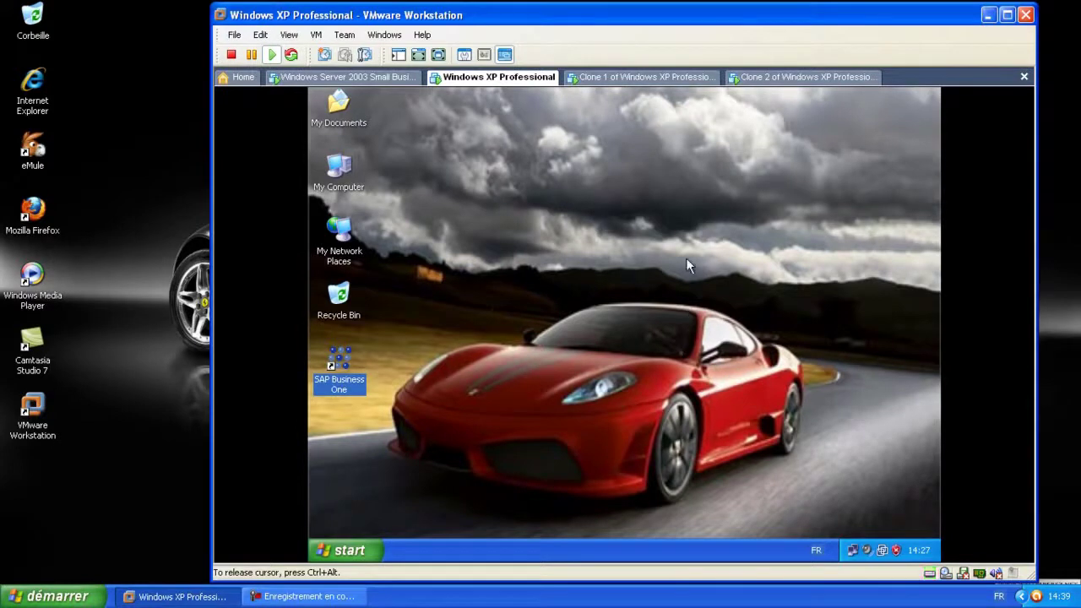
Switch through the Clone 1 and Clone 2 tabs back to Windows XP Professional
left_click(642, 77)
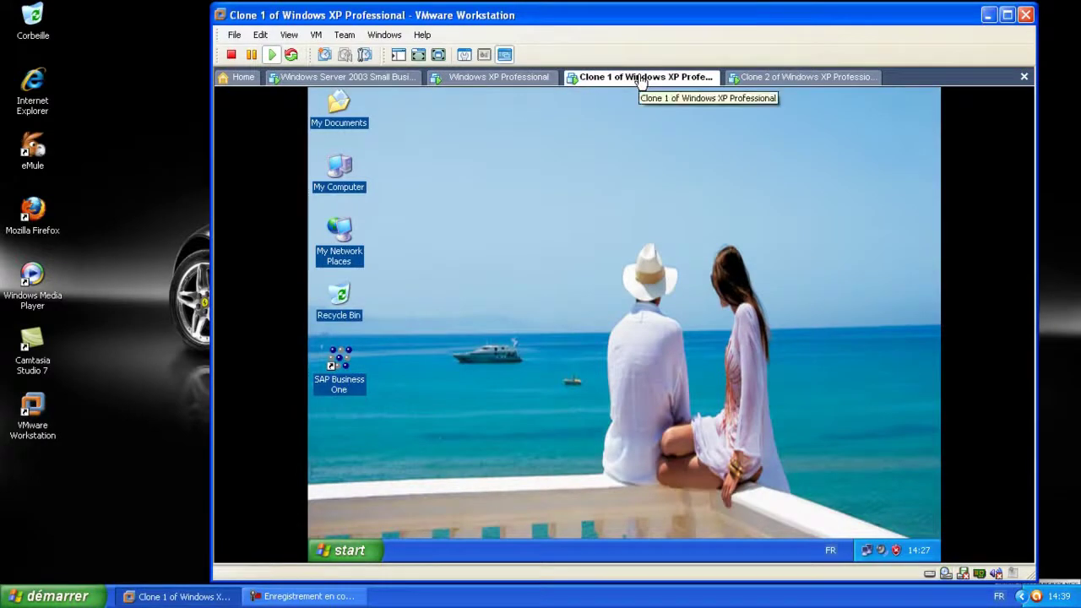
left_click(766, 78)
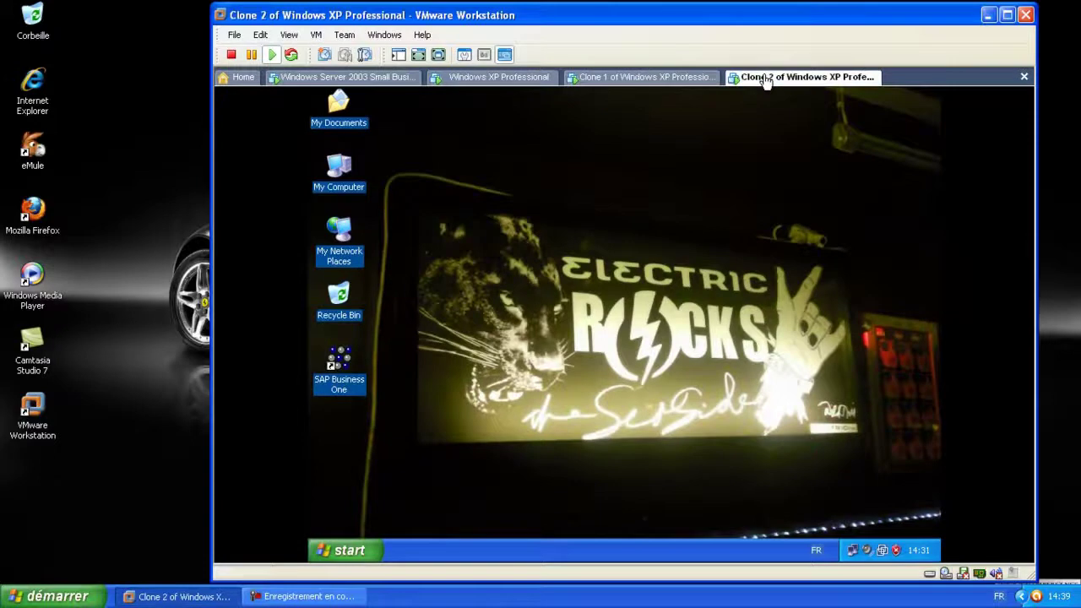
left_click(500, 77)
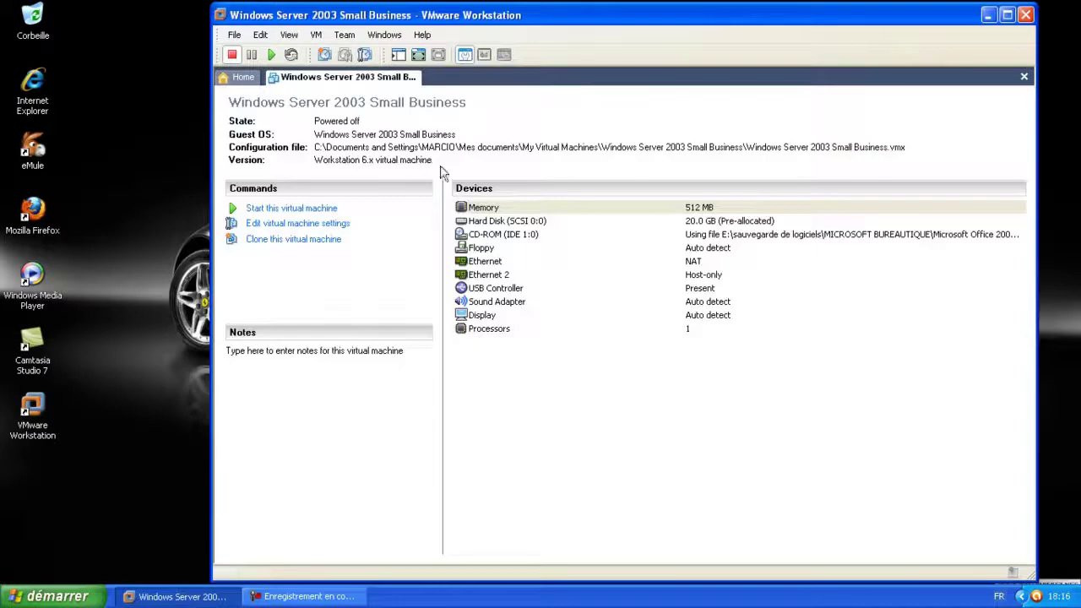
Close the Windows Server 2003 machine and browse to the My Virtual Machines folder
right_click(372, 78)
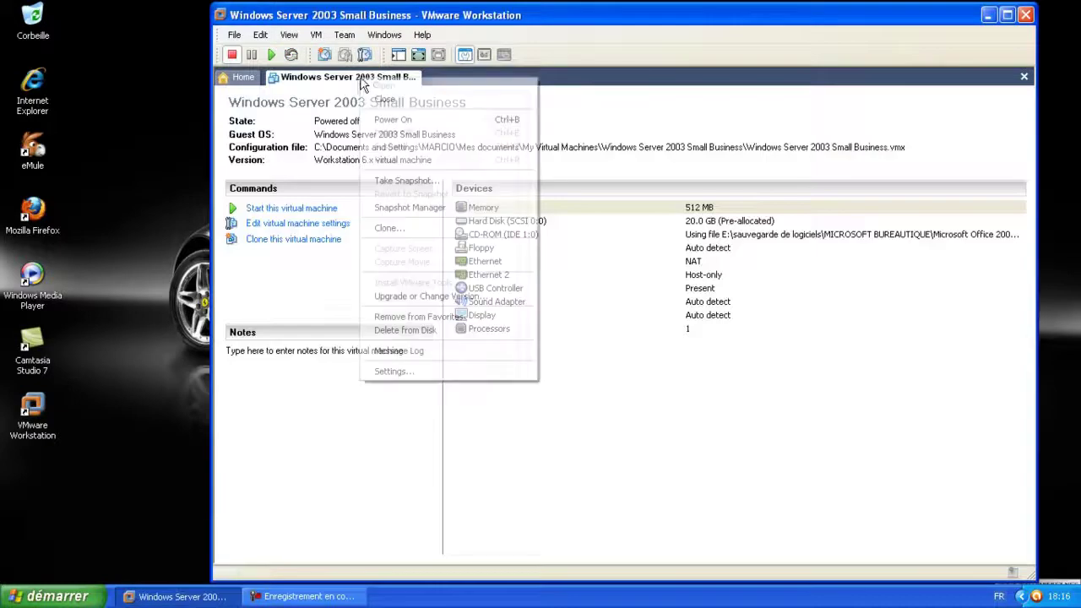
left_click(413, 100)
left_click(269, 342)
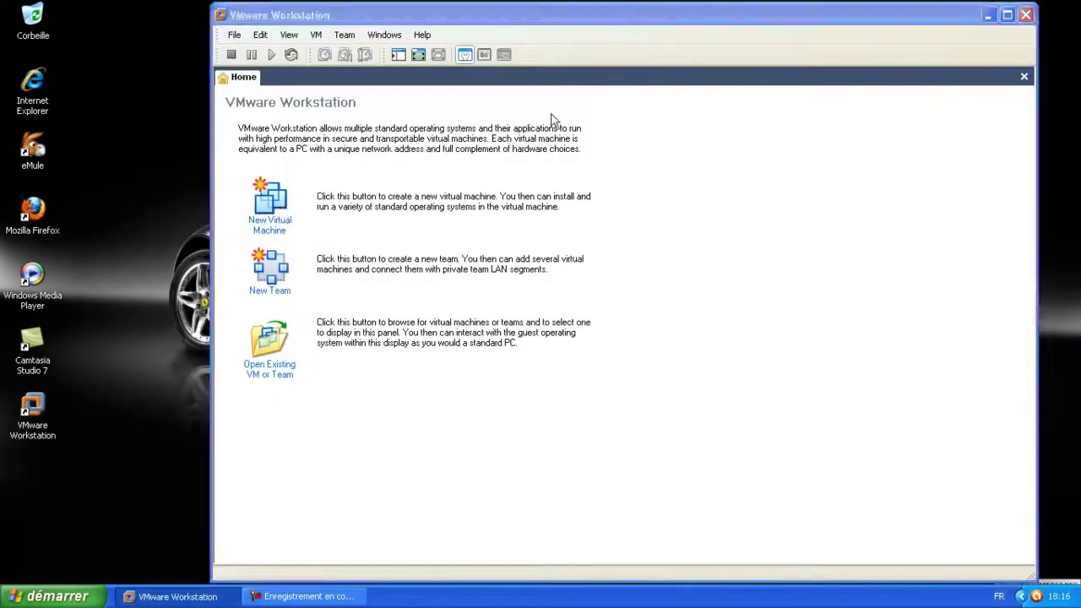
left_click(571, 62)
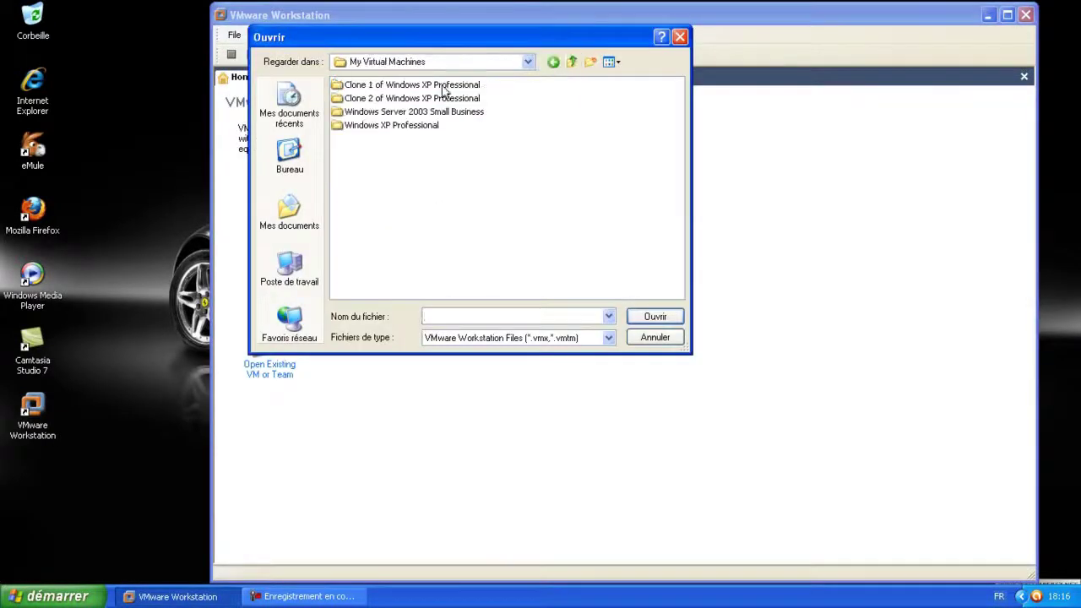
Look through the Windows Server, XP and Clone folders, cancel, and exit VMware Workstation
left_click(405, 115)
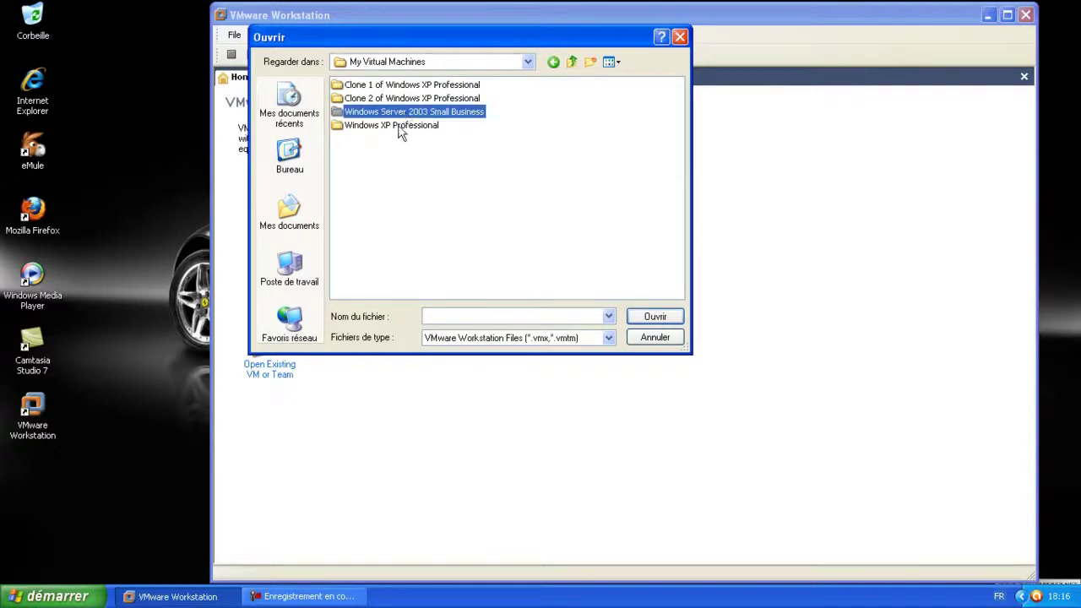
left_click(401, 127)
left_click(435, 85)
left_click(550, 109)
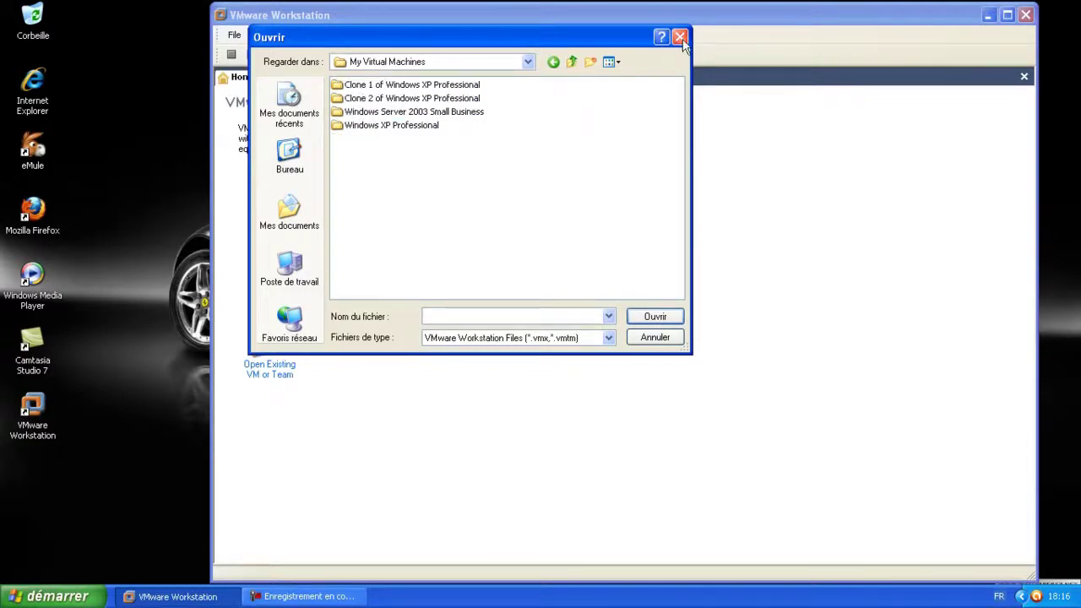
left_click(680, 38)
left_click(1026, 16)
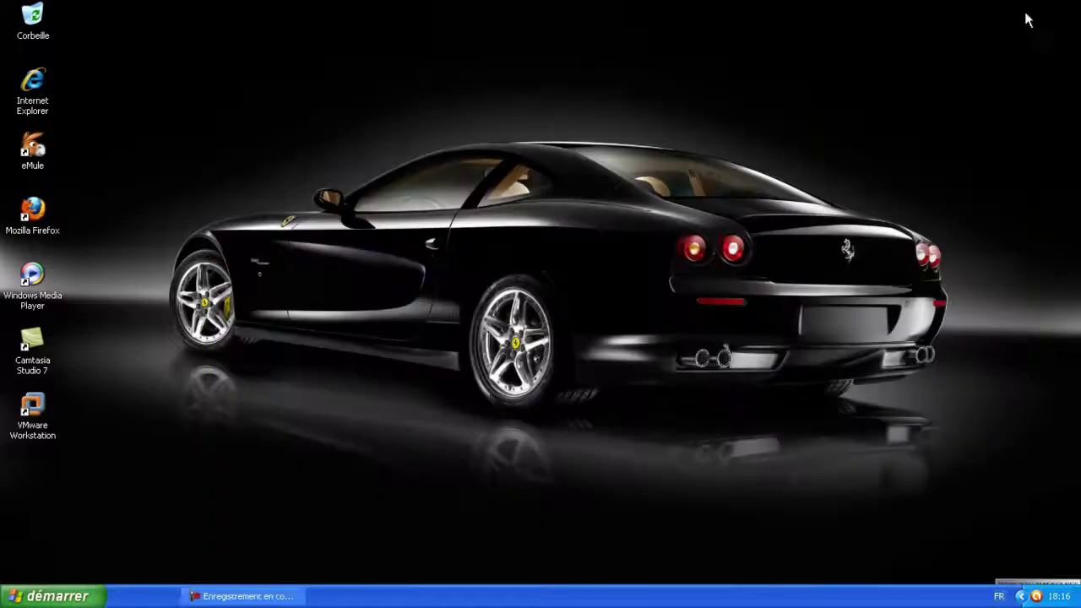
left_click(83, 593)
key("Return")
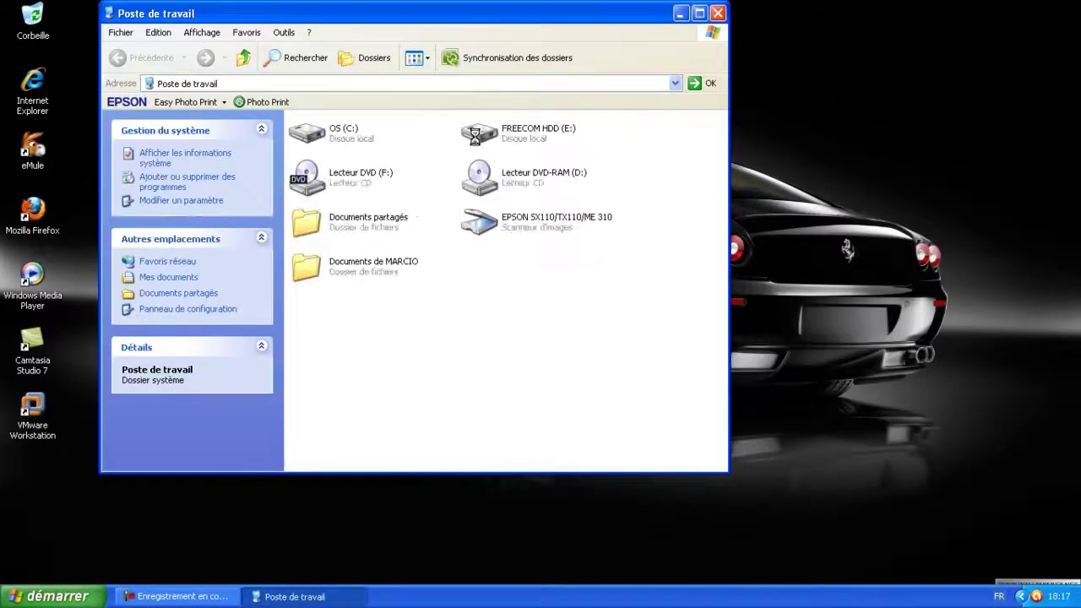
double_click(475, 137)
left_click(341, 225)
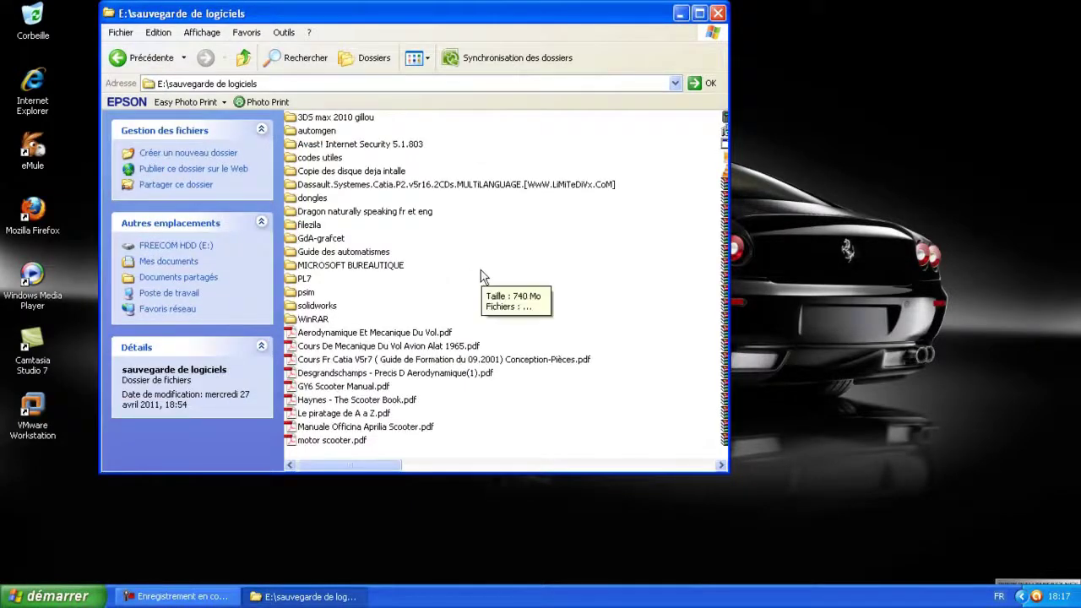
scroll(479, 272, "down", 5)
scroll(479, 272, "up", 5)
left_click(347, 225)
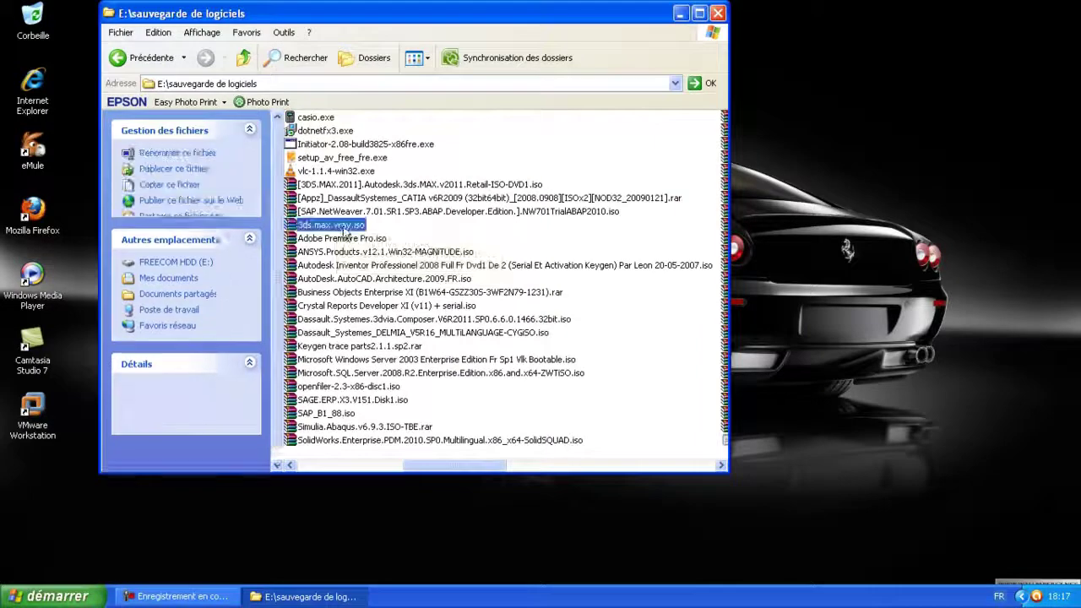
left_click(356, 185)
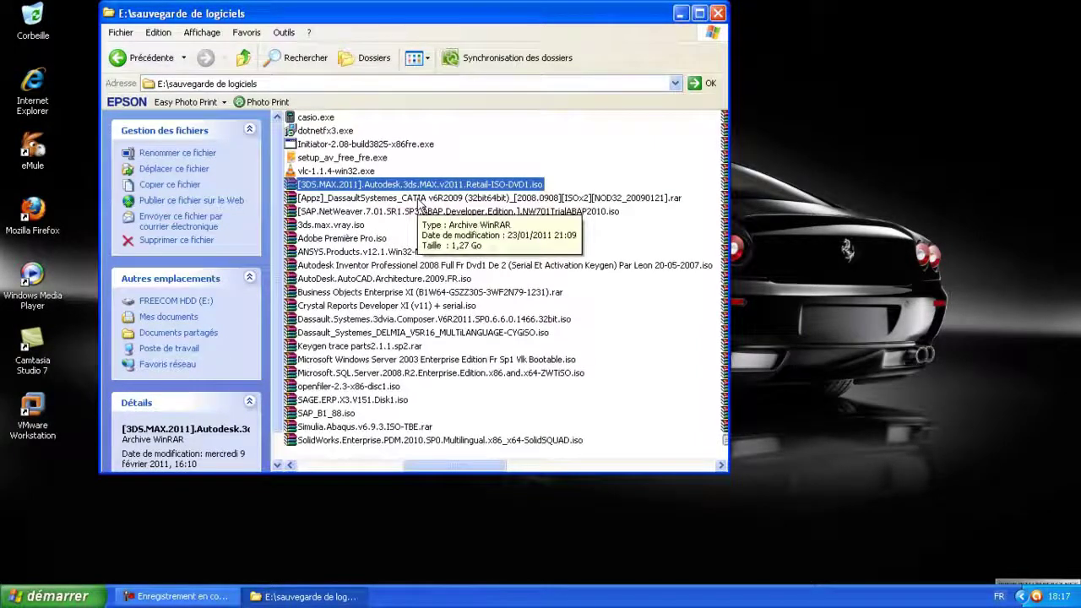
scroll(418, 207, "up", 10)
double_click(340, 185)
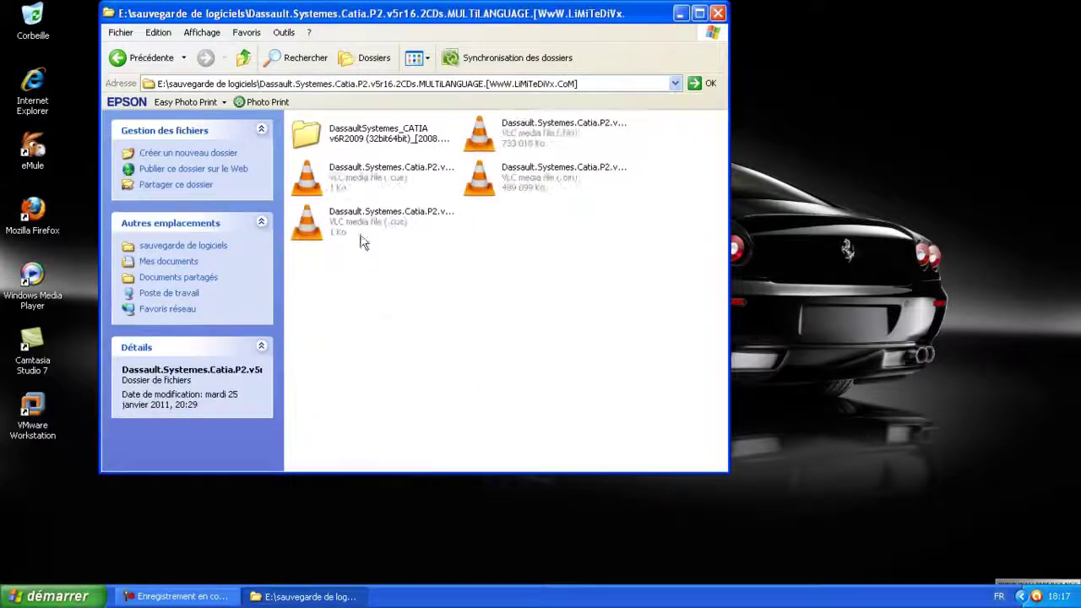
left_click(245, 59)
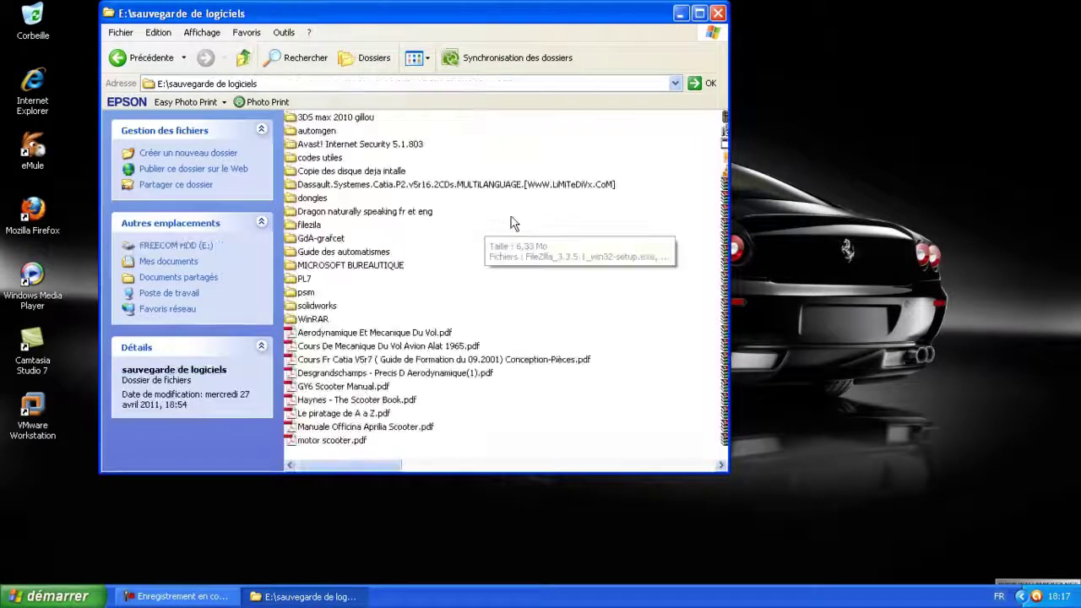
scroll(452, 222, "down", 10)
left_click(406, 185)
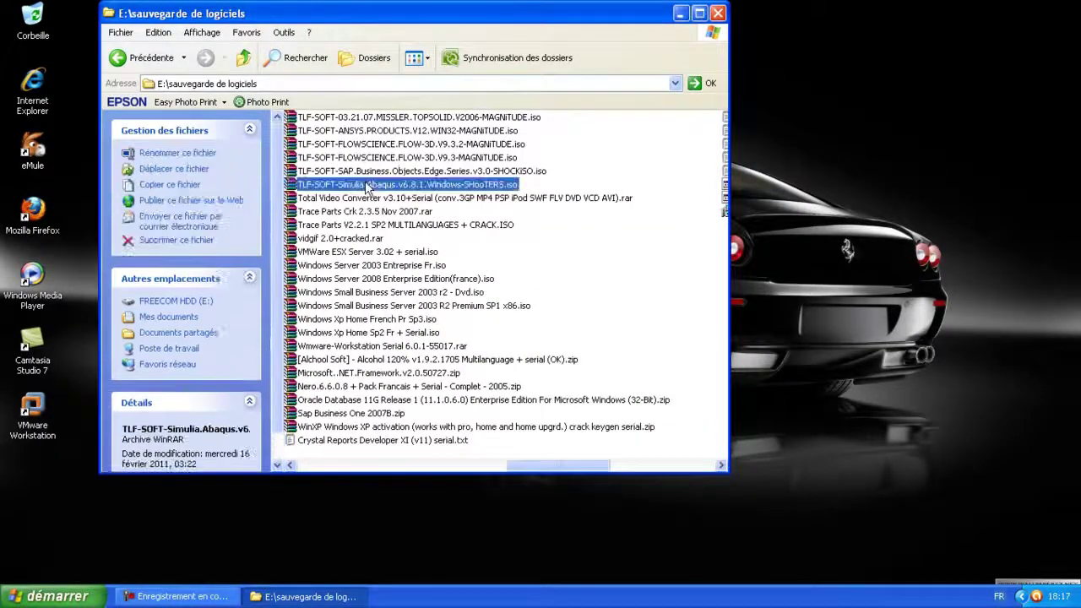
left_click(383, 253)
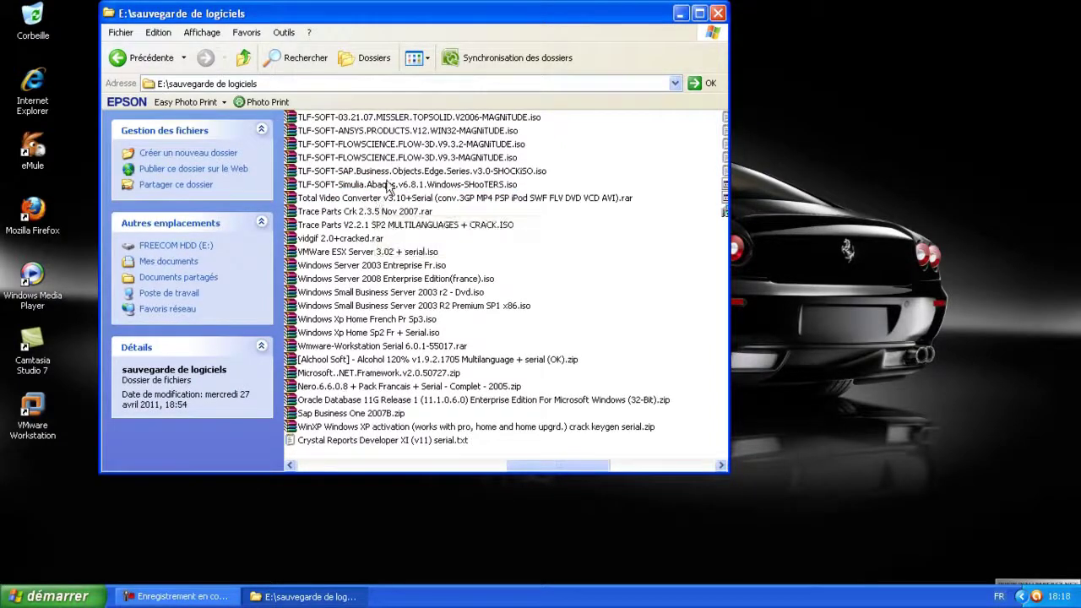
left_click(396, 118)
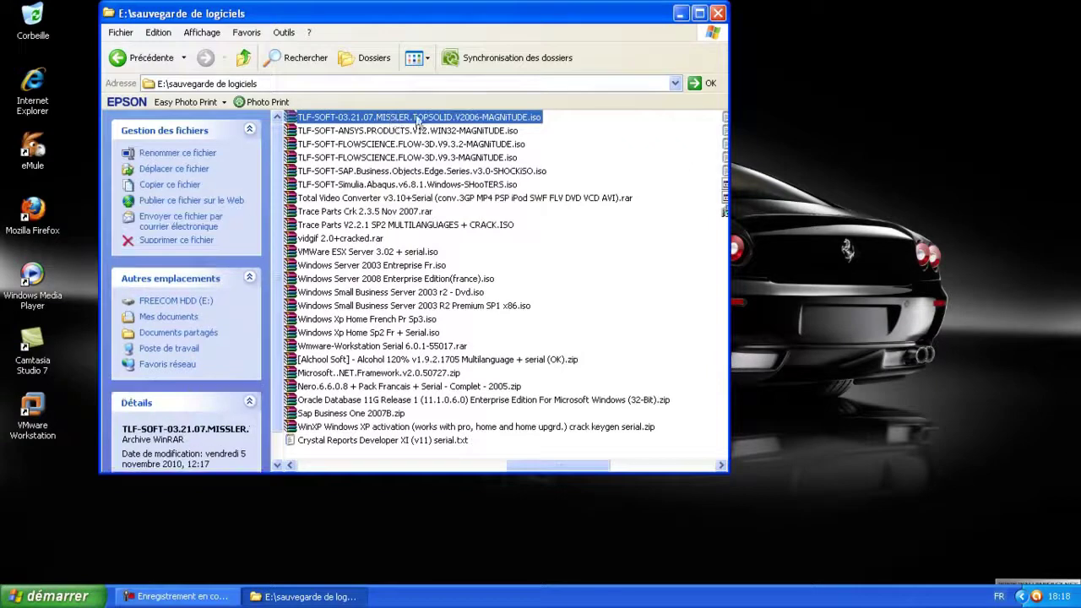
left_click(378, 212)
scroll(375, 222, "up", 2)
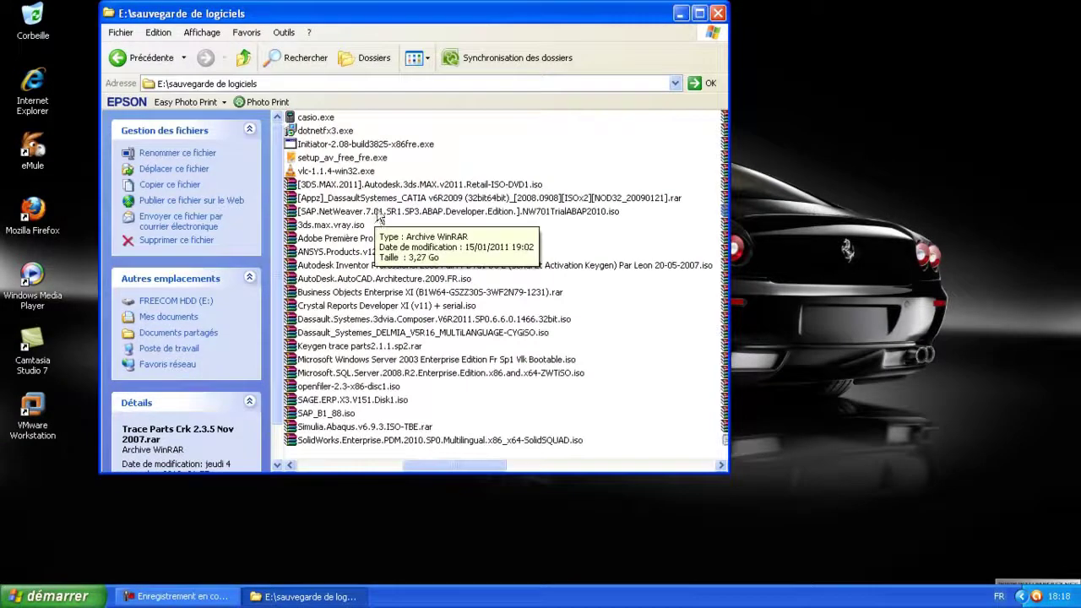
left_click(376, 250)
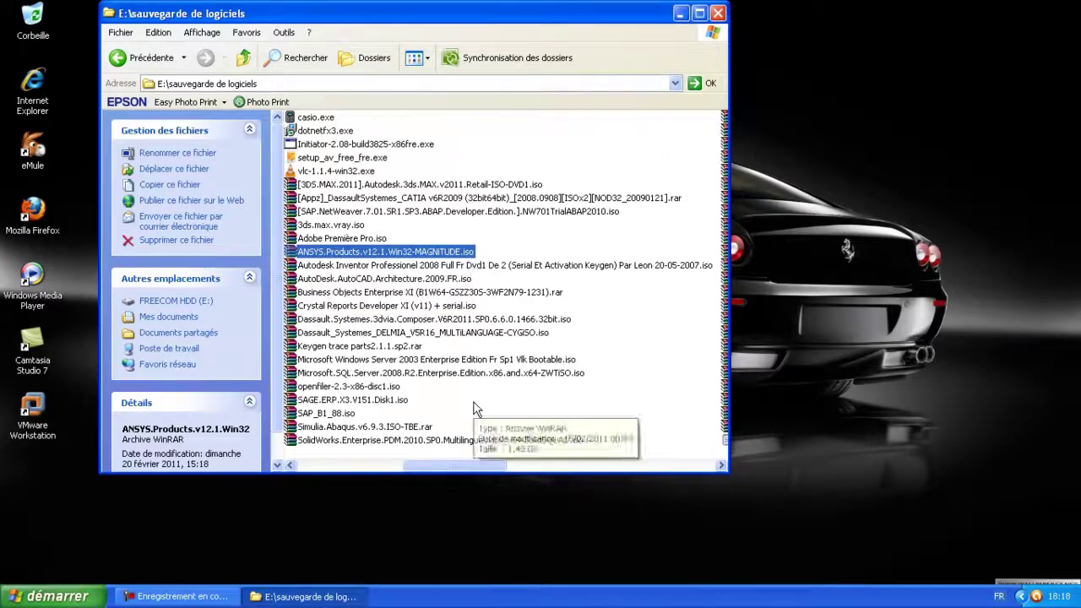
left_click(384, 441)
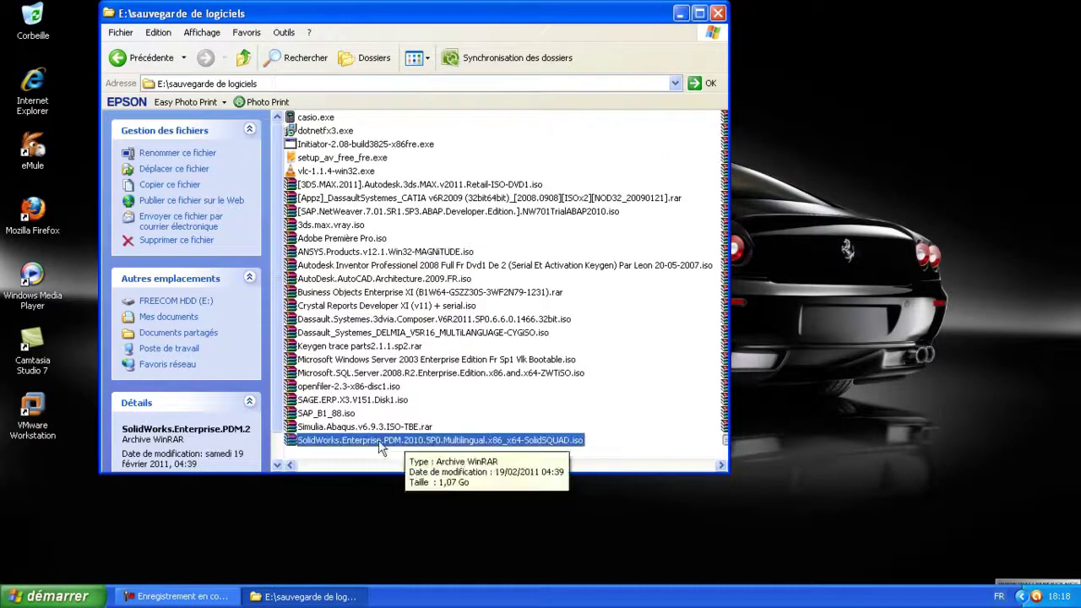
scroll(465, 371, "down", 8)
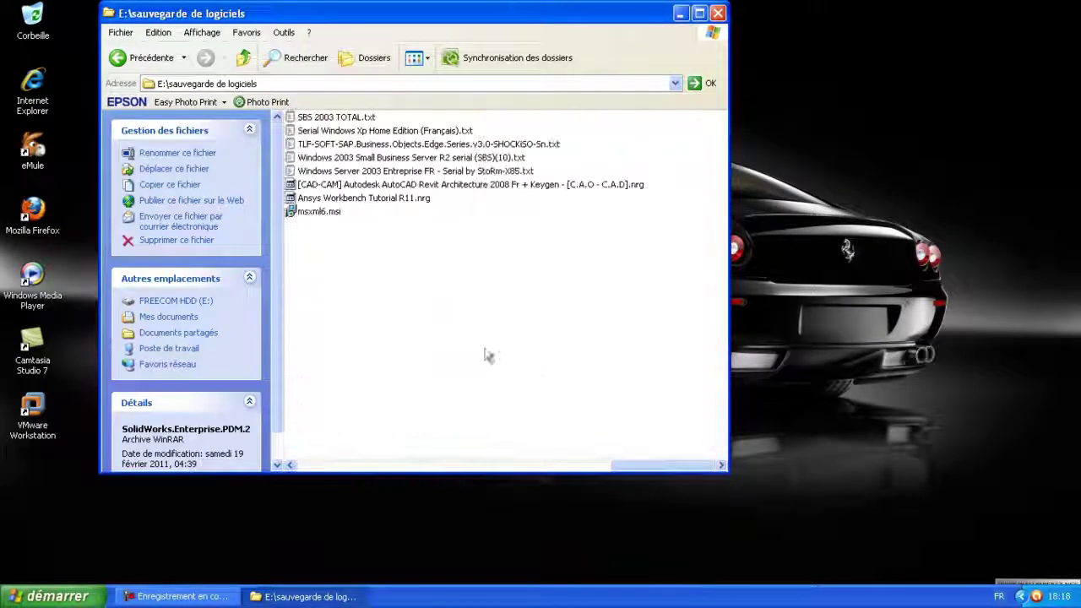
left_click(435, 118)
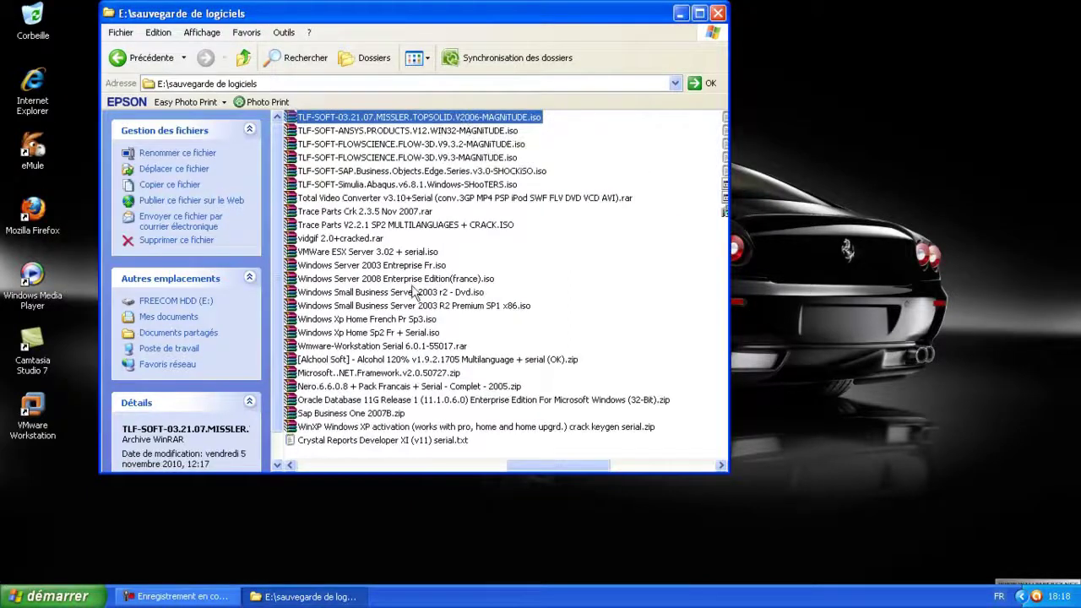
scroll(414, 296, "up", 8)
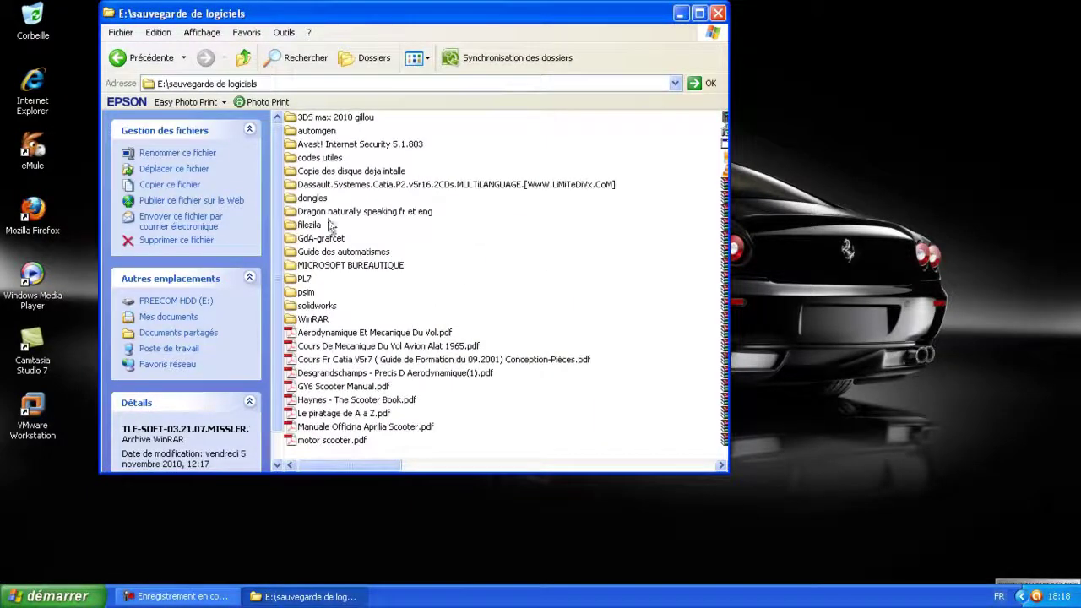
double_click(321, 239)
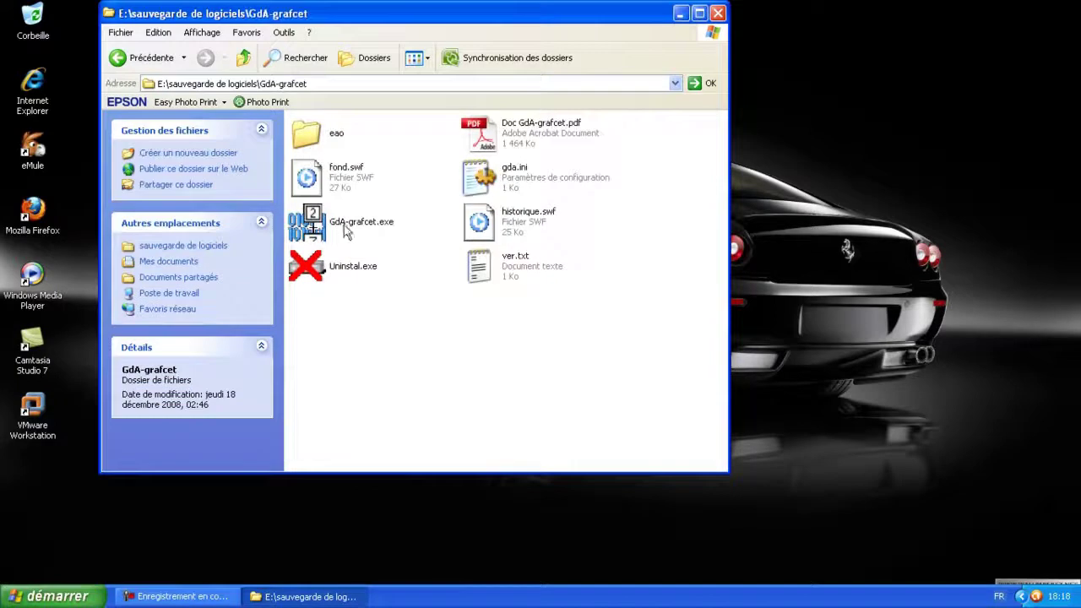
left_click(244, 61)
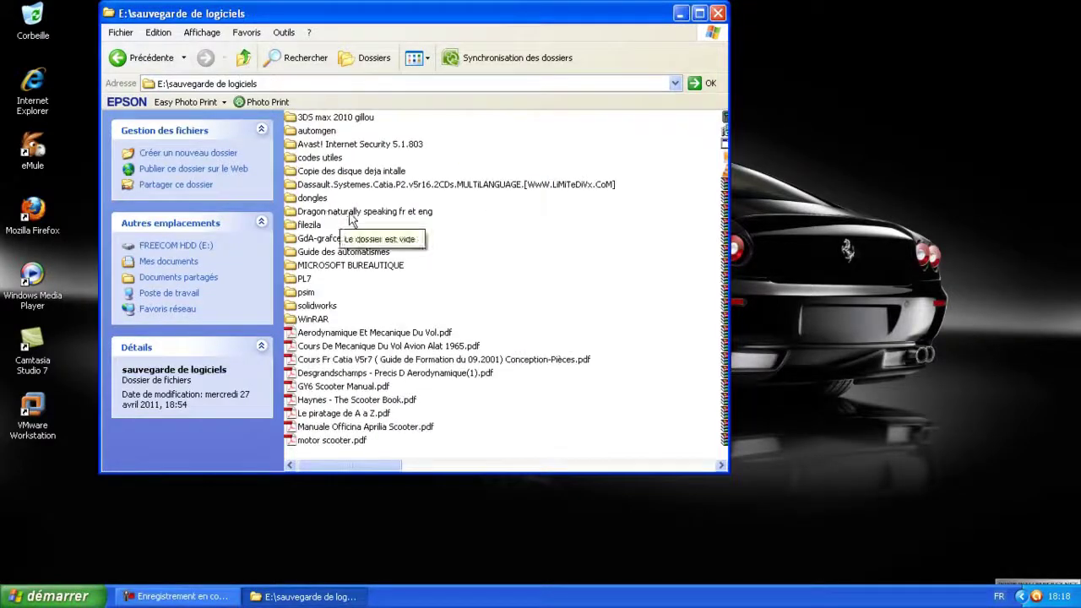
double_click(306, 292)
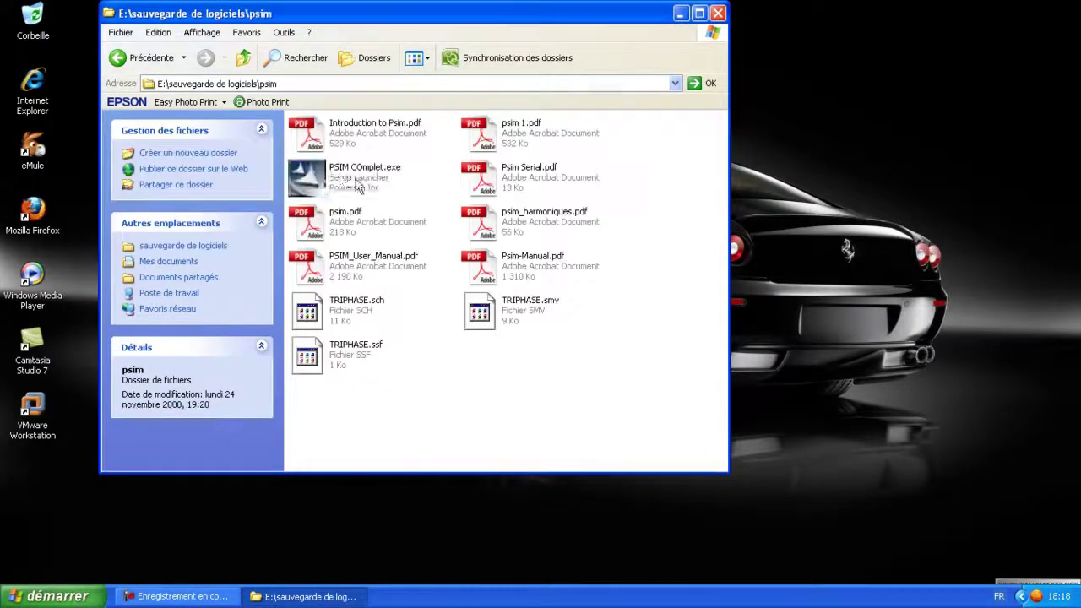
left_click(244, 59)
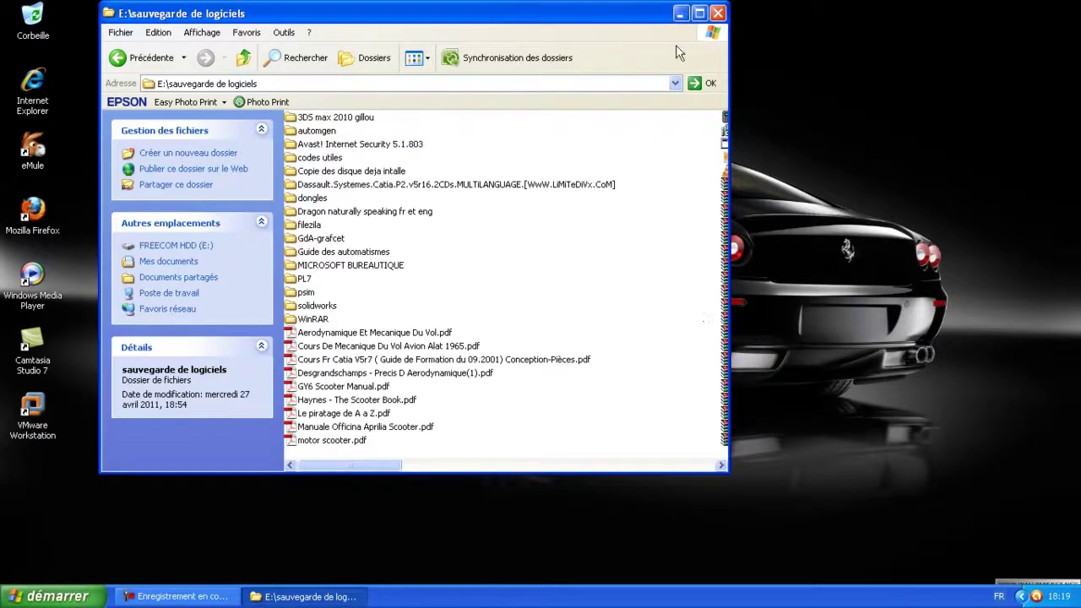
left_click(714, 17)
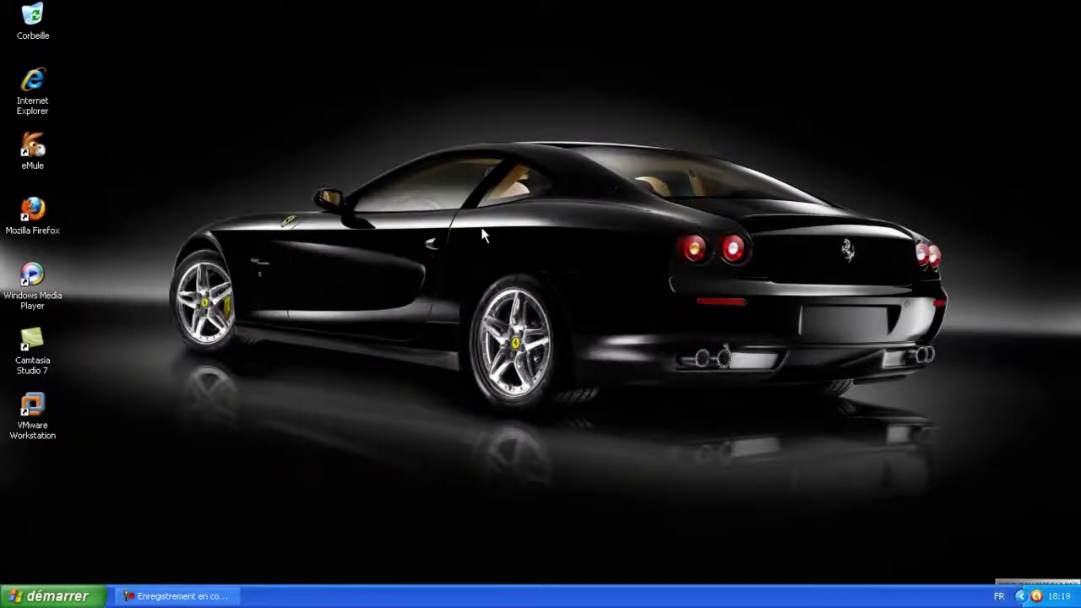